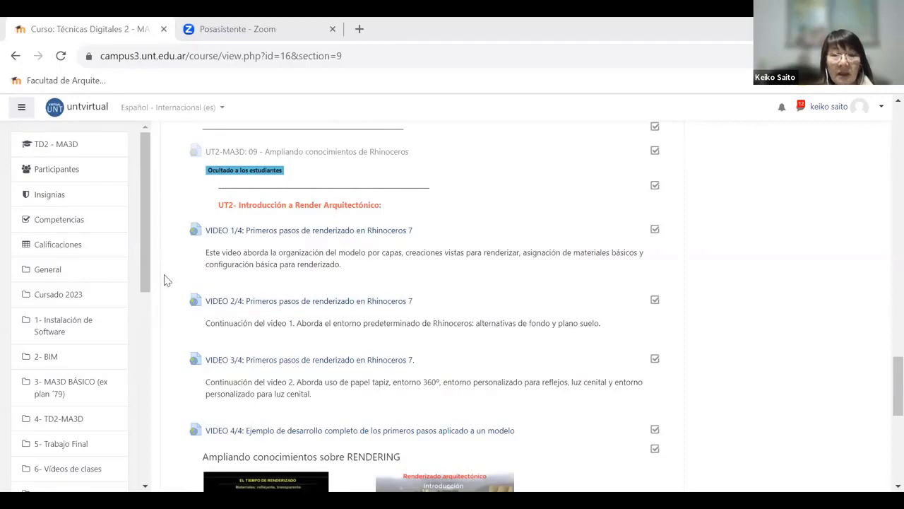
Step: Review the Semana 5 MA3D list of pavilion modelling and rendering videos, and play the first video on initial rendering steps
{"action": "scroll", "coordinate": [236, 300], "scroll_direction": "up", "scroll_amount": 10}
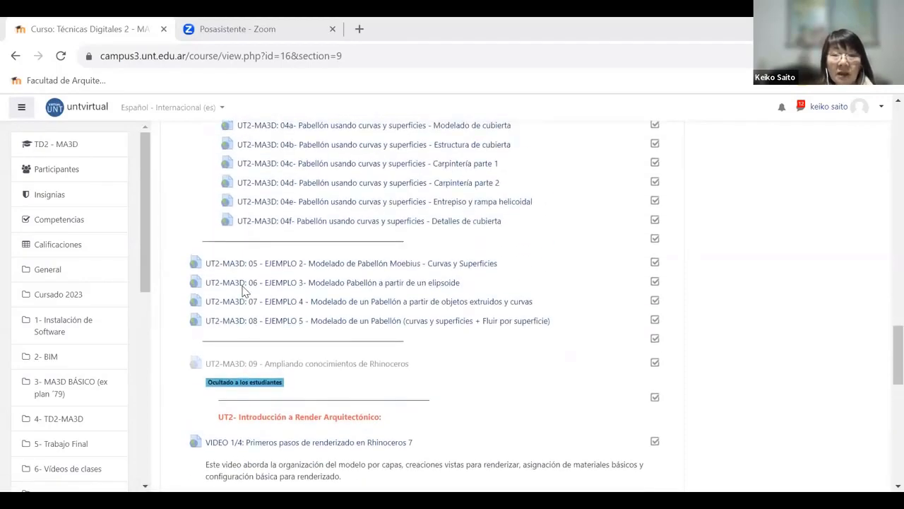
{"action": "scroll", "coordinate": [244, 291], "scroll_direction": "up", "scroll_amount": 2}
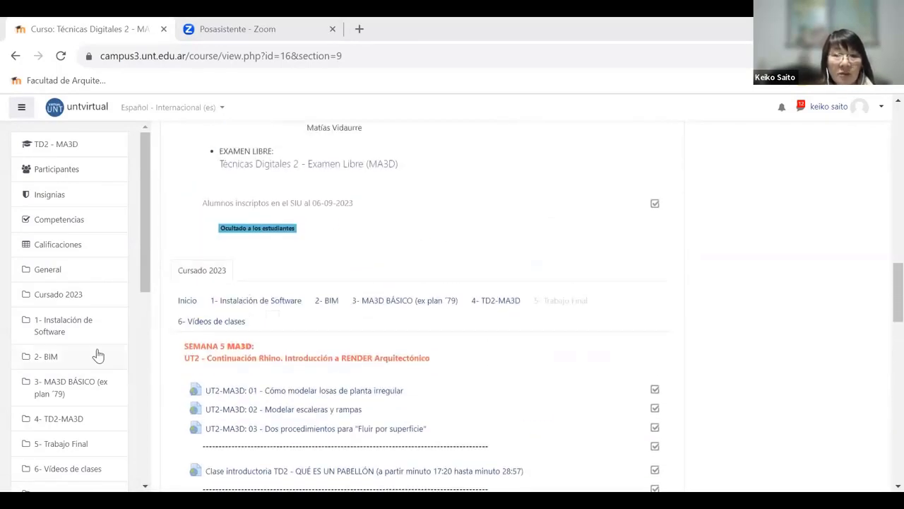
{"action": "scroll", "coordinate": [85, 357], "scroll_direction": "down", "scroll_amount": 2}
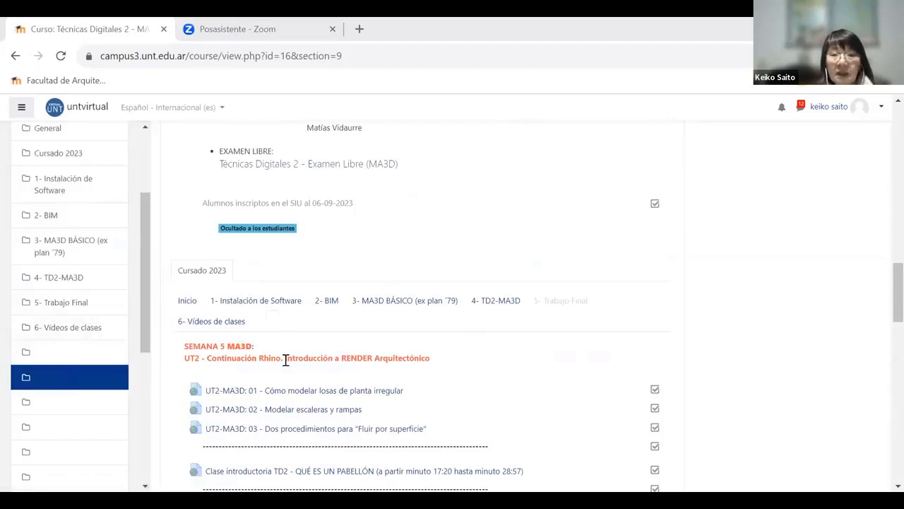
{"action": "scroll", "coordinate": [276, 282], "scroll_direction": "down", "scroll_amount": 2}
{"action": "scroll", "coordinate": [291, 211], "scroll_direction": "up", "scroll_amount": 1}
{"action": "scroll", "coordinate": [293, 208], "scroll_direction": "up", "scroll_amount": 2}
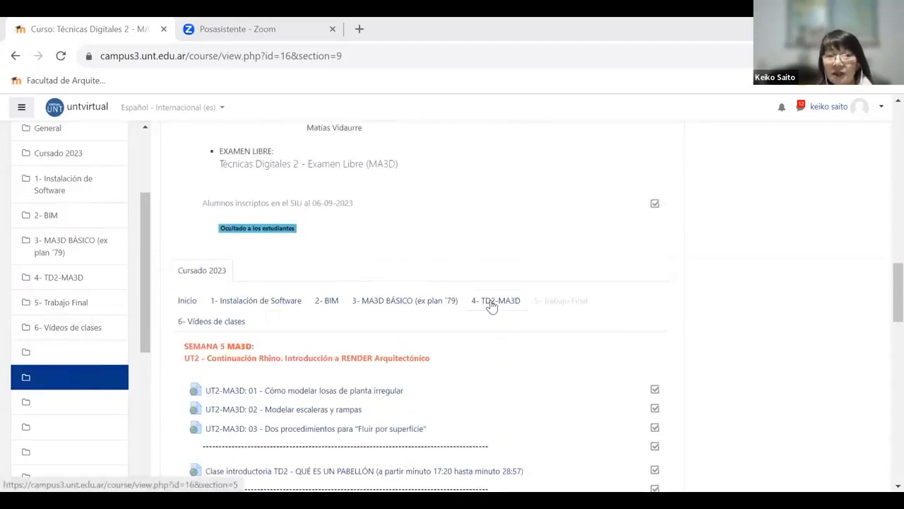
{"action": "scroll", "coordinate": [505, 307], "scroll_direction": "down", "scroll_amount": 2}
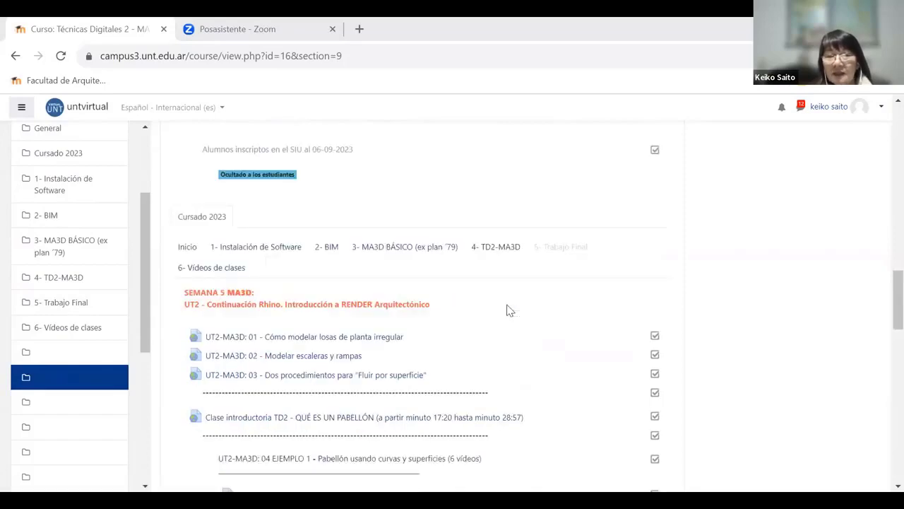
{"action": "scroll", "coordinate": [514, 305], "scroll_direction": "down", "scroll_amount": 2}
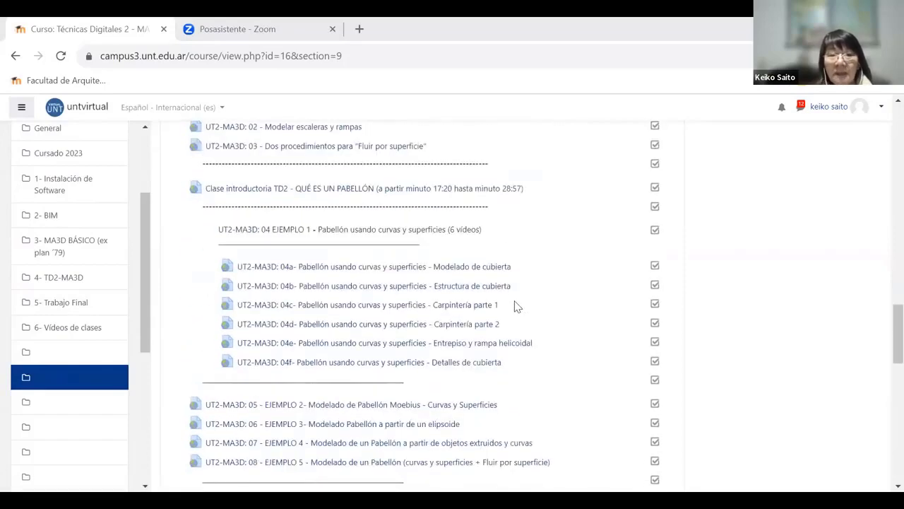
{"action": "scroll", "coordinate": [514, 306], "scroll_direction": "down", "scroll_amount": 2}
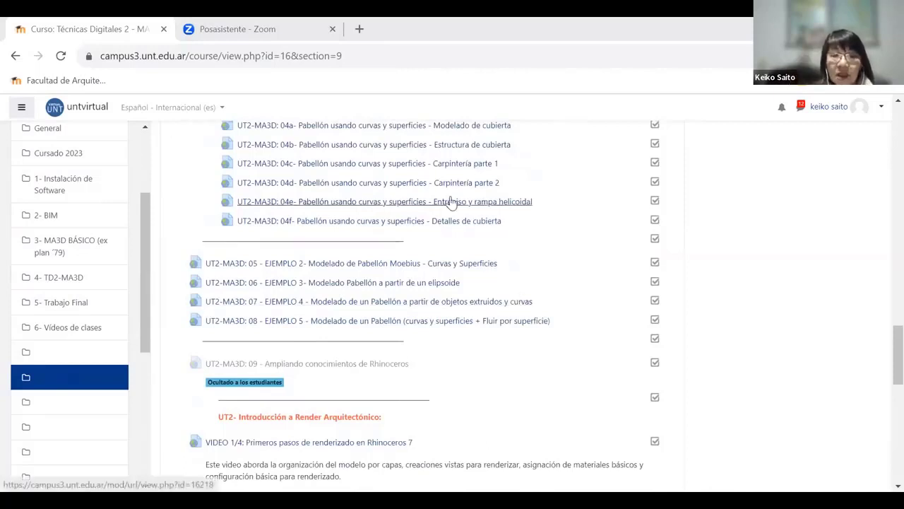
{"action": "scroll", "coordinate": [471, 251], "scroll_direction": "down", "scroll_amount": 1}
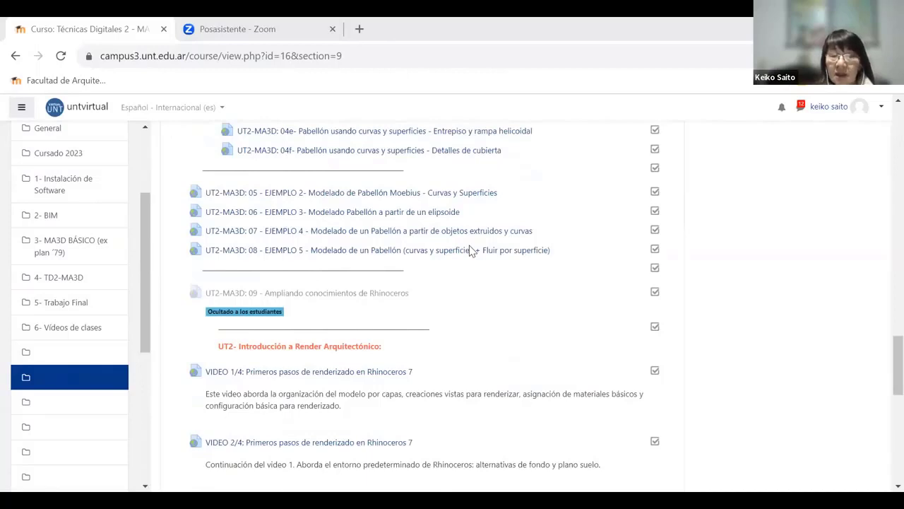
{"action": "scroll", "coordinate": [471, 251], "scroll_direction": "down", "scroll_amount": 2}
{"action": "scroll", "coordinate": [471, 251], "scroll_direction": "down", "scroll_amount": 1}
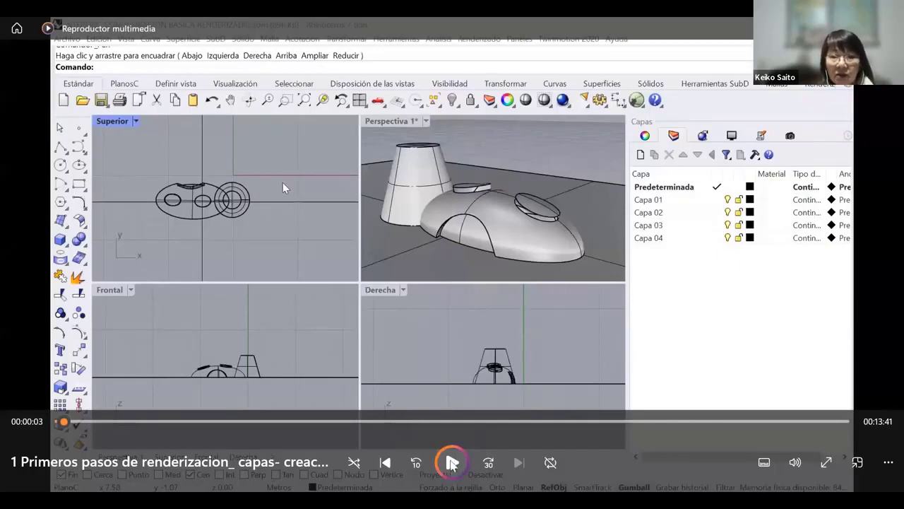
{"action": "left_click", "coordinate": [452, 462]}
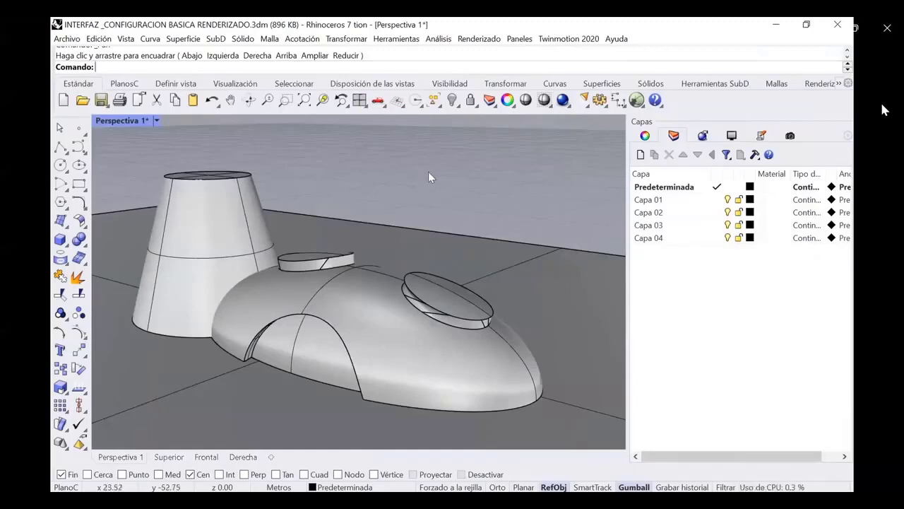
Step: Select the ground plane surface in the perspective view and rename layer Capa 01 as "base"
{"action": "left_click", "coordinate": [372, 244]}
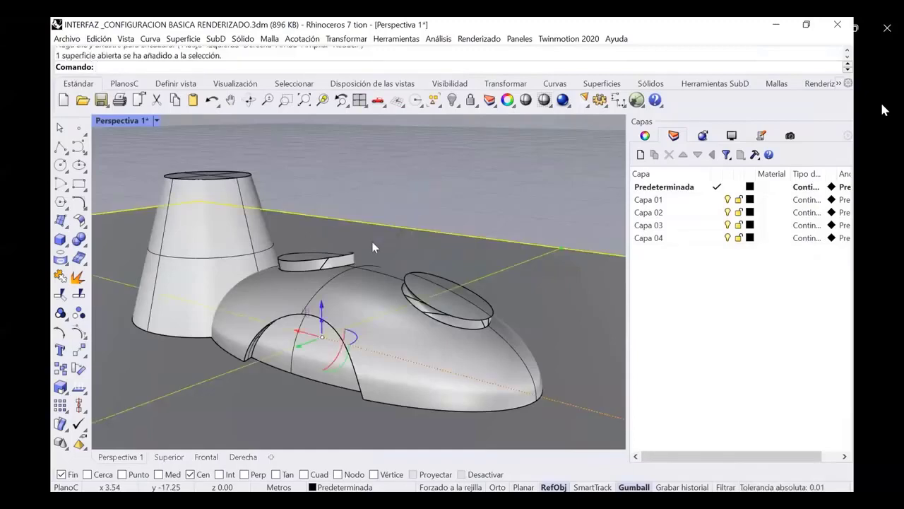
{"action": "left_click", "coordinate": [399, 178]}
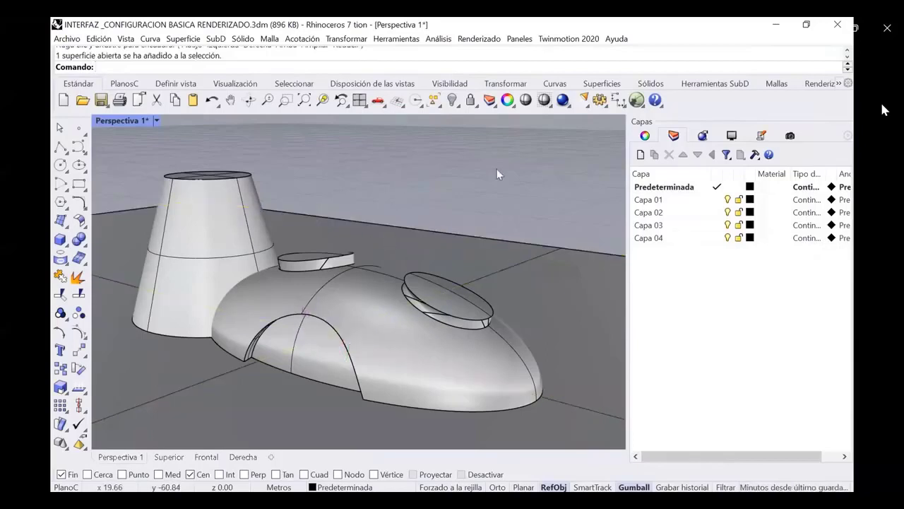
{"action": "left_click", "coordinate": [517, 257]}
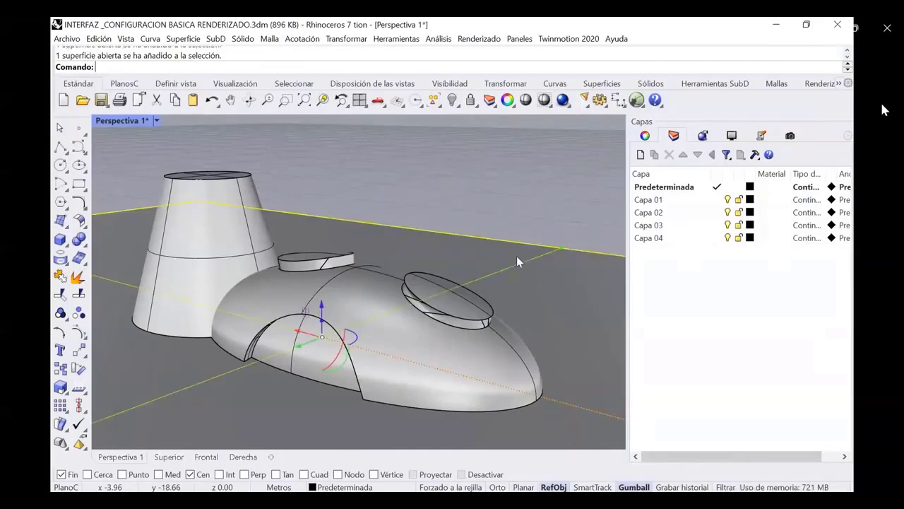
{"action": "left_click", "coordinate": [642, 200]}
{"action": "double_click", "coordinate": [643, 201]}
{"action": "left_click", "coordinate": [657, 200]}
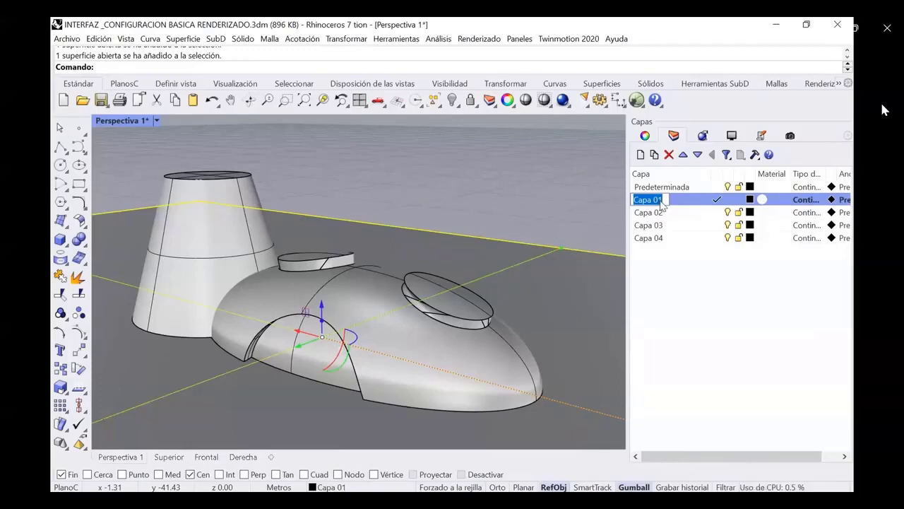
{"action": "type", "text": "PI"}
{"action": "key", "text": "BackSpace"}
{"action": "key", "text": "BackSpace"}
{"action": "type", "text": "BASE"}
{"action": "key", "text": "BackSpace"}
{"action": "key", "text": "BackSpace"}
{"action": "key", "text": "BackSpace"}
{"action": "key", "text": "BackSpace"}
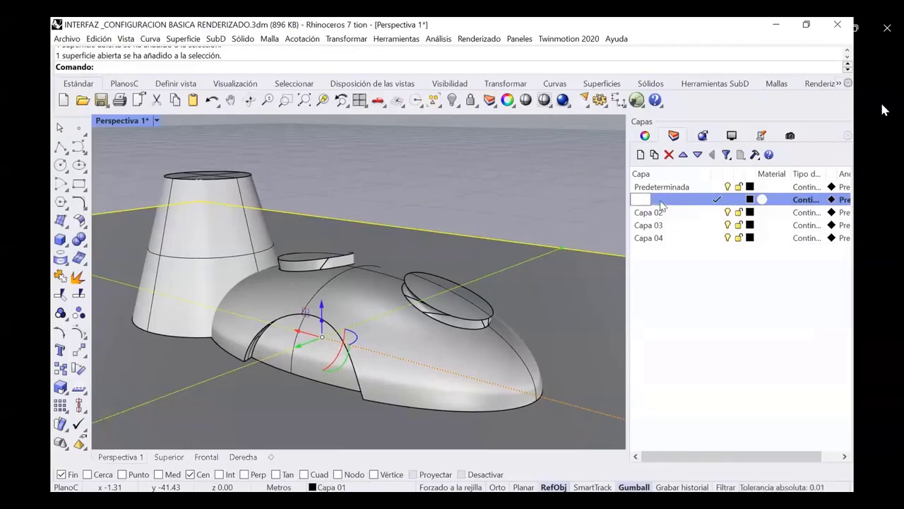
{"action": "type", "text": "base"}
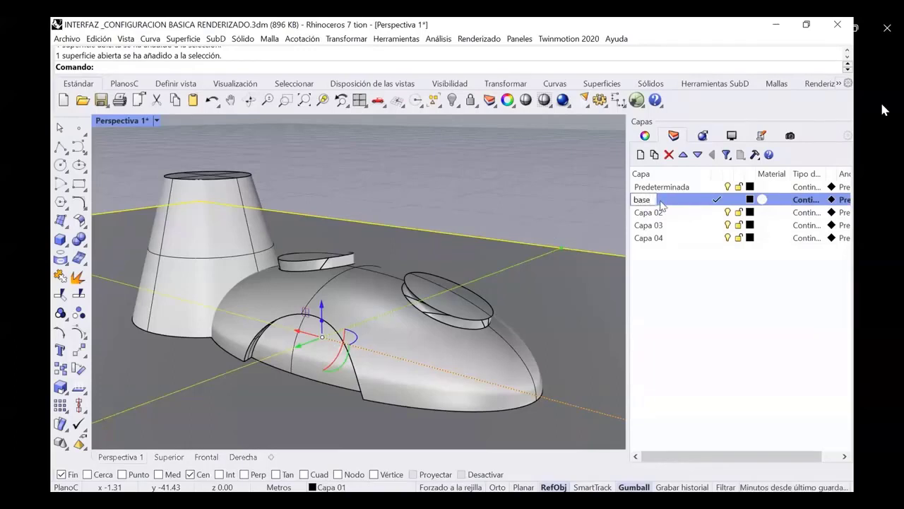
{"action": "left_click", "coordinate": [698, 269]}
Step: Move the selected ground plane to the base layer and hide that layer, with Predeterminada as the current layer
{"action": "left_click", "coordinate": [688, 202]}
{"action": "right_click", "coordinate": [687, 201]}
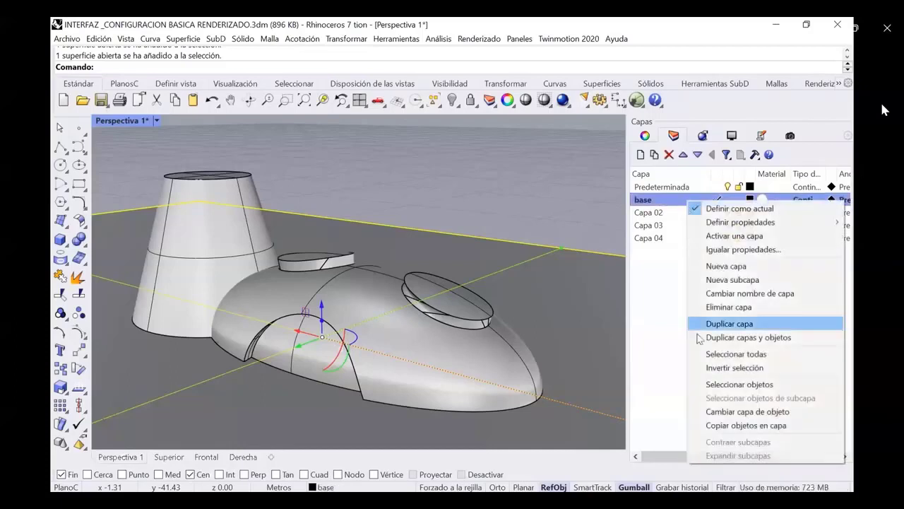
{"action": "left_click", "coordinate": [722, 411]}
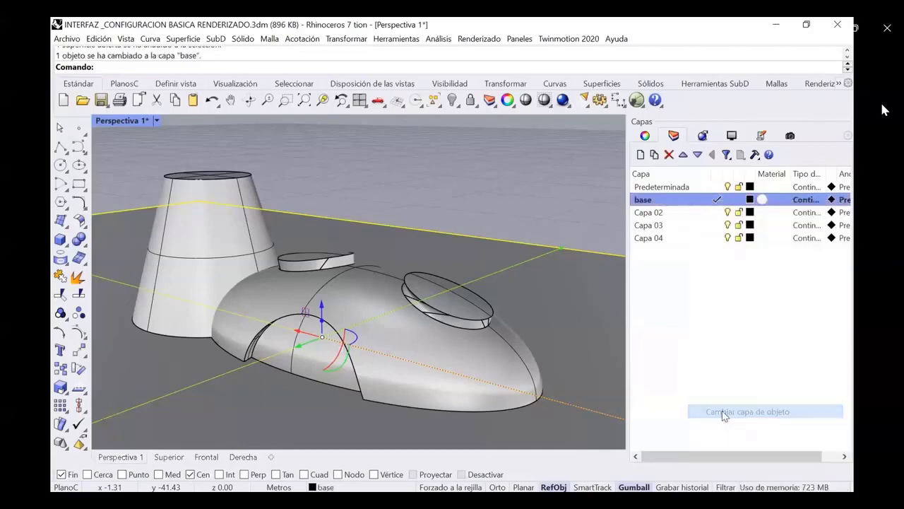
{"action": "left_click", "coordinate": [715, 187]}
{"action": "left_click", "coordinate": [728, 200]}
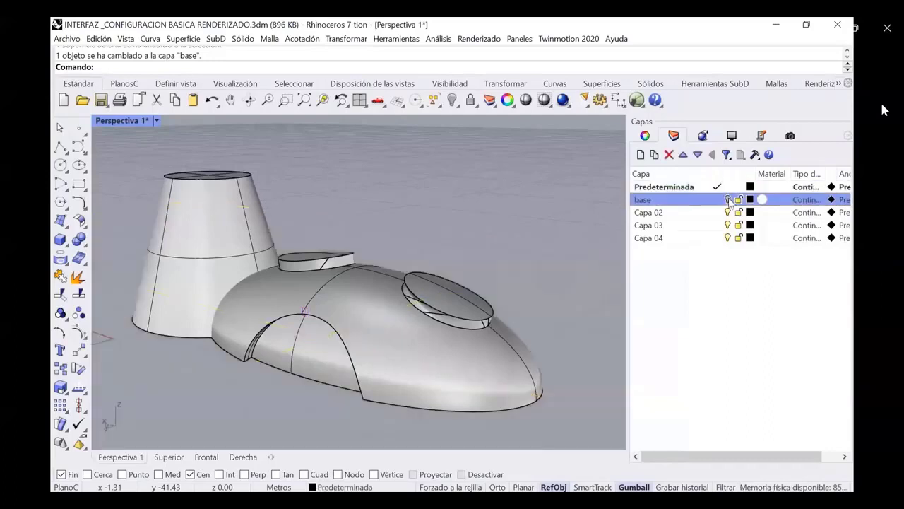
Step: Make Capa 02 the current layer and rename it as "edificio"
{"action": "double_click", "coordinate": [659, 214]}
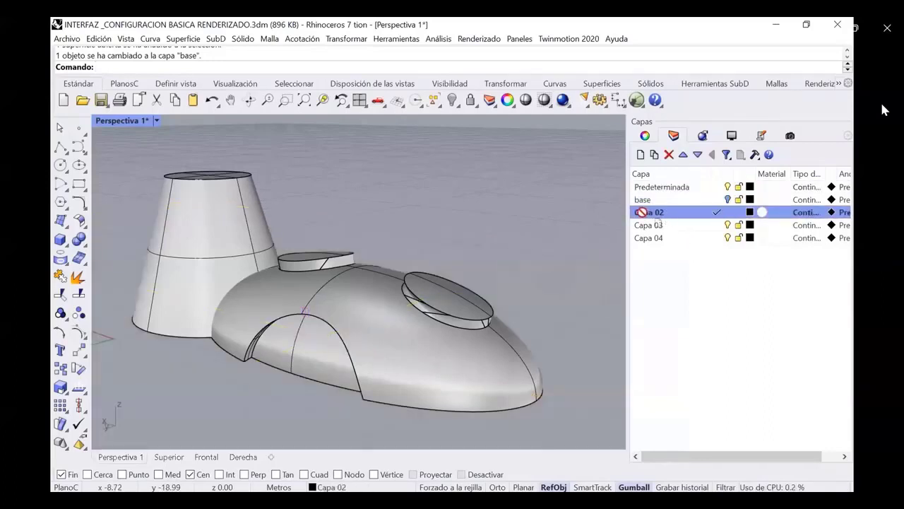
{"action": "left_click", "coordinate": [648, 213]}
{"action": "left_click_drag", "start_coordinate": [663, 212], "coordinate": [627, 212]}
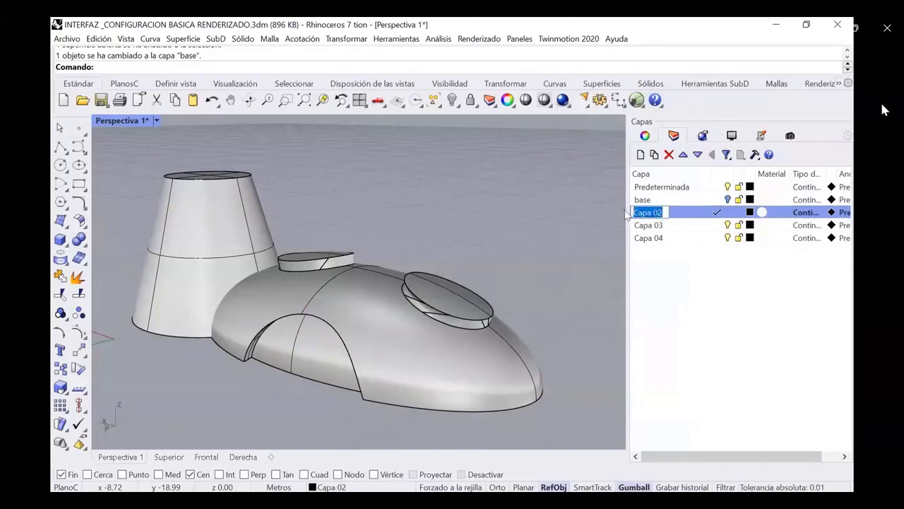
{"action": "type", "text": "e"}
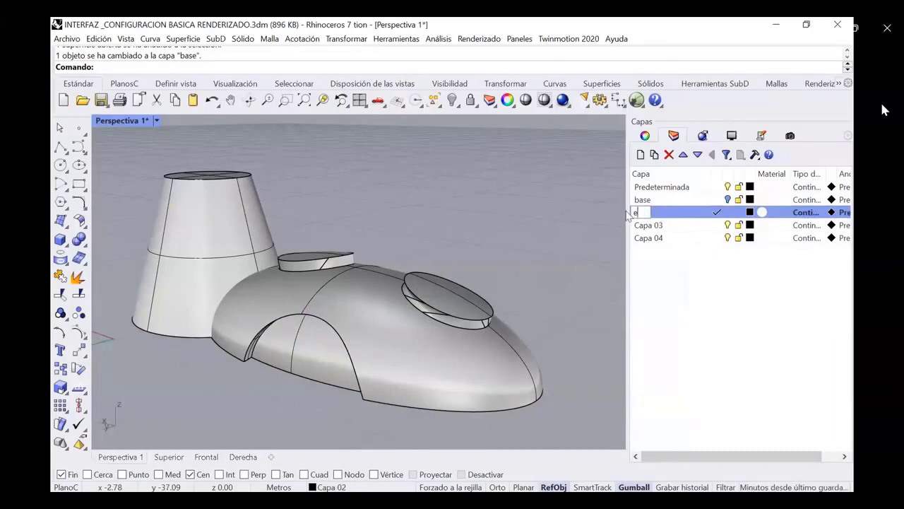
{"action": "type", "text": "dificio"}
{"action": "left_click", "coordinate": [676, 262]}
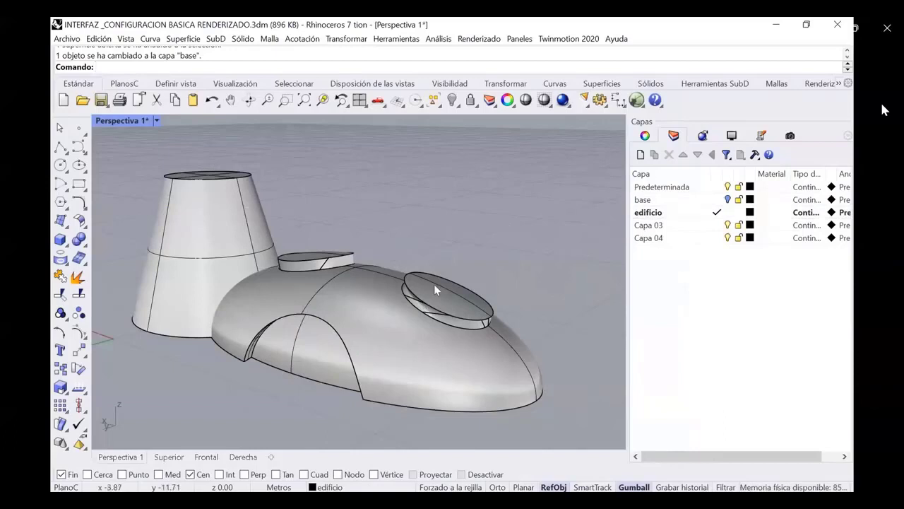
Step: Rename layer Capa 03 as "torre" and move the tapered tower solid onto it
{"action": "left_click", "coordinate": [261, 205]}
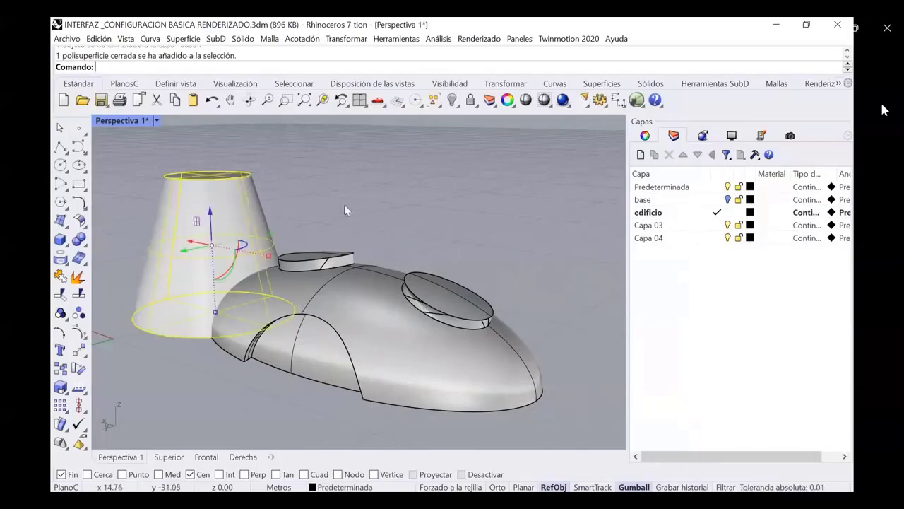
{"action": "left_click", "coordinate": [649, 225]}
{"action": "double_click", "coordinate": [650, 226]}
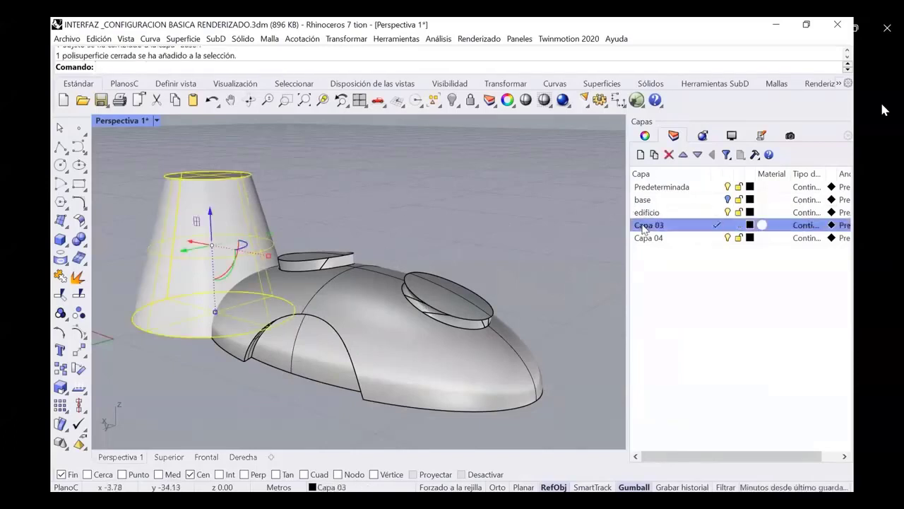
{"action": "type", "text": "torre"}
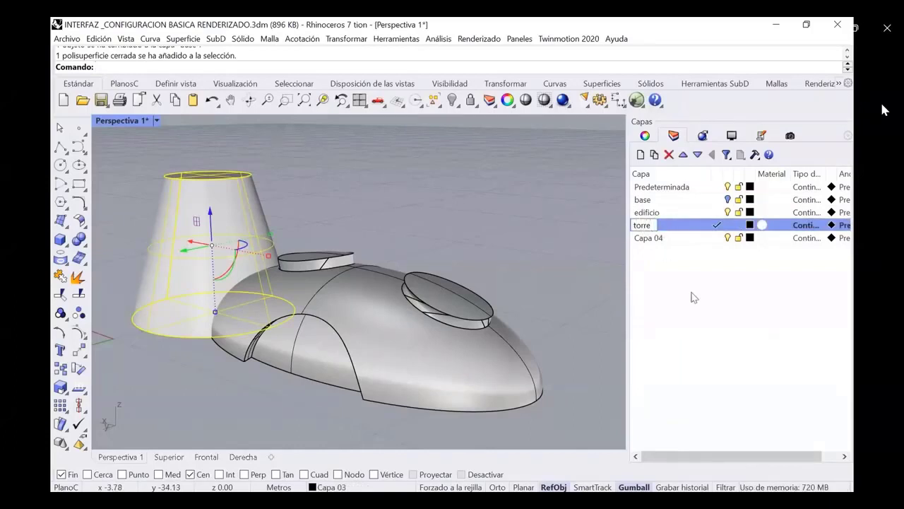
{"action": "key", "text": "Return"}
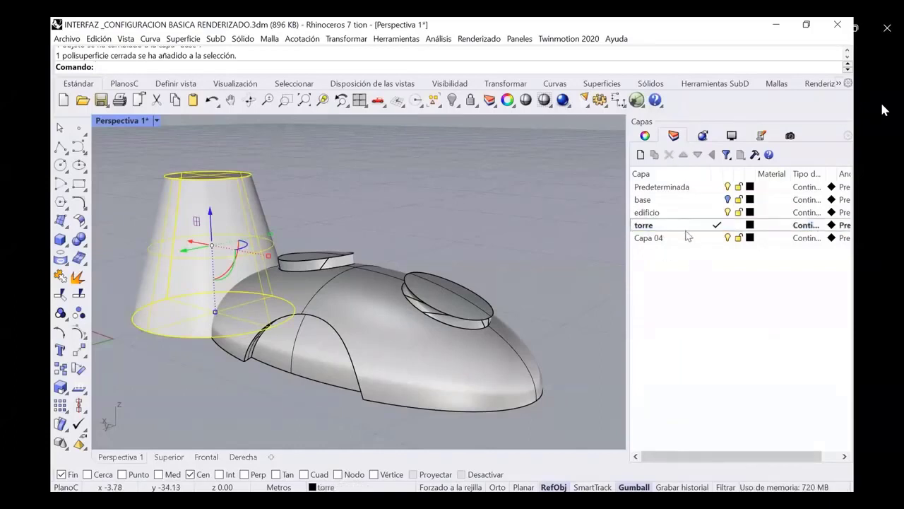
{"action": "right_click", "coordinate": [684, 226]}
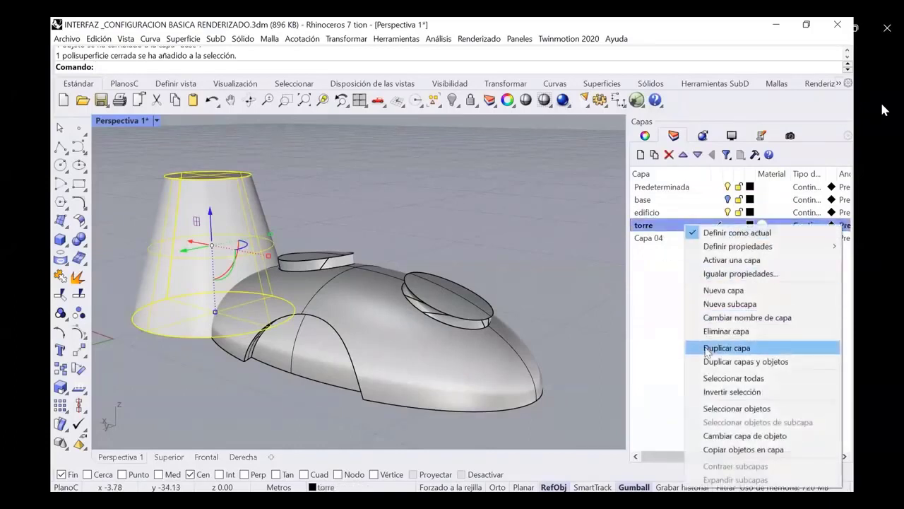
{"action": "left_click", "coordinate": [714, 435]}
{"action": "left_click", "coordinate": [539, 274]}
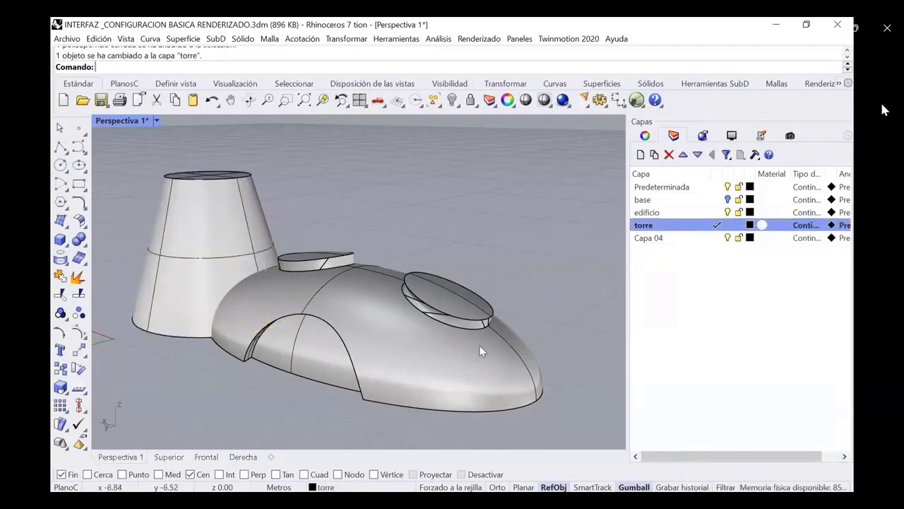
Step: Rename layer Capa 04 as "envolvente" and move the curved building shell onto it
{"action": "left_click", "coordinate": [509, 350]}
{"action": "left_click", "coordinate": [661, 241]}
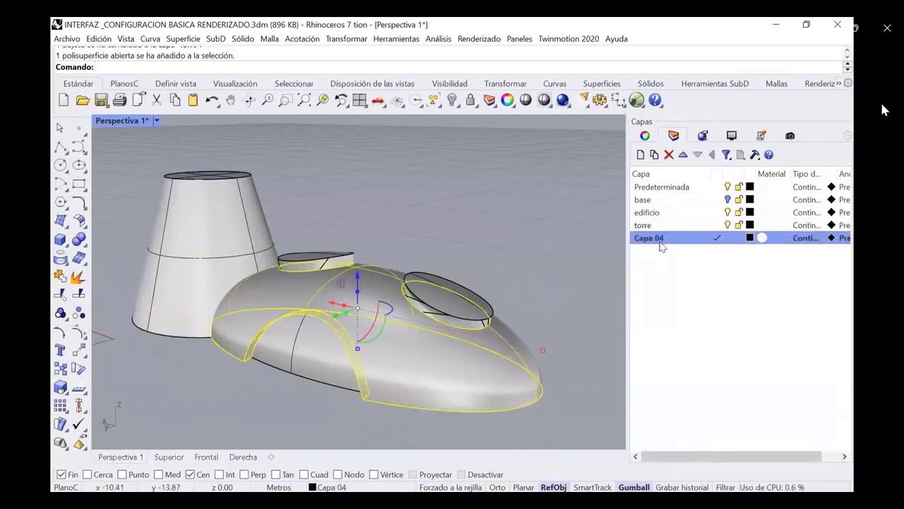
{"action": "left_click", "coordinate": [662, 240]}
{"action": "type", "text": "en"}
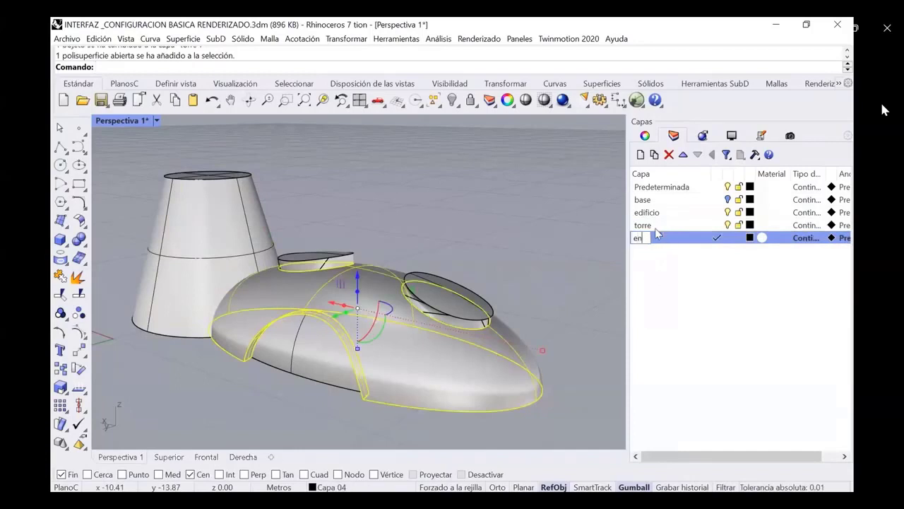
{"action": "type", "text": "volvente"}
{"action": "key", "text": "Return"}
{"action": "left_click", "coordinate": [661, 253]}
{"action": "right_click", "coordinate": [660, 239]}
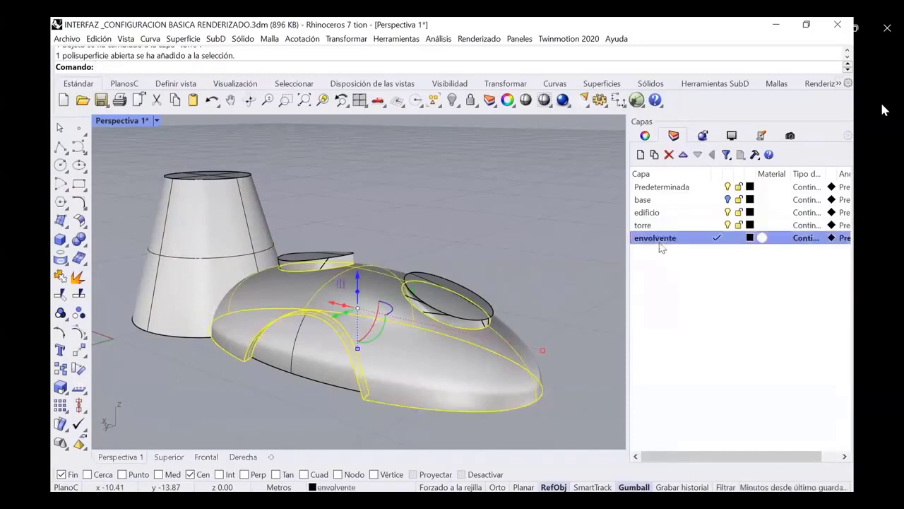
{"action": "left_click", "coordinate": [692, 440]}
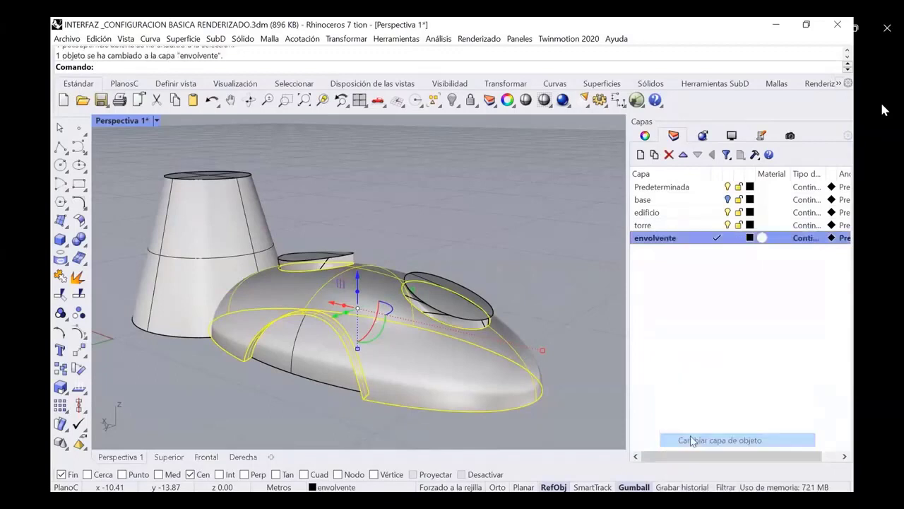
{"action": "left_click", "coordinate": [591, 259]}
Step: Create a new layer named "acceso" and move the arched entrance surface onto it
{"action": "left_click", "coordinate": [641, 155]}
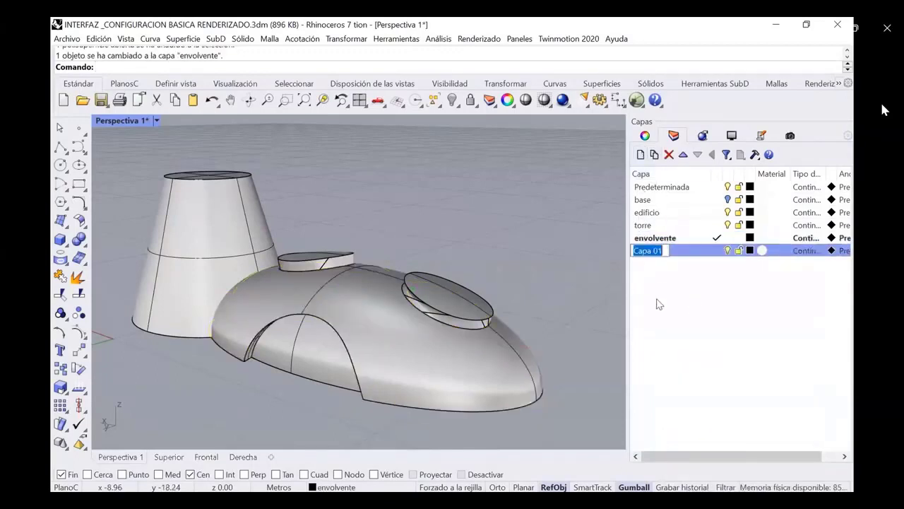
{"action": "type", "text": "acceso"}
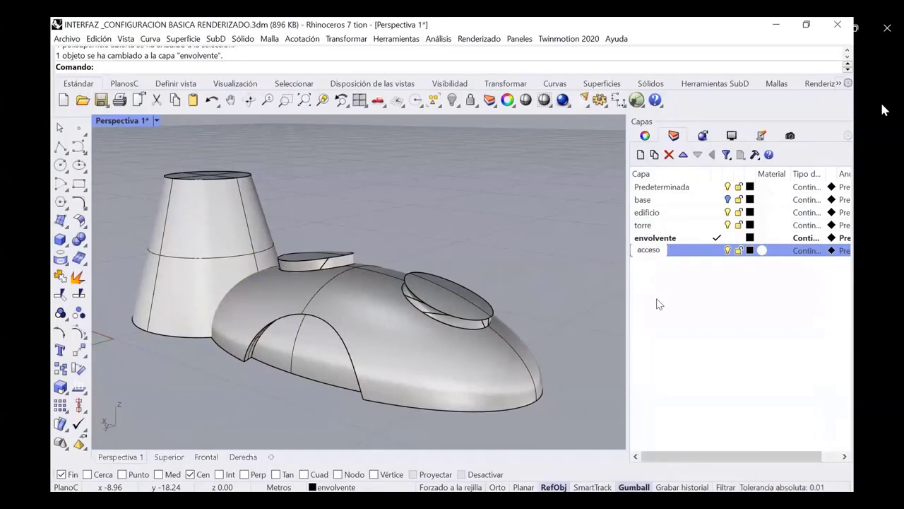
{"action": "key", "text": "Return"}
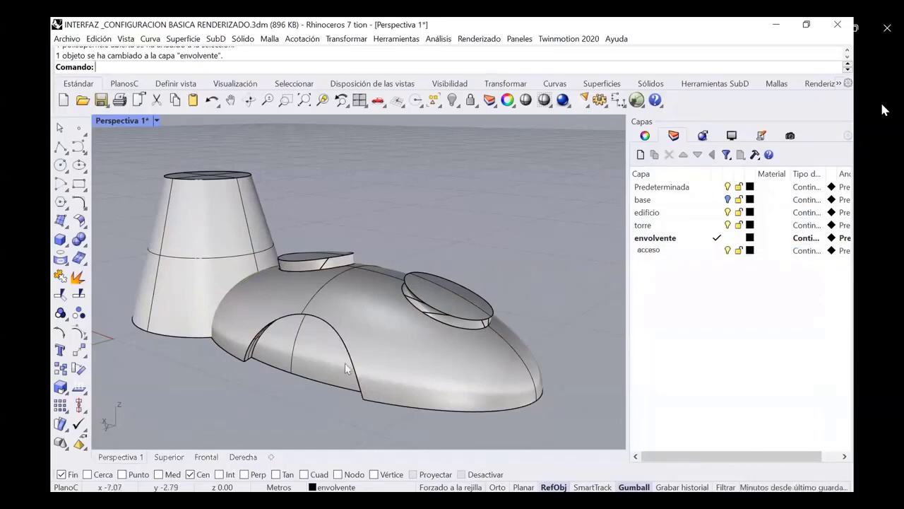
{"action": "left_click", "coordinate": [346, 364]}
{"action": "right_click", "coordinate": [650, 250]}
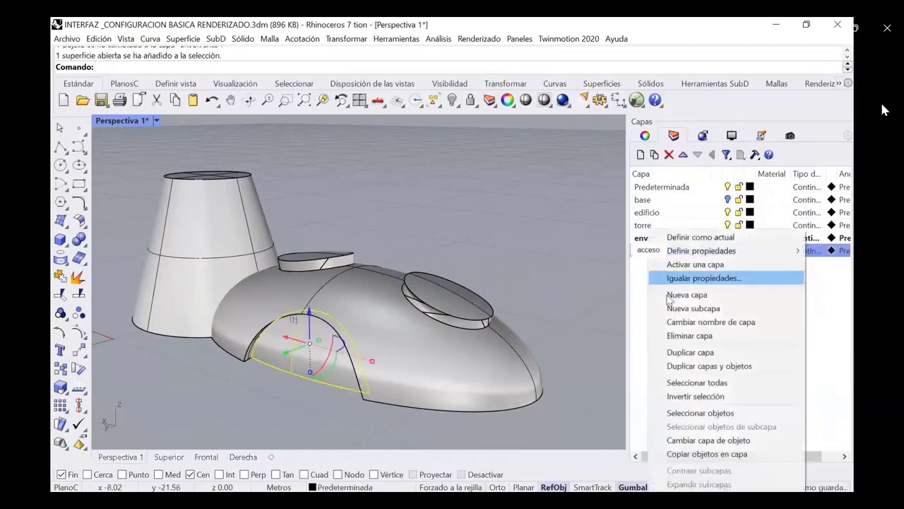
{"action": "left_click", "coordinate": [703, 440]}
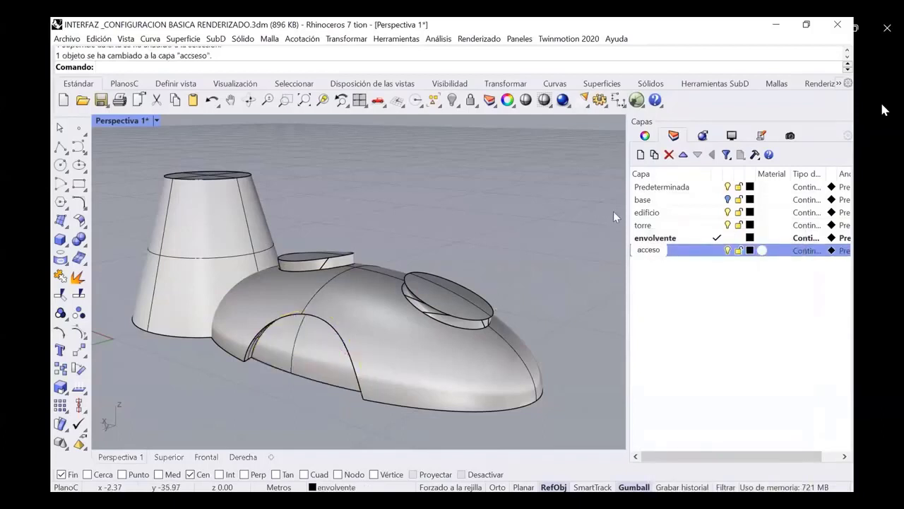
Step: Add another layer named "vidrio" below acceso
{"action": "left_click", "coordinate": [642, 156]}
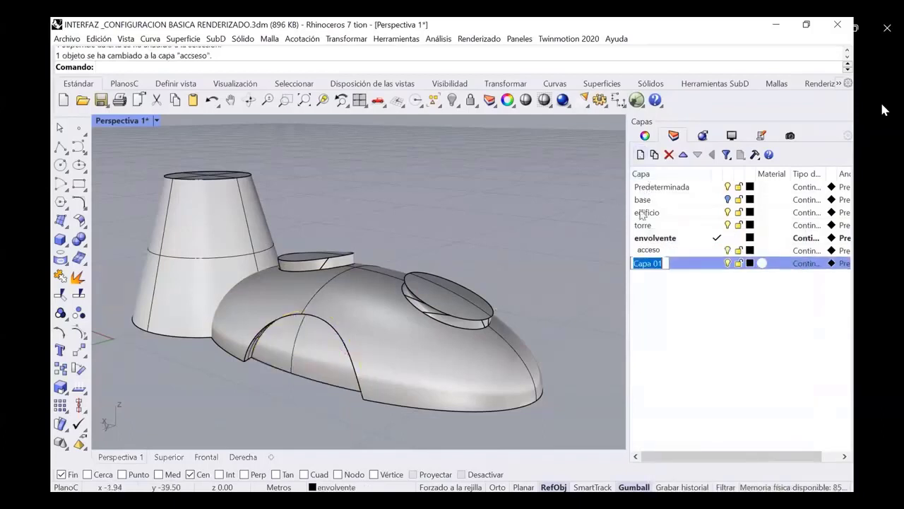
{"action": "key", "text": "BackSpace"}
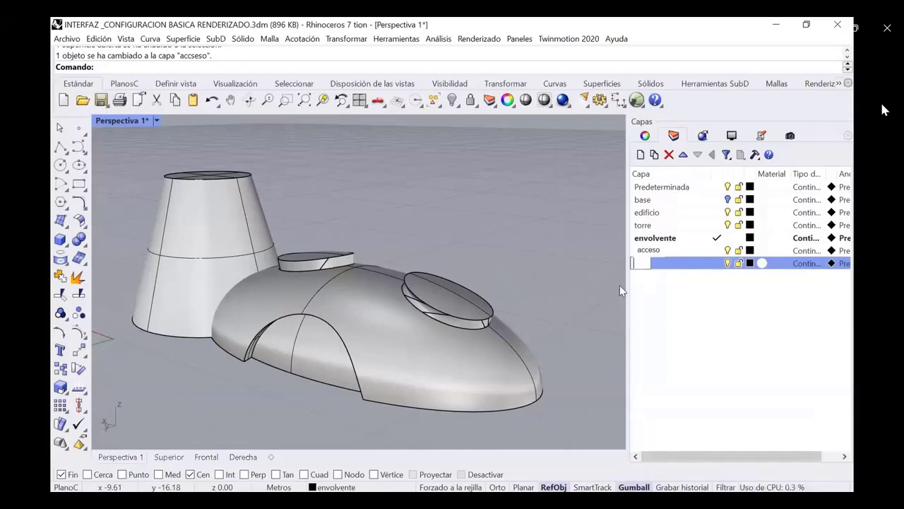
{"action": "type", "text": "idrio"}
{"action": "key", "text": "Return"}
{"action": "left_click", "coordinate": [643, 303]}
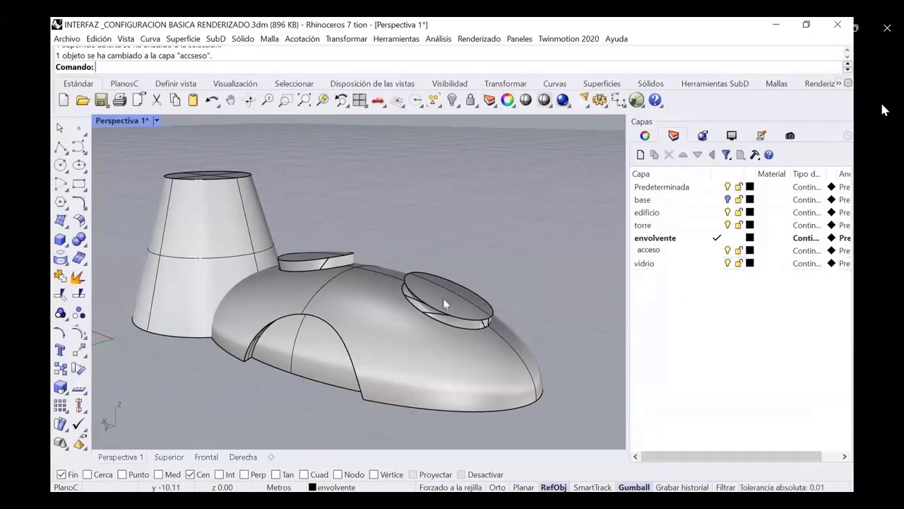
Step: Move the side rims of both elliptical skylights onto the vidrio layer
{"action": "scroll", "coordinate": [405, 311], "scroll_direction": "up", "scroll_amount": 5}
{"action": "left_click", "coordinate": [450, 281]}
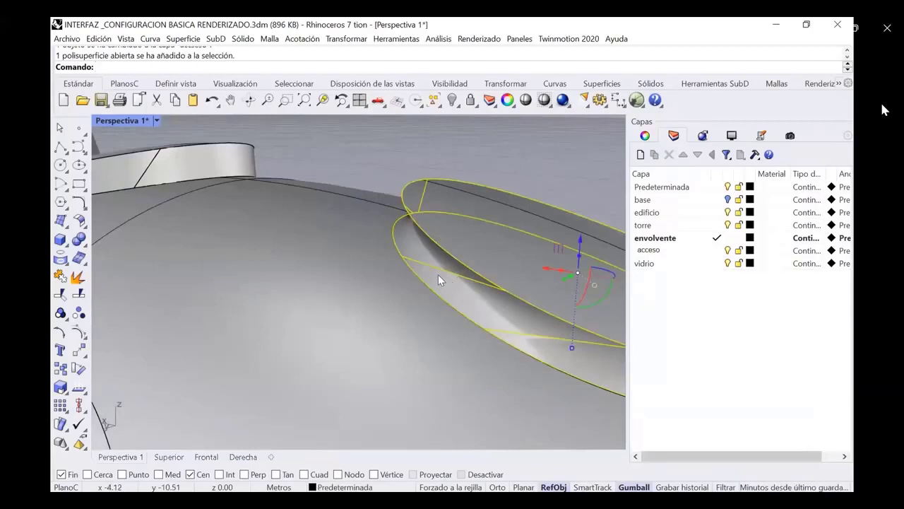
{"action": "left_click", "coordinate": [240, 162], "text": "shift"}
{"action": "right_click", "coordinate": [644, 264]}
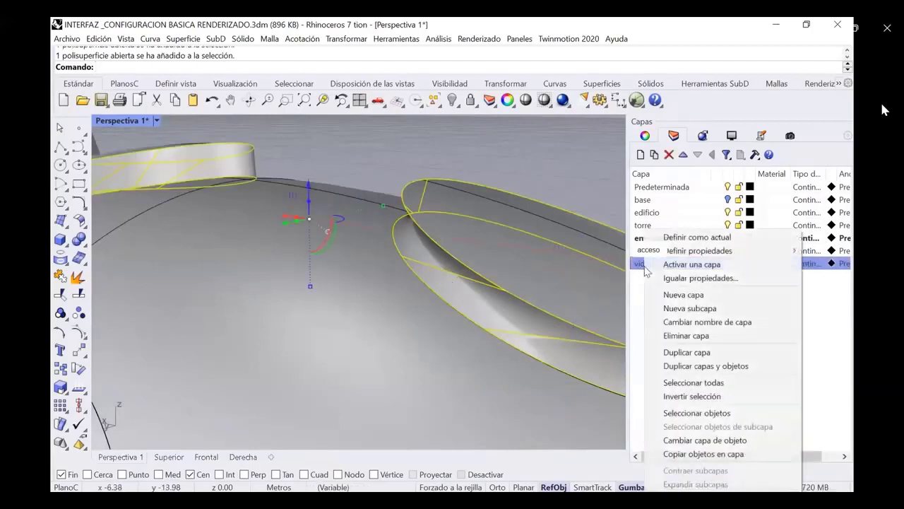
{"action": "left_click", "coordinate": [699, 439]}
{"action": "left_click", "coordinate": [577, 182]}
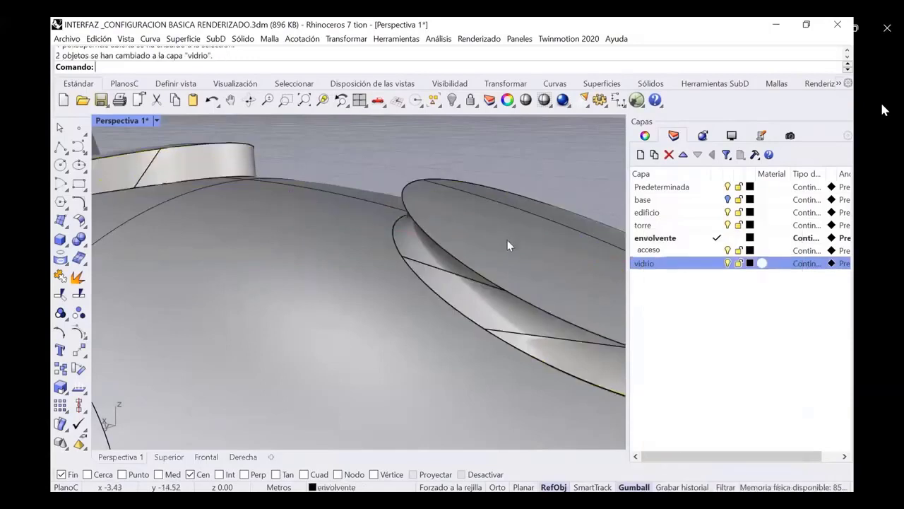
{"action": "scroll", "coordinate": [509, 247], "scroll_direction": "down", "scroll_amount": 6}
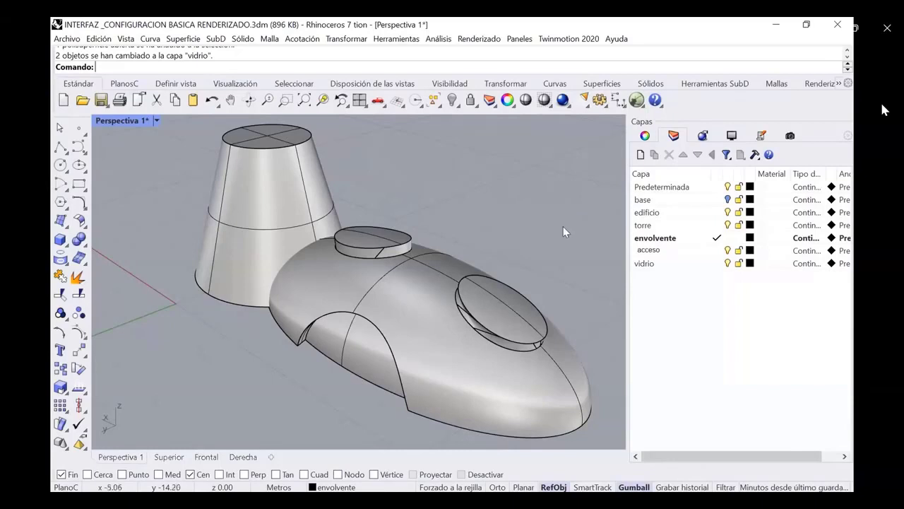
Step: Nest the torre, envolvente, acceso and vidrio layers under edificio, and hide edificio with Predeterminada as the current layer
{"action": "left_click_drag", "start_coordinate": [695, 296], "coordinate": [664, 213]}
{"action": "left_click", "coordinate": [688, 288]}
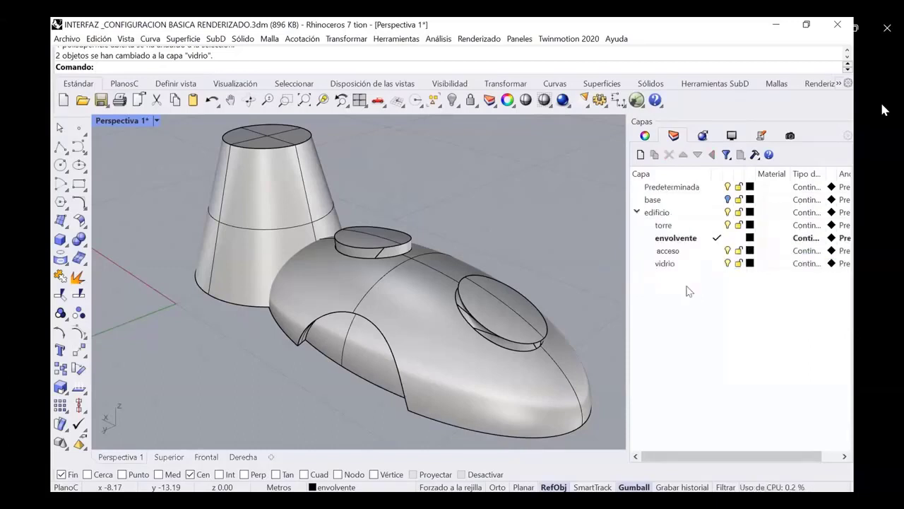
{"action": "left_click", "coordinate": [727, 212]}
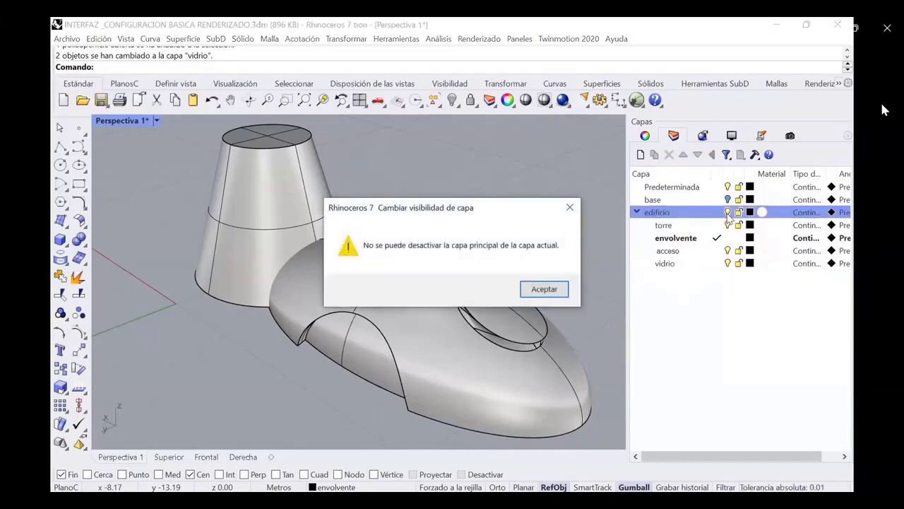
{"action": "left_click", "coordinate": [542, 288]}
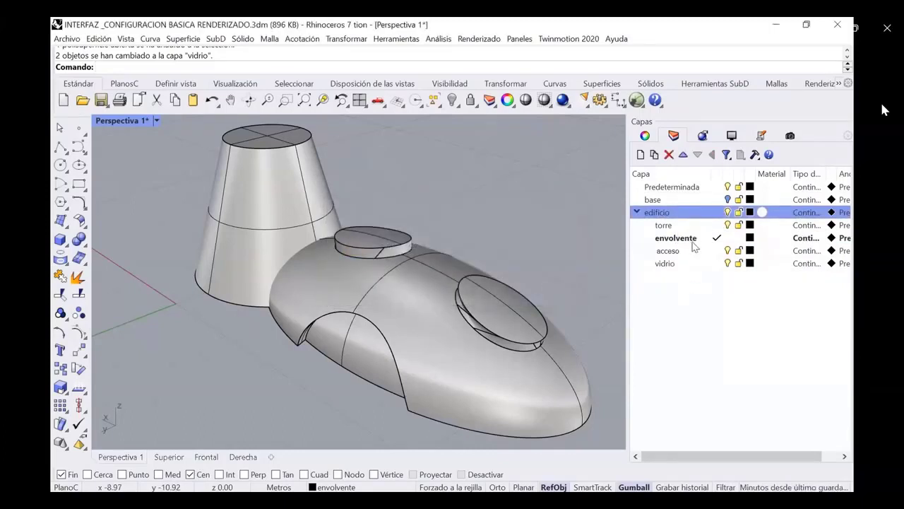
{"action": "left_click", "coordinate": [713, 186]}
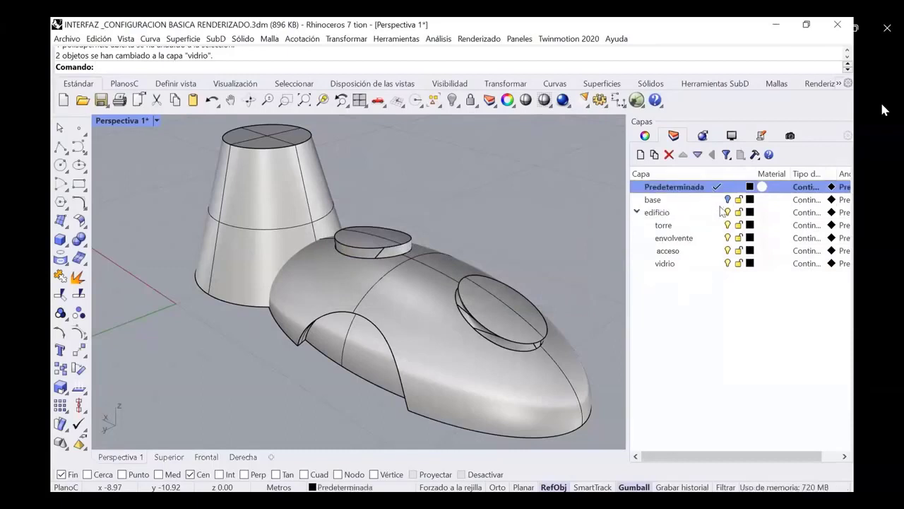
{"action": "left_click", "coordinate": [728, 212]}
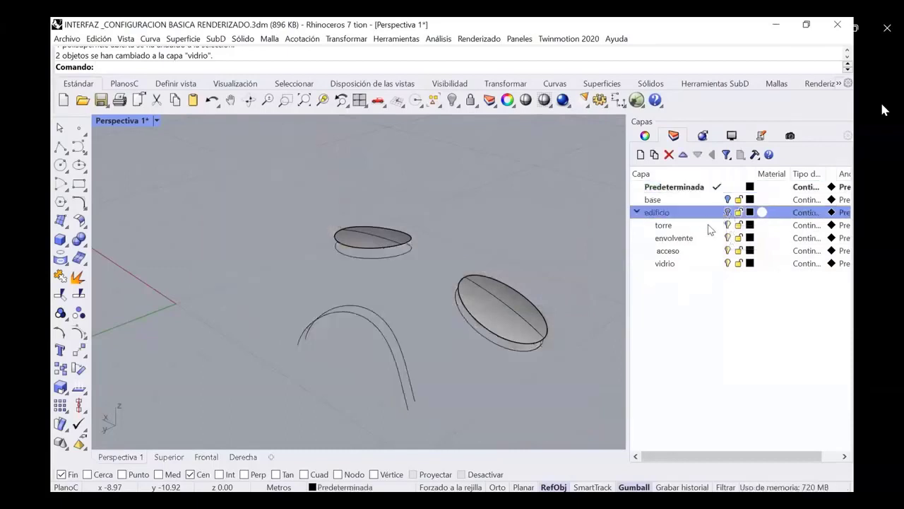
Step: Move the two elliptical skylight cap surfaces still on Predeterminada onto the envolvente layer
{"action": "left_click", "coordinate": [396, 238]}
{"action": "left_click", "coordinate": [519, 313]}
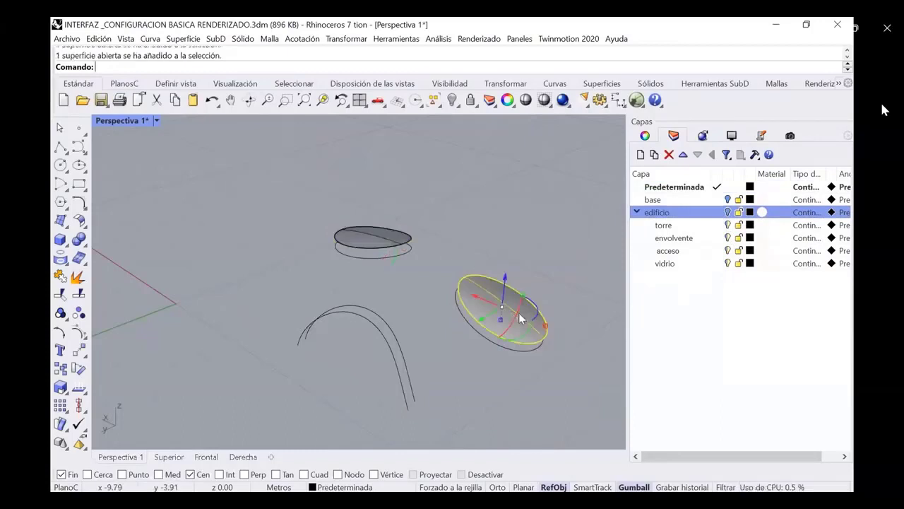
{"action": "left_click", "coordinate": [393, 240], "text": "shift"}
{"action": "right_click", "coordinate": [673, 239]}
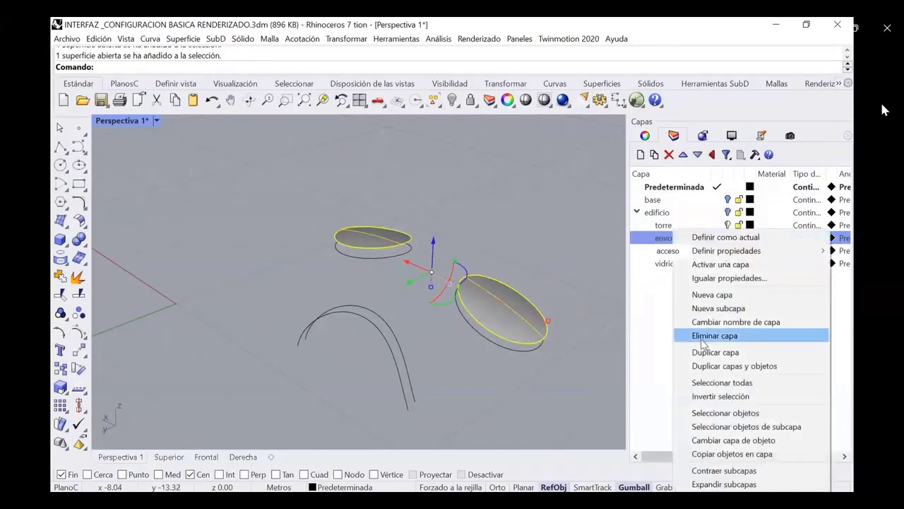
{"action": "left_click", "coordinate": [706, 439]}
Step: Delete the leftover arch and ellipse curves, and turn the edificio and base layers back on
{"action": "left_click_drag", "start_coordinate": [541, 218], "coordinate": [354, 355]}
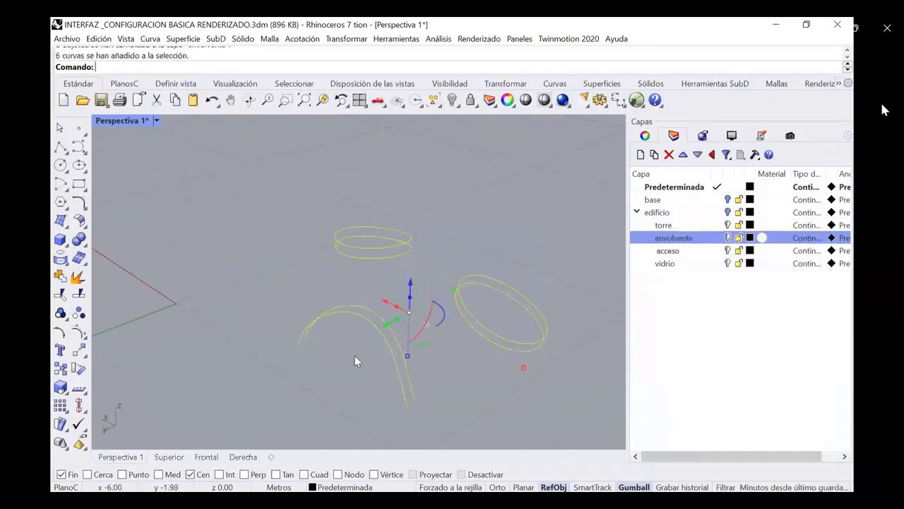
{"action": "key", "text": "Delete"}
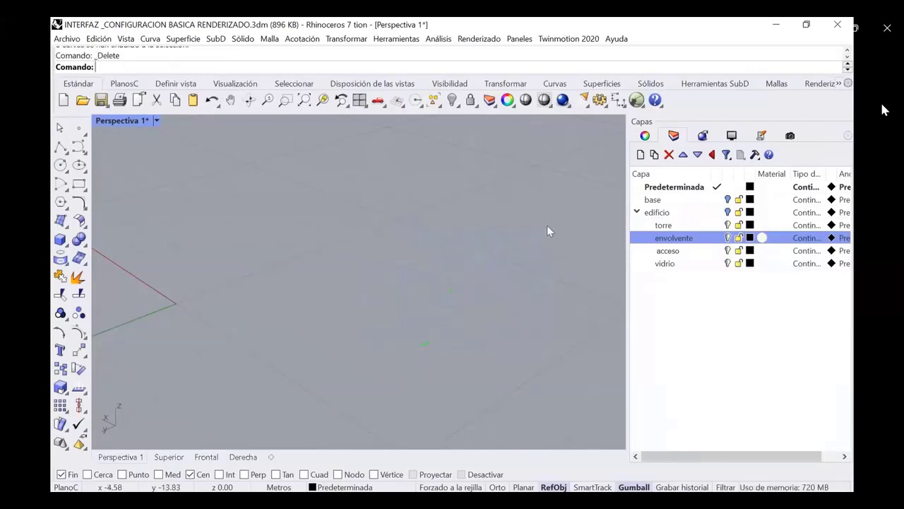
{"action": "left_click", "coordinate": [727, 212]}
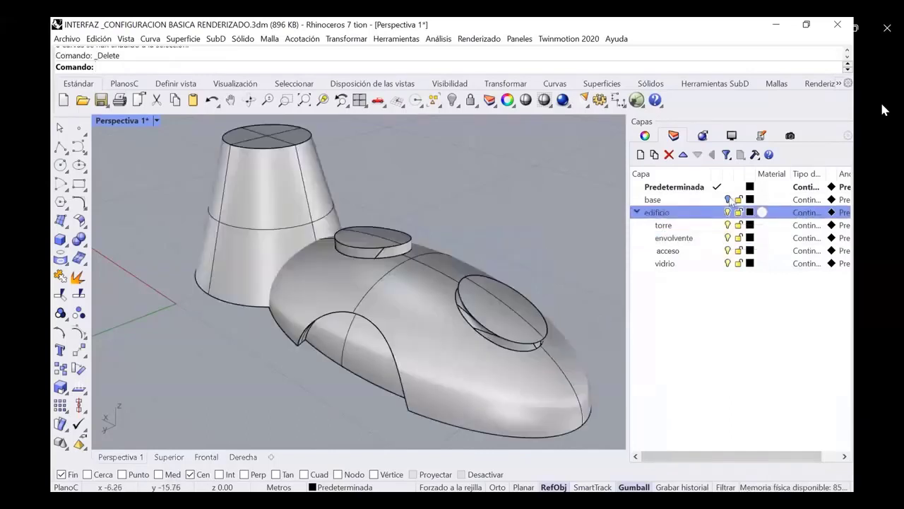
{"action": "left_click", "coordinate": [729, 200]}
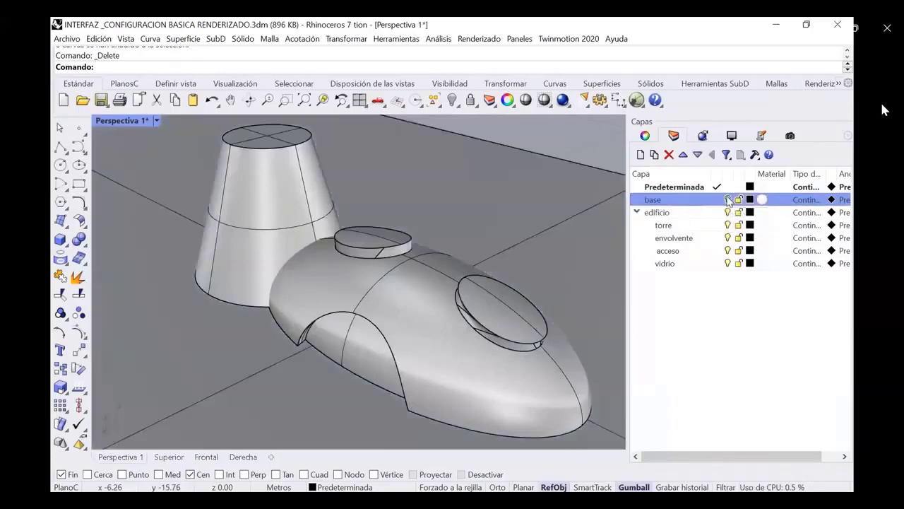
Step: Check the contents of the torre, envolvente, acceso and vidrio layers by hiding and showing each one in turn
{"action": "left_click", "coordinate": [728, 225]}
{"action": "left_click", "coordinate": [727, 224]}
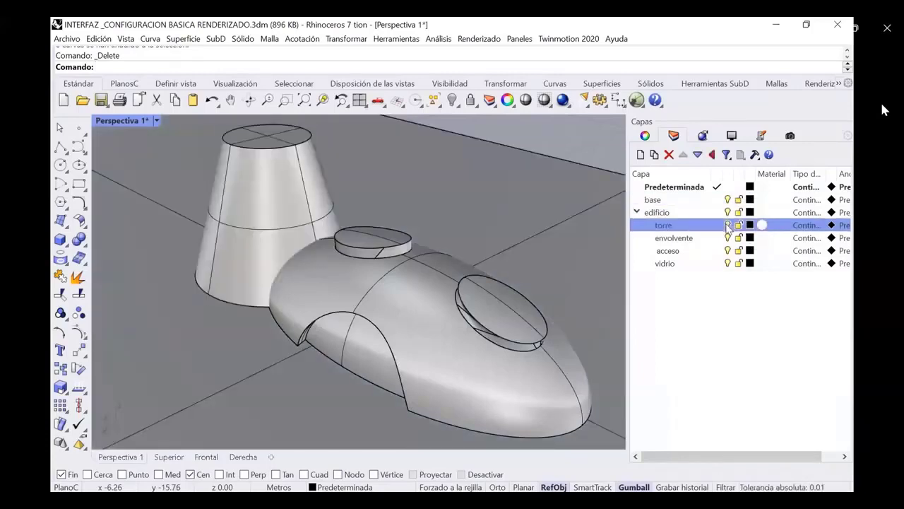
{"action": "left_click", "coordinate": [729, 238]}
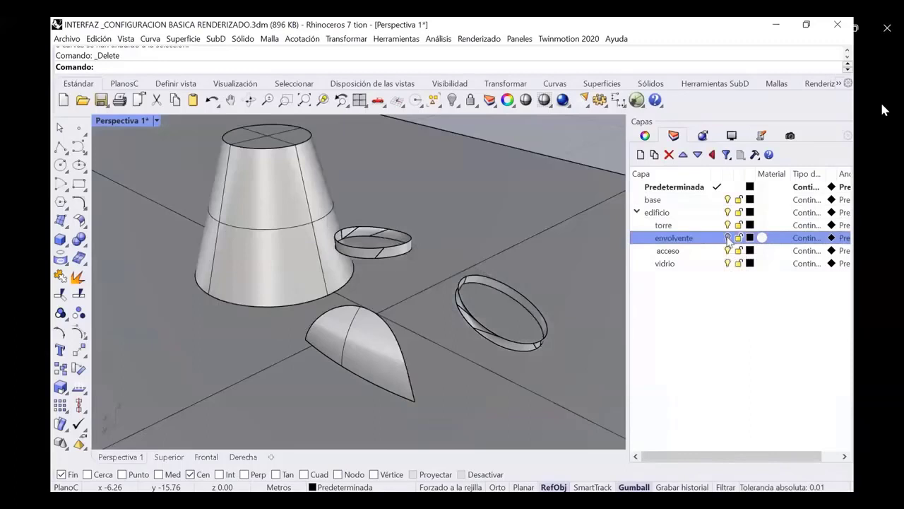
{"action": "left_click", "coordinate": [728, 238]}
{"action": "left_click", "coordinate": [728, 250]}
{"action": "left_click", "coordinate": [729, 250]}
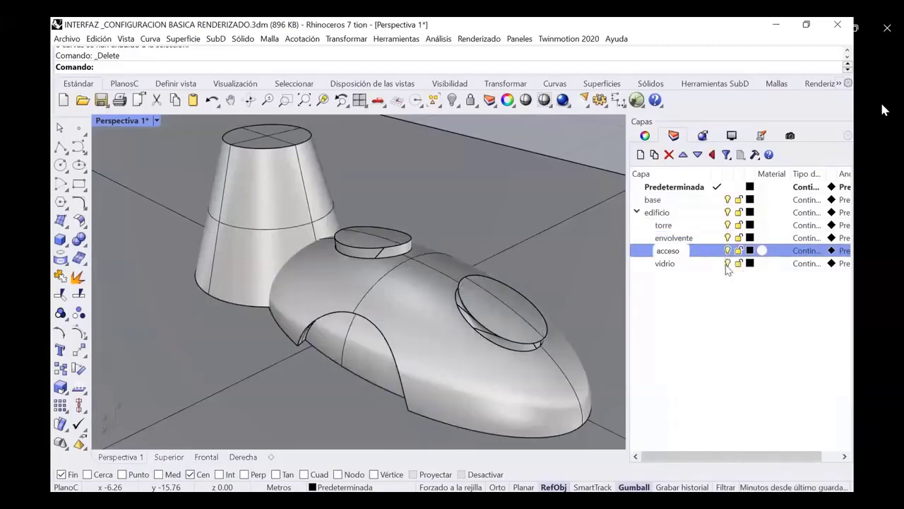
{"action": "left_click", "coordinate": [727, 263]}
{"action": "left_click", "coordinate": [727, 263]}
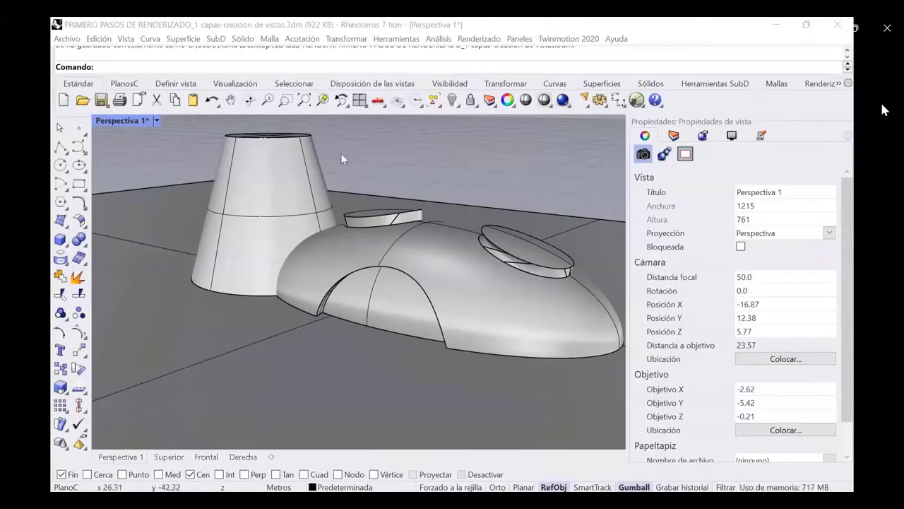
Step: Frame the whole building in the Perspectiva 1 viewport from a low, near-ground camera angle, using pan, rotate and dynamic zoom
{"action": "left_click", "coordinate": [230, 99]}
{"action": "left_click_drag", "start_coordinate": [409, 174], "coordinate": [363, 201]}
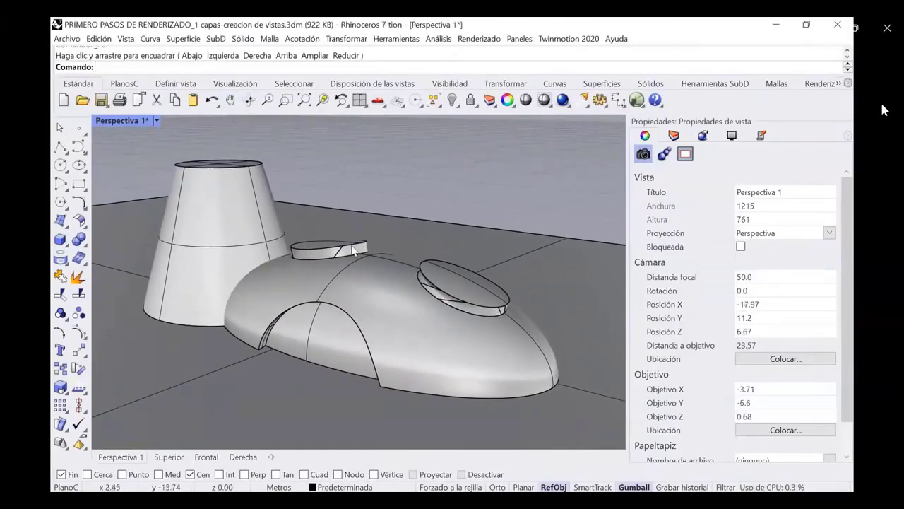
{"action": "left_click", "coordinate": [249, 100]}
{"action": "left_click_drag", "start_coordinate": [341, 201], "coordinate": [335, 187]}
{"action": "left_click_drag", "start_coordinate": [335, 189], "coordinate": [298, 151]}
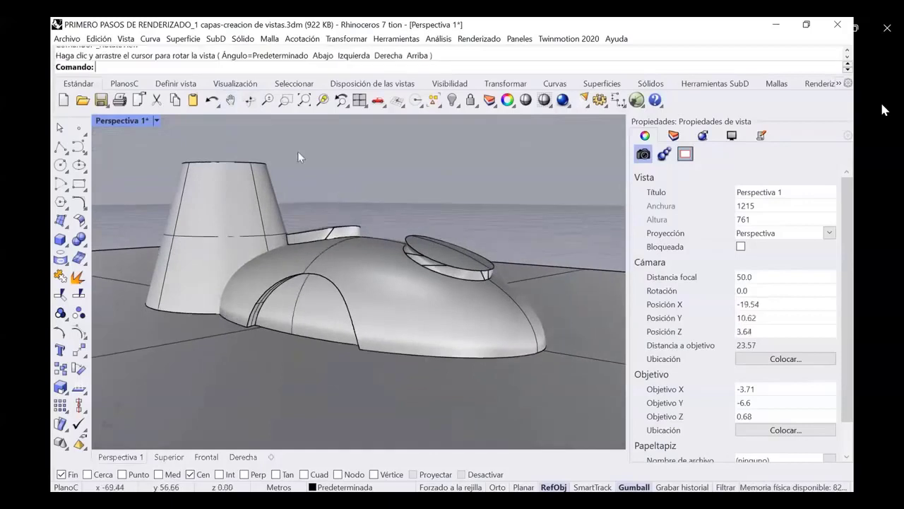
{"action": "left_click", "coordinate": [269, 100]}
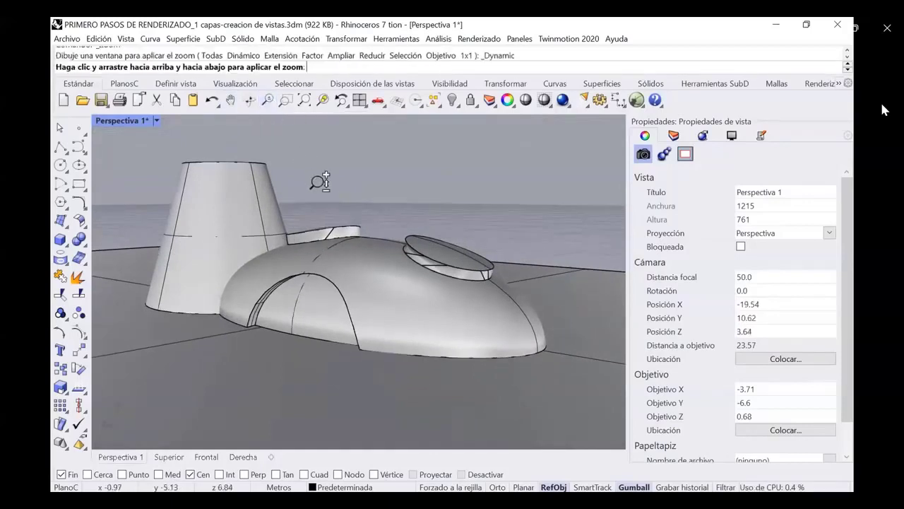
{"action": "mouse_move", "coordinate": [329, 192]}
{"action": "left_mouse_down"}
{"action": "mouse_move", "coordinate": [333, 185]}
{"action": "mouse_move", "coordinate": [329, 192]}
{"action": "left_mouse_up"}
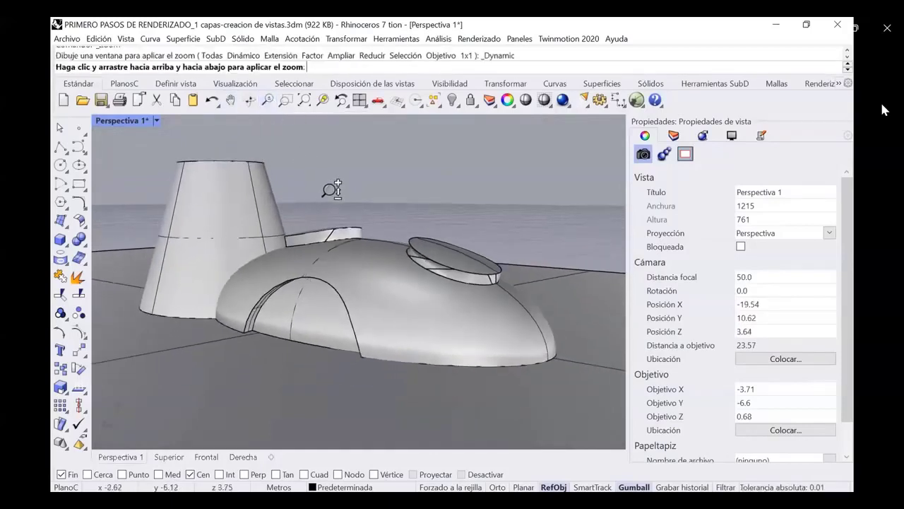
{"action": "left_click", "coordinate": [230, 100]}
{"action": "left_click_drag", "start_coordinate": [392, 185], "coordinate": [395, 234]}
{"action": "left_click", "coordinate": [249, 100]}
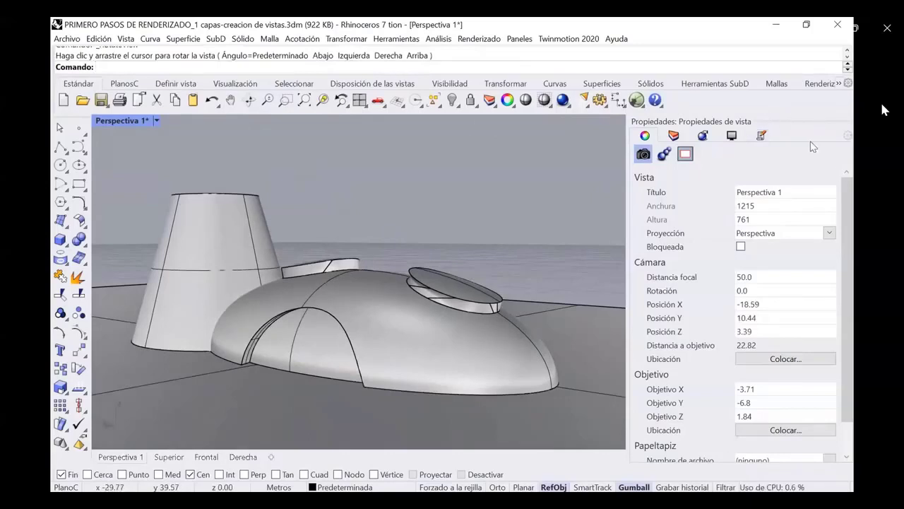
Step: Show the saved views list and delete the two existing views, Perspectiva and Perspectiva 1
{"action": "left_click", "coordinate": [848, 139]}
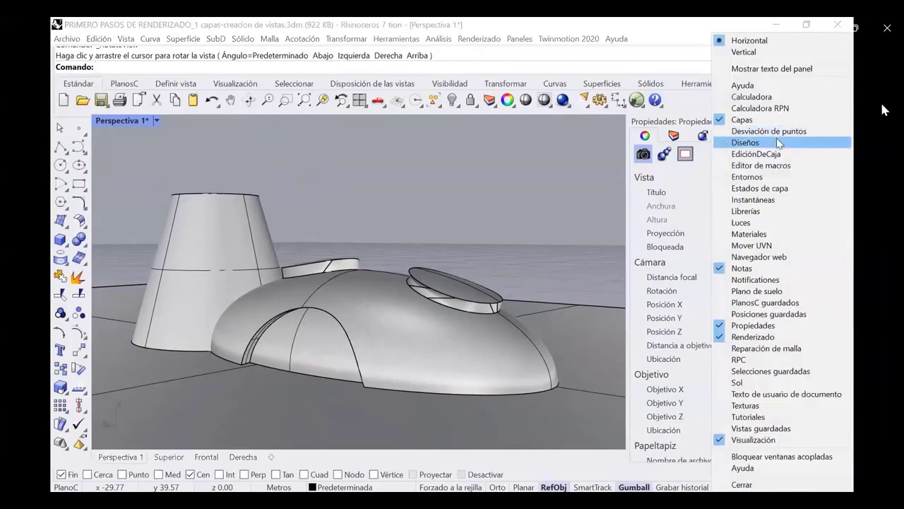
{"action": "left_click", "coordinate": [760, 428]}
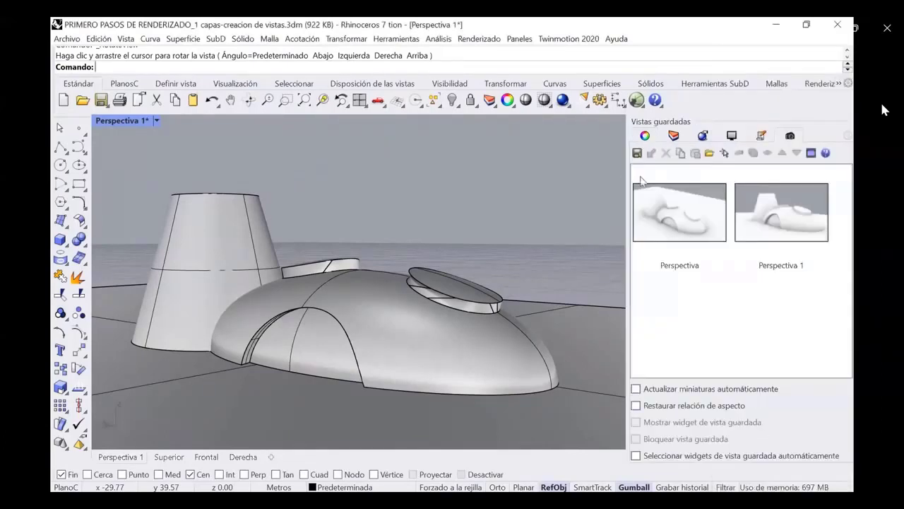
{"action": "left_click", "coordinate": [700, 214]}
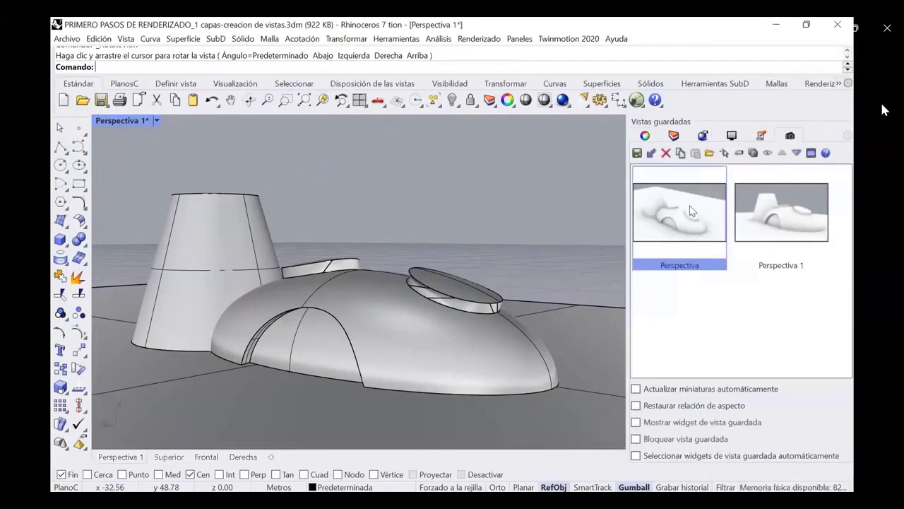
{"action": "left_click", "coordinate": [666, 153]}
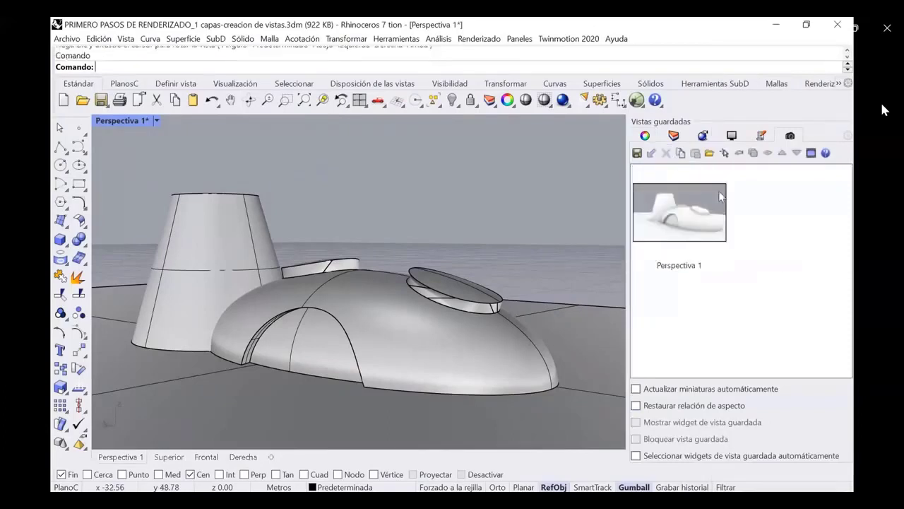
{"action": "left_click", "coordinate": [666, 154]}
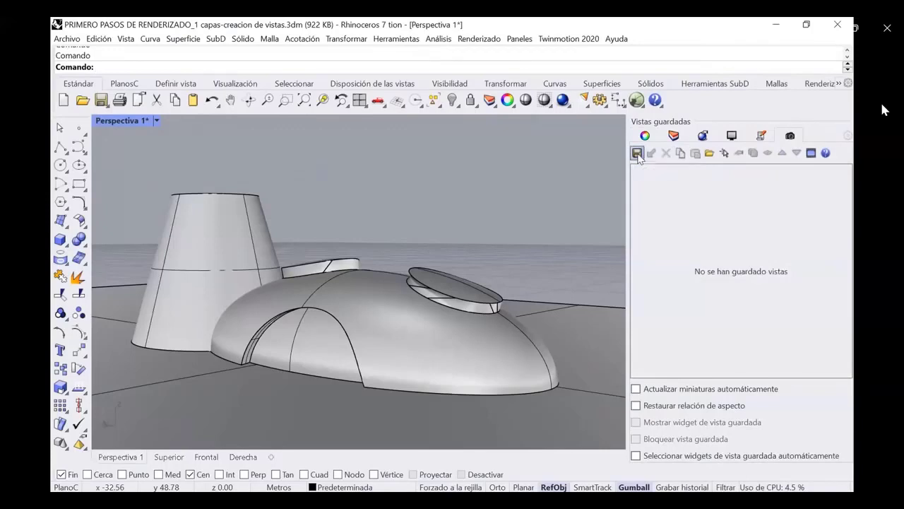
Step: Save the current near-ground view of the building as a named view called Perspectiva
{"action": "left_click", "coordinate": [637, 153]}
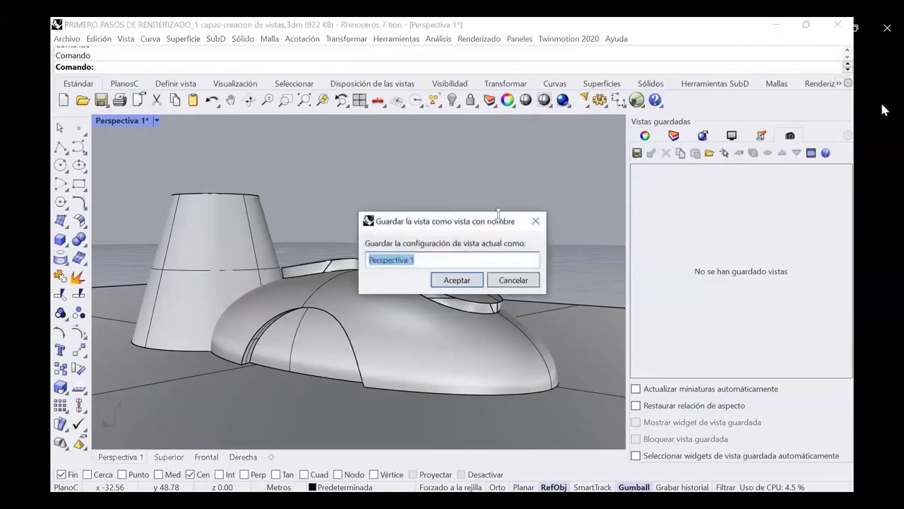
{"action": "left_click", "coordinate": [428, 259]}
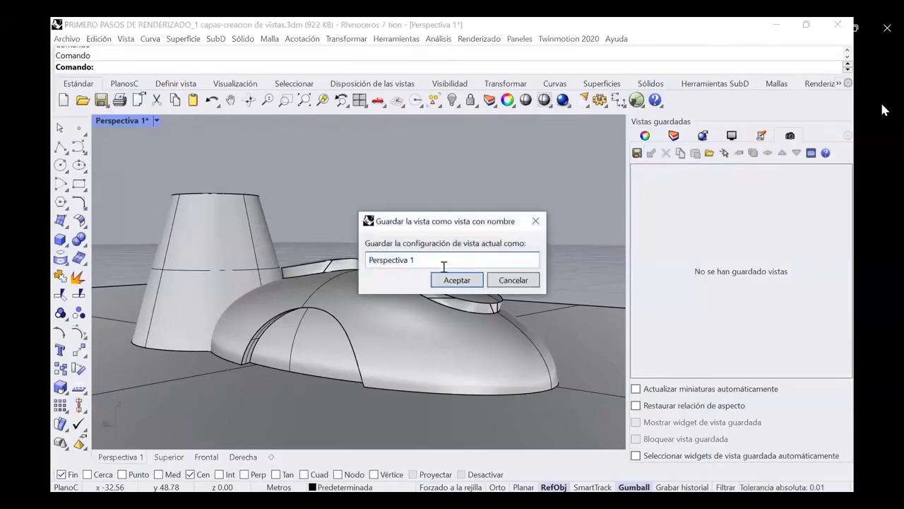
{"action": "key", "text": "BackSpace"}
{"action": "key", "text": "BackSpace"}
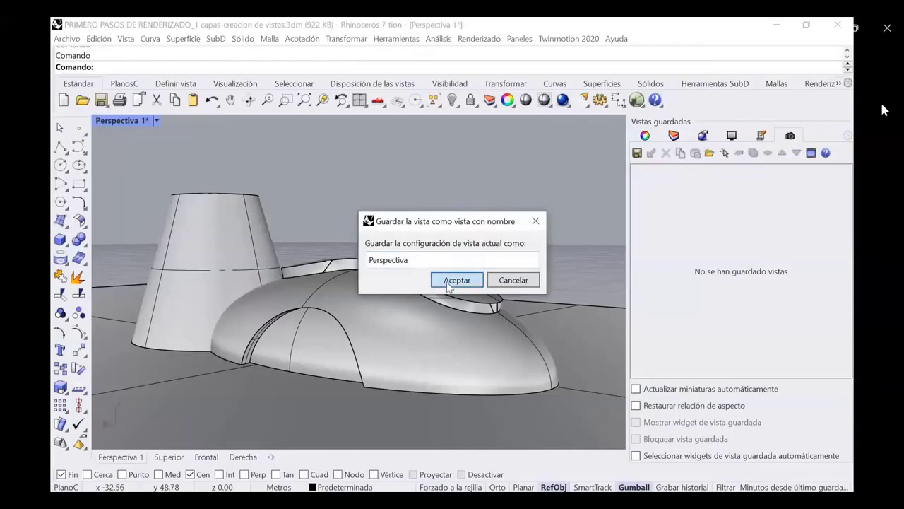
{"action": "left_click", "coordinate": [456, 281]}
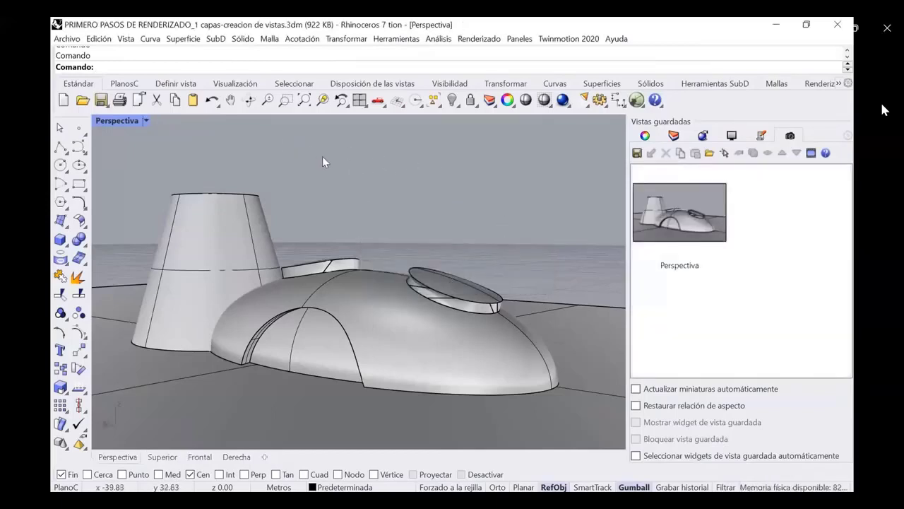
Step: Orbit to an elevated aerial angle over the tower and dome, and save it as the named view Perspectiva 1
{"action": "right_click_drag", "start_coordinate": [322, 161], "coordinate": [359, 215]}
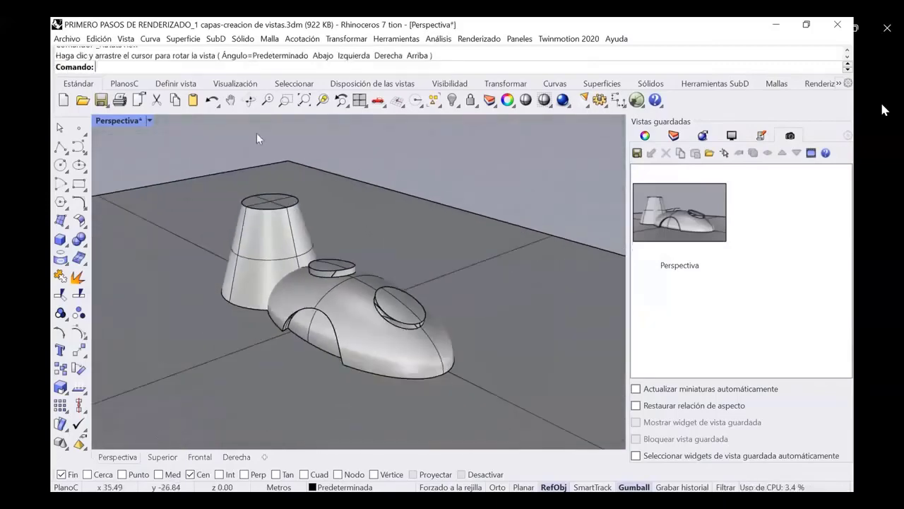
{"action": "right_click_drag", "start_coordinate": [261, 152], "coordinate": [272, 216]}
{"action": "left_click", "coordinate": [636, 152]}
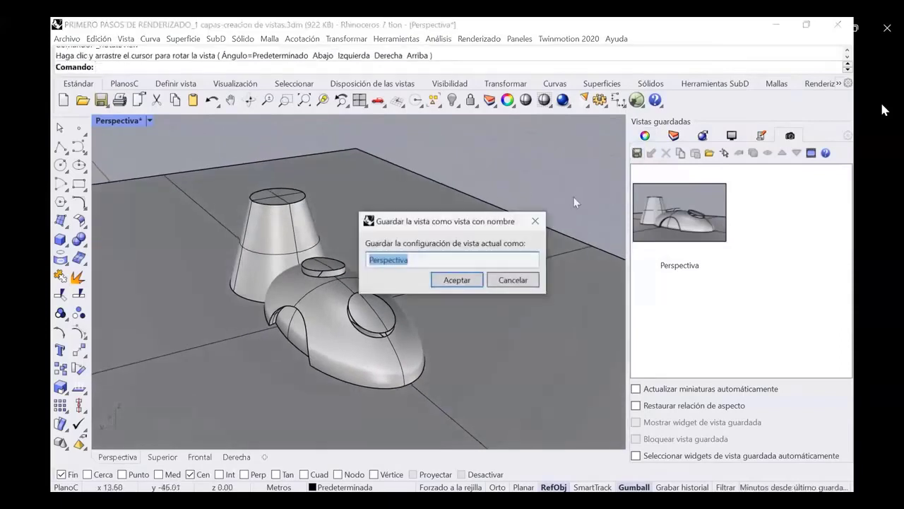
{"action": "left_click", "coordinate": [429, 261]}
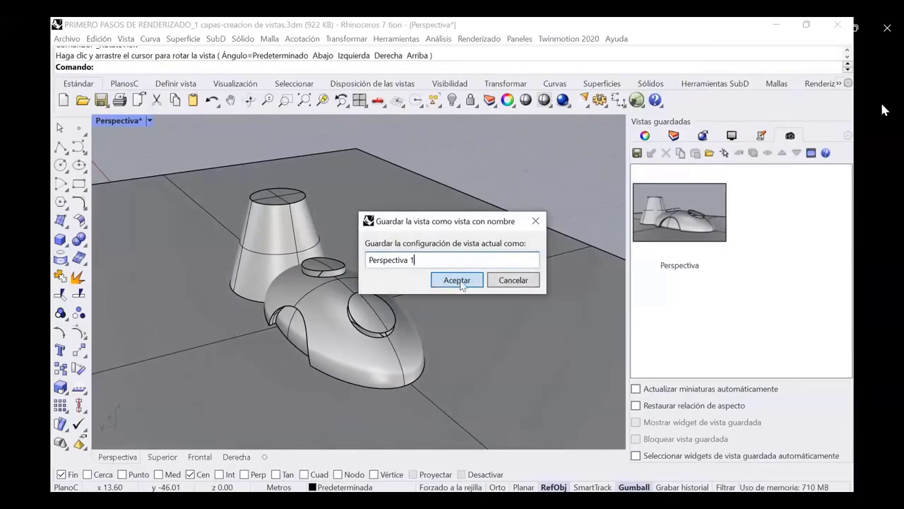
{"action": "left_click", "coordinate": [457, 281]}
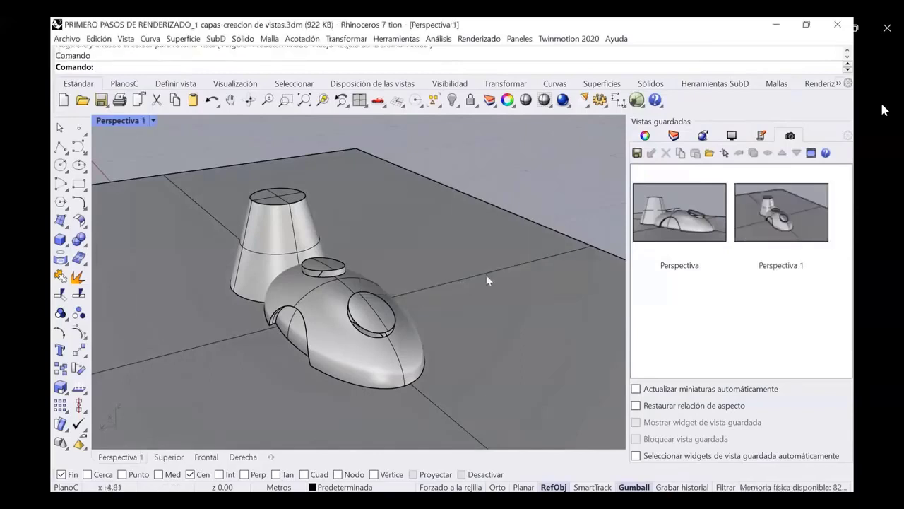
Step: Restore the Perspectiva saved view and reframe it with the camera closer to ground level and the building lower in the frame
{"action": "double_click", "coordinate": [668, 221]}
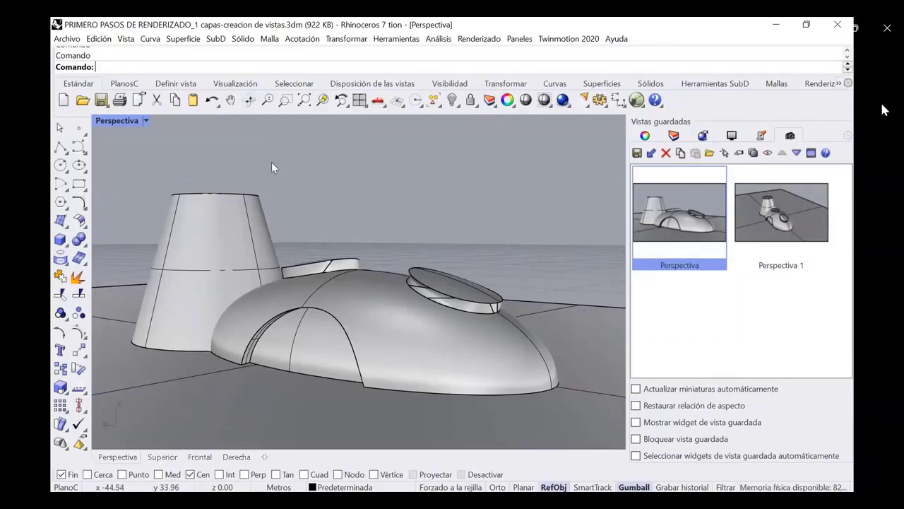
{"action": "left_click", "coordinate": [249, 100]}
{"action": "left_click_drag", "start_coordinate": [336, 235], "coordinate": [336, 227]}
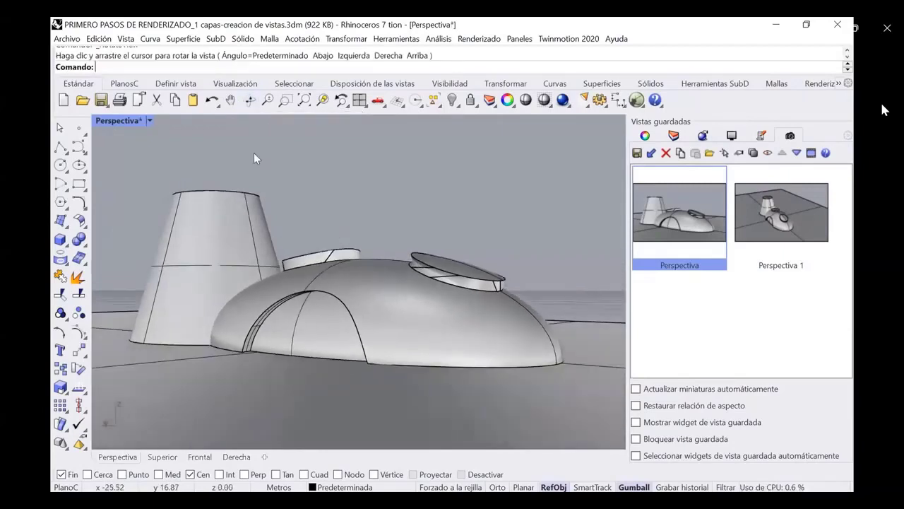
{"action": "left_click", "coordinate": [231, 100]}
{"action": "left_click_drag", "start_coordinate": [508, 221], "coordinate": [499, 256]}
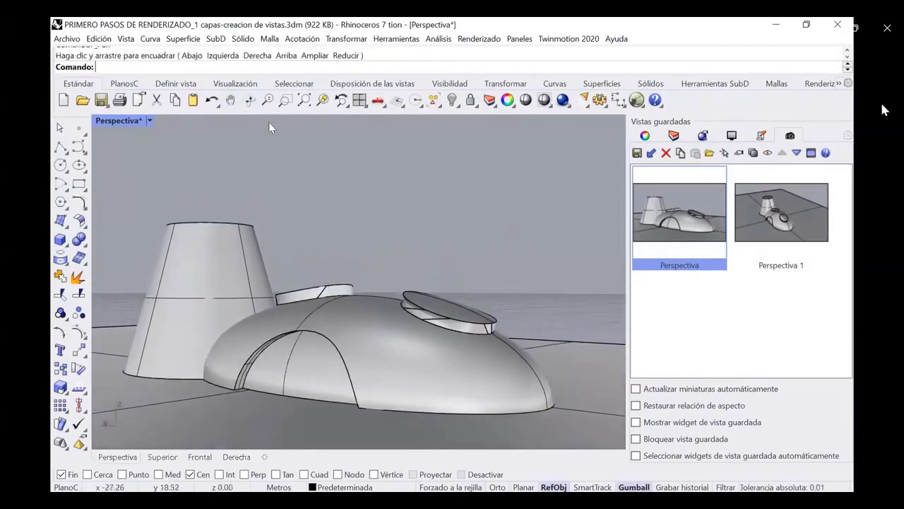
{"action": "left_click", "coordinate": [250, 99]}
{"action": "left_click_drag", "start_coordinate": [388, 257], "coordinate": [343, 299]}
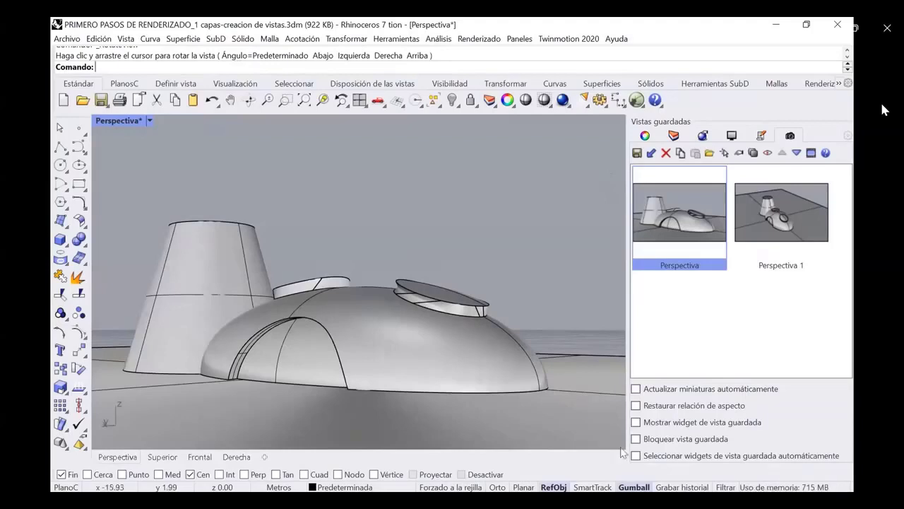
Step: Overwrite the saved view Perspectiva with the reframed camera, leaving the base surface unselected
{"action": "left_click", "coordinate": [616, 355]}
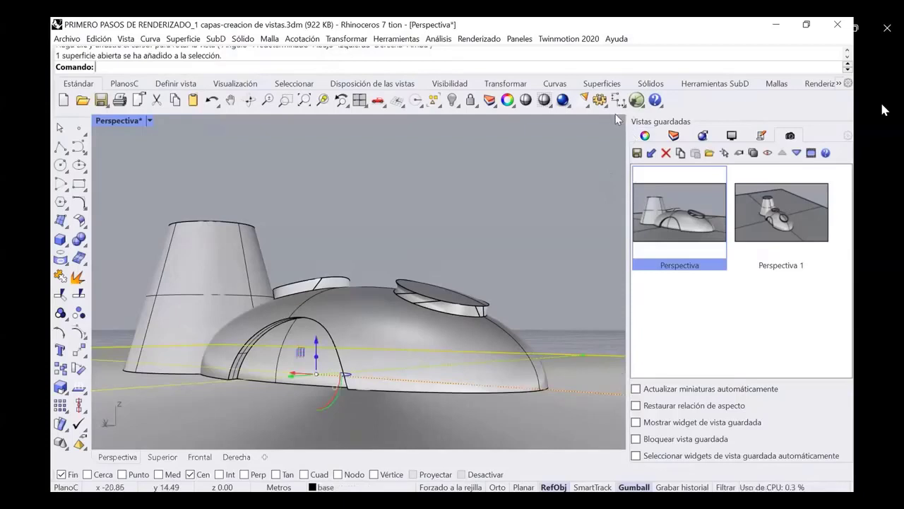
{"action": "left_click", "coordinate": [584, 135]}
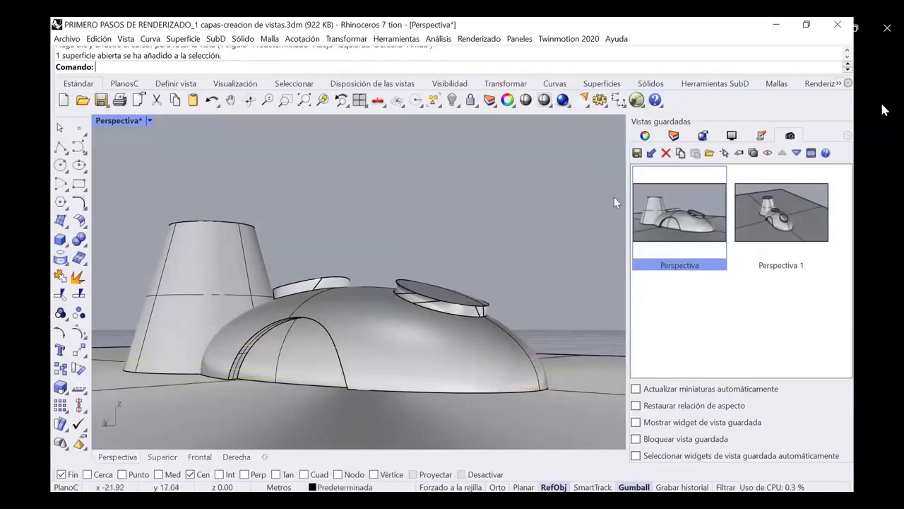
{"action": "left_click", "coordinate": [636, 153]}
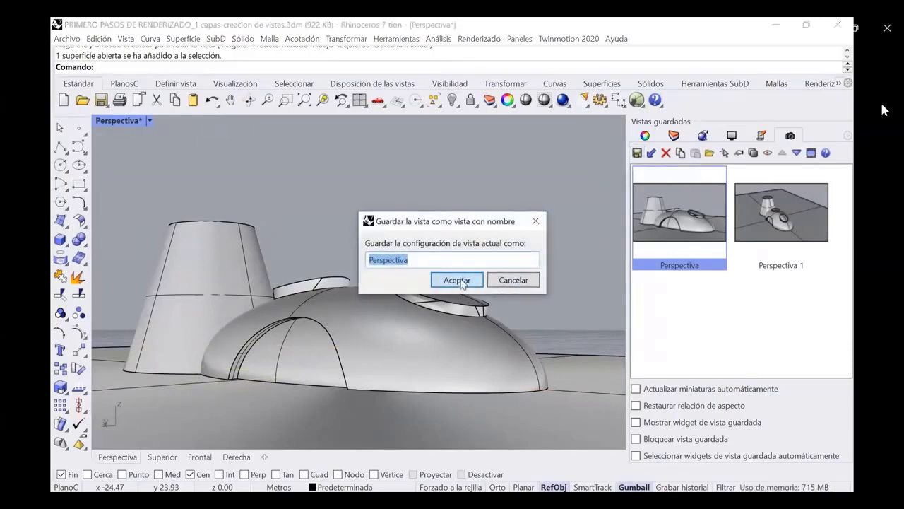
{"action": "left_click", "coordinate": [457, 279]}
{"action": "left_click", "coordinate": [466, 290]}
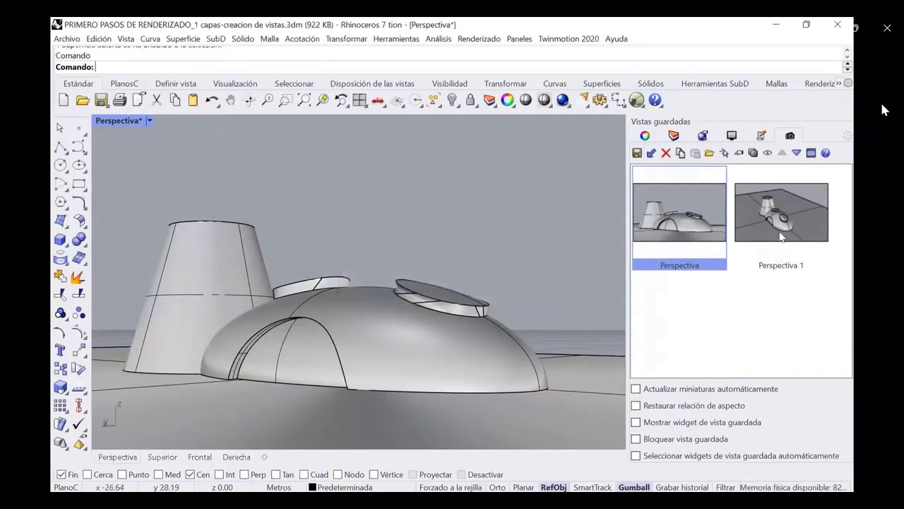
Step: Restore the saved view Perspectiva 1, bring the building closer in the frame, and save it again under the same name
{"action": "double_click", "coordinate": [780, 233]}
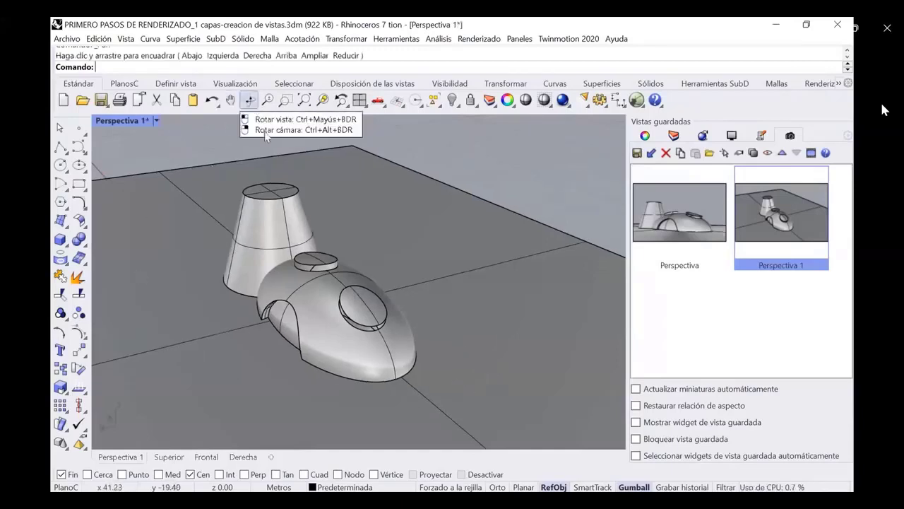
{"action": "scroll", "coordinate": [240, 265], "scroll_direction": "up", "scroll_amount": 2}
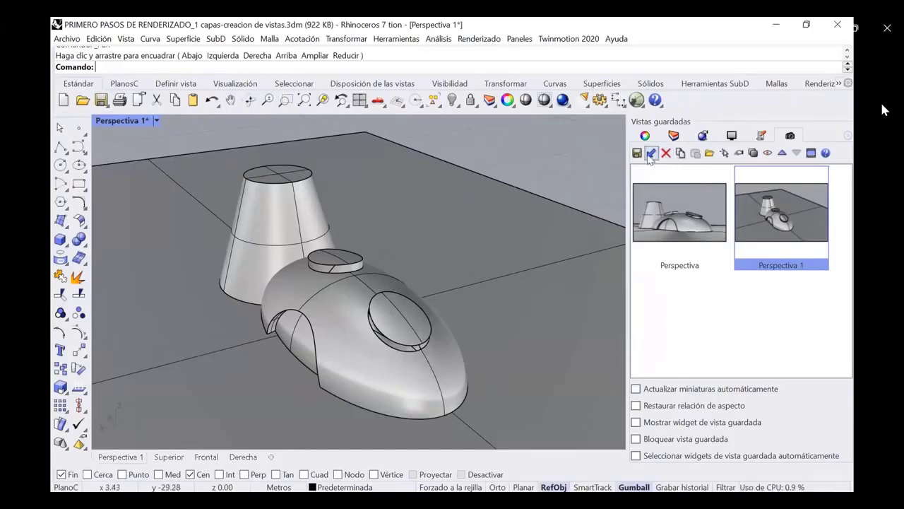
{"action": "left_click", "coordinate": [650, 154]}
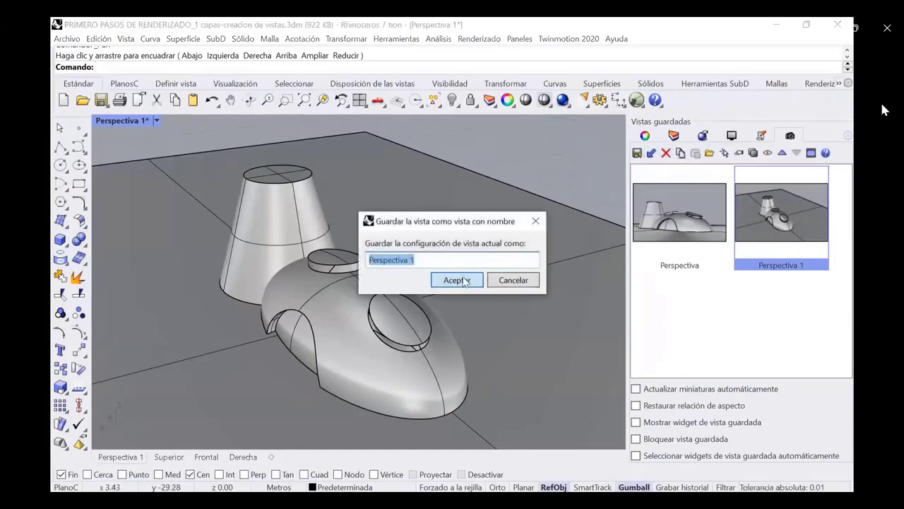
{"action": "left_click", "coordinate": [465, 281]}
{"action": "left_click", "coordinate": [480, 290]}
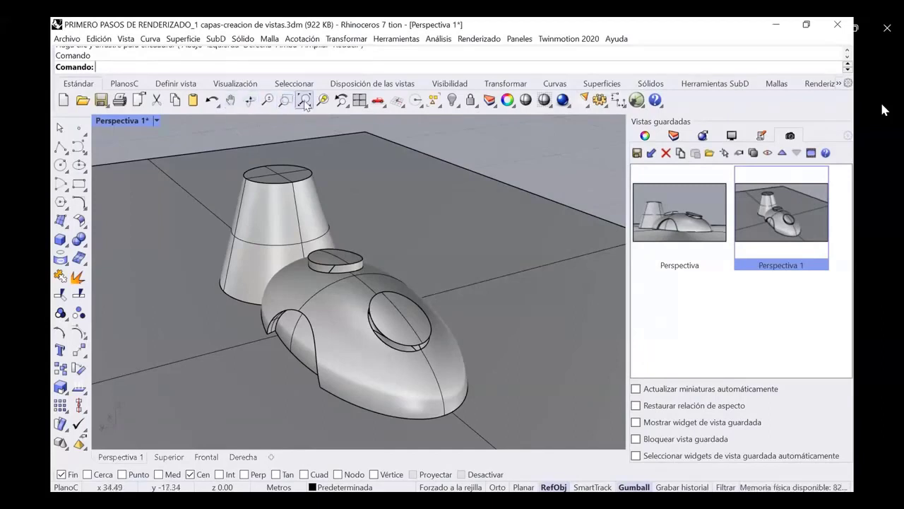
{"action": "left_click", "coordinate": [156, 120]}
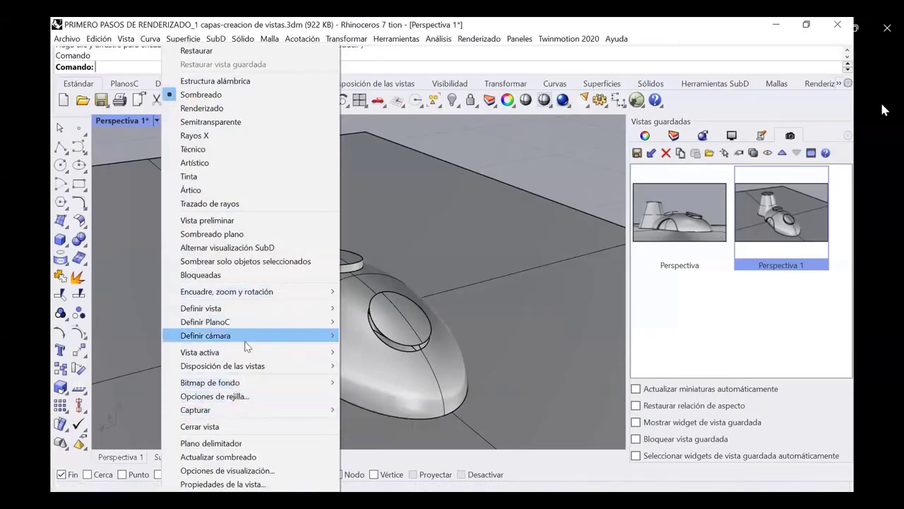
{"action": "mouse_move", "coordinate": [246, 337]}
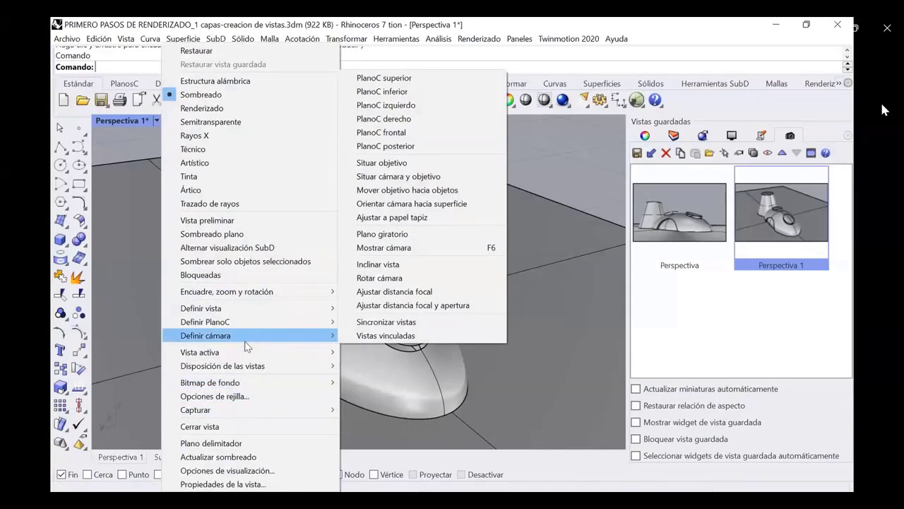
{"action": "left_click", "coordinate": [455, 309]}
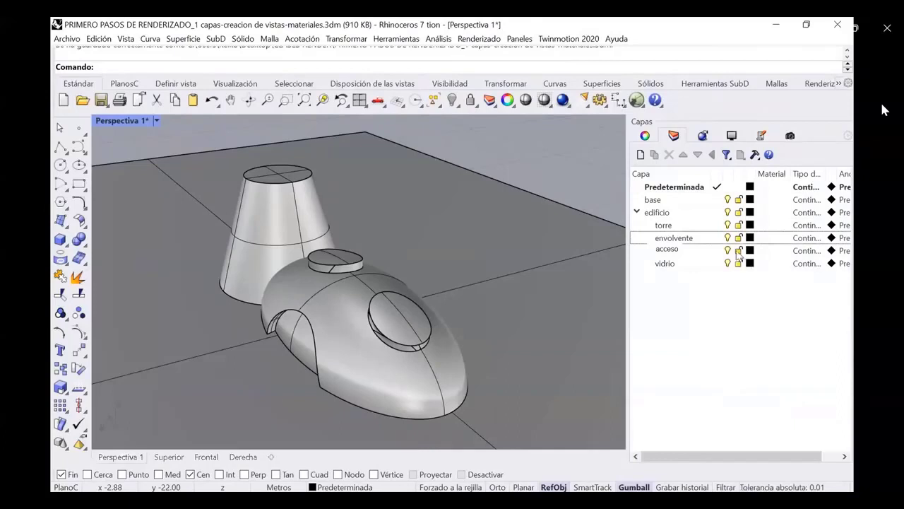
Step: Set the base layer's colour to red and the edificio layer's colour to blue #3B75EA
{"action": "left_click", "coordinate": [749, 199]}
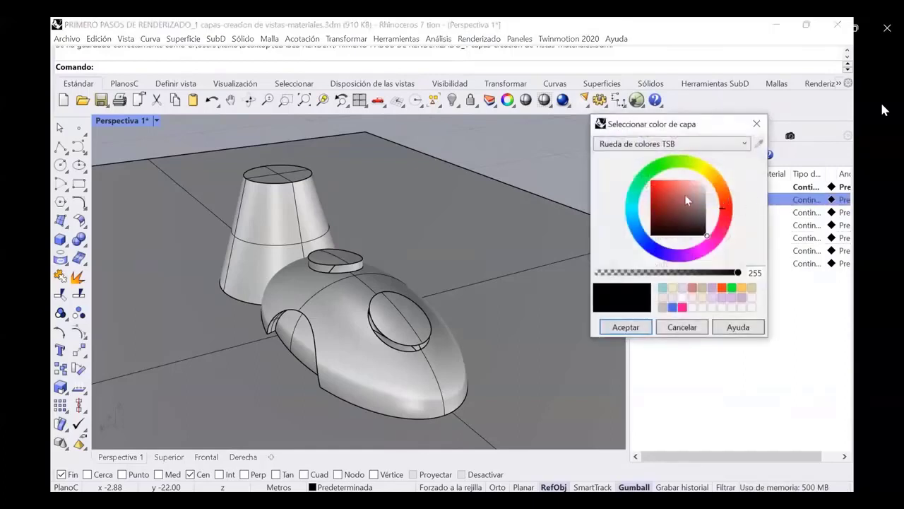
{"action": "left_click", "coordinate": [661, 189]}
{"action": "left_click", "coordinate": [626, 327]}
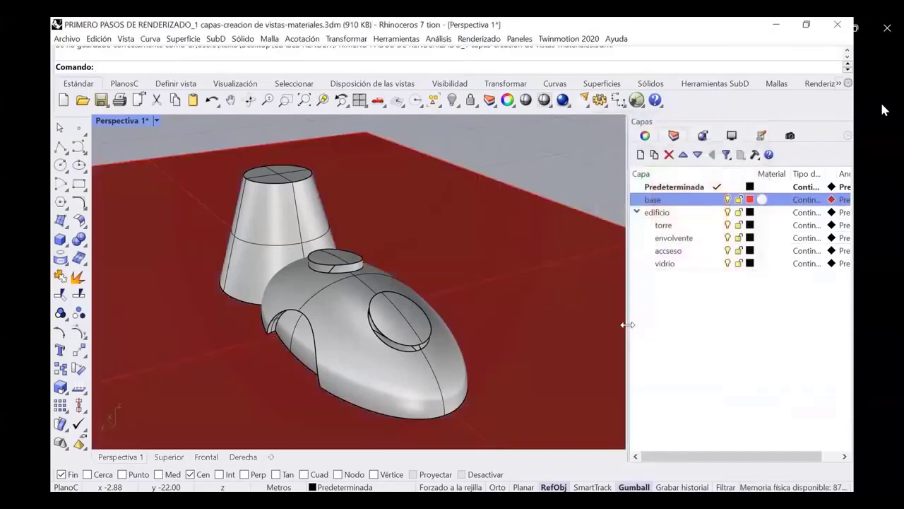
{"action": "left_click", "coordinate": [749, 212]}
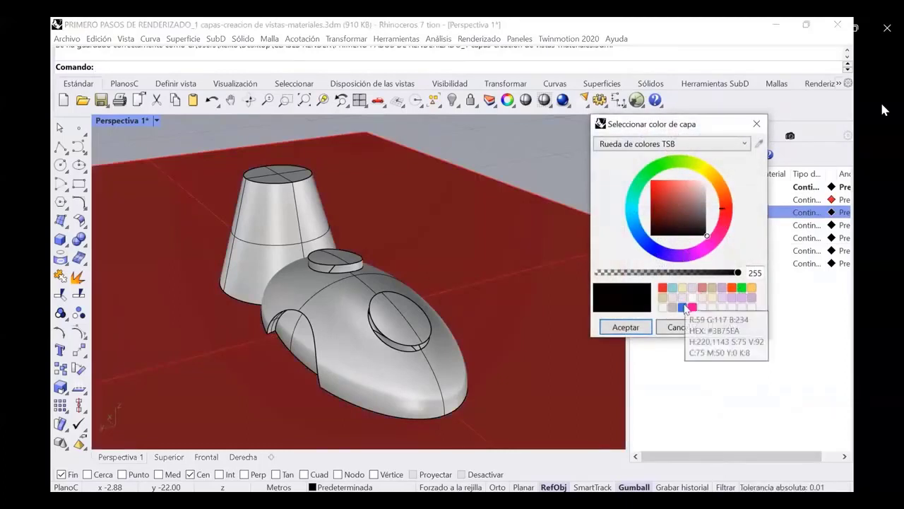
{"action": "left_click", "coordinate": [683, 307]}
{"action": "left_click", "coordinate": [625, 327]}
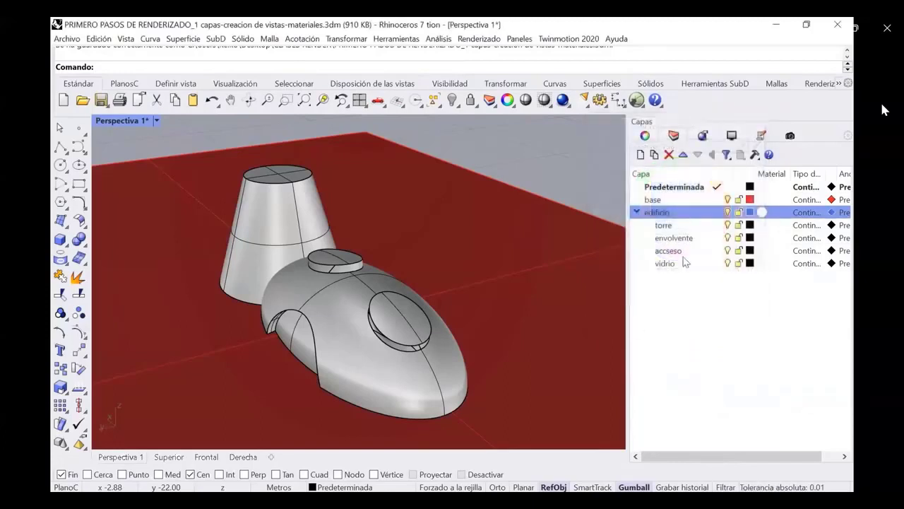
Step: Set the torre sublayer's colour to the light orange swatch
{"action": "left_click", "coordinate": [749, 225]}
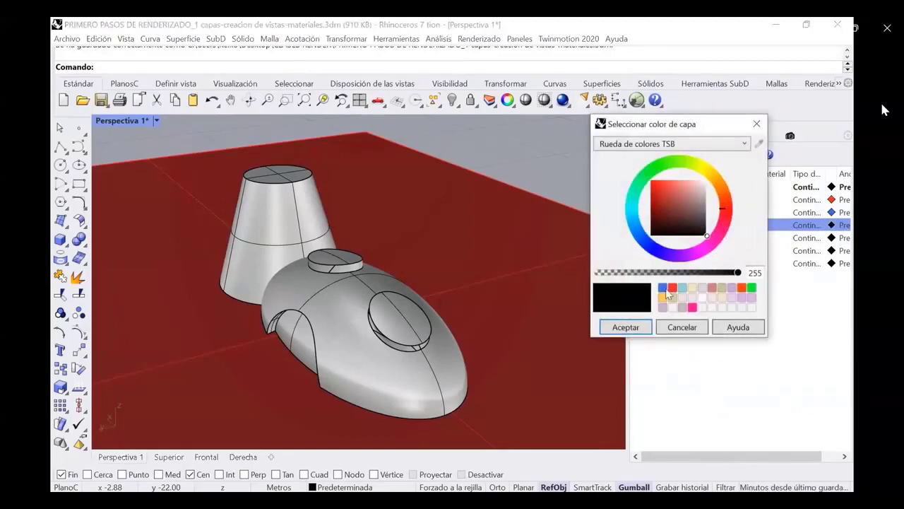
{"action": "left_click", "coordinate": [670, 298]}
{"action": "left_click", "coordinate": [626, 327]}
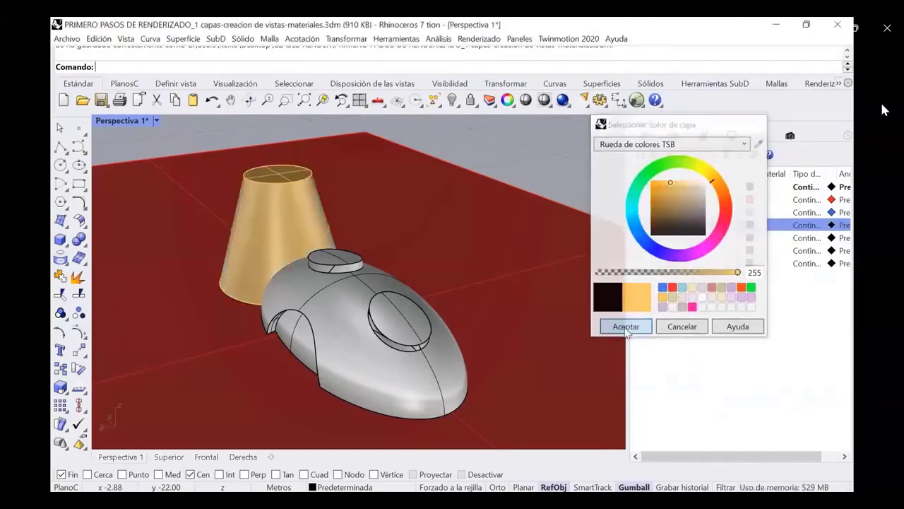
Step: Set the envolvente sublayer's colour to the medium blue swatch and the accseso sublayer's colour to the bright pink swatch
{"action": "left_click", "coordinate": [749, 238]}
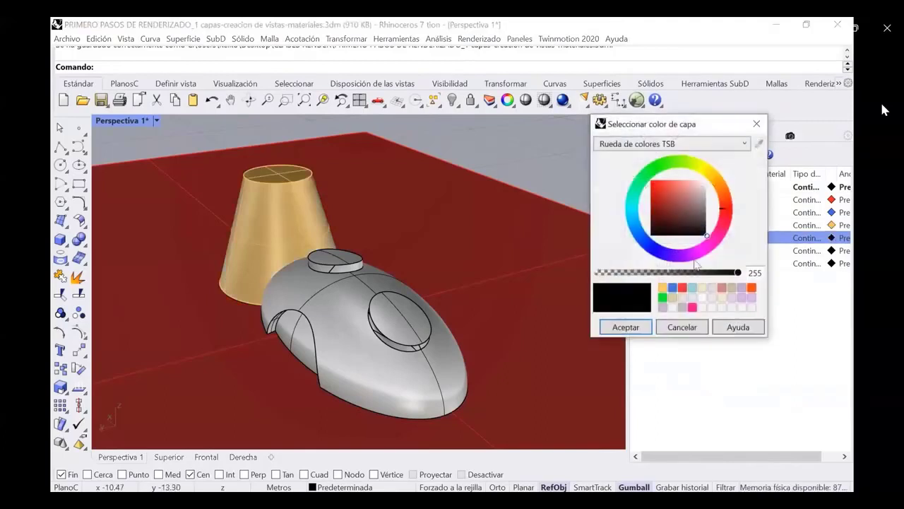
{"action": "left_click", "coordinate": [672, 287]}
{"action": "left_click", "coordinate": [627, 327]}
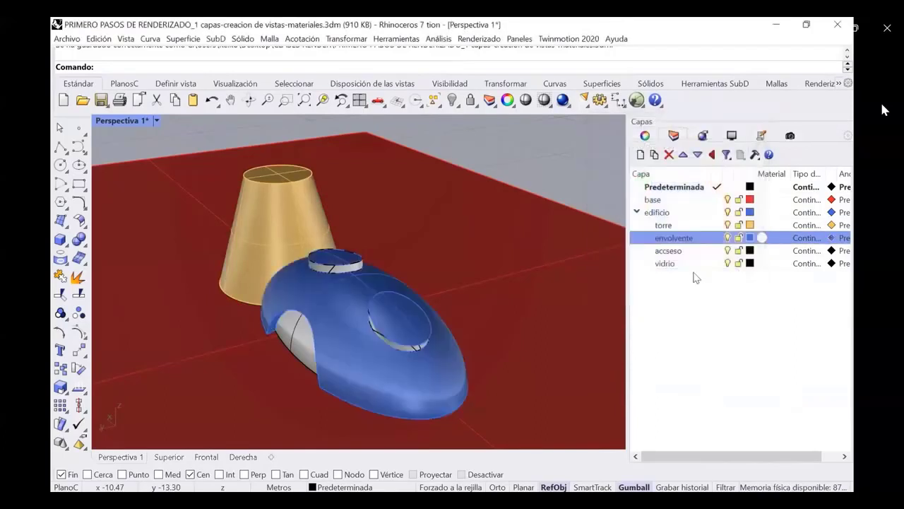
{"action": "left_click", "coordinate": [749, 251]}
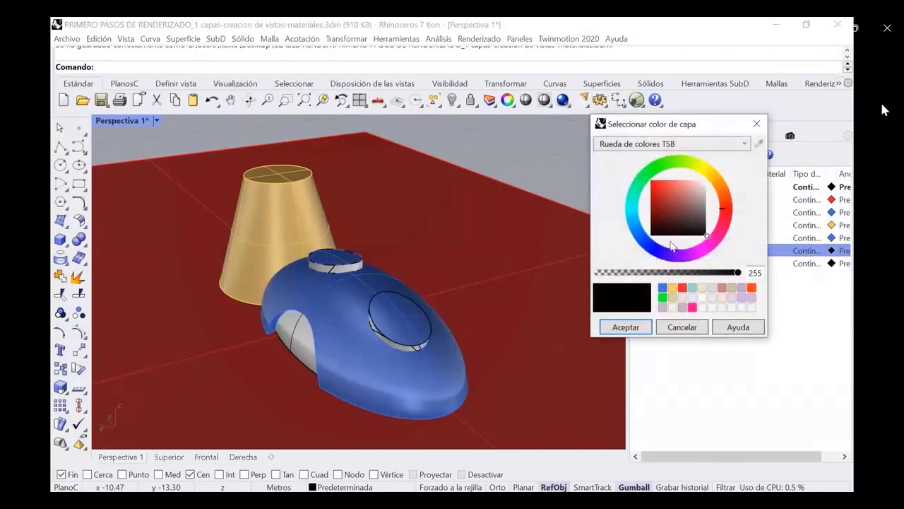
{"action": "left_click", "coordinate": [692, 307]}
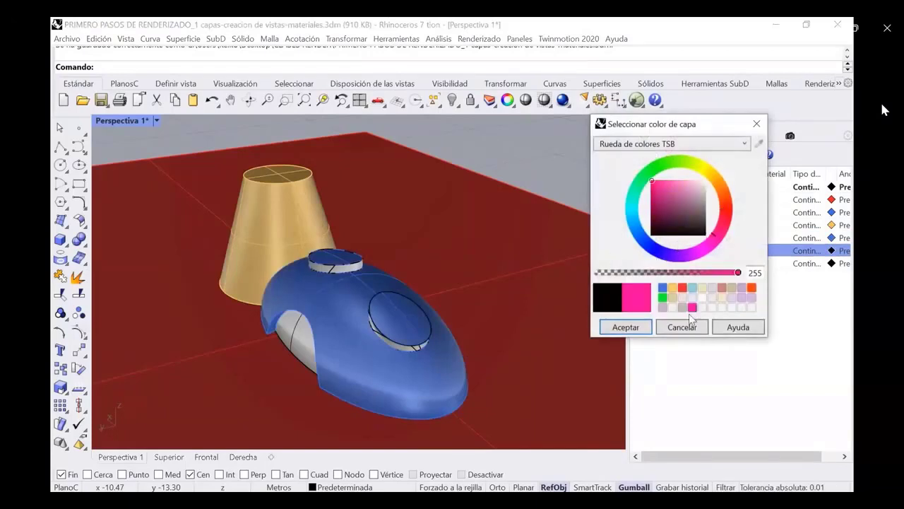
{"action": "left_click", "coordinate": [625, 328]}
Step: Set the vidrio sublayer's colour to a saturated pure blue from the colour wheel
{"action": "left_click", "coordinate": [749, 263]}
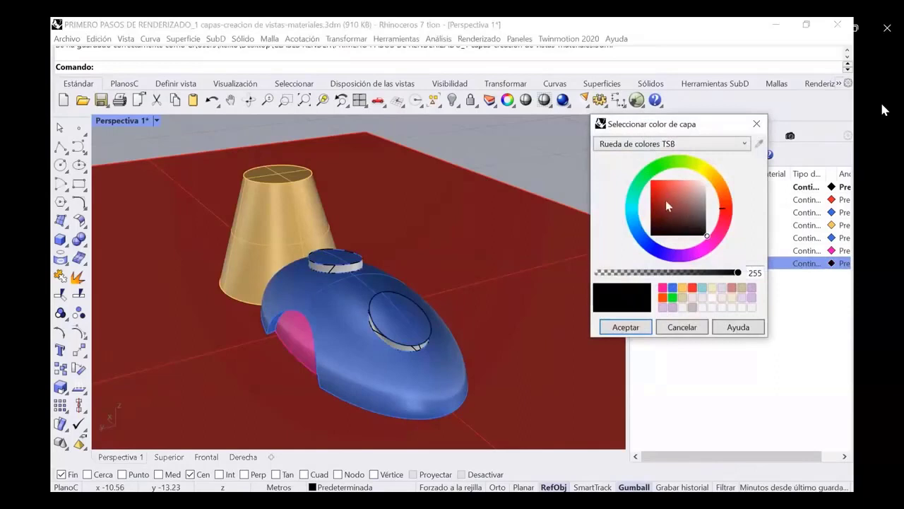
{"action": "left_click", "coordinate": [652, 240]}
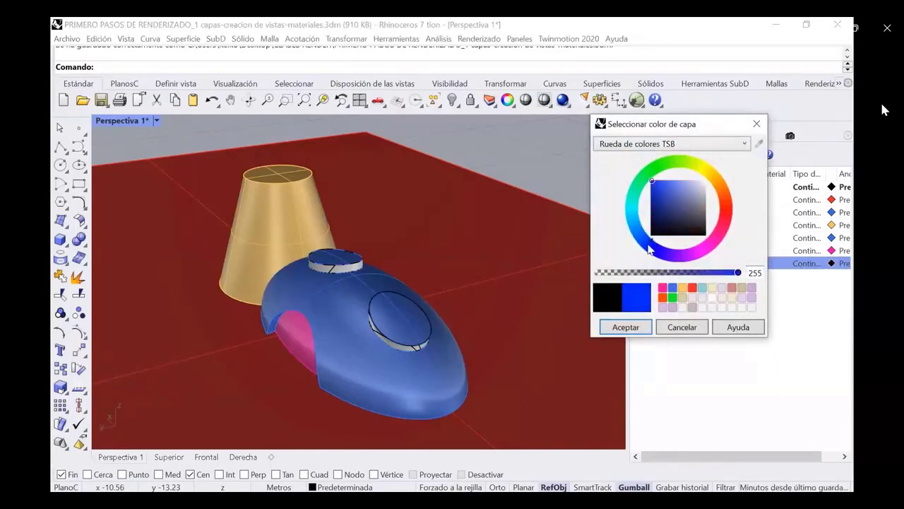
{"action": "left_click", "coordinate": [617, 328]}
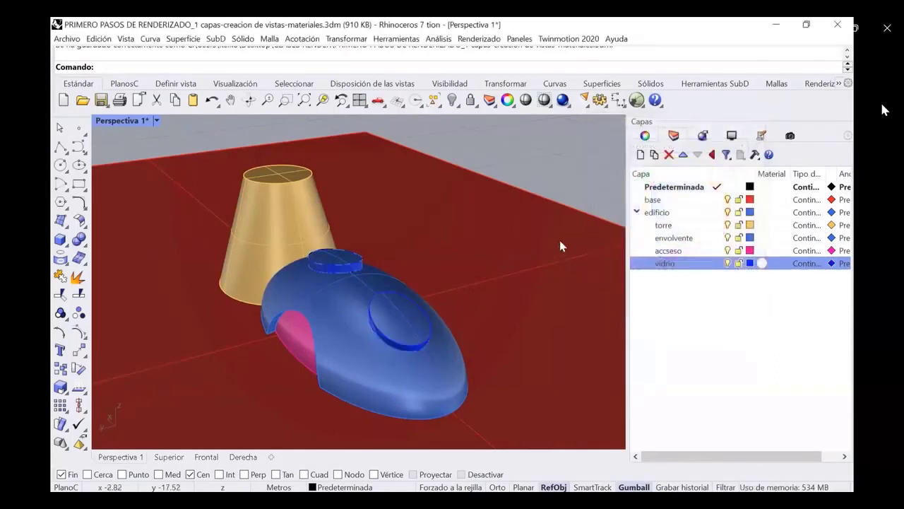
Step: Change the vidrio sublayer's colour to the pale beige swatch and leave no layer selected
{"action": "left_click", "coordinate": [751, 263]}
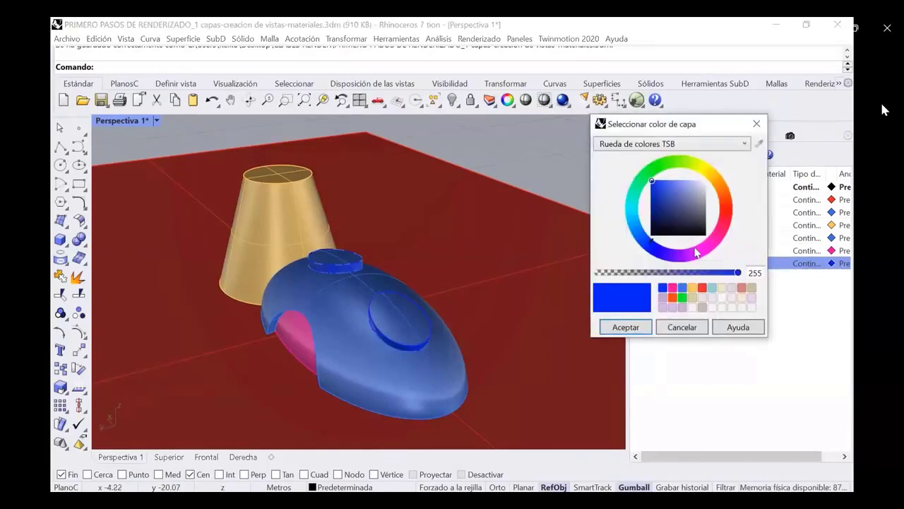
{"action": "left_click", "coordinate": [699, 306]}
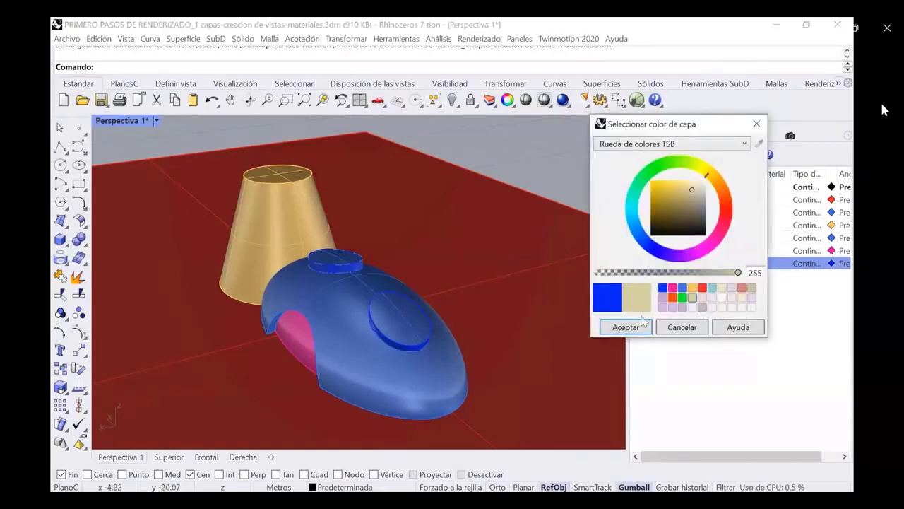
{"action": "left_click", "coordinate": [625, 328]}
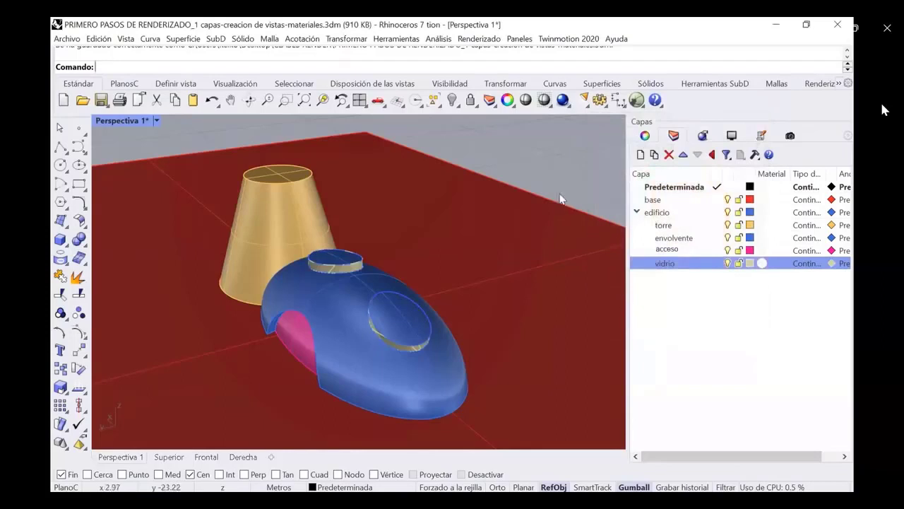
{"action": "left_click", "coordinate": [763, 288]}
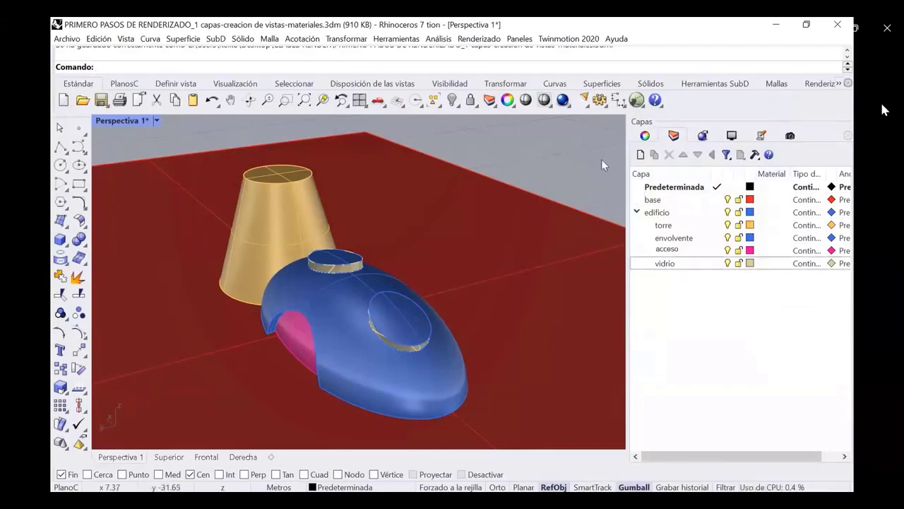
Step: Assign the base layer a Yeso material in dark grey and show the perspective viewport in Renderizado display mode
{"action": "left_click", "coordinate": [770, 205]}
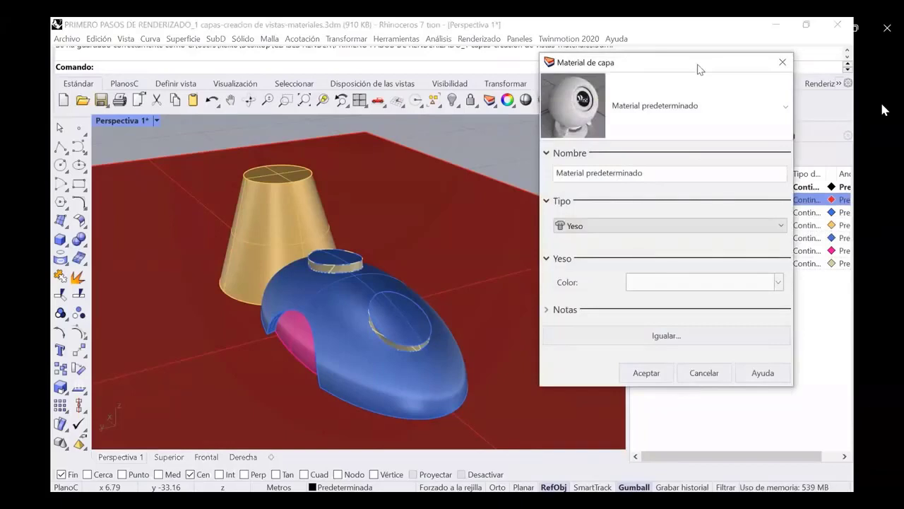
{"action": "left_click", "coordinate": [779, 226]}
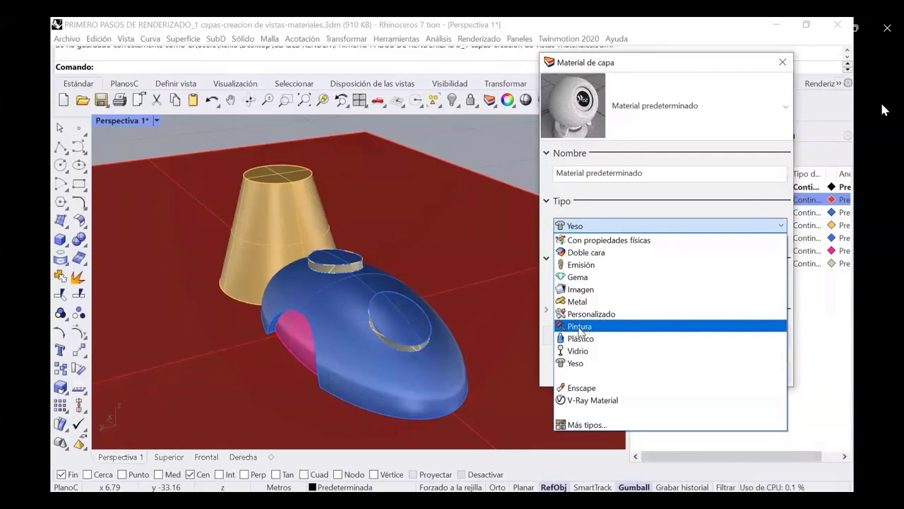
{"action": "left_click", "coordinate": [577, 363]}
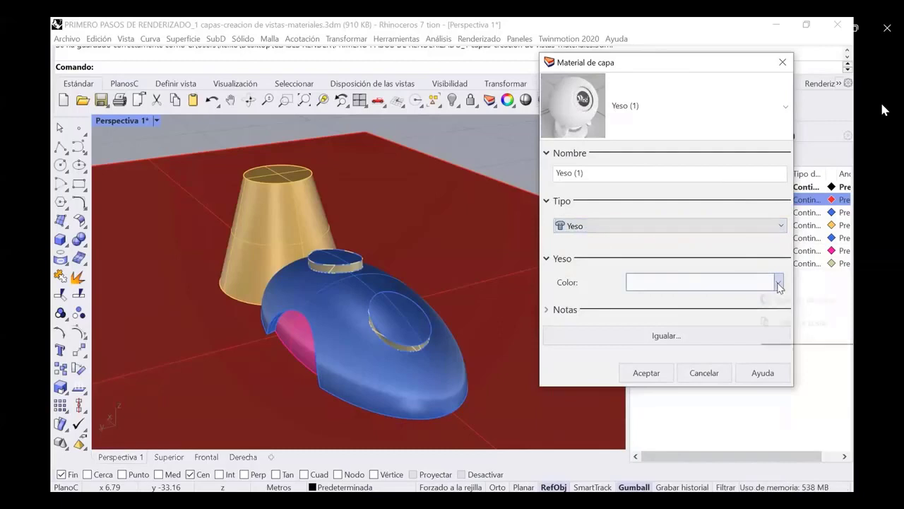
{"action": "left_click", "coordinate": [778, 283]}
{"action": "left_click", "coordinate": [790, 301]}
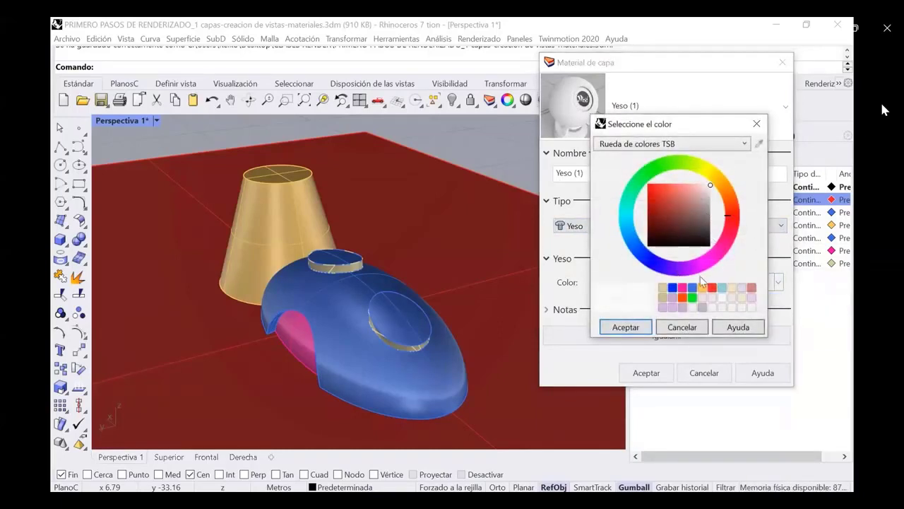
{"action": "left_click", "coordinate": [704, 245]}
{"action": "left_click_drag", "start_coordinate": [703, 246], "coordinate": [709, 230]}
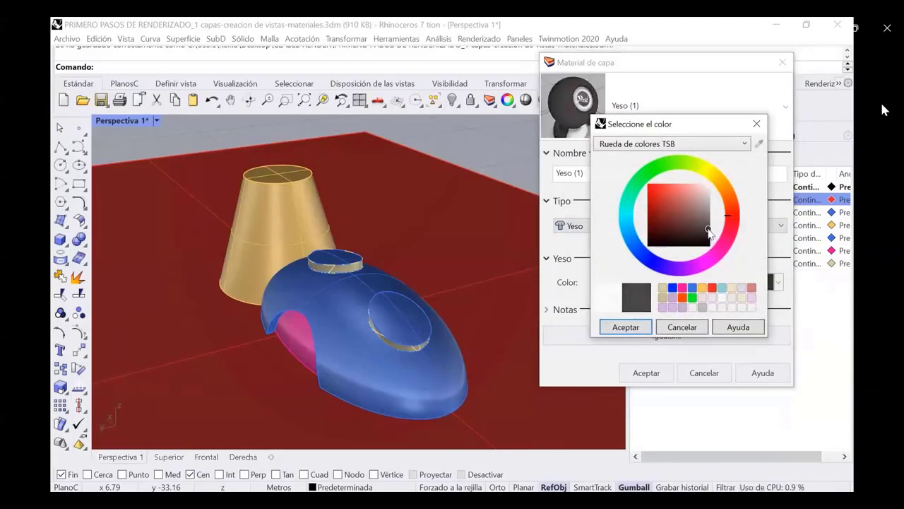
{"action": "left_click", "coordinate": [625, 327]}
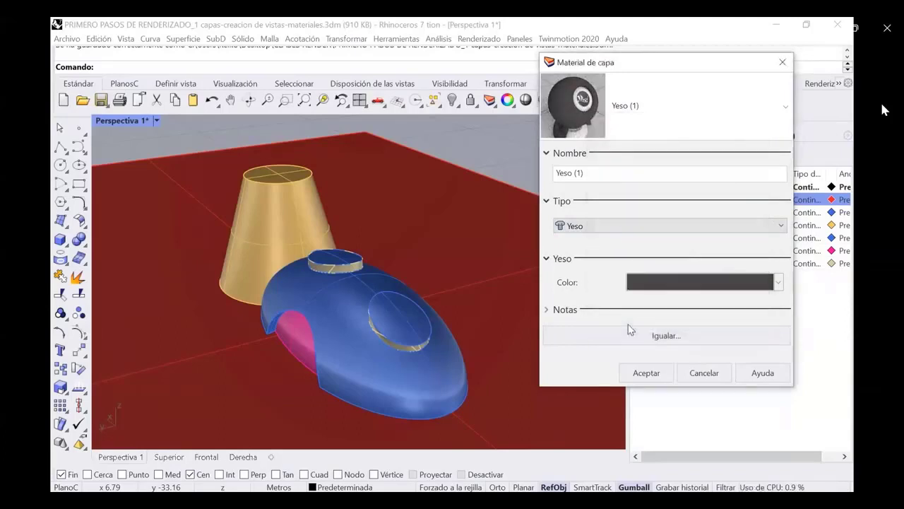
{"action": "left_click", "coordinate": [636, 374]}
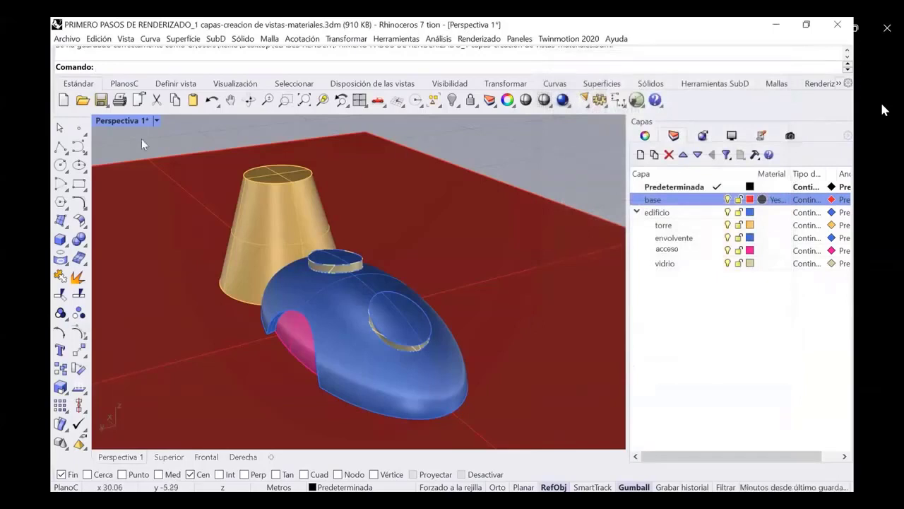
{"action": "left_click", "coordinate": [157, 121]}
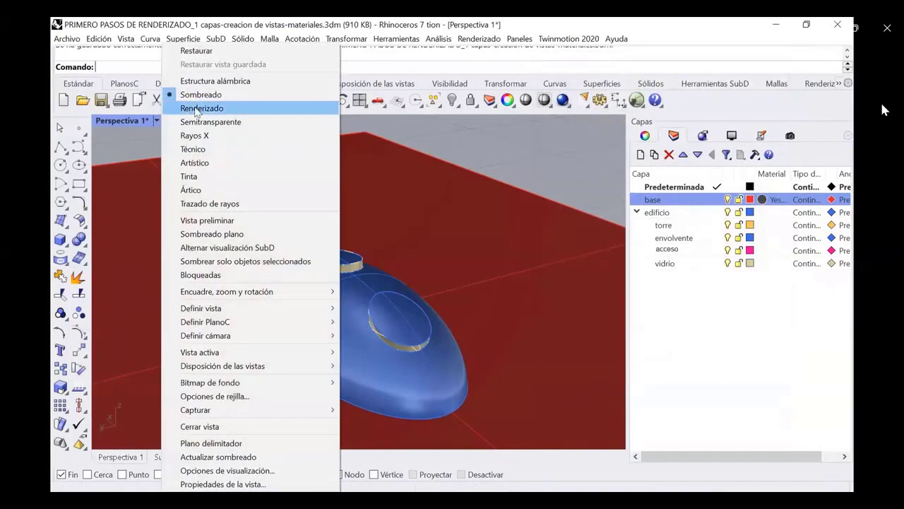
{"action": "left_click", "coordinate": [195, 108]}
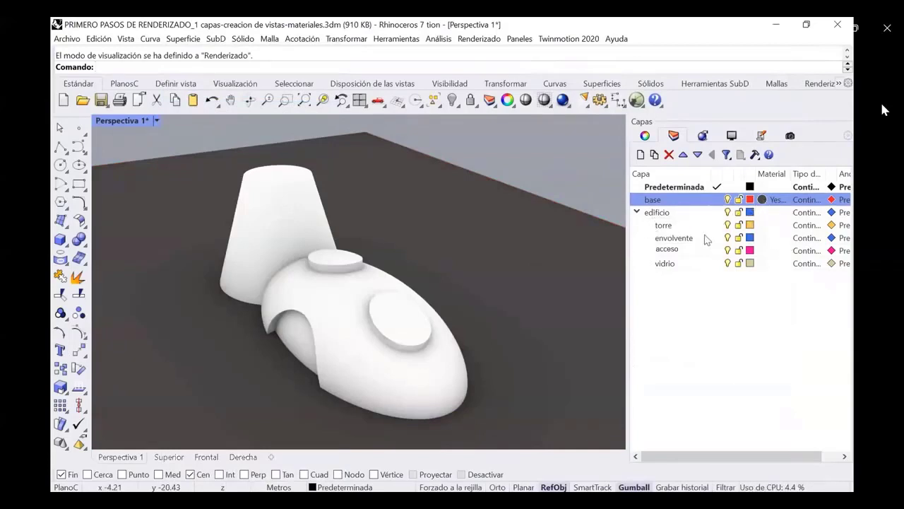
Step: Assign the torre sublayer a Yeso material with the salmon pink swatch as its colour
{"action": "left_click", "coordinate": [763, 226]}
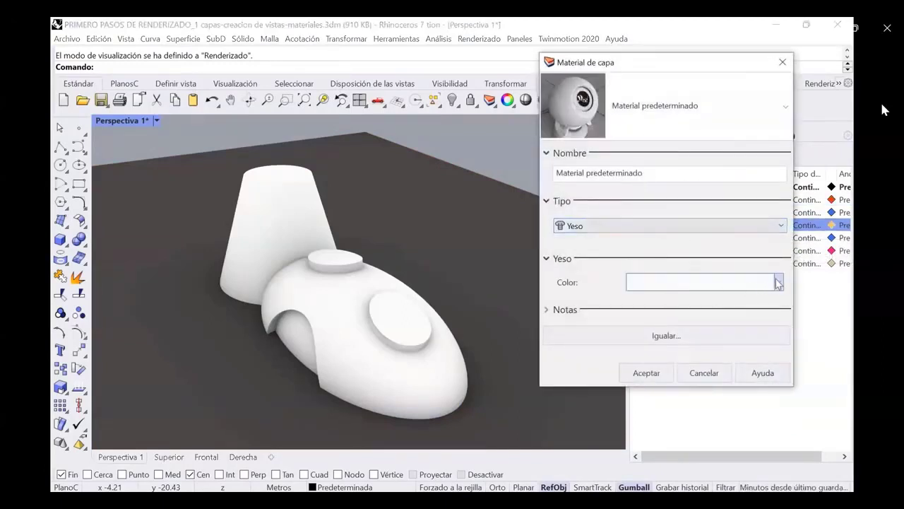
{"action": "left_click", "coordinate": [778, 282]}
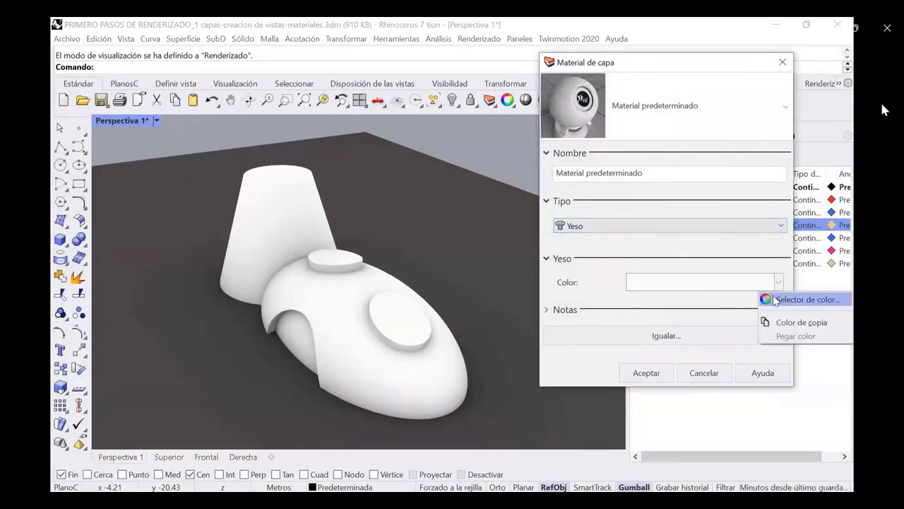
{"action": "left_click", "coordinate": [775, 300]}
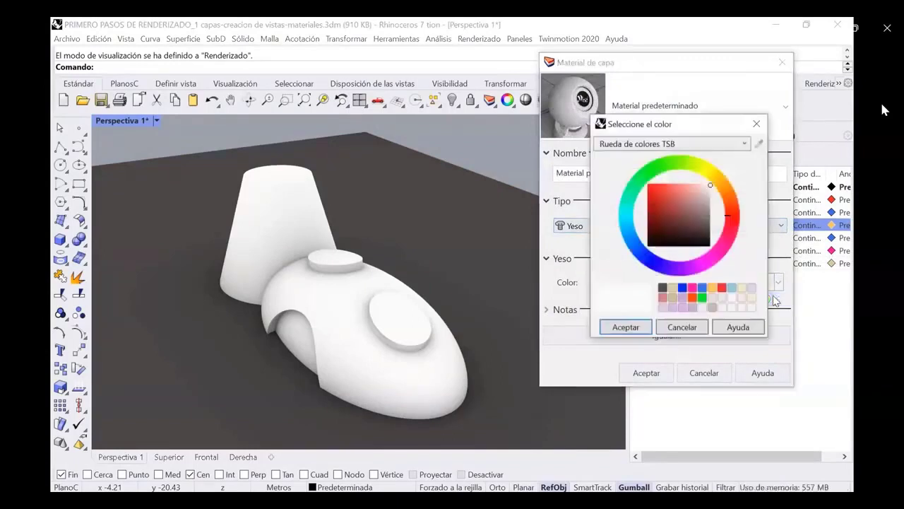
{"action": "left_click", "coordinate": [664, 297]}
{"action": "left_click", "coordinate": [626, 326]}
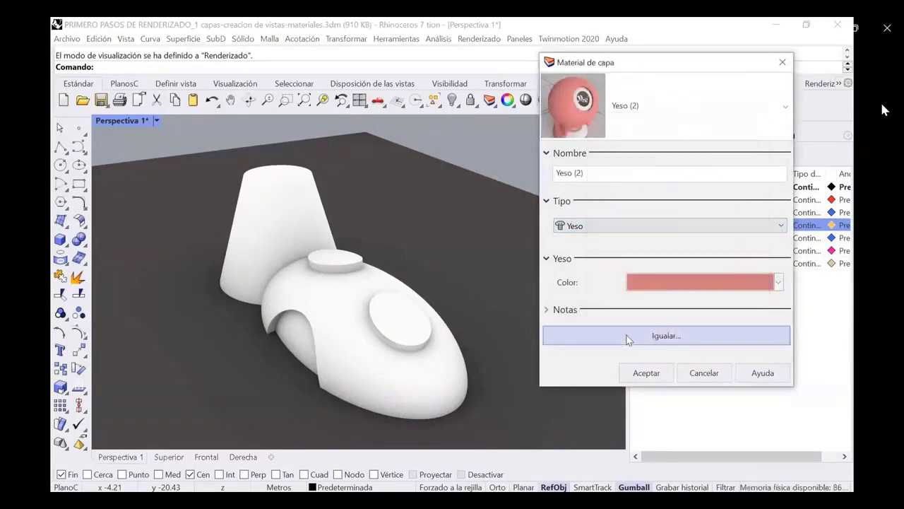
{"action": "left_click", "coordinate": [643, 374]}
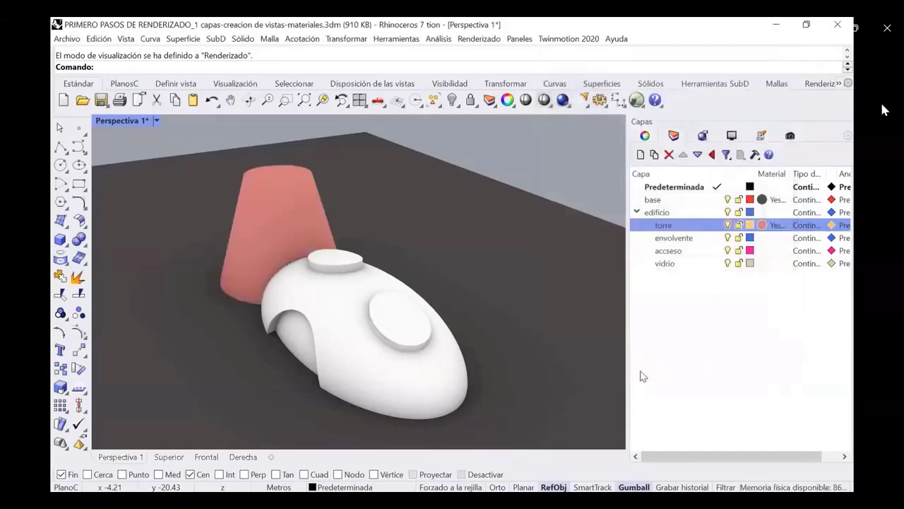
Step: Assign the envolvente sublayer a Pintura material in pale lavender with the gloss at the full Brillo end
{"action": "left_click", "coordinate": [762, 238]}
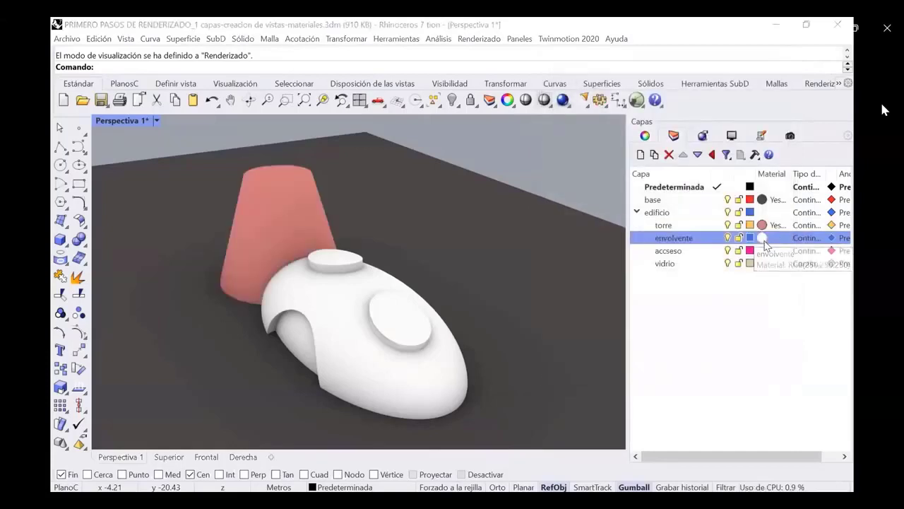
{"action": "left_click", "coordinate": [698, 226]}
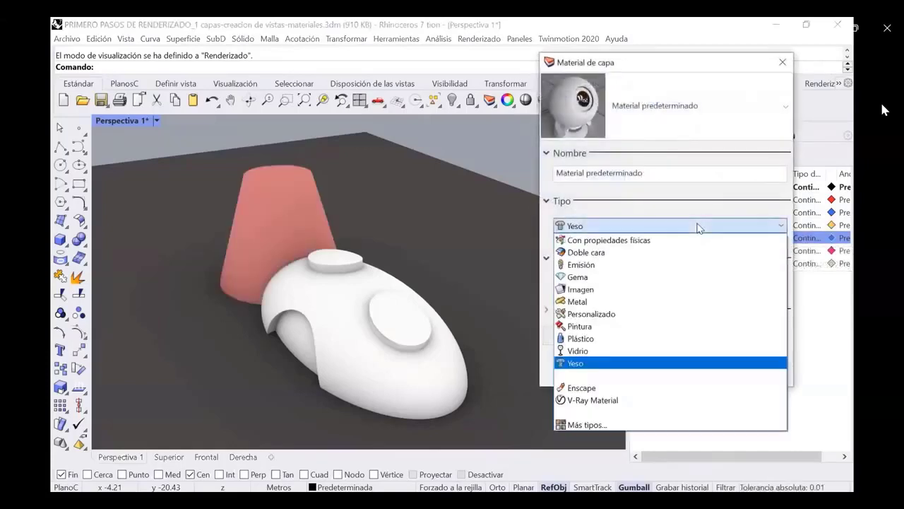
{"action": "left_click", "coordinate": [626, 326]}
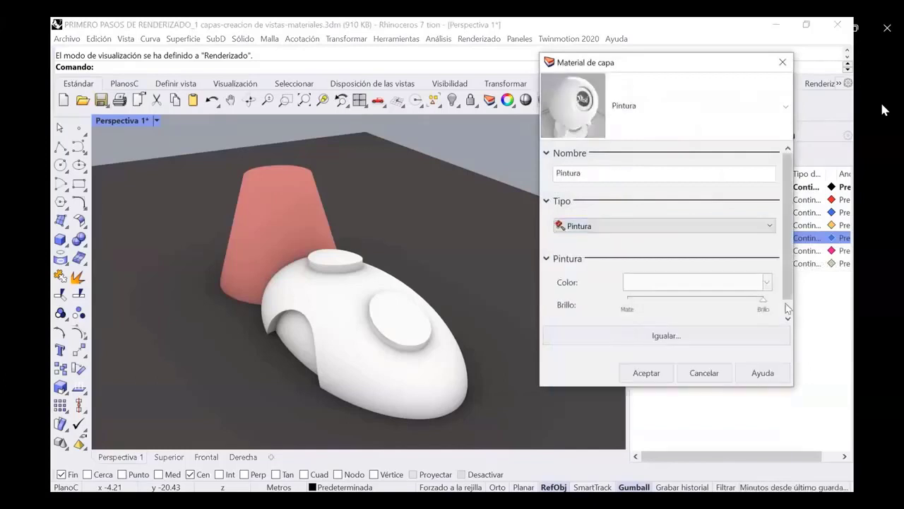
{"action": "left_click", "coordinate": [769, 283]}
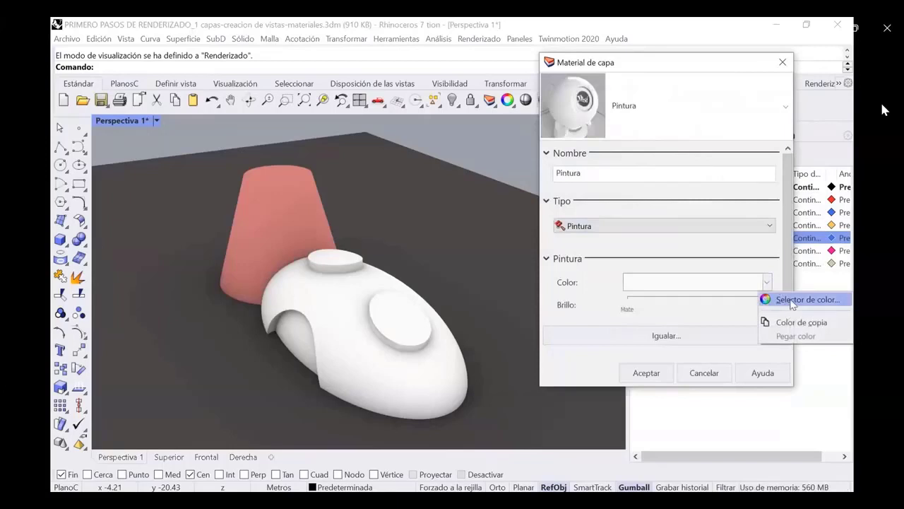
{"action": "left_click", "coordinate": [791, 299]}
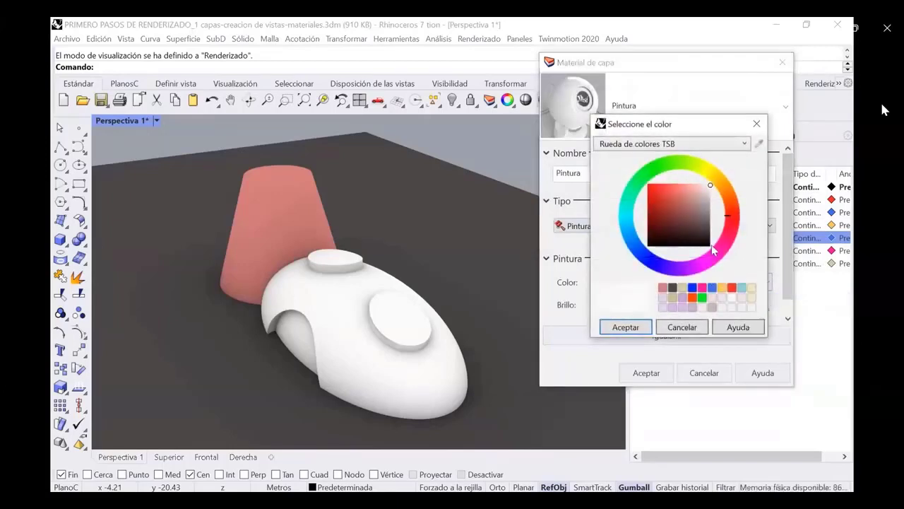
{"action": "left_click", "coordinate": [662, 298]}
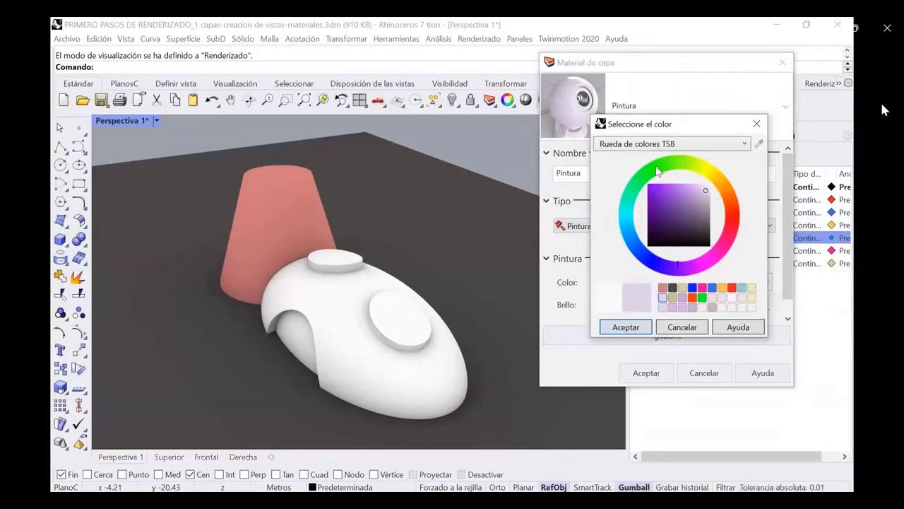
{"action": "left_click", "coordinate": [624, 327]}
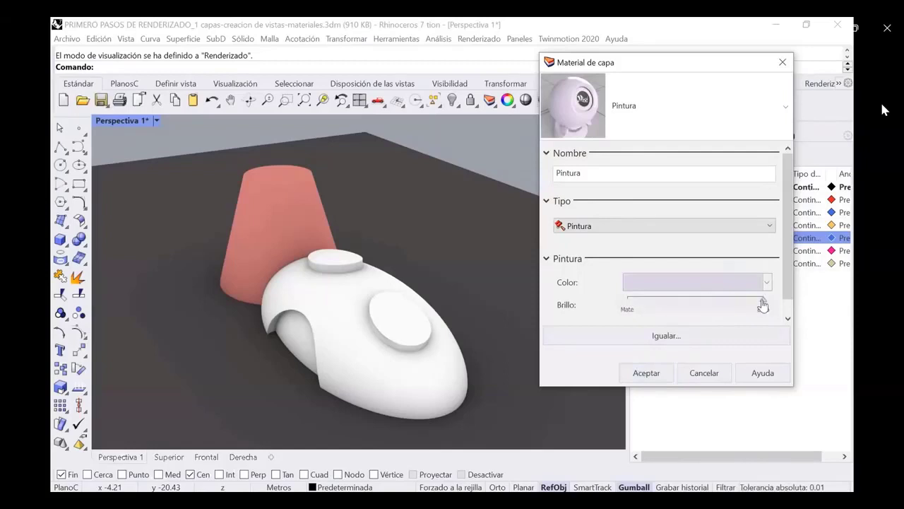
{"action": "mouse_move", "coordinate": [763, 303]}
{"action": "left_mouse_down"}
{"action": "mouse_move", "coordinate": [696, 307]}
{"action": "mouse_move", "coordinate": [765, 305]}
{"action": "left_mouse_up"}
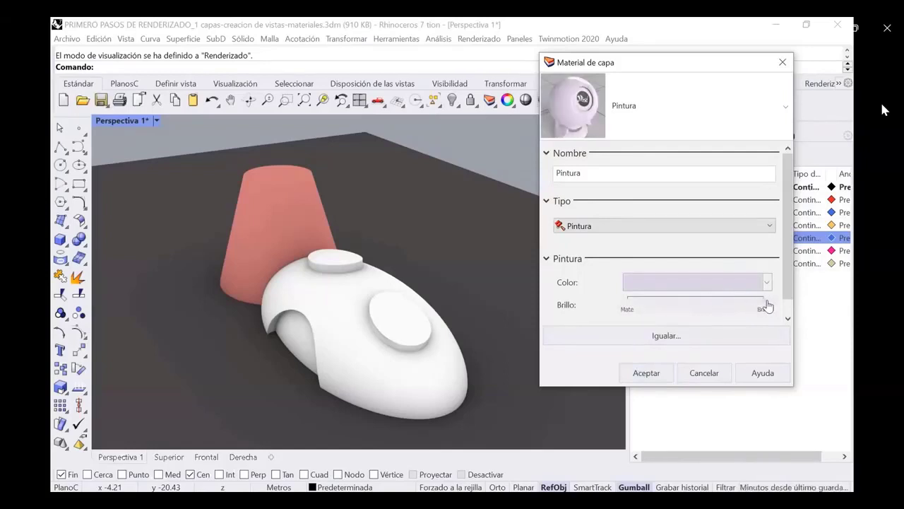
{"action": "left_click", "coordinate": [642, 375]}
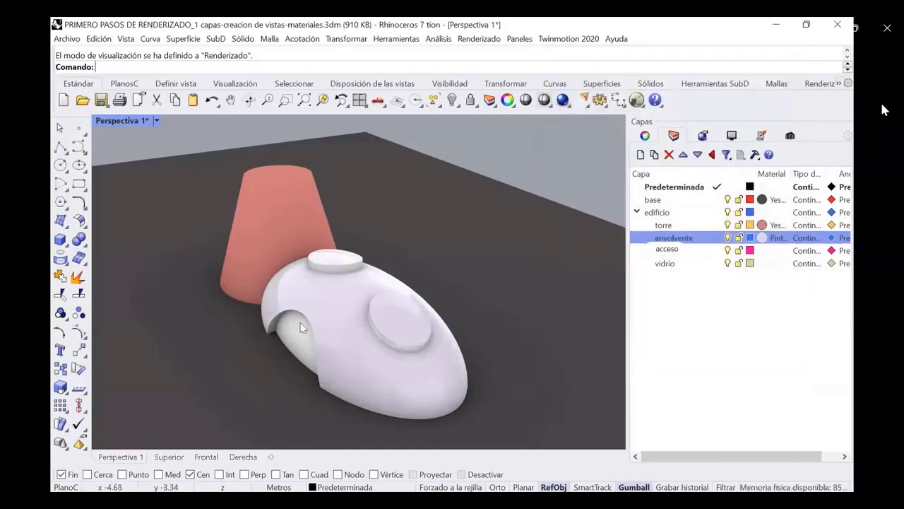
Step: Assign the acceso sublayer a Plástico material with the pale yellow swatch as its colour
{"action": "left_click", "coordinate": [761, 251]}
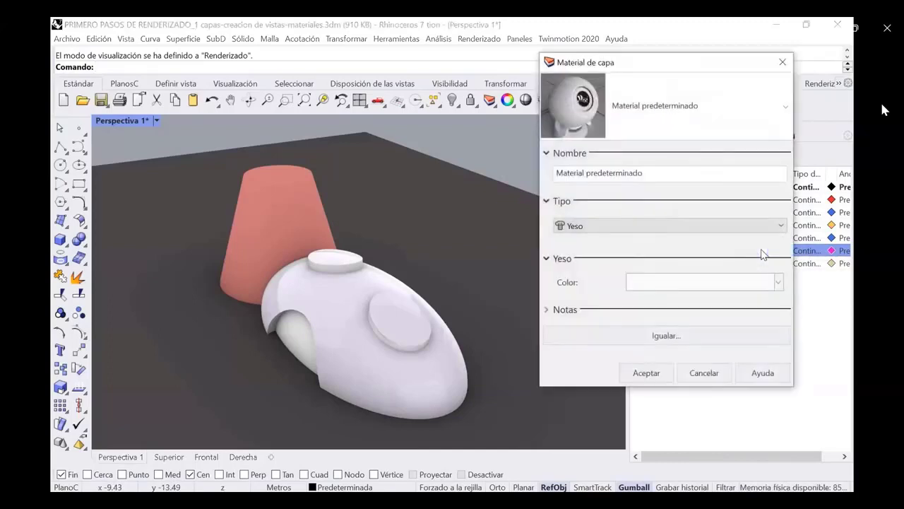
{"action": "left_click", "coordinate": [782, 227]}
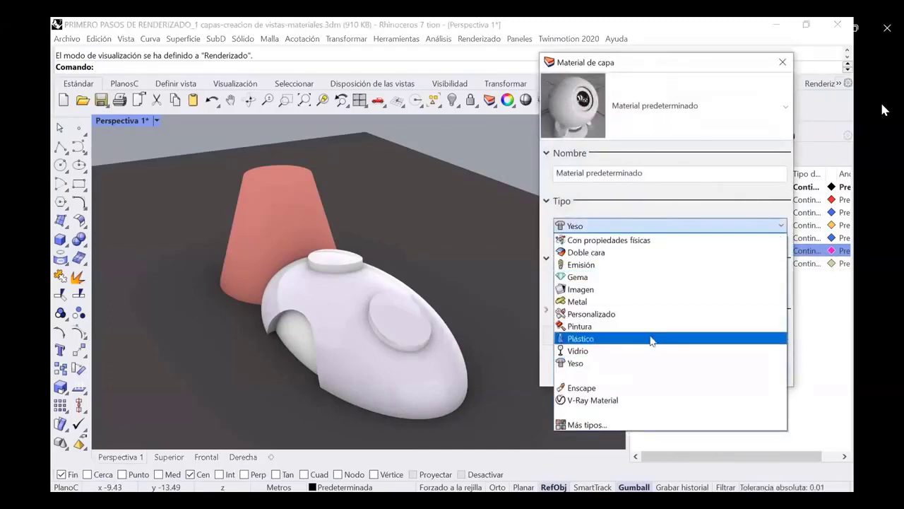
{"action": "left_click", "coordinate": [700, 338]}
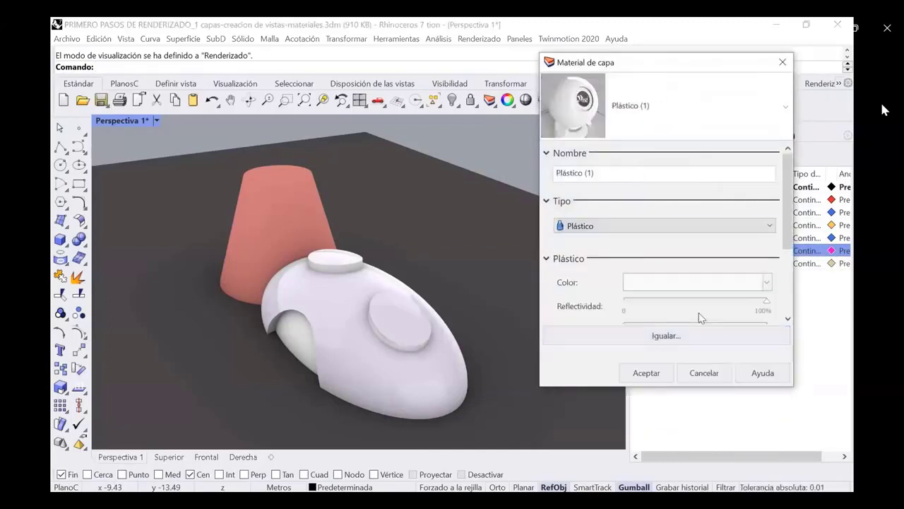
{"action": "left_click", "coordinate": [768, 285]}
{"action": "left_click", "coordinate": [788, 301]}
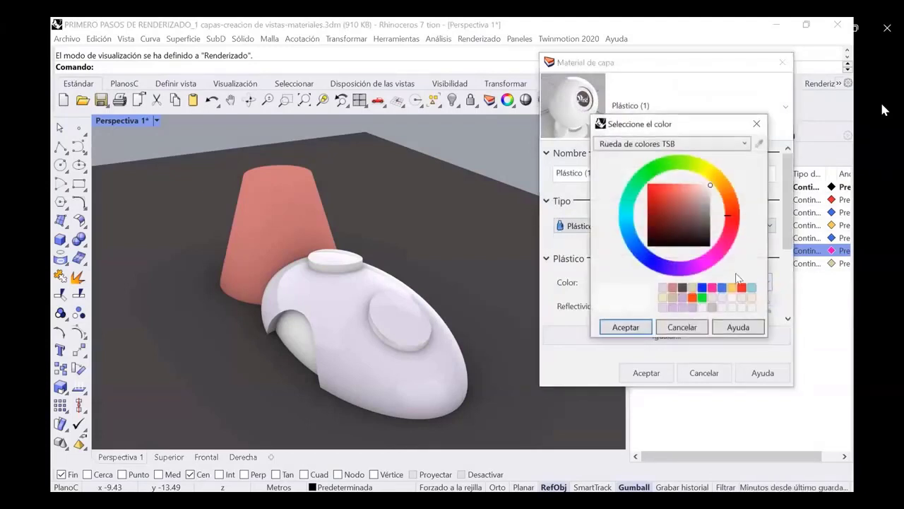
{"action": "left_click", "coordinate": [664, 297]}
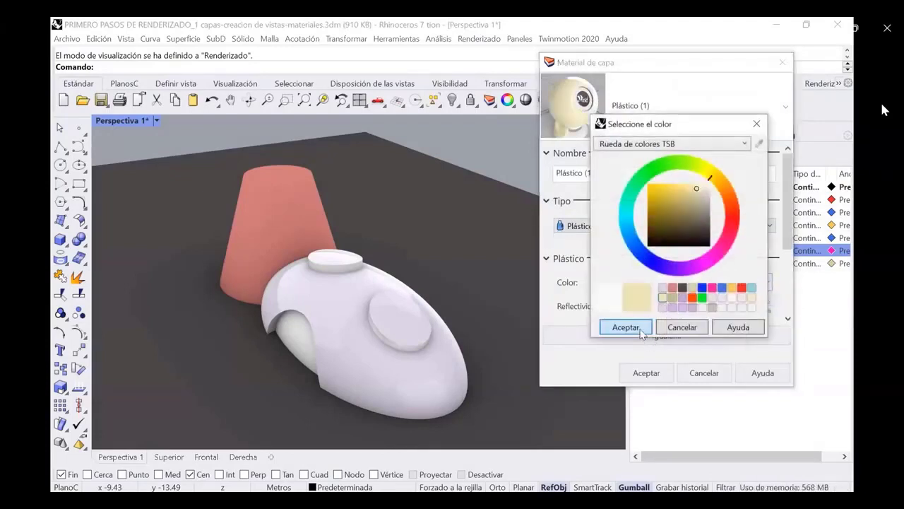
{"action": "left_click", "coordinate": [625, 327]}
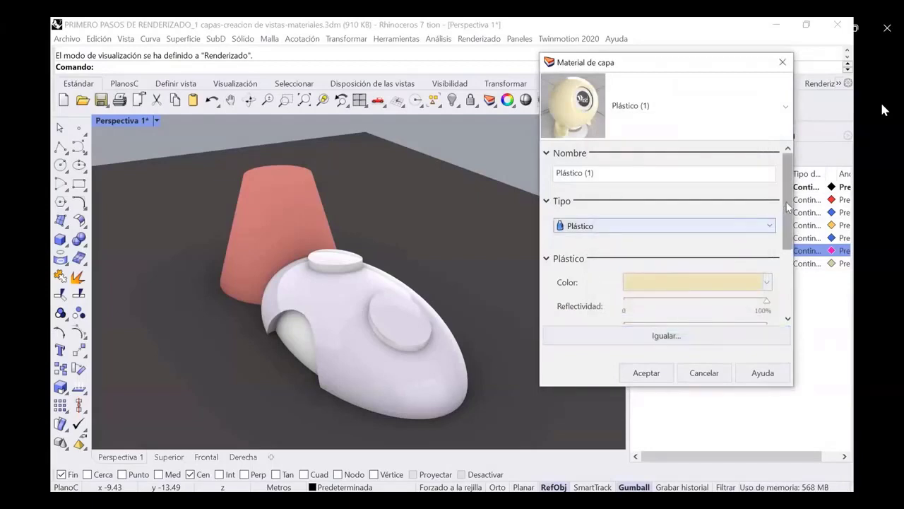
{"action": "left_click_drag", "start_coordinate": [789, 199], "coordinate": [789, 274]}
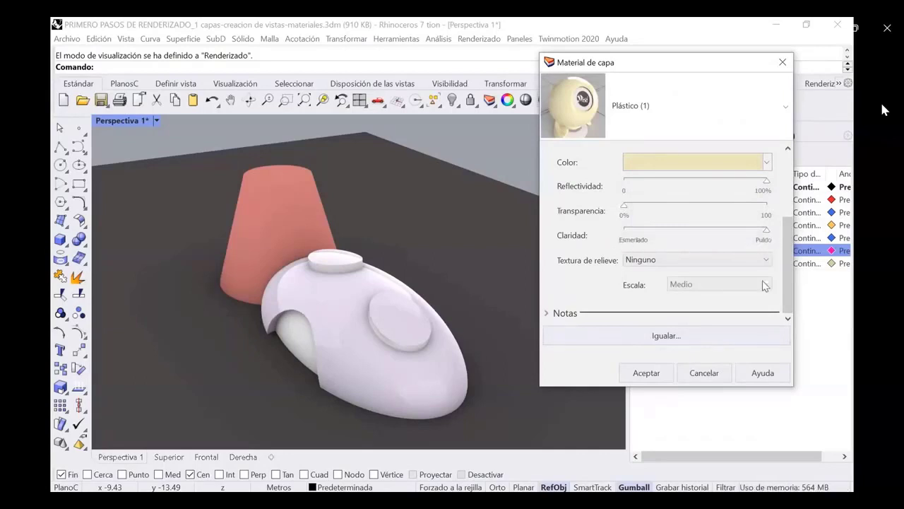
{"action": "left_click", "coordinate": [648, 375]}
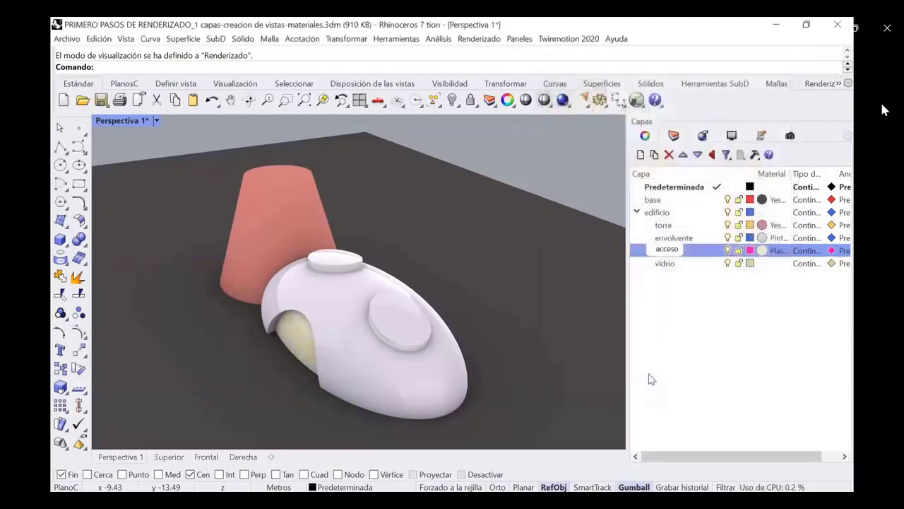
Step: Assign the vidrio sublayer a Vidrio material with the light blue swatch as its colour
{"action": "left_click", "coordinate": [760, 265]}
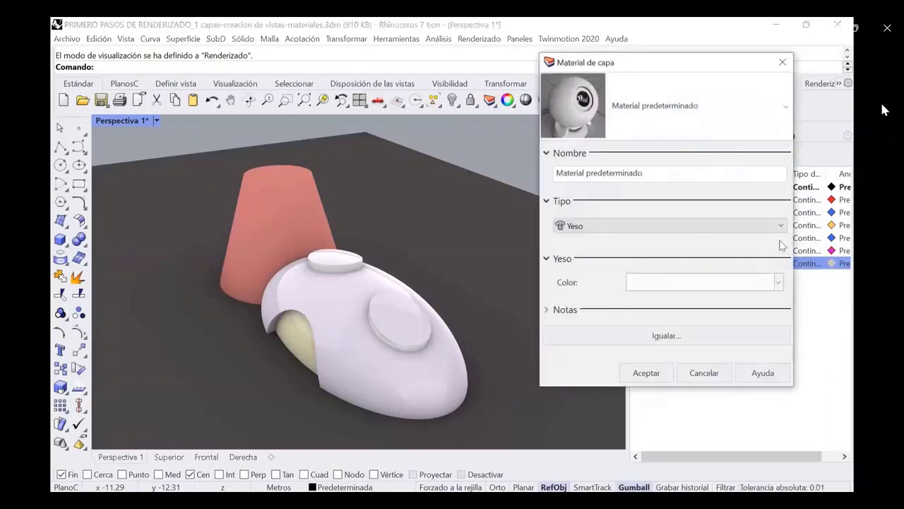
{"action": "left_click", "coordinate": [778, 227]}
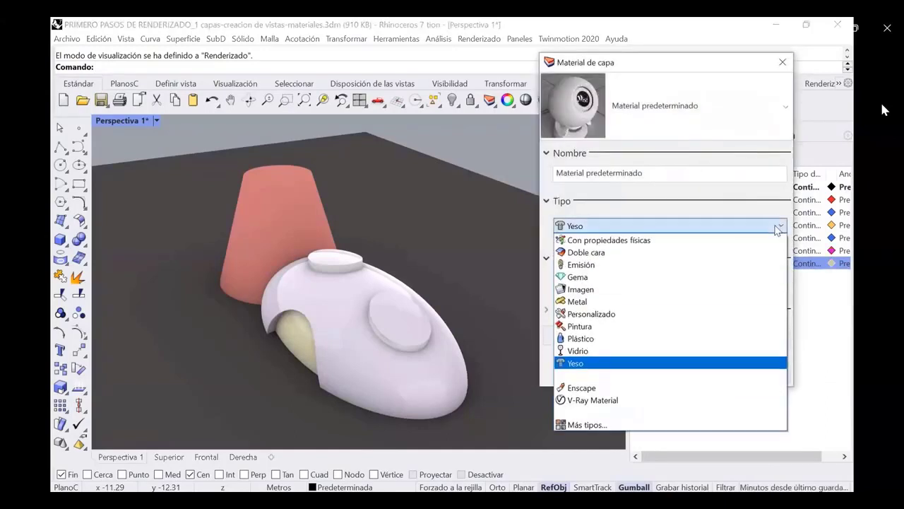
{"action": "left_click", "coordinate": [606, 351]}
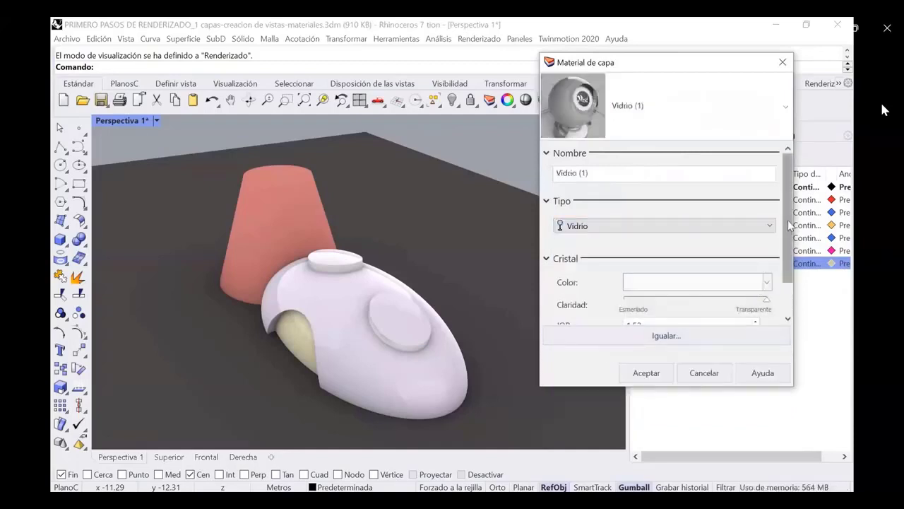
{"action": "left_click_drag", "start_coordinate": [790, 224], "coordinate": [784, 261]}
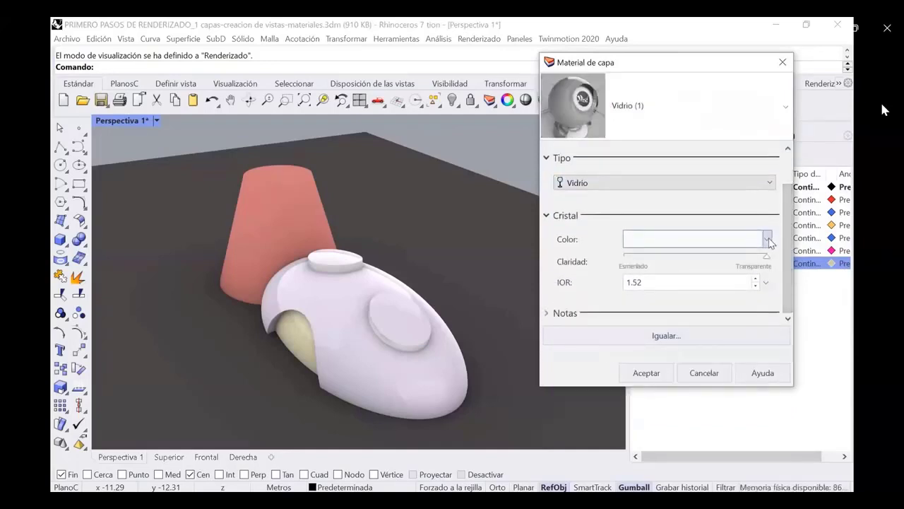
{"action": "left_click", "coordinate": [768, 240]}
{"action": "left_click", "coordinate": [784, 256]}
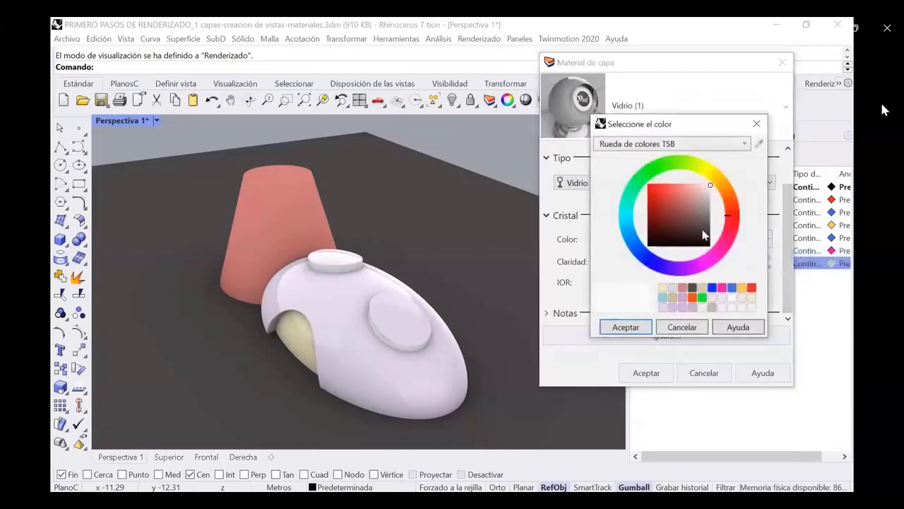
{"action": "left_click", "coordinate": [663, 298]}
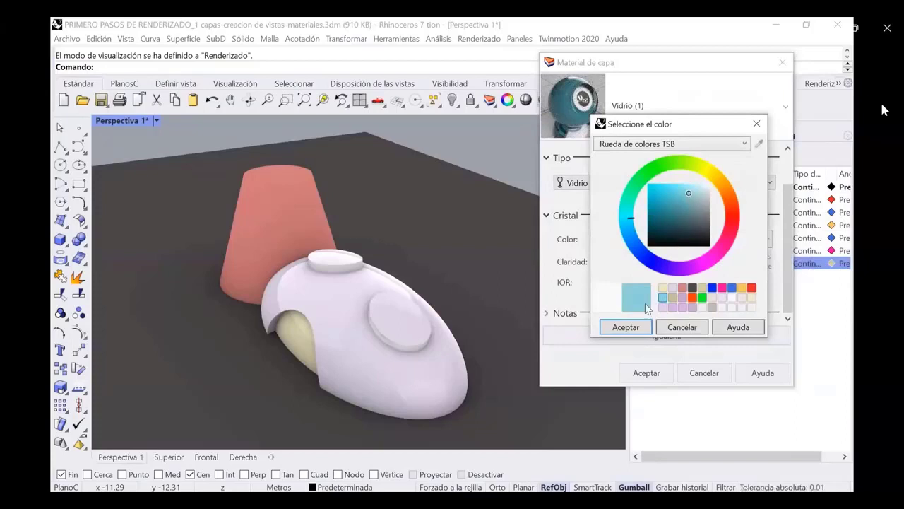
{"action": "left_click", "coordinate": [630, 329]}
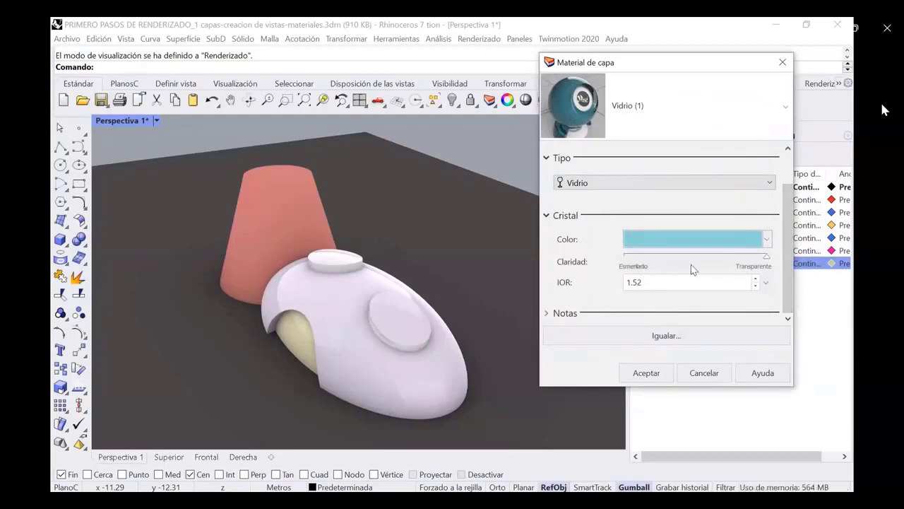
{"action": "left_click", "coordinate": [645, 373]}
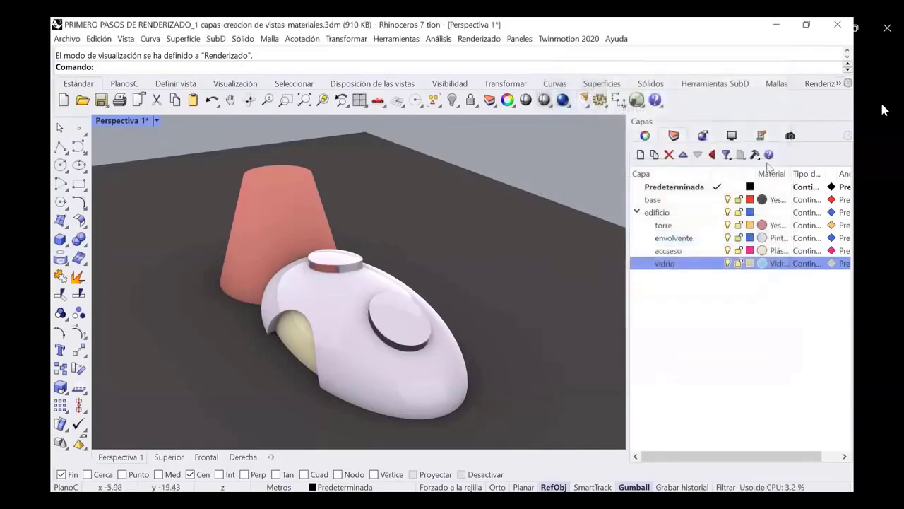
Step: Restore the saved view Perspectiva and render it at Calidad de borrador, then minimise the render window
{"action": "left_click", "coordinate": [780, 139]}
{"action": "double_click", "coordinate": [683, 214]}
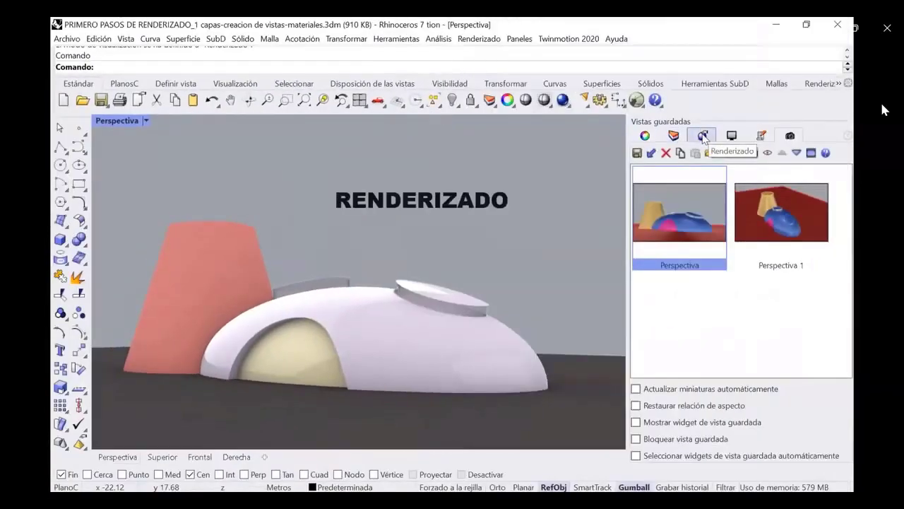
{"action": "left_click", "coordinate": [703, 136]}
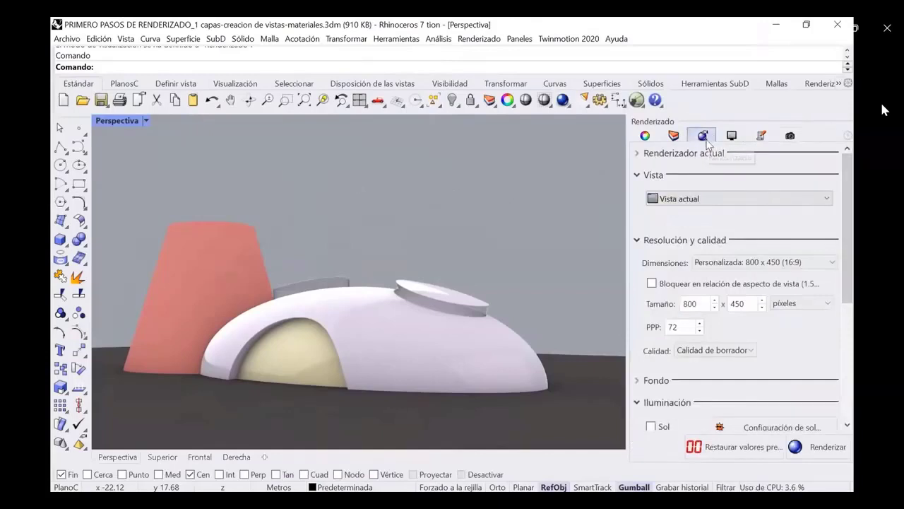
{"action": "left_click", "coordinate": [637, 175]}
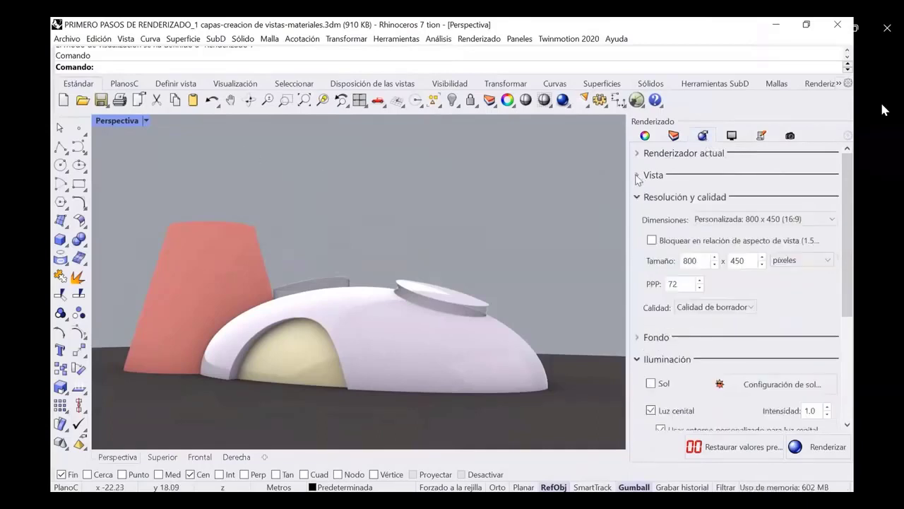
{"action": "left_click", "coordinate": [755, 309]}
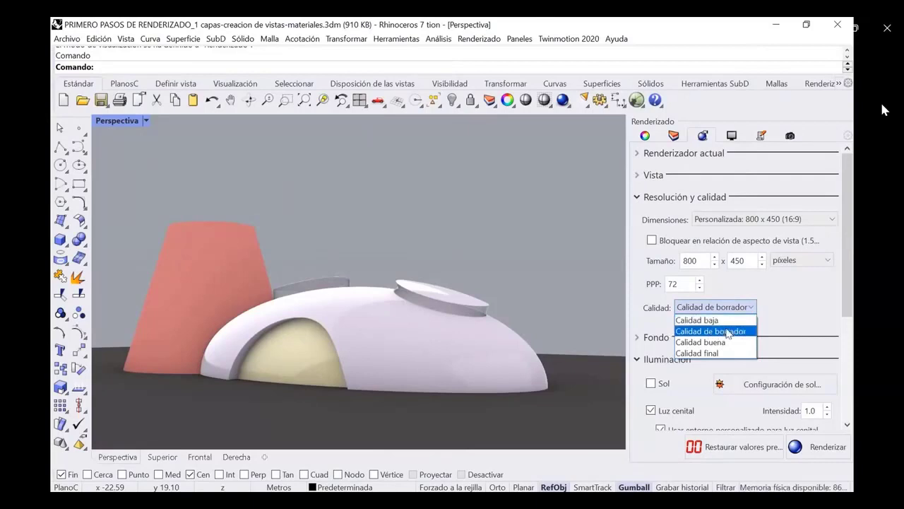
{"action": "left_click", "coordinate": [728, 332]}
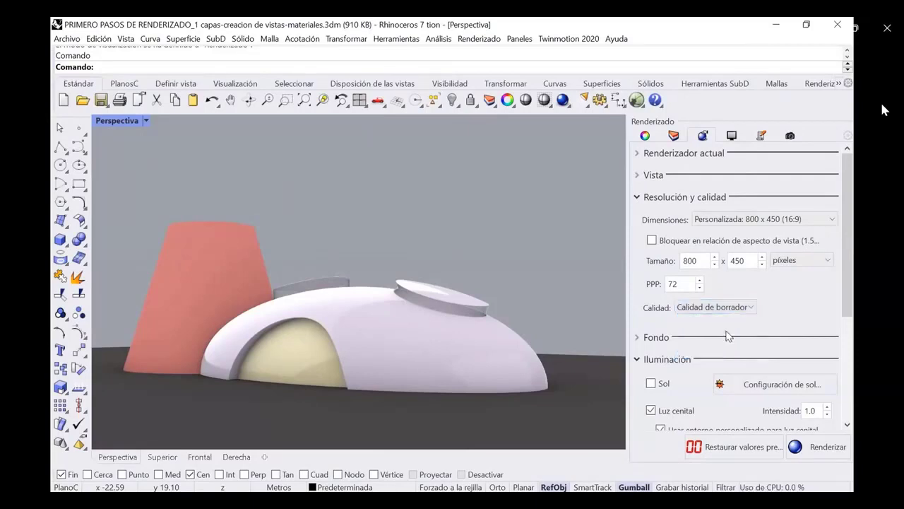
{"action": "left_click", "coordinate": [563, 101]}
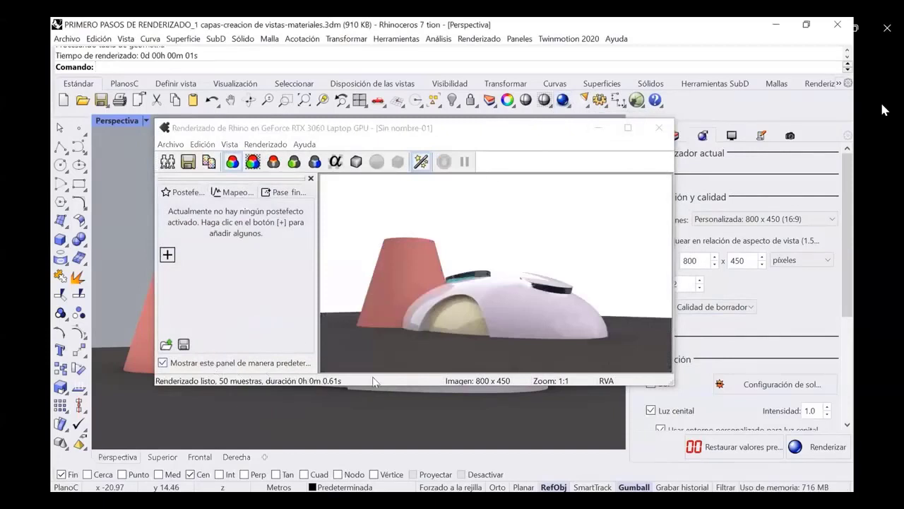
{"action": "left_click", "coordinate": [602, 131]}
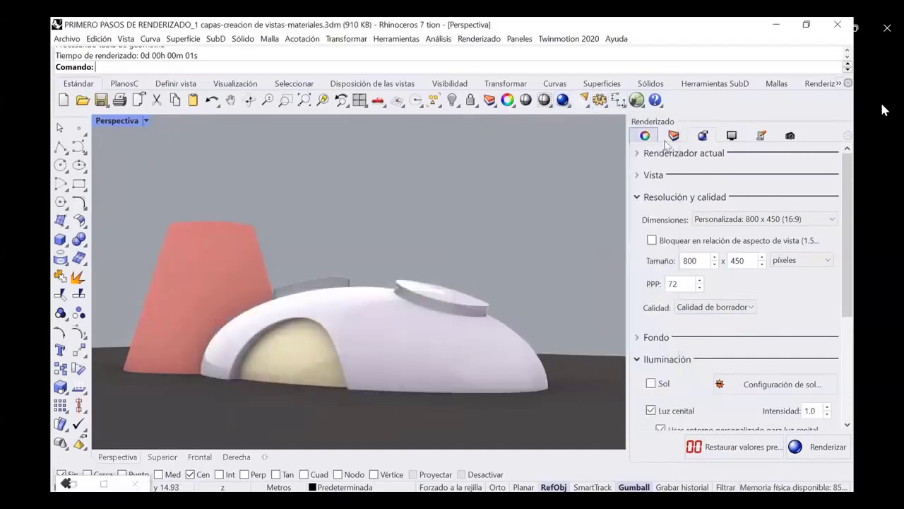
Step: Set the render quality to Calidad buena and render the Perspectiva view again
{"action": "left_click", "coordinate": [750, 308]}
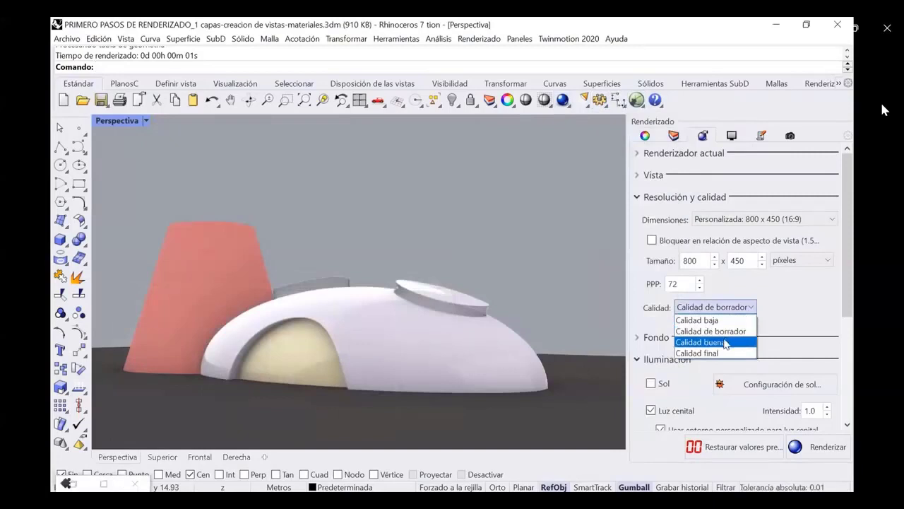
{"action": "left_click", "coordinate": [724, 342]}
{"action": "left_click", "coordinate": [562, 100]}
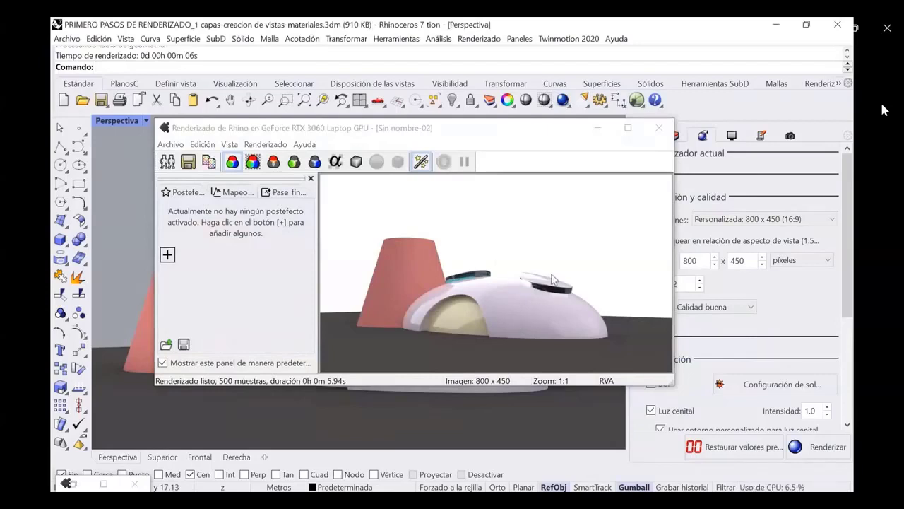
Step: Place the draft and good quality renders side by side to compare them, and minimise both render windows
{"action": "left_click", "coordinate": [77, 482]}
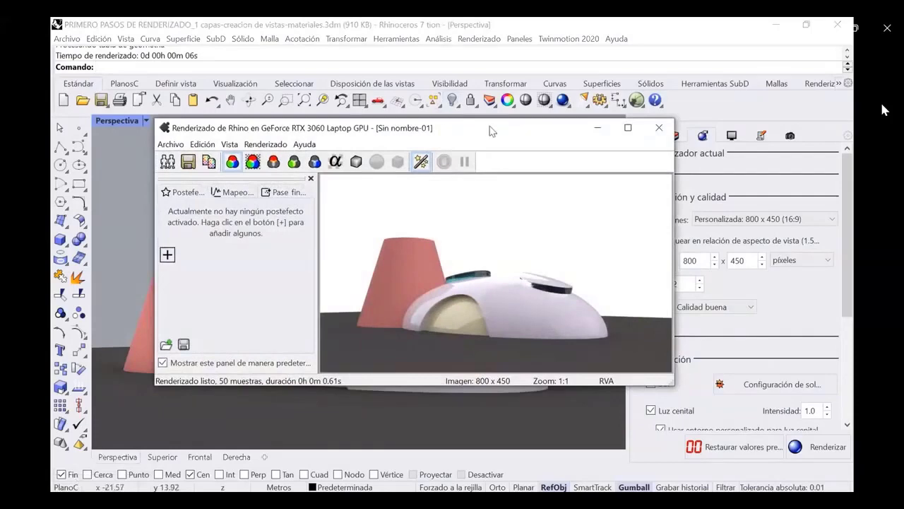
{"action": "left_click_drag", "start_coordinate": [516, 140], "coordinate": [277, 138]}
{"action": "left_click_drag", "start_coordinate": [485, 133], "coordinate": [592, 128]}
{"action": "left_click", "coordinate": [243, 137]}
{"action": "left_click_drag", "start_coordinate": [256, 133], "coordinate": [269, 126]}
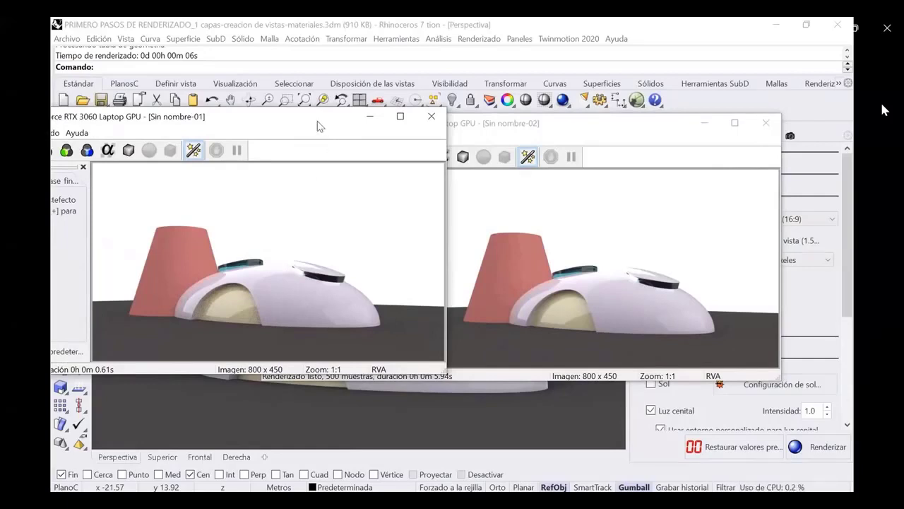
{"action": "left_click_drag", "start_coordinate": [288, 122], "coordinate": [408, 102]}
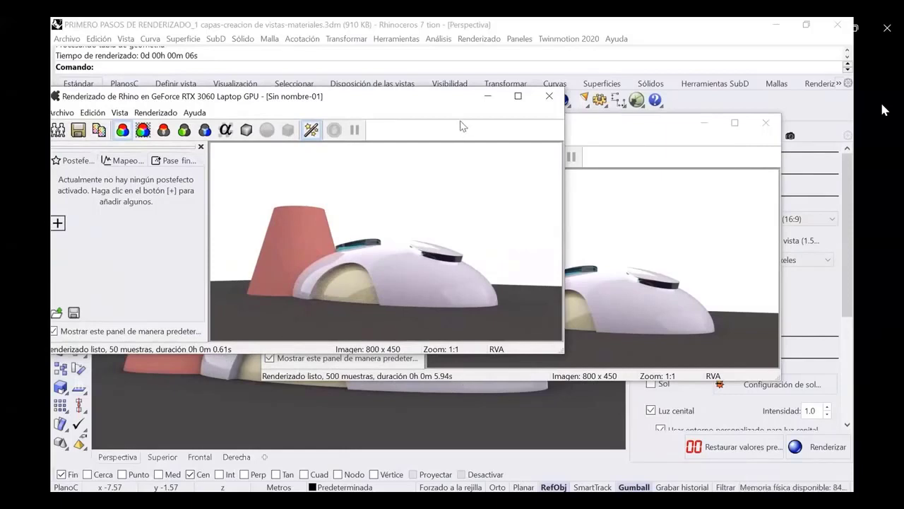
{"action": "left_click", "coordinate": [487, 97]}
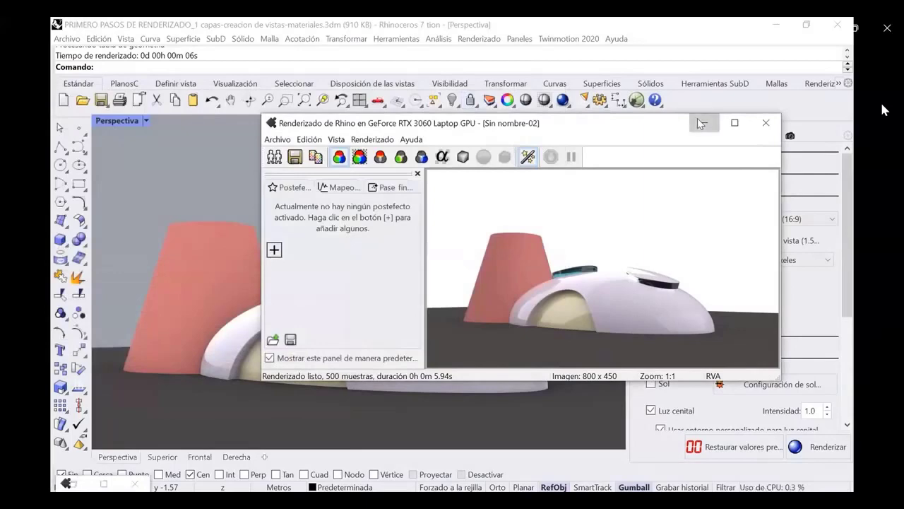
{"action": "left_click", "coordinate": [703, 123]}
Step: Collapse the Resolución y calidad and Iluminación sections of the render settings, and bring up the Calidad buena render to examine its save option
{"action": "left_click", "coordinate": [636, 197]}
{"action": "left_click", "coordinate": [638, 241]}
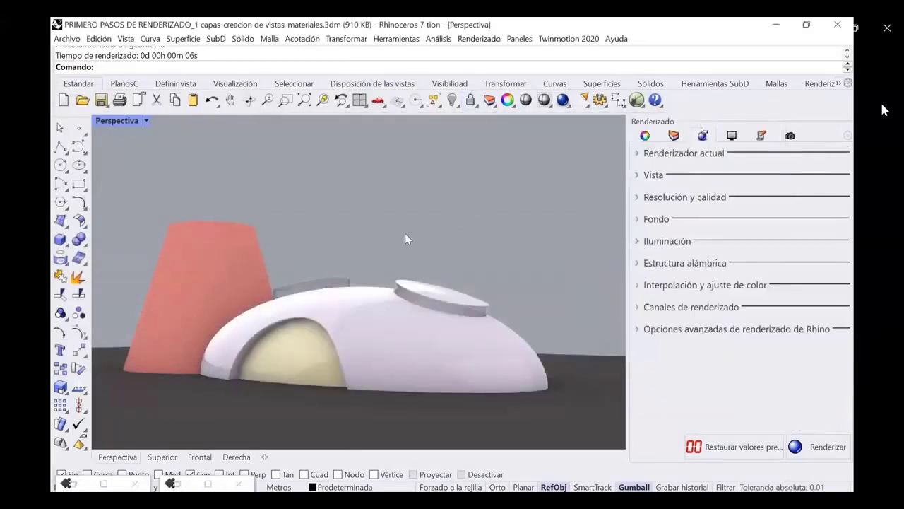
{"action": "left_click", "coordinate": [173, 483]}
{"action": "left_click", "coordinate": [295, 157]}
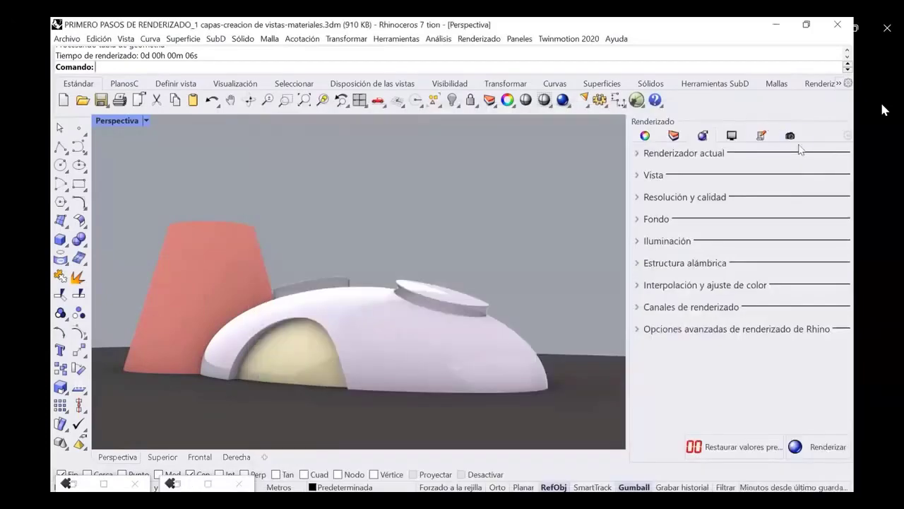
Step: Restore the saved view Perspectiva 1 and render it at 800 x 450 pixels with Calidad buena
{"action": "left_click", "coordinate": [790, 135]}
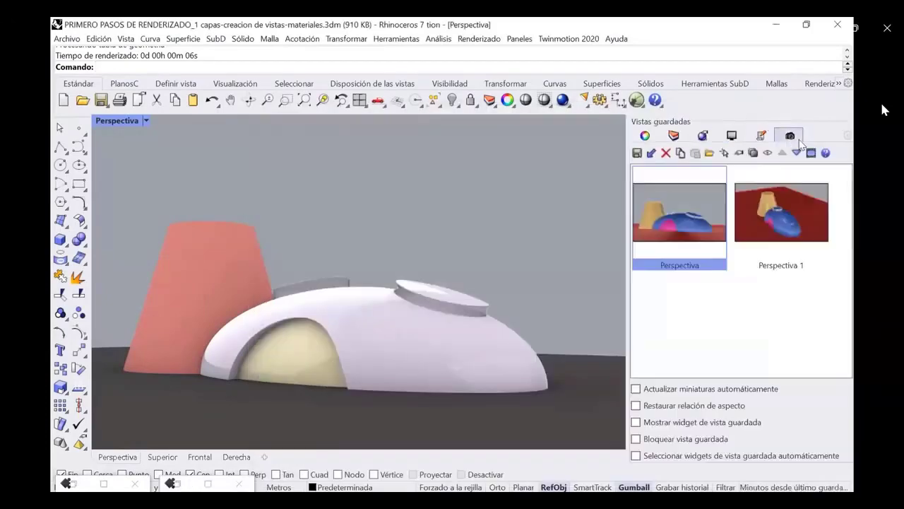
{"action": "double_click", "coordinate": [777, 205]}
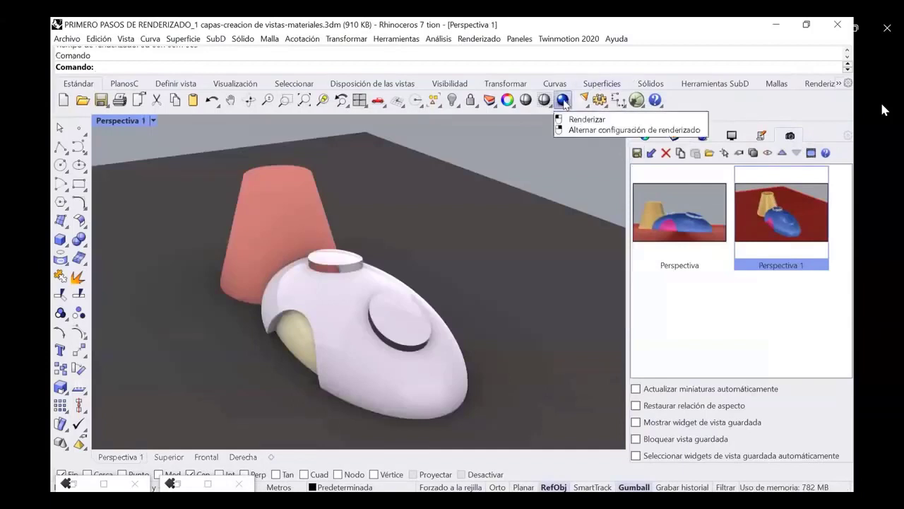
{"action": "left_click", "coordinate": [563, 101]}
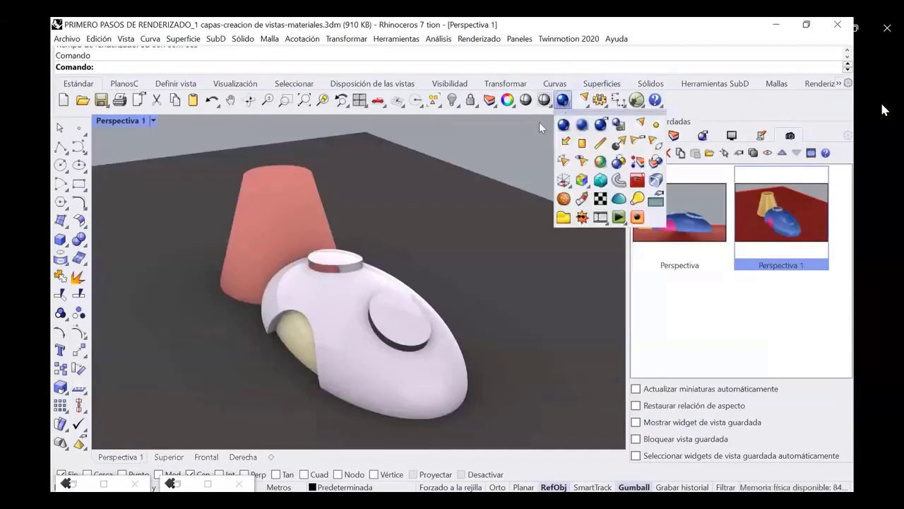
{"action": "left_click", "coordinate": [703, 135]}
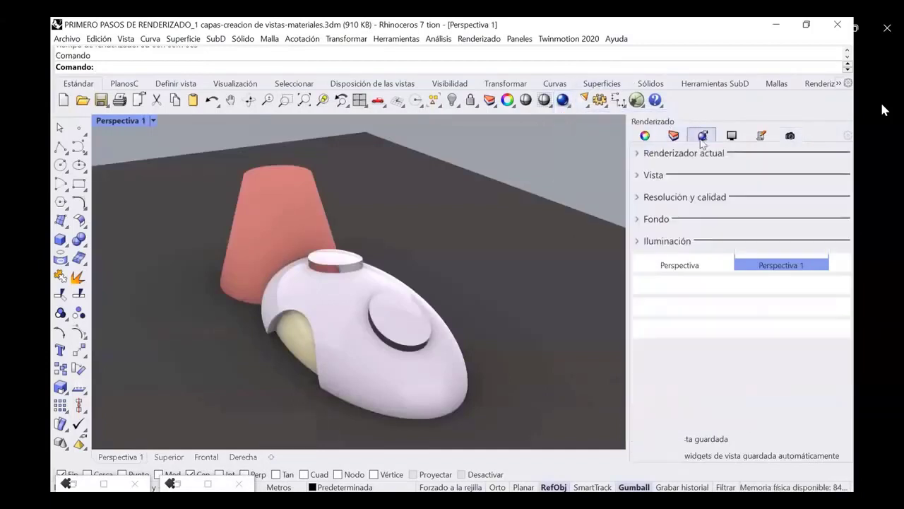
{"action": "left_click", "coordinate": [638, 196]}
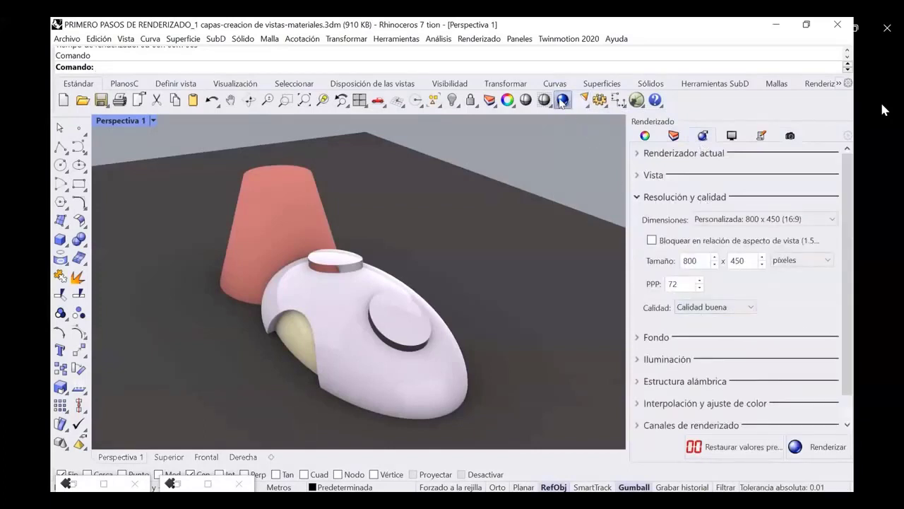
{"action": "left_click", "coordinate": [562, 101]}
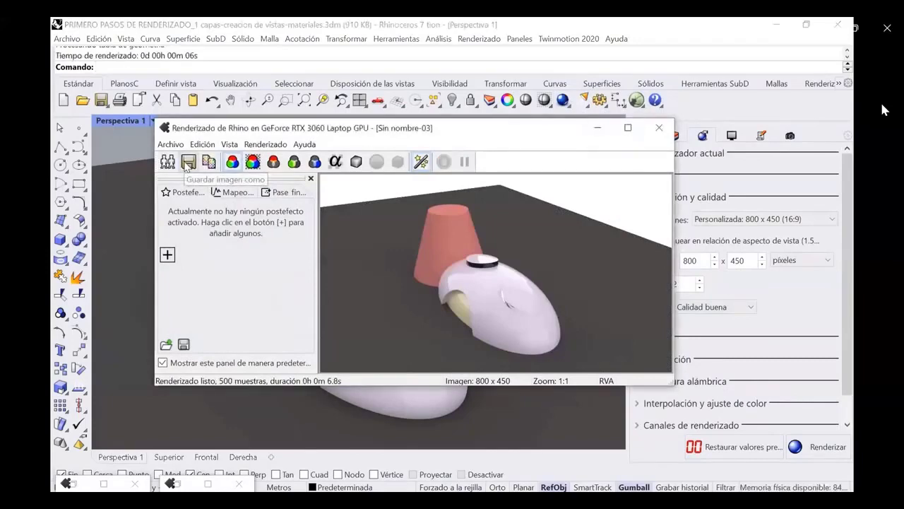
Step: Examine the save-image dialog for the Perspectiva 1 render without saving, and minimise the render window
{"action": "left_click", "coordinate": [187, 162]}
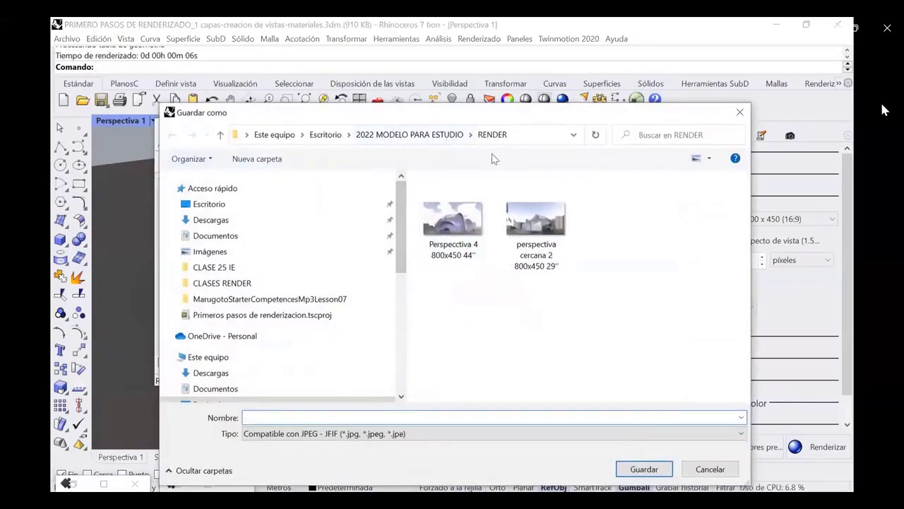
{"action": "left_click", "coordinate": [709, 469]}
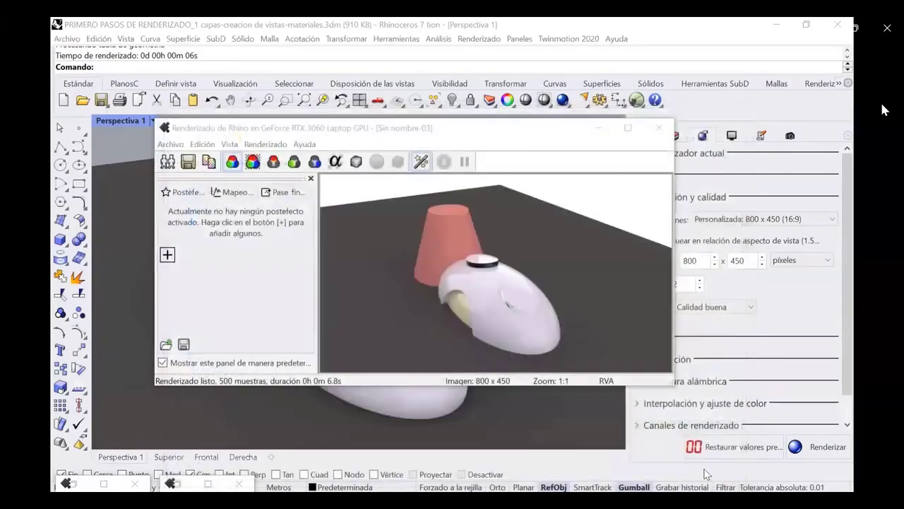
{"action": "left_click", "coordinate": [598, 129]}
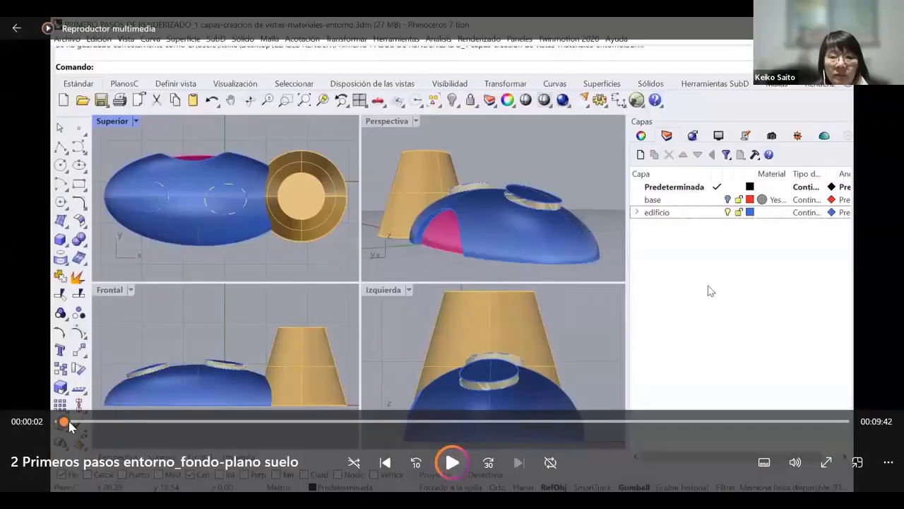
{"action": "key", "text": "space"}
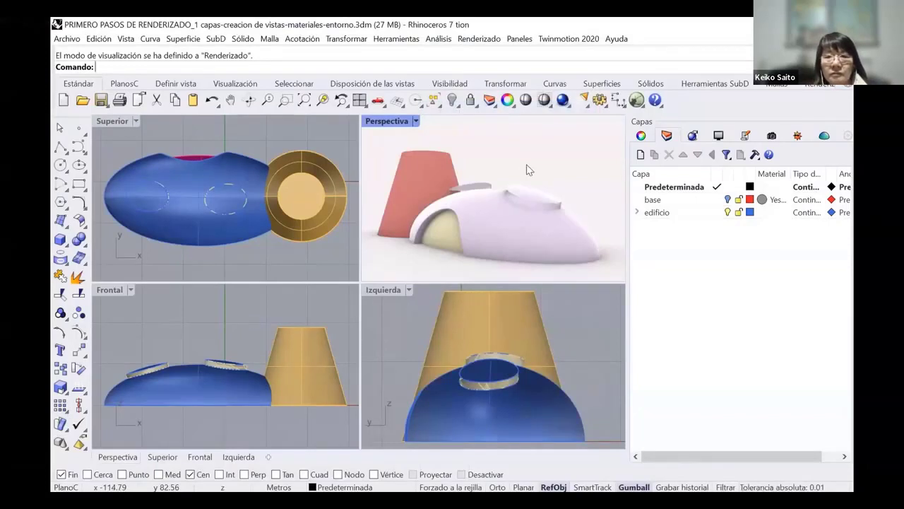
Step: Show the Renderizado settings and look through the list of available panels
{"action": "left_click", "coordinate": [693, 135]}
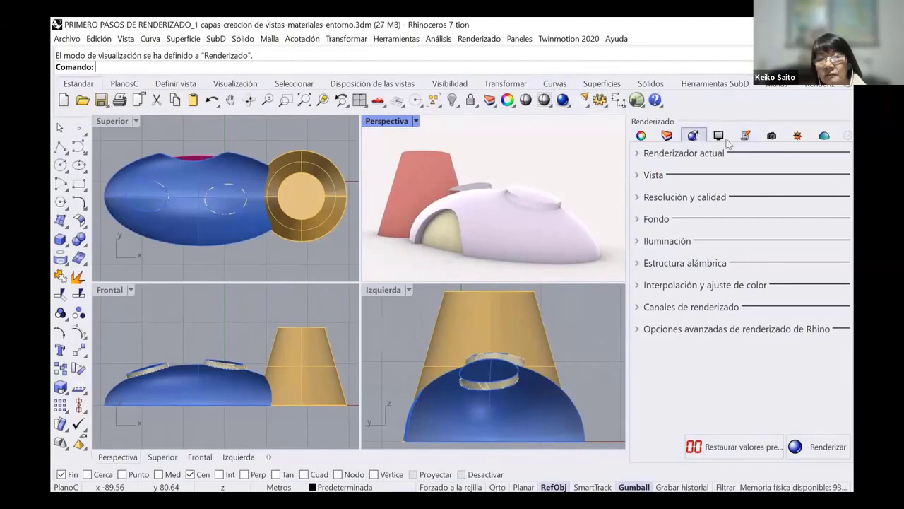
{"action": "left_click", "coordinate": [848, 136]}
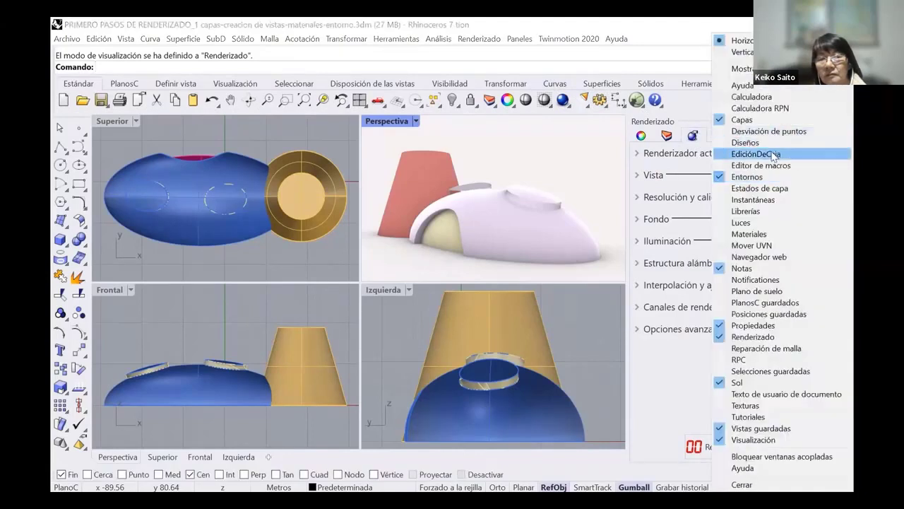
{"action": "left_click", "coordinate": [678, 355]}
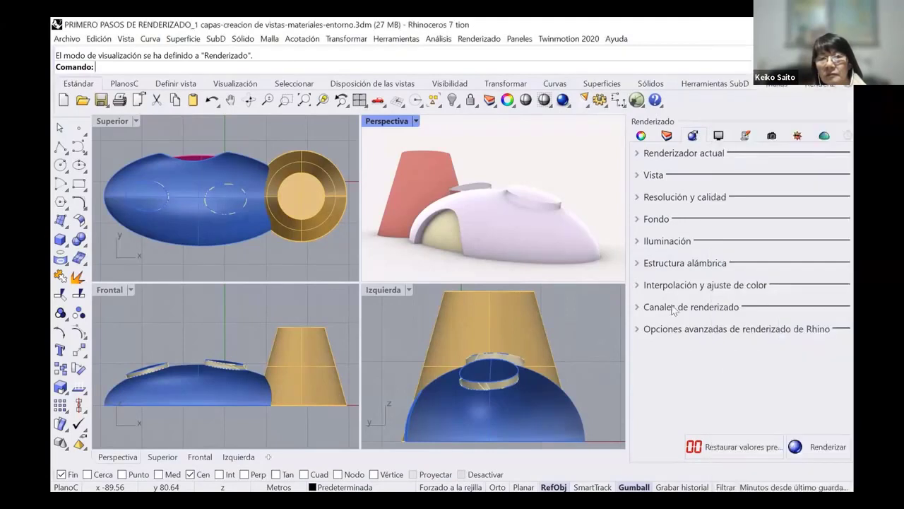
Step: Examine the Renderizador actual, Vista and Resolución y calidad sections of the render settings, collapsing each one again
{"action": "left_click", "coordinate": [637, 153]}
{"action": "left_click", "coordinate": [638, 153]}
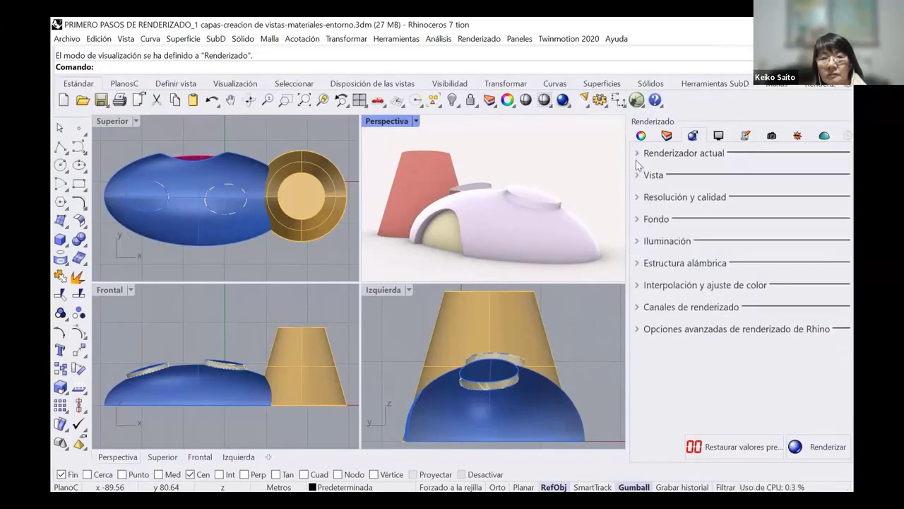
{"action": "left_click", "coordinate": [639, 175]}
{"action": "left_click", "coordinate": [640, 175]}
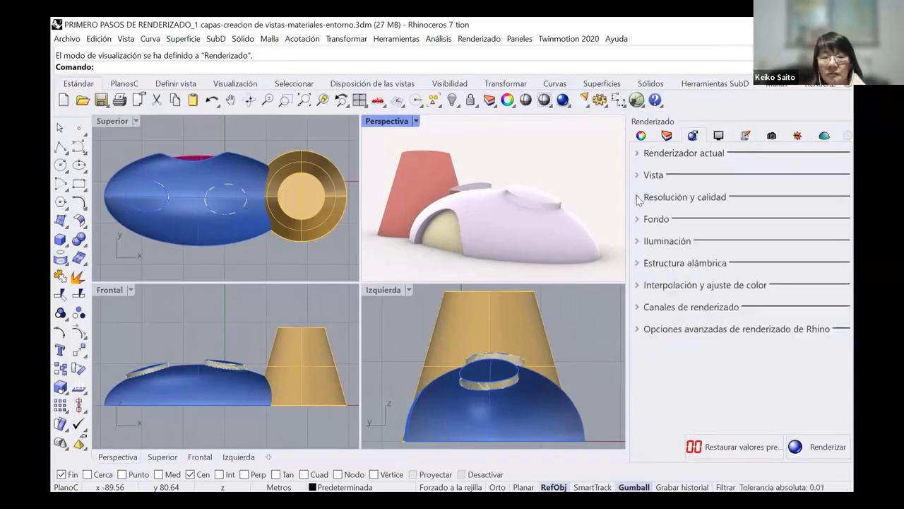
{"action": "left_click", "coordinate": [638, 175]}
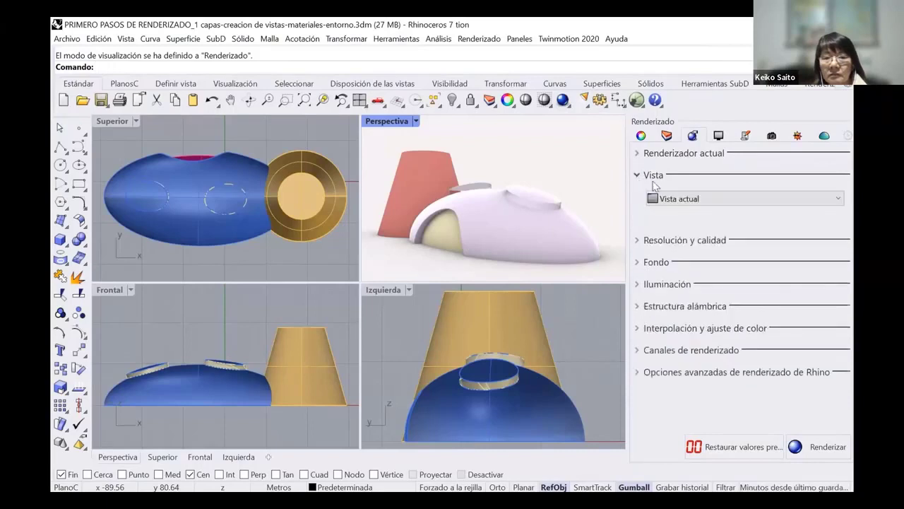
{"action": "left_click", "coordinate": [638, 175]}
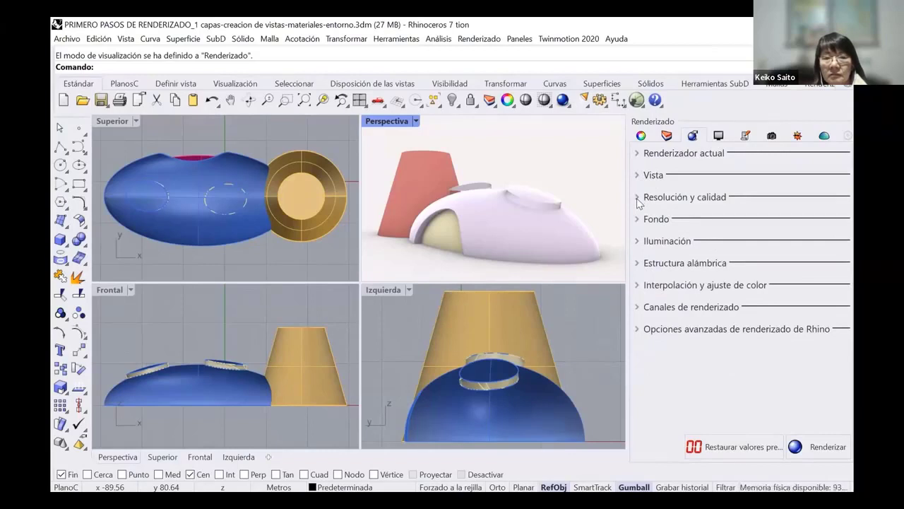
{"action": "left_click", "coordinate": [638, 198]}
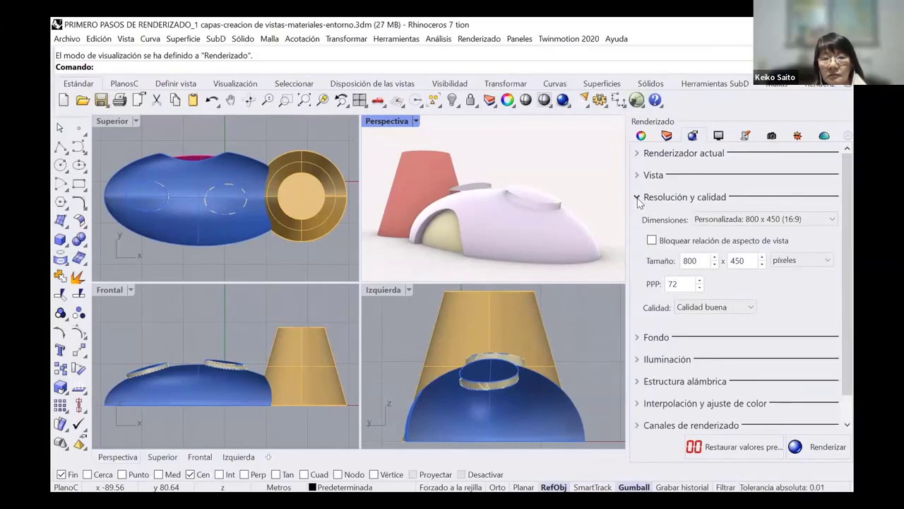
{"action": "left_click", "coordinate": [637, 198]}
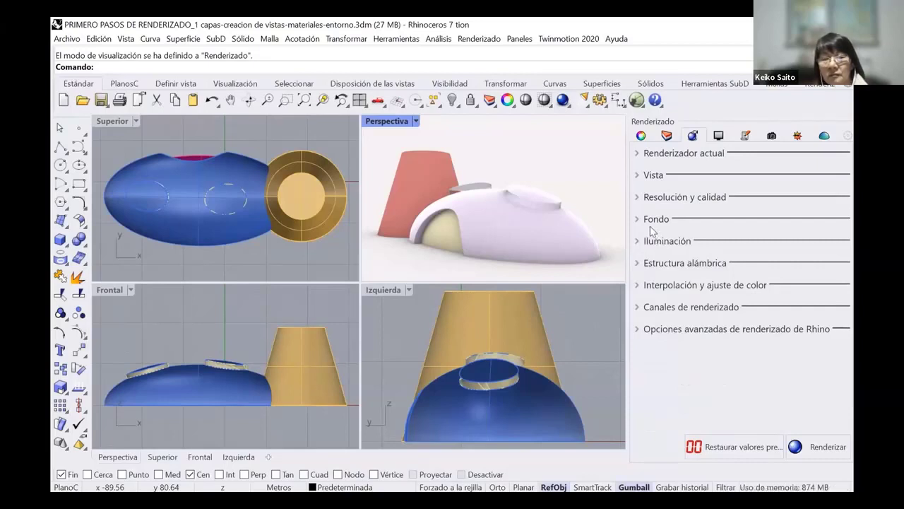
Step: Examine the Fondo and Iluminación sections of the render settings and collapse both again
{"action": "left_click", "coordinate": [638, 221]}
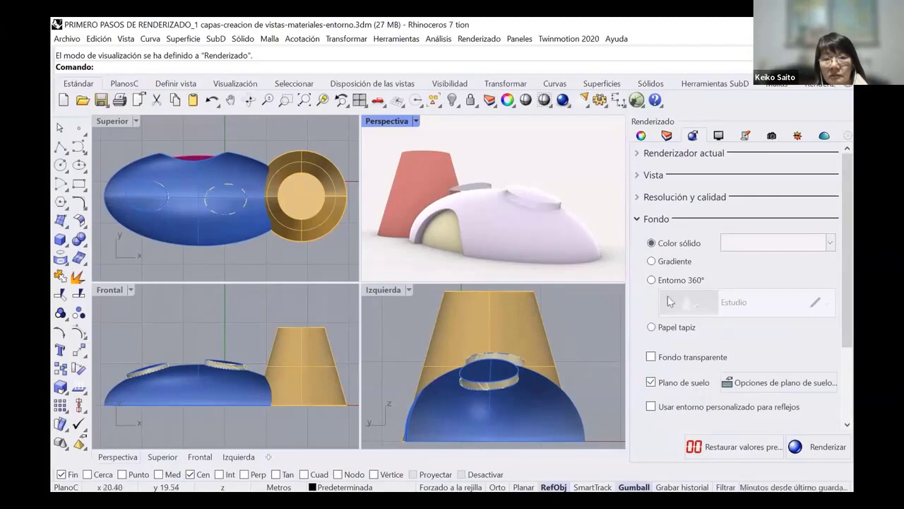
{"action": "left_click", "coordinate": [642, 221]}
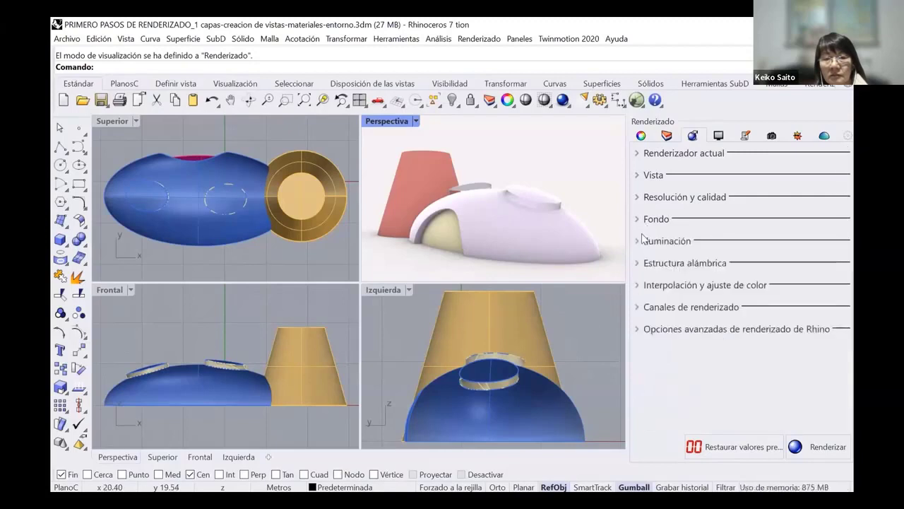
{"action": "left_click", "coordinate": [641, 241]}
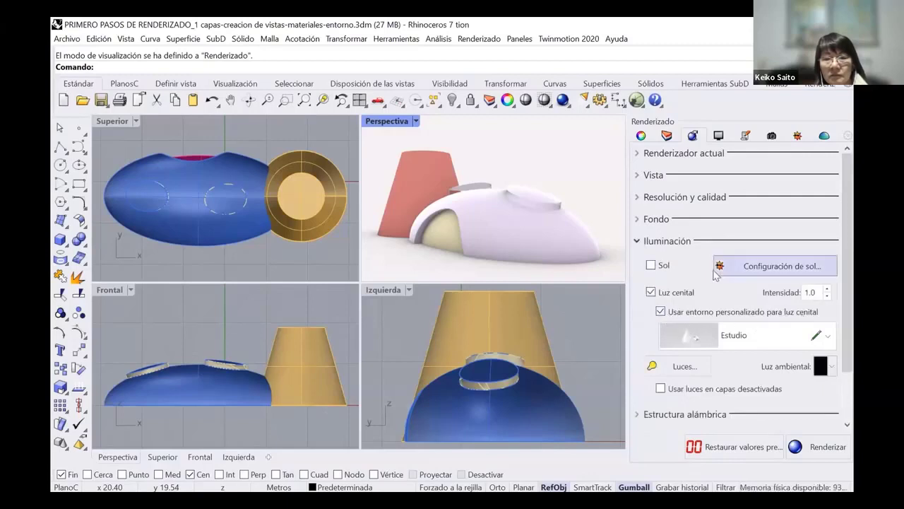
{"action": "left_click", "coordinate": [639, 221]}
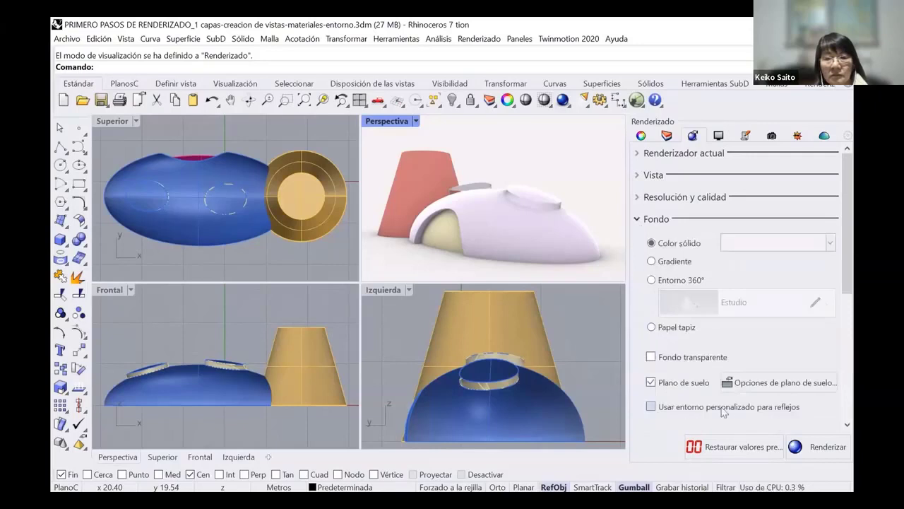
{"action": "left_click", "coordinate": [638, 220]}
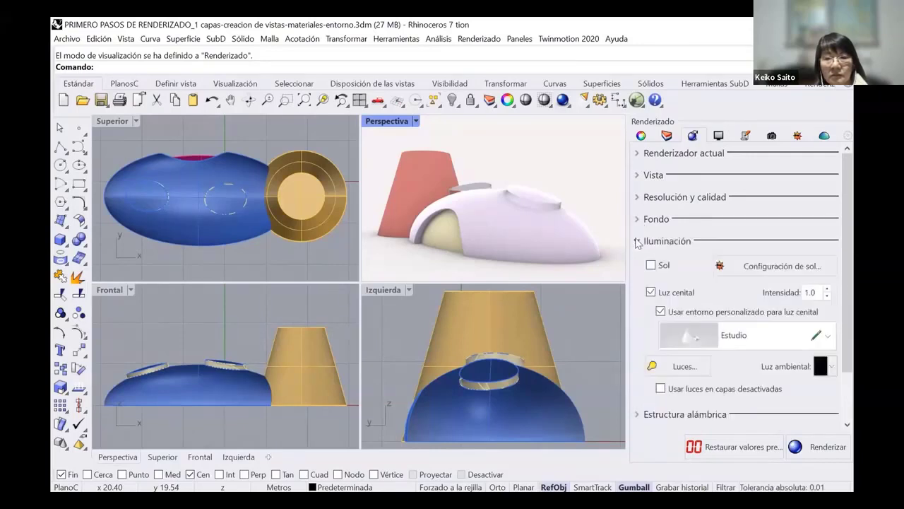
{"action": "left_click", "coordinate": [638, 241]}
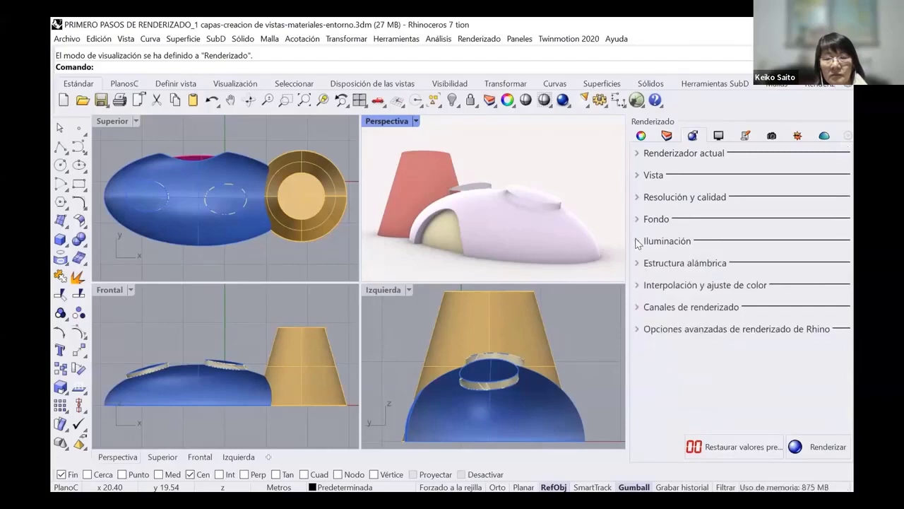
Step: Set the render background's Color sólido to a very pale blue
{"action": "left_click", "coordinate": [638, 220]}
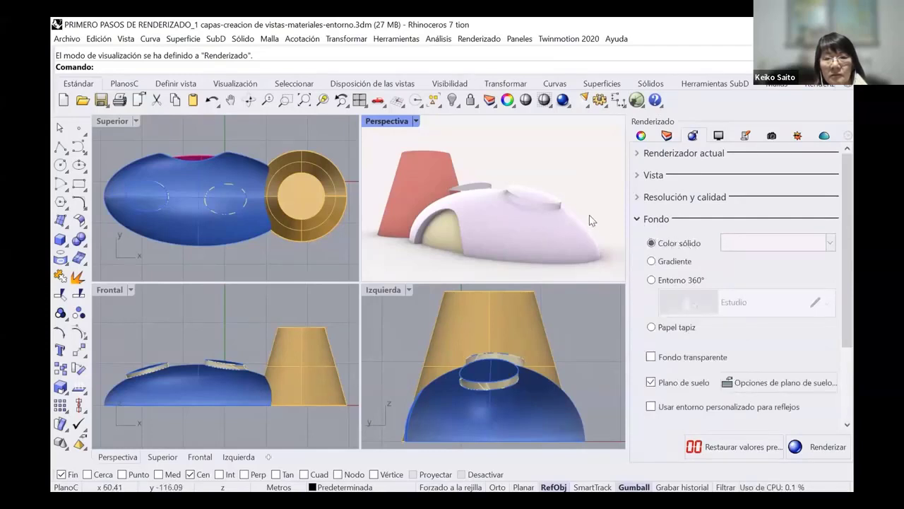
{"action": "left_click", "coordinate": [831, 244]}
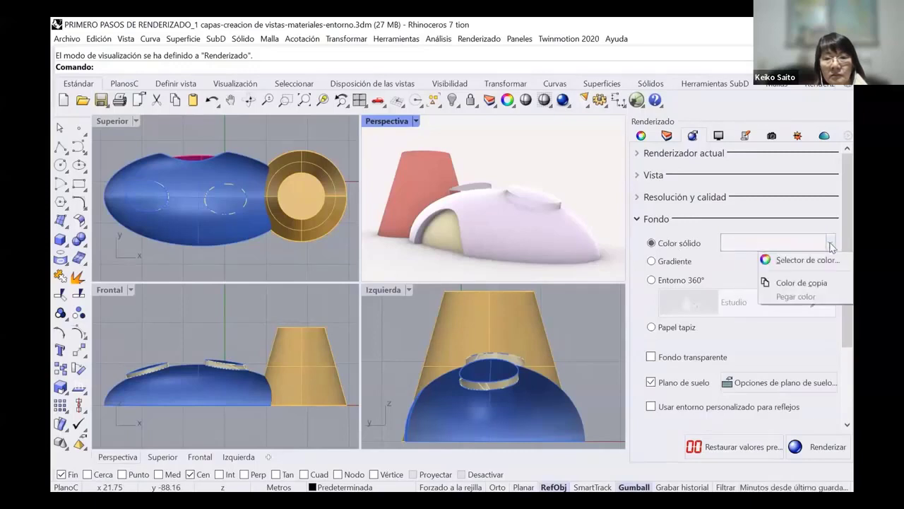
{"action": "left_click", "coordinate": [824, 263]}
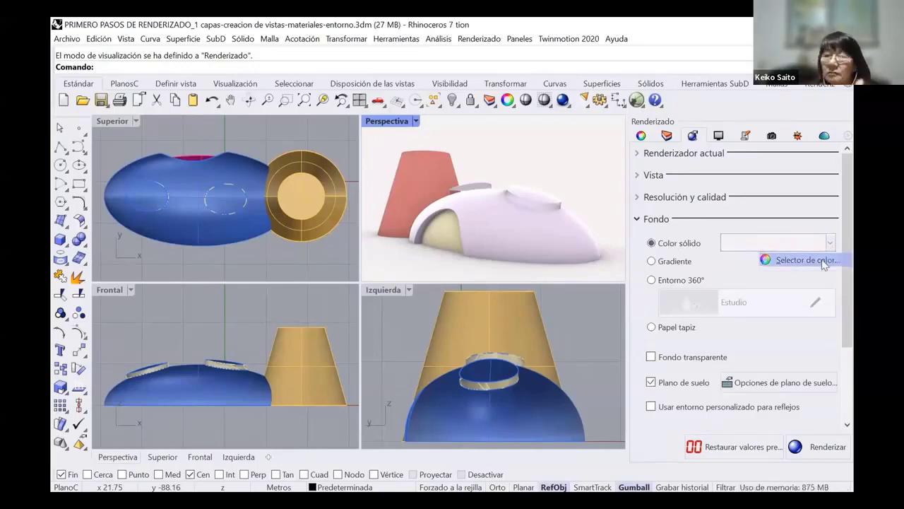
{"action": "left_click_drag", "start_coordinate": [710, 122], "coordinate": [576, 114]}
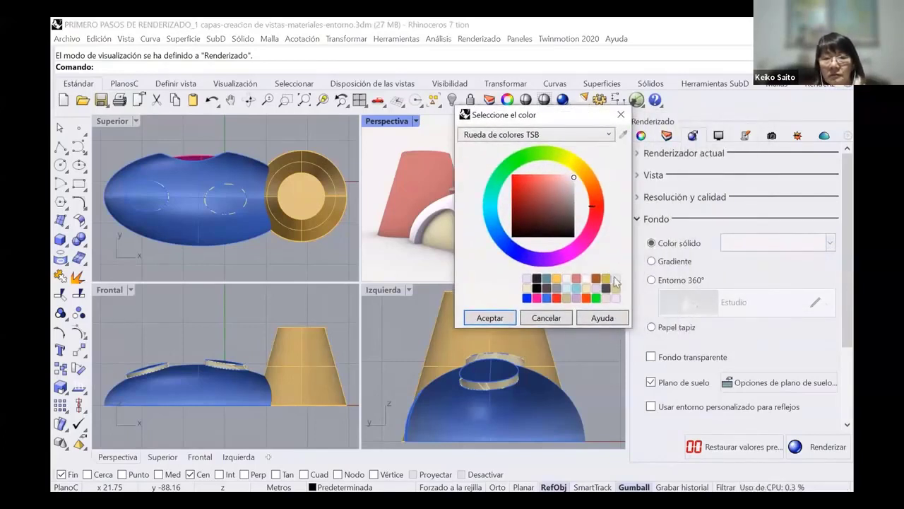
{"action": "left_click", "coordinate": [509, 319]}
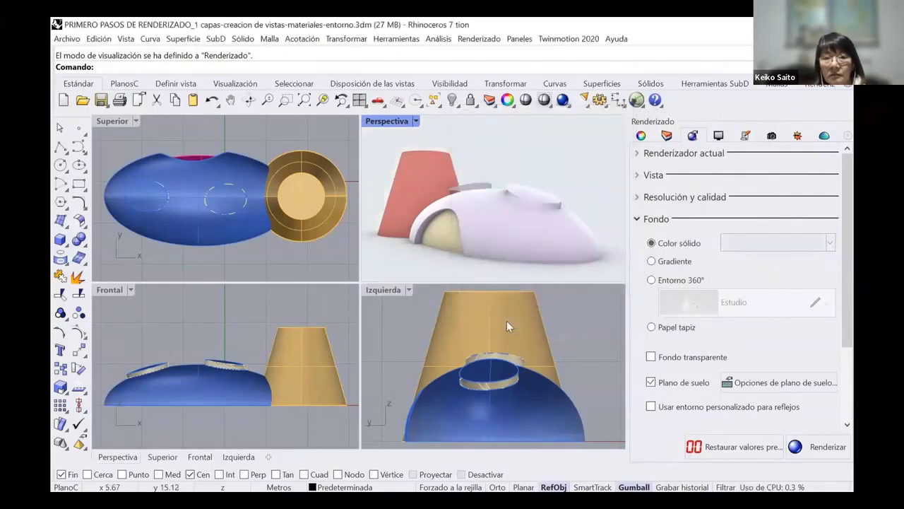
Step: Switch the render background to Gradiente and set its second colour to bright red
{"action": "left_click", "coordinate": [652, 260]}
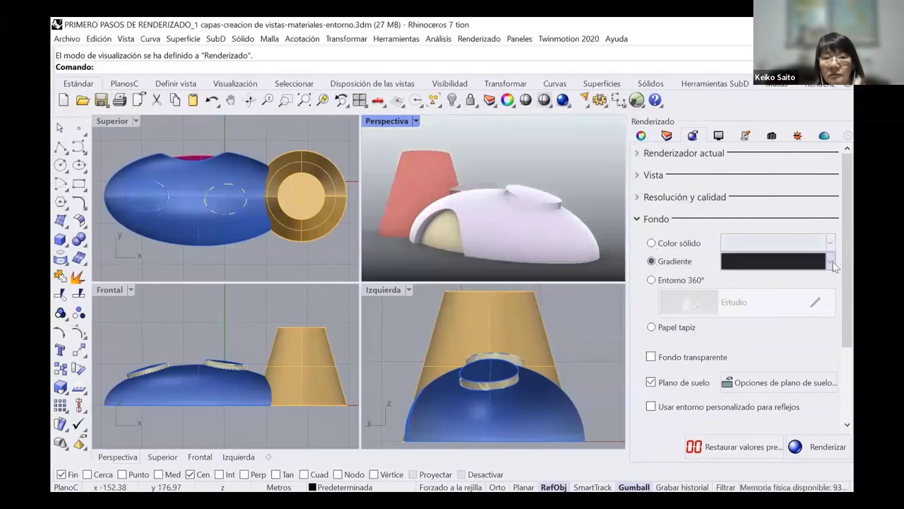
{"action": "left_click", "coordinate": [831, 262]}
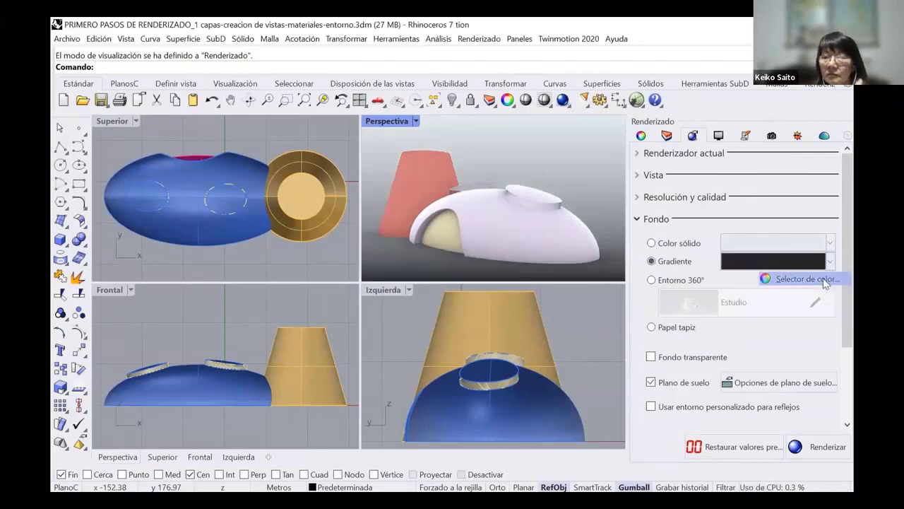
{"action": "left_click", "coordinate": [805, 279]}
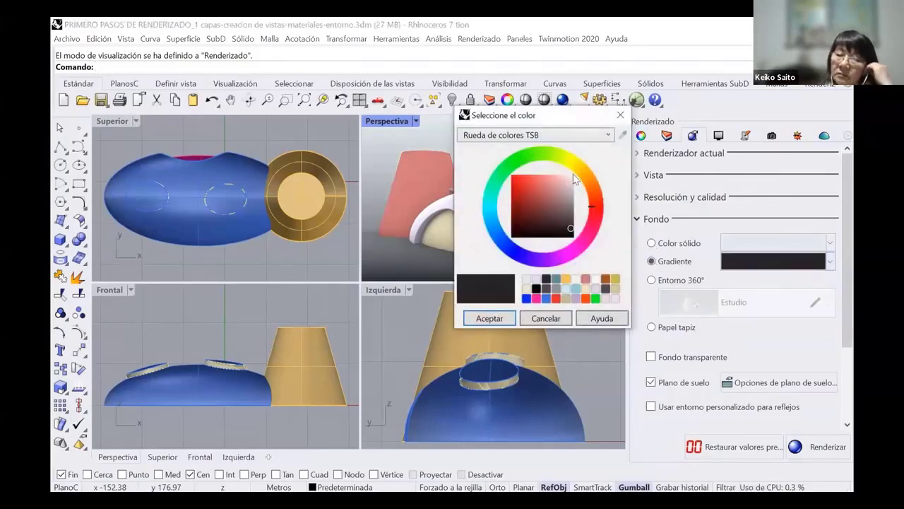
{"action": "left_click", "coordinate": [518, 177]}
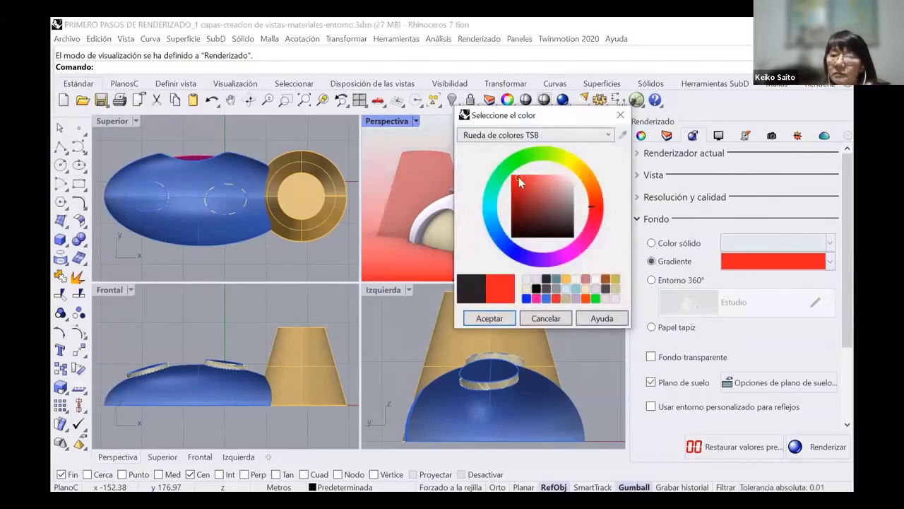
{"action": "left_click", "coordinate": [496, 318]}
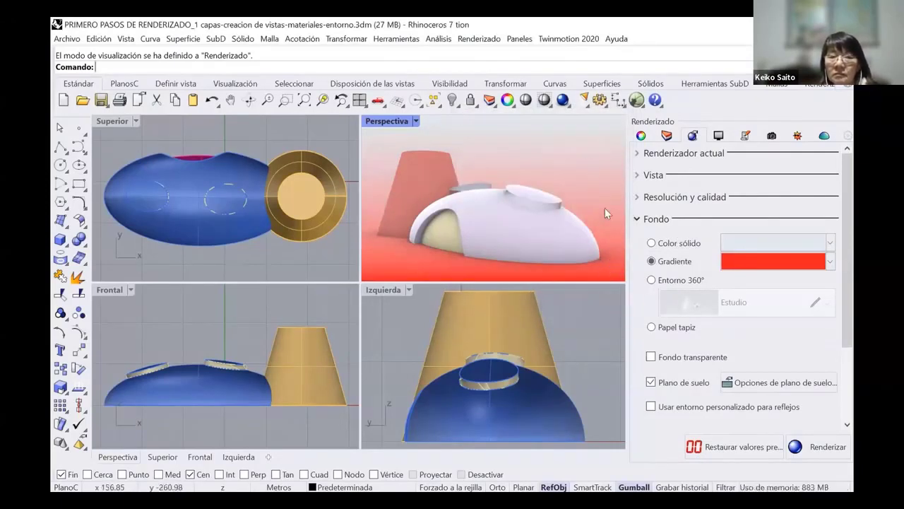
Step: Set the first colour of the render background's gradient to bright red
{"action": "left_click", "coordinate": [832, 244]}
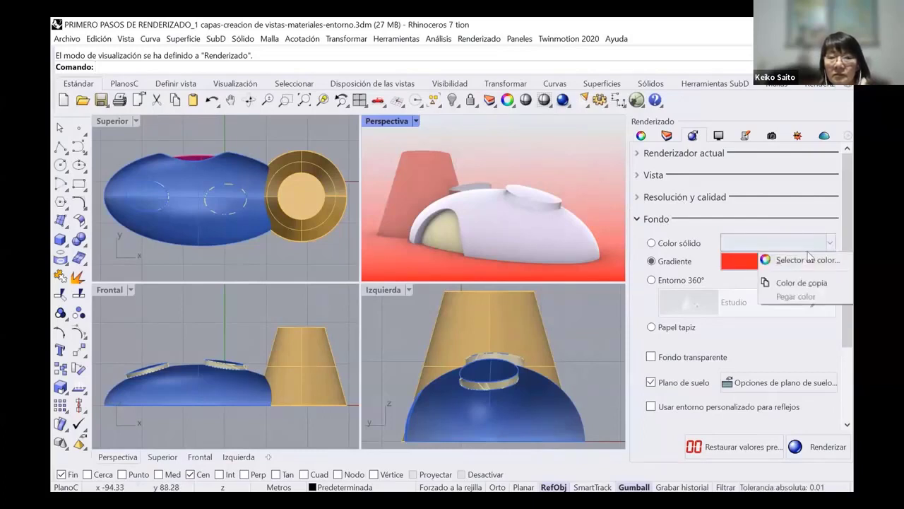
{"action": "left_click", "coordinate": [781, 260]}
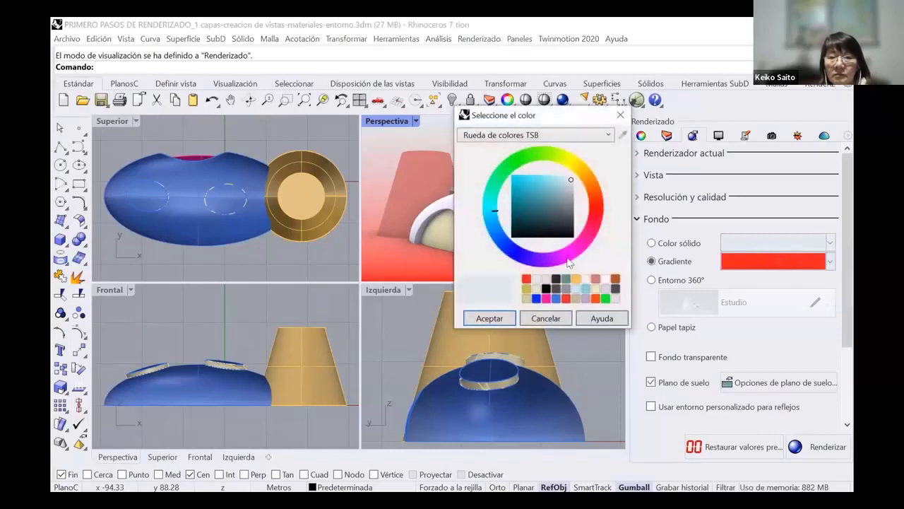
{"action": "left_click", "coordinate": [526, 278]}
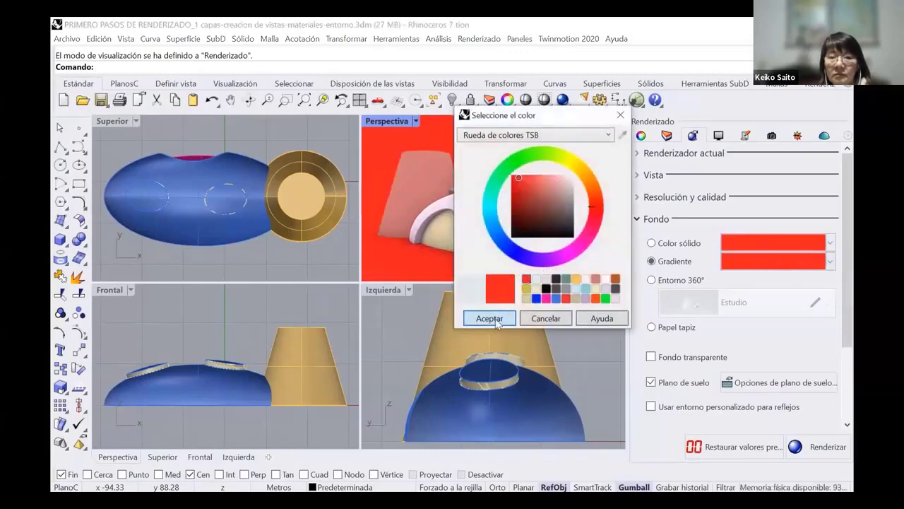
{"action": "left_click", "coordinate": [489, 319]}
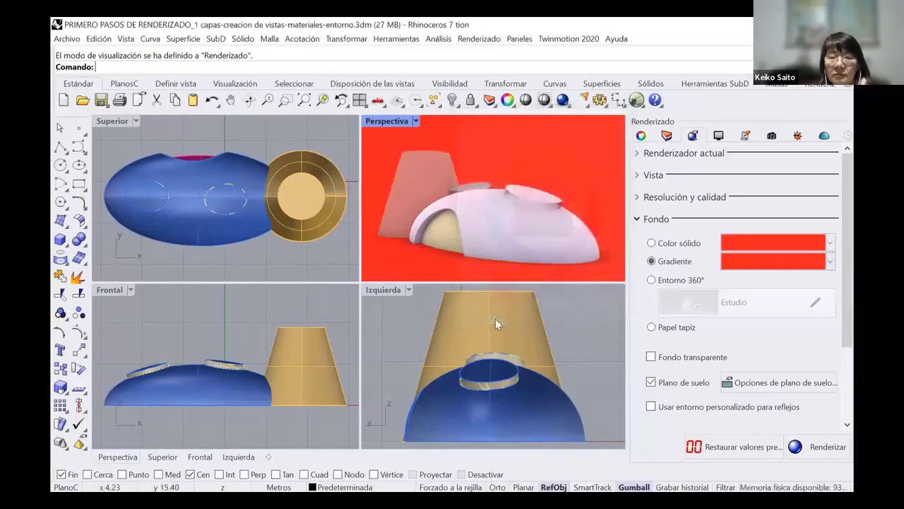
Step: Set the background gradient's first colour to a very pale pinkish white and switch the background to Color sólido
{"action": "left_click", "coordinate": [833, 242]}
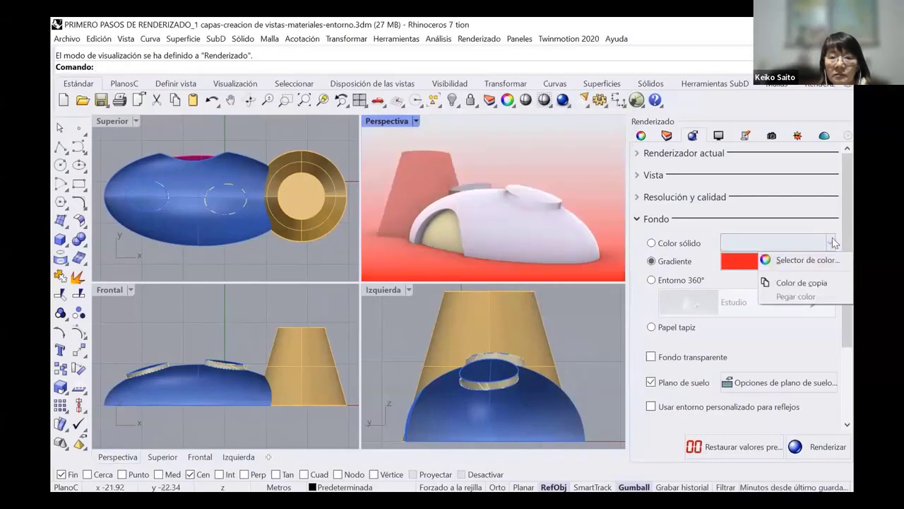
{"action": "left_click", "coordinate": [769, 257]}
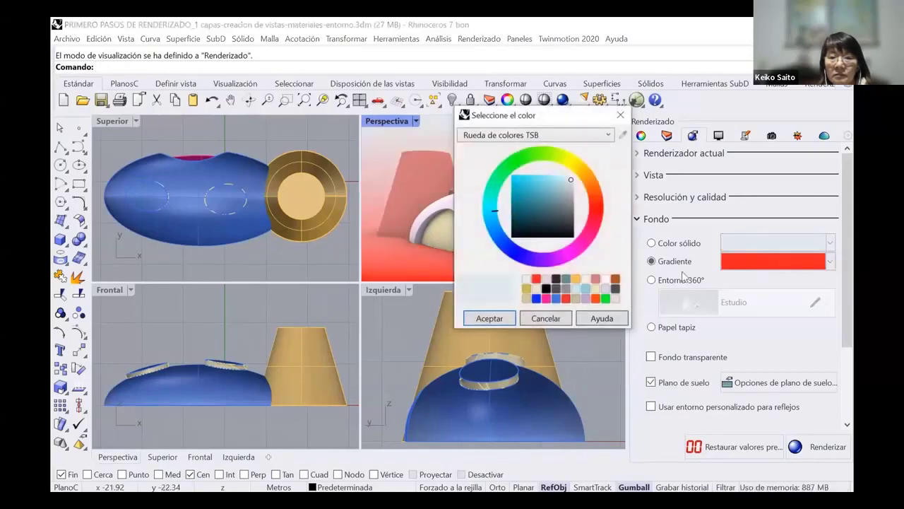
{"action": "left_click", "coordinate": [586, 280]}
{"action": "left_click", "coordinate": [505, 319]}
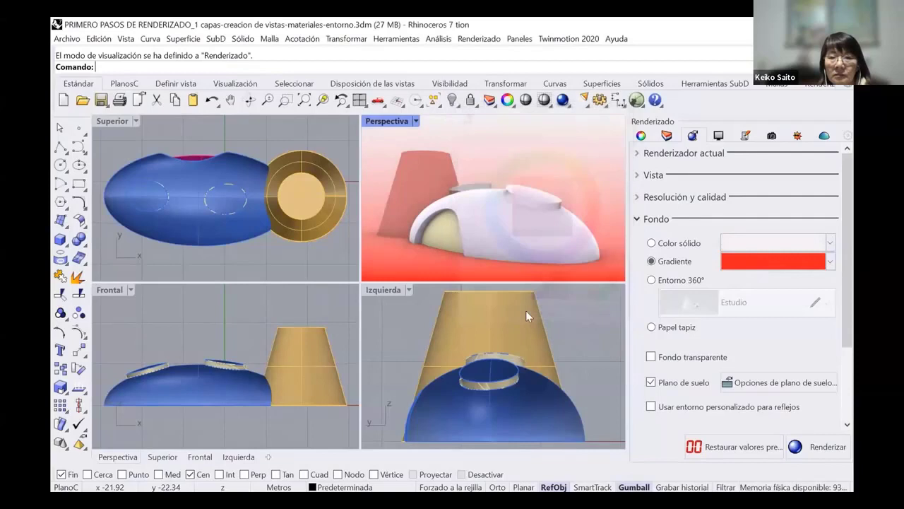
{"action": "left_click", "coordinate": [652, 243]}
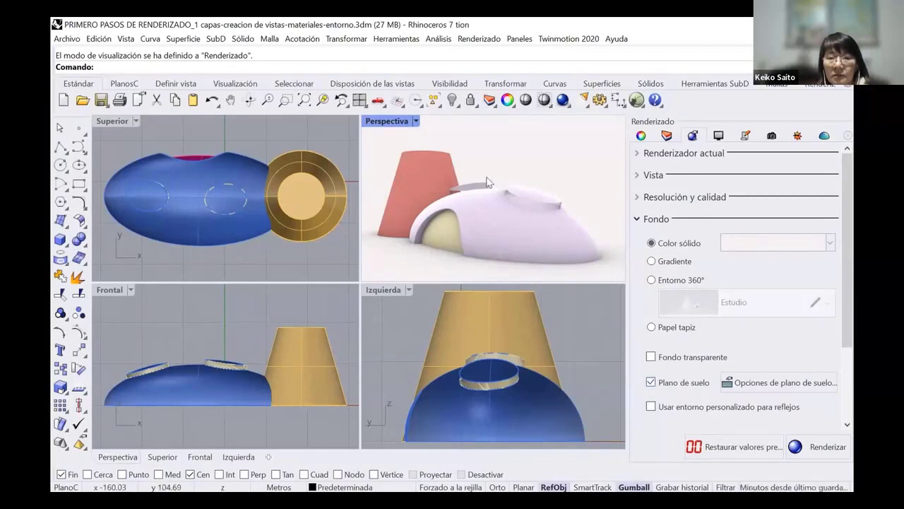
Step: Maximise the Perspectiva viewport and enable Plano de suelo for the render background
{"action": "double_click", "coordinate": [393, 123]}
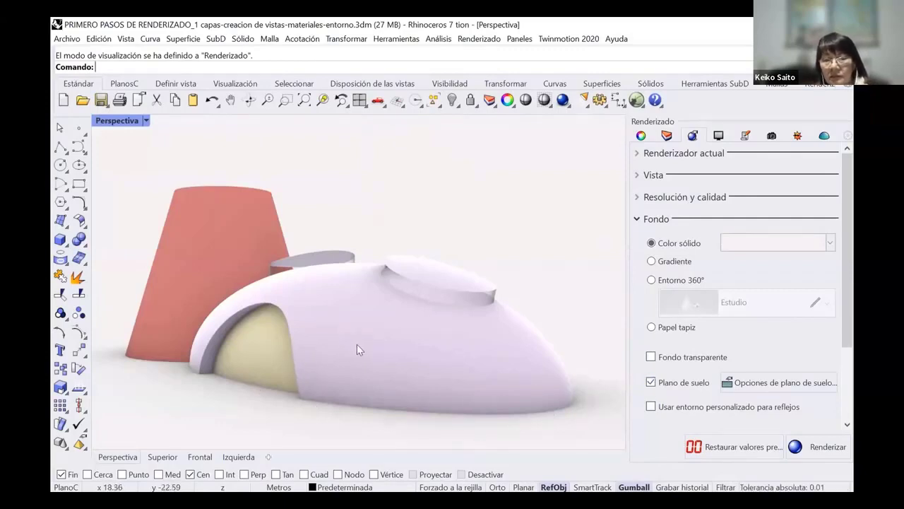
{"action": "mouse_move", "coordinate": [683, 23]}
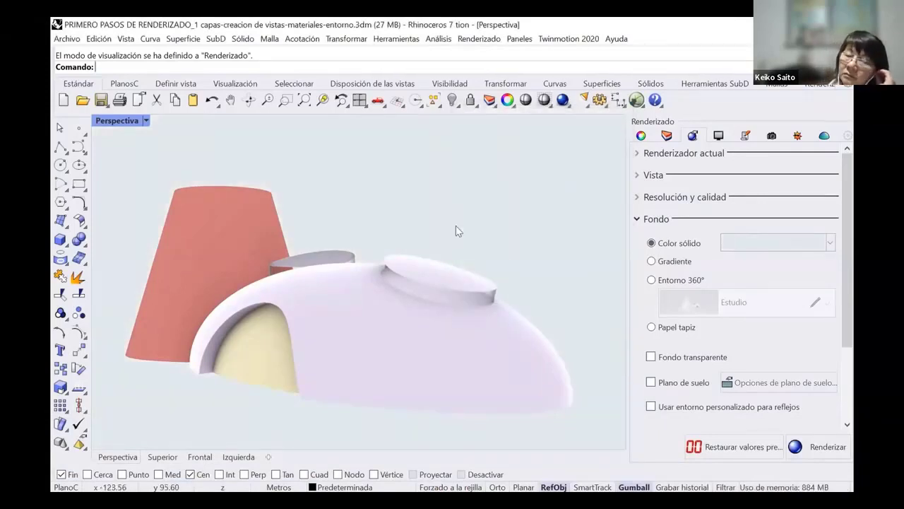
{"action": "mouse_move", "coordinate": [464, 222]}
{"action": "right_mouse_down"}
{"action": "mouse_move", "coordinate": [430, 242]}
{"action": "mouse_move", "coordinate": [457, 267]}
{"action": "mouse_move", "coordinate": [488, 224]}
{"action": "mouse_move", "coordinate": [473, 226]}
{"action": "right_mouse_up"}
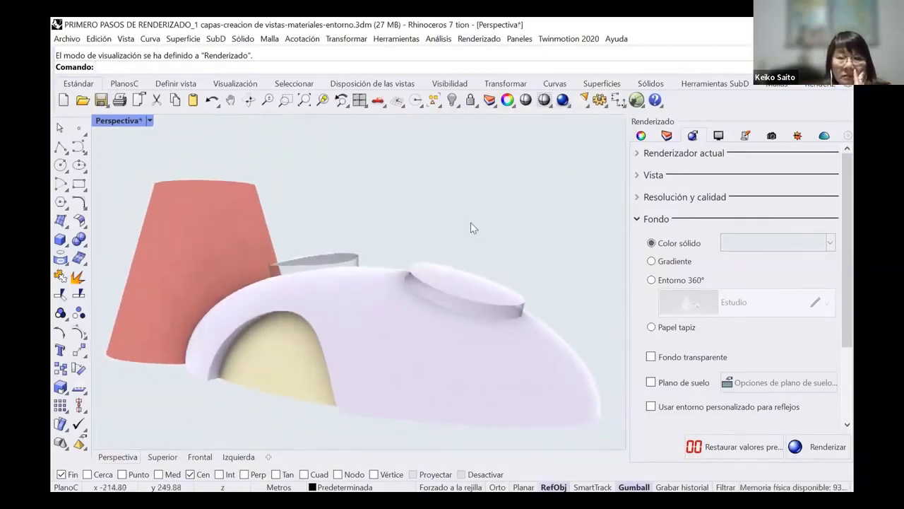
{"action": "scroll", "coordinate": [464, 221], "scroll_direction": "up", "scroll_amount": 2}
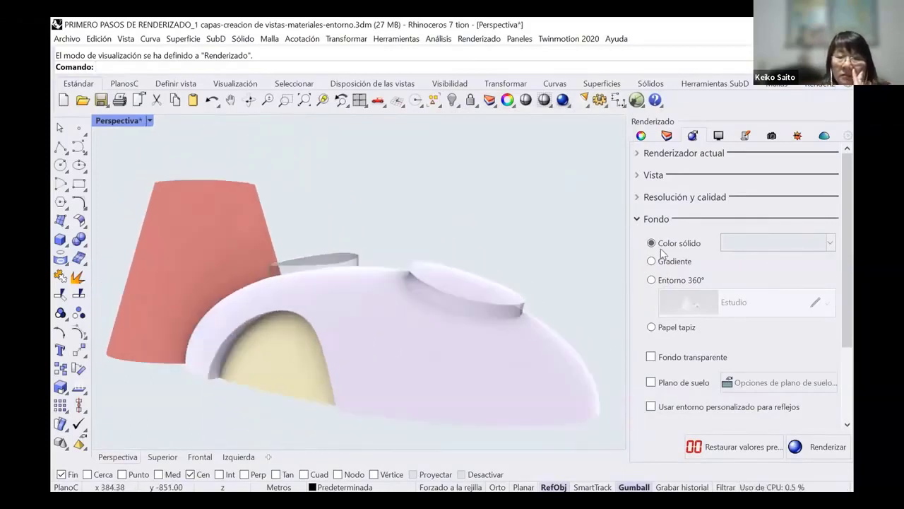
{"action": "left_click", "coordinate": [651, 383]}
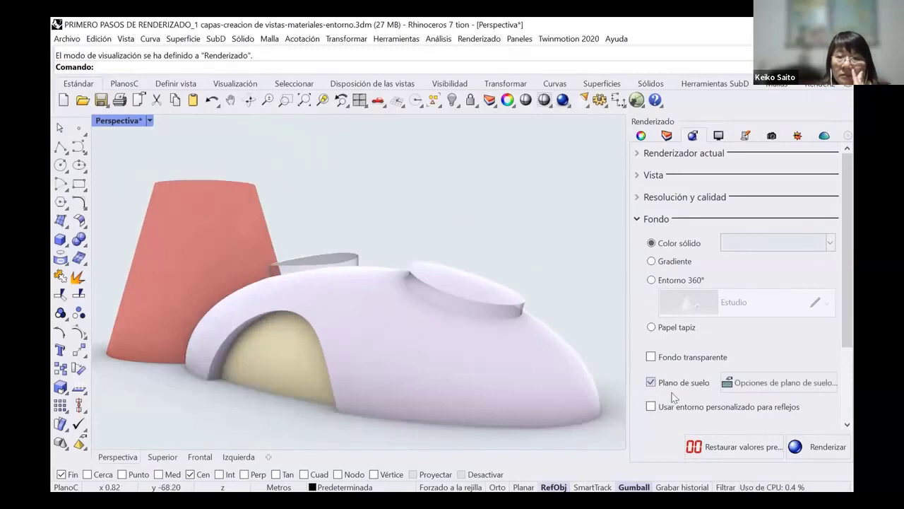
Step: In the ground plane options, keep the height on Automático and set the effect to Usar un material
{"action": "left_click", "coordinate": [757, 385]}
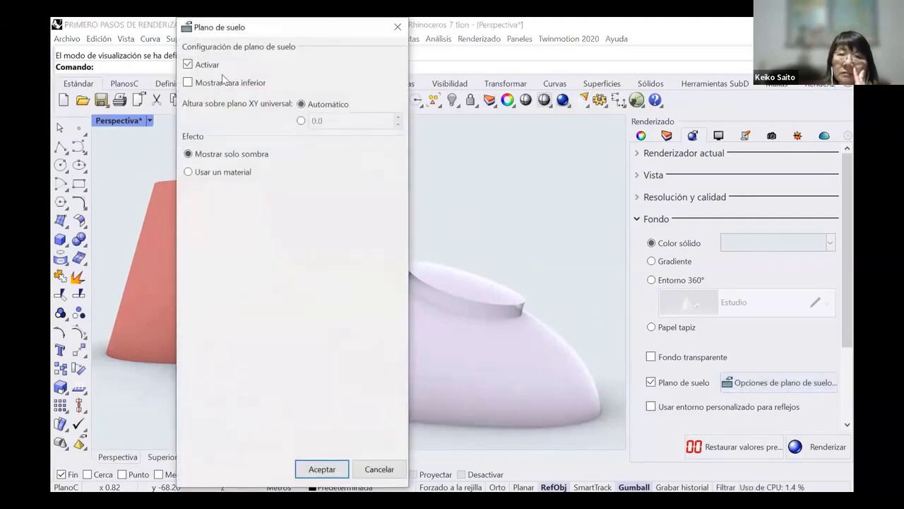
{"action": "left_click", "coordinate": [300, 120]}
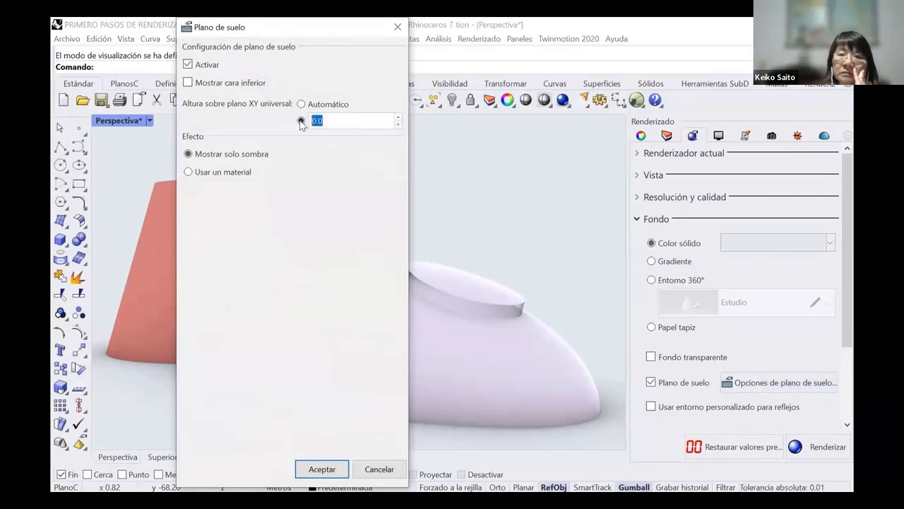
{"action": "left_click", "coordinate": [301, 104]}
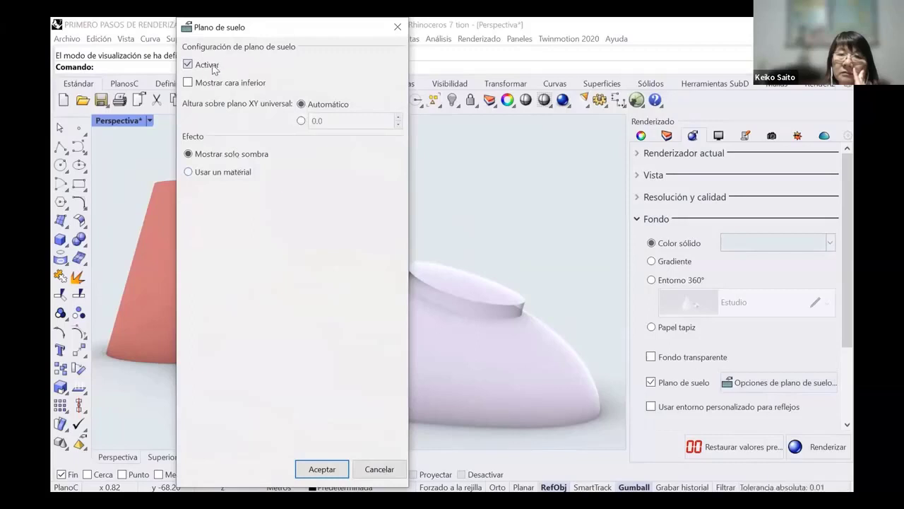
{"action": "left_click", "coordinate": [219, 176]}
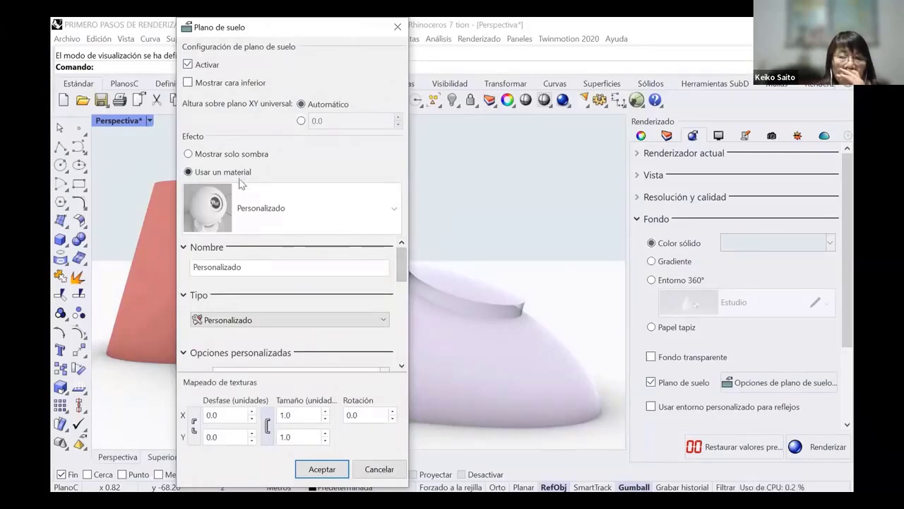
Step: Import the Mosaico rayado material from the library's Arquitectura, Suelo, Cerámica folder as the ground plane material
{"action": "left_click", "coordinate": [339, 211]}
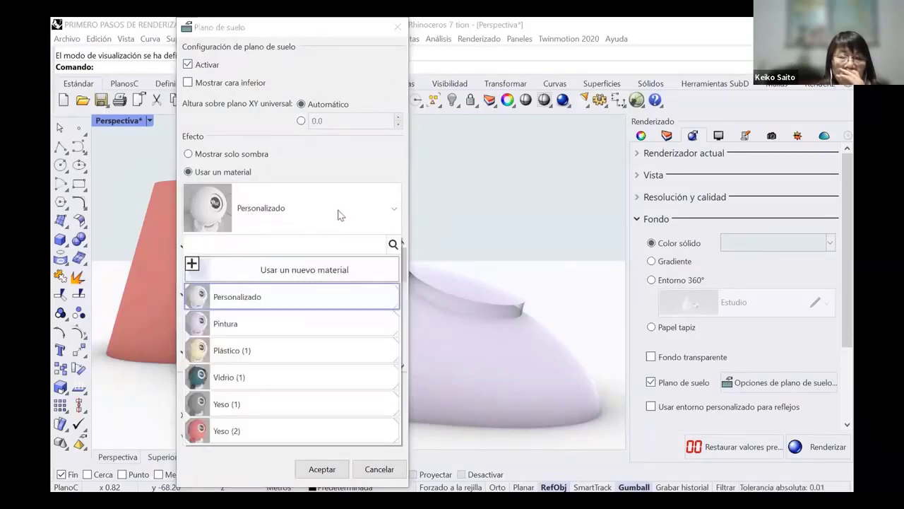
{"action": "left_click", "coordinate": [192, 265]}
{"action": "left_click", "coordinate": [248, 254]}
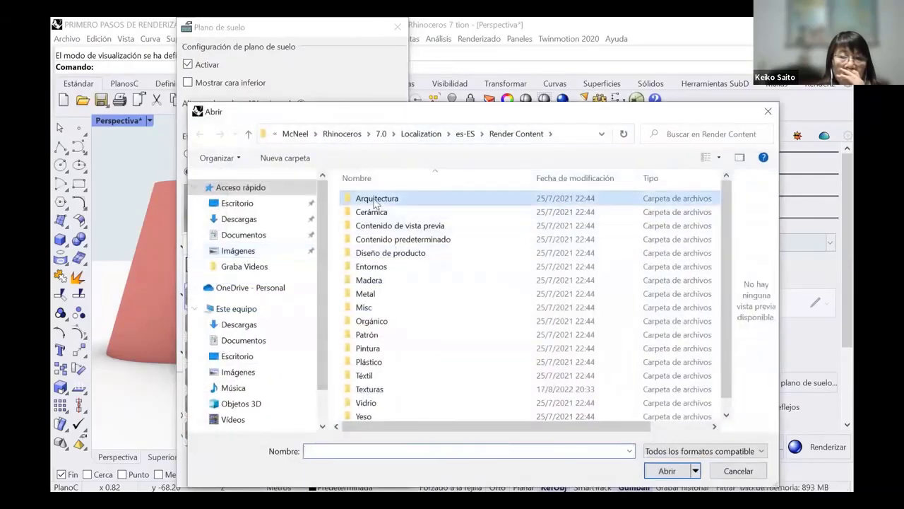
{"action": "double_click", "coordinate": [375, 200]}
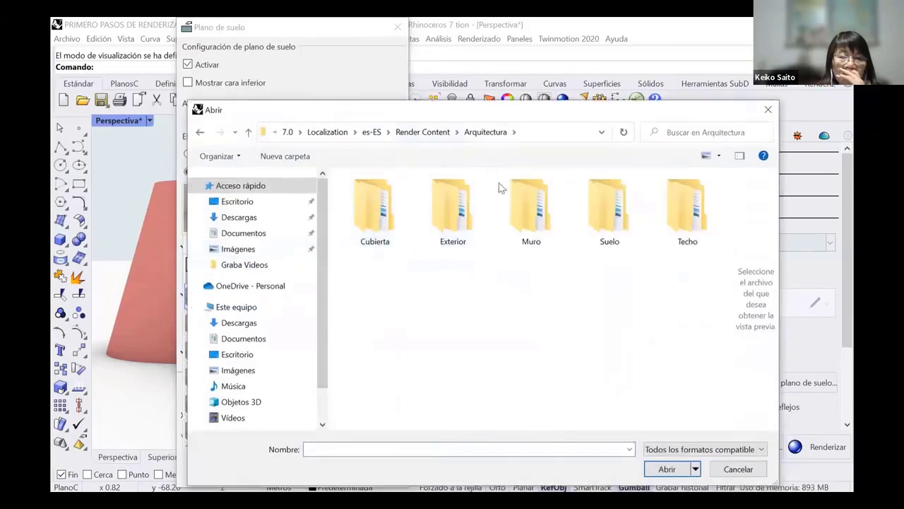
{"action": "double_click", "coordinate": [593, 211]}
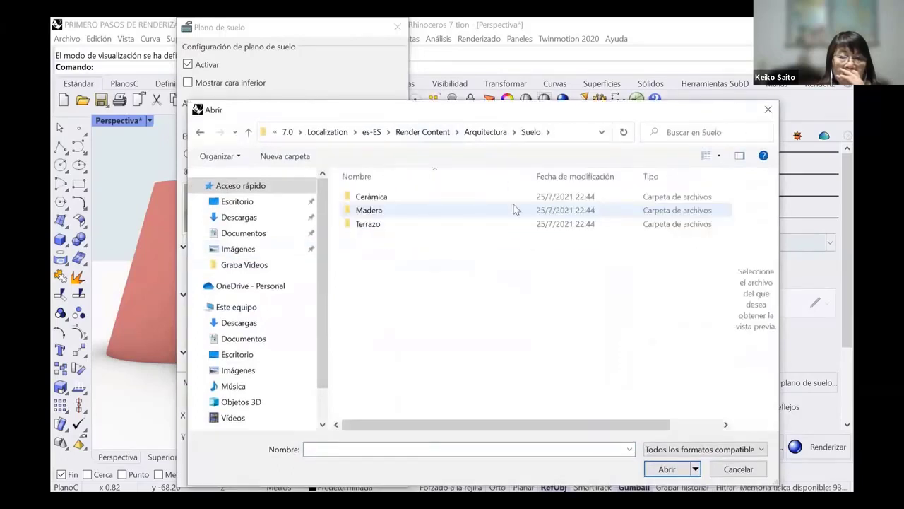
{"action": "double_click", "coordinate": [410, 200]}
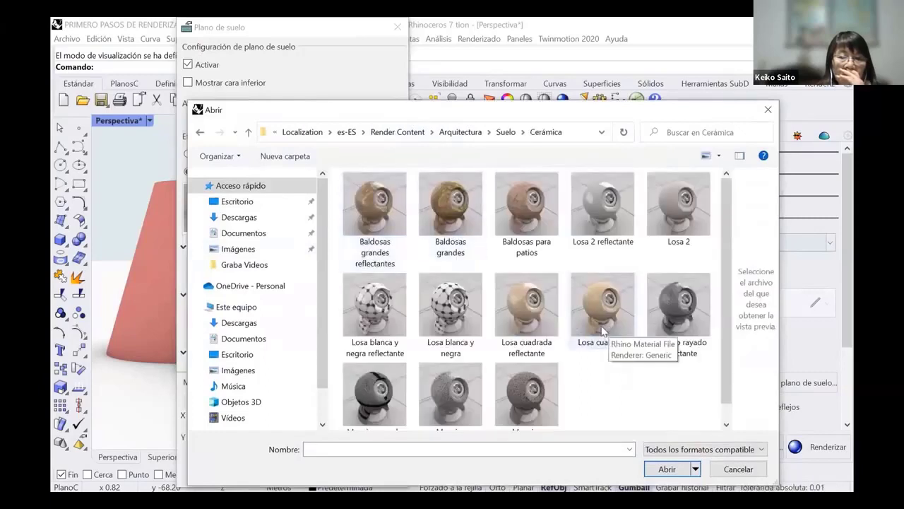
{"action": "left_click", "coordinate": [377, 390]}
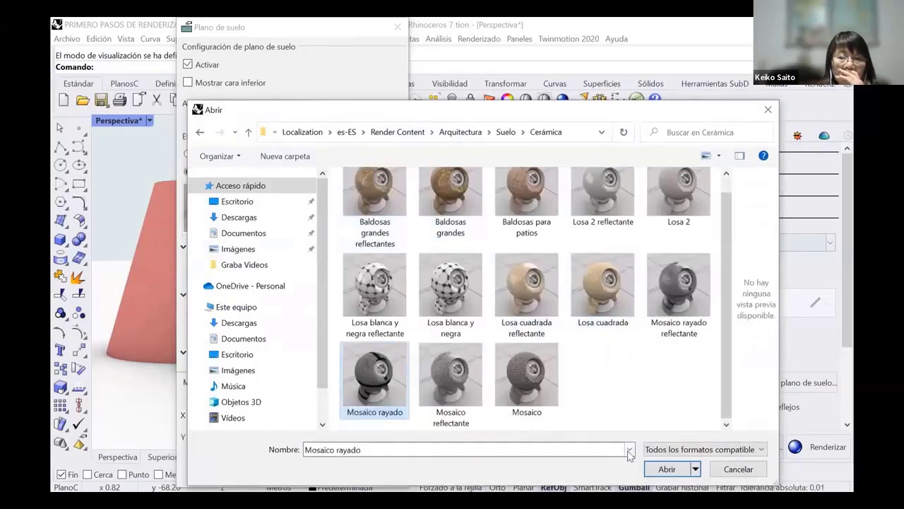
{"action": "left_click", "coordinate": [662, 468]}
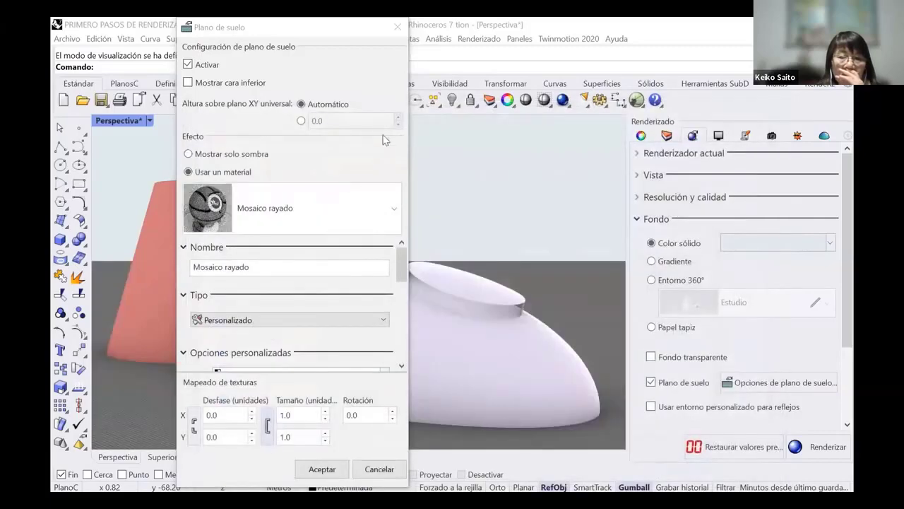
Step: Move the ground plane dialog clear of the model, review the material's Opciones personalizadas and accept the settings
{"action": "left_click_drag", "start_coordinate": [344, 34], "coordinate": [546, 49]}
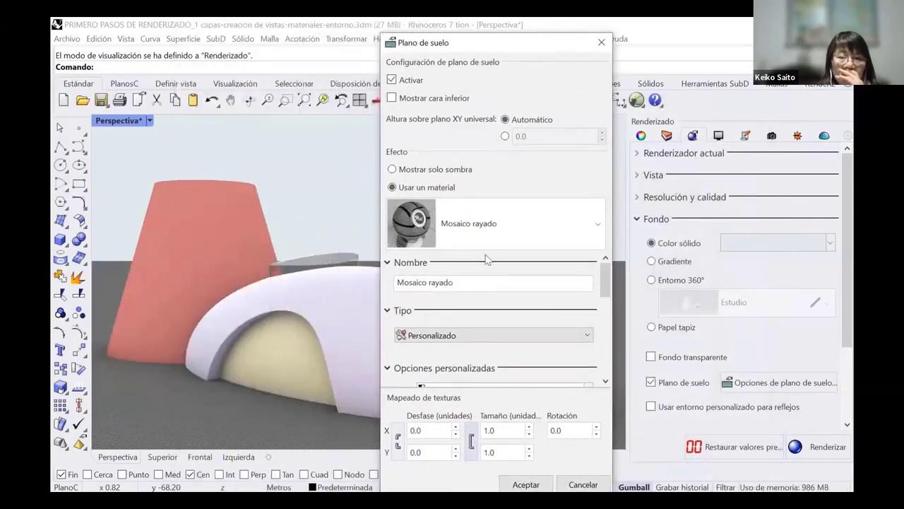
{"action": "left_click_drag", "start_coordinate": [509, 42], "coordinate": [658, 27]}
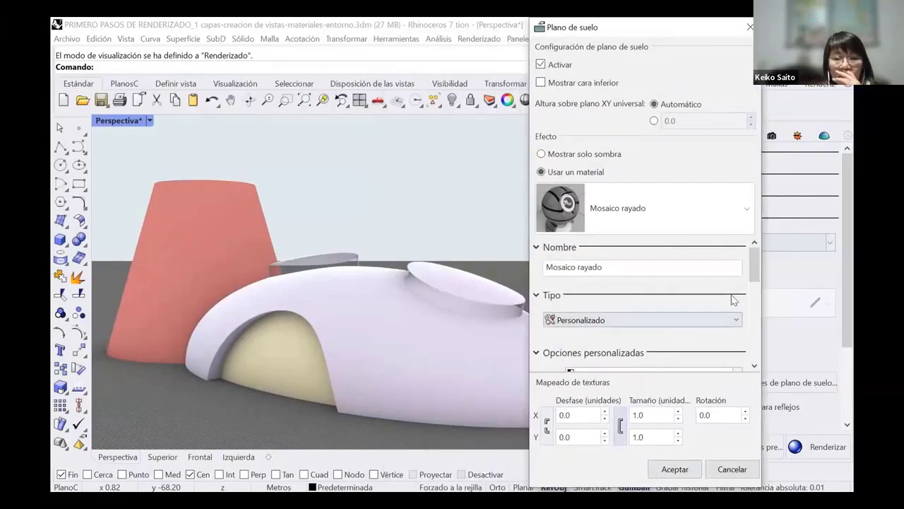
{"action": "left_click_drag", "start_coordinate": [751, 259], "coordinate": [751, 289]}
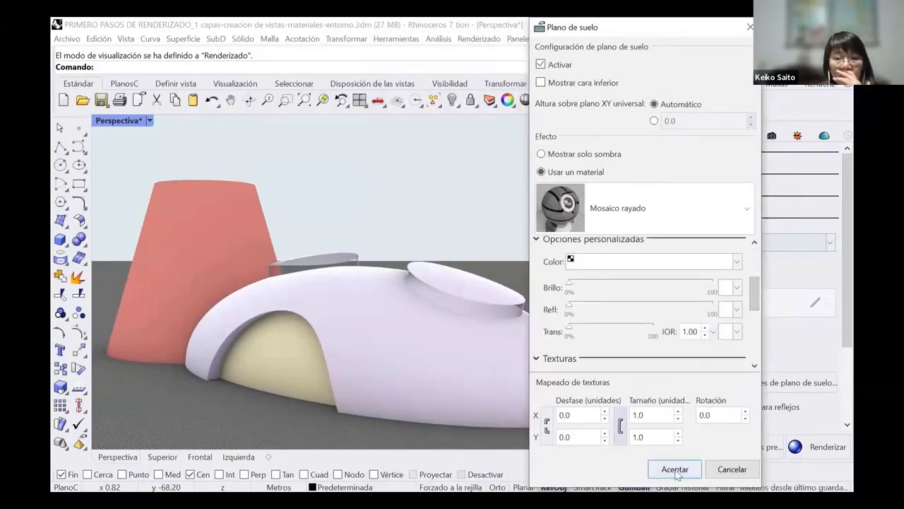
{"action": "left_click", "coordinate": [675, 469]}
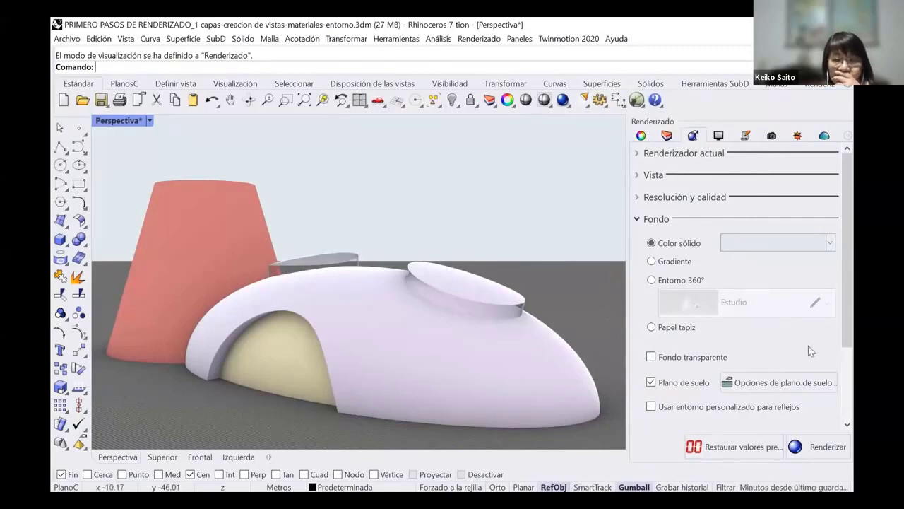
Step: Import the Mosaico rayado reflectante material from the library's Arquitectura, Suelo, Cerámica folder as the ground plane material and accept
{"action": "left_click", "coordinate": [799, 382]}
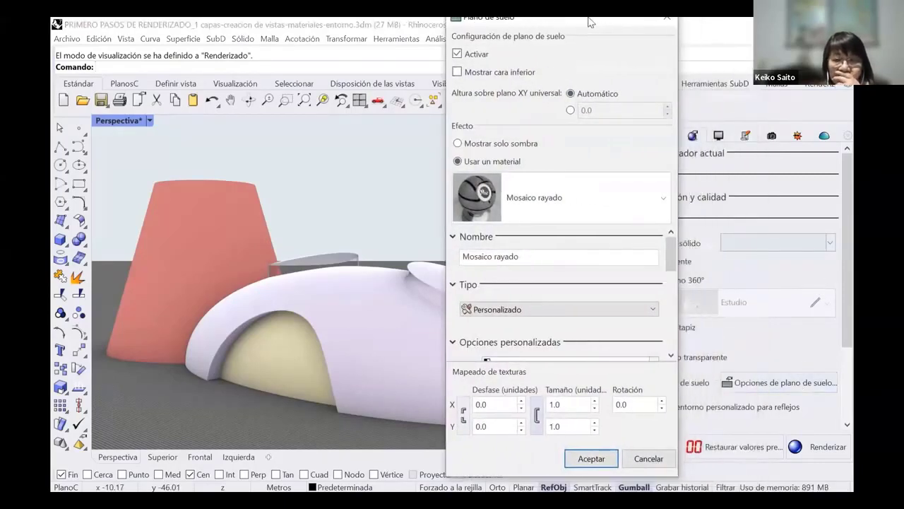
{"action": "left_click", "coordinate": [661, 209]}
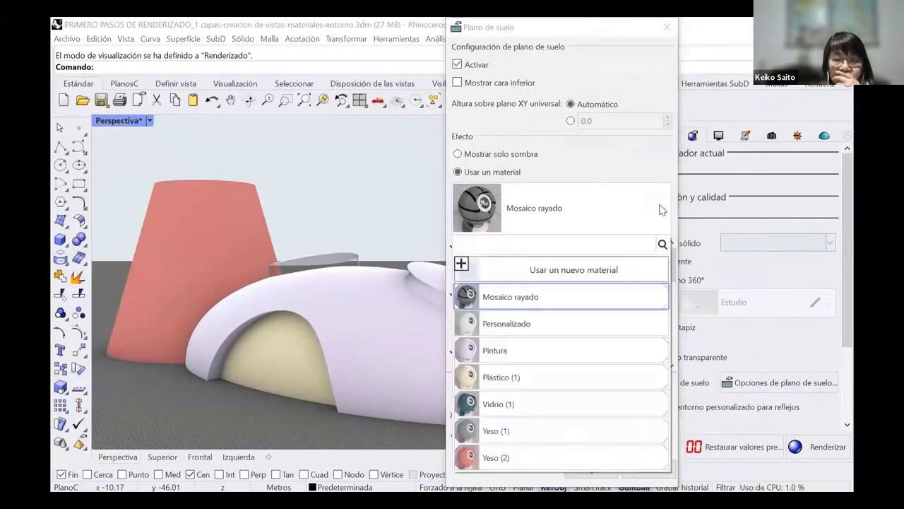
{"action": "left_click", "coordinate": [461, 264]}
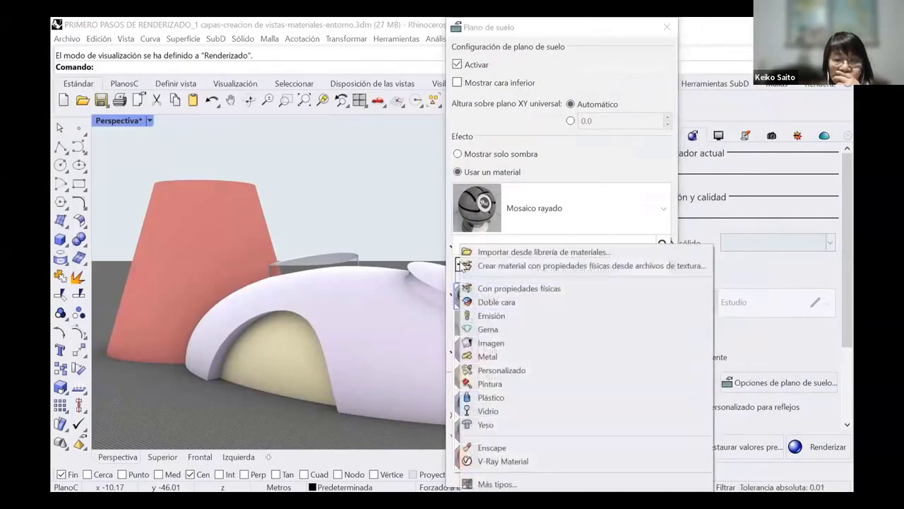
{"action": "left_click", "coordinate": [498, 252]}
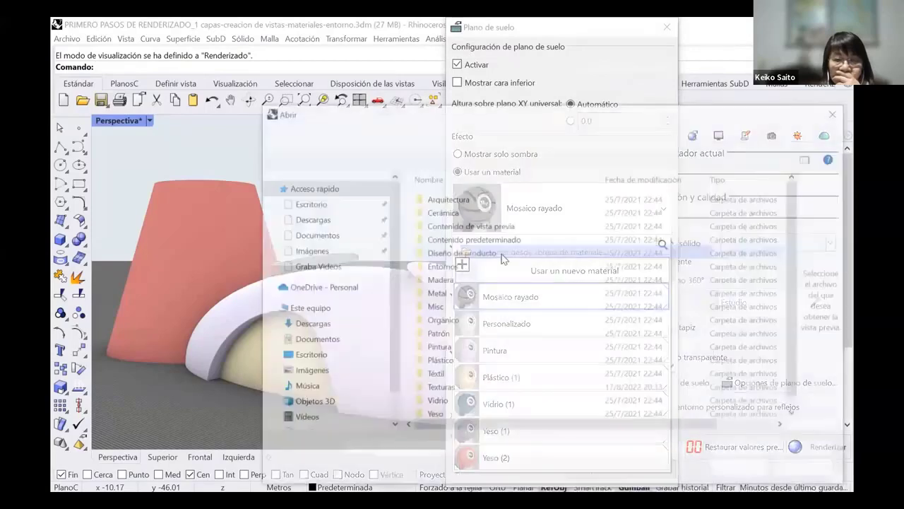
{"action": "double_click", "coordinate": [452, 200]}
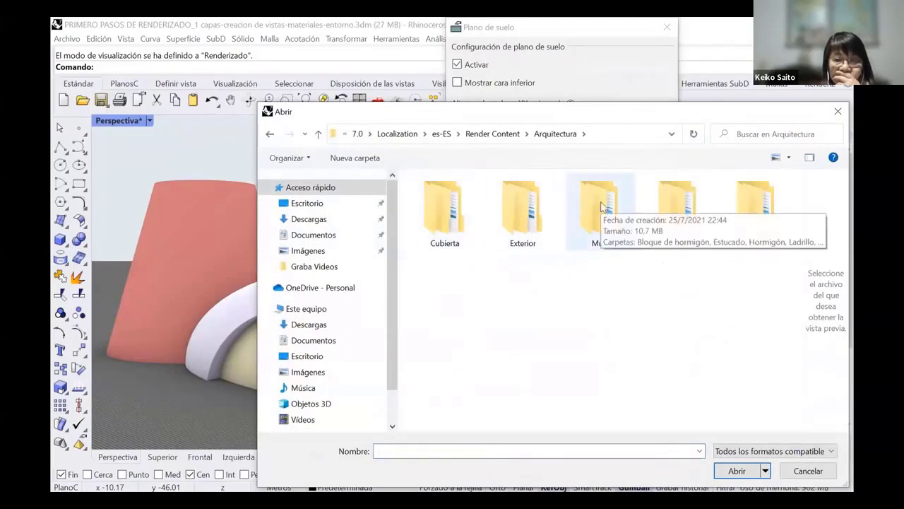
{"action": "double_click", "coordinate": [682, 223]}
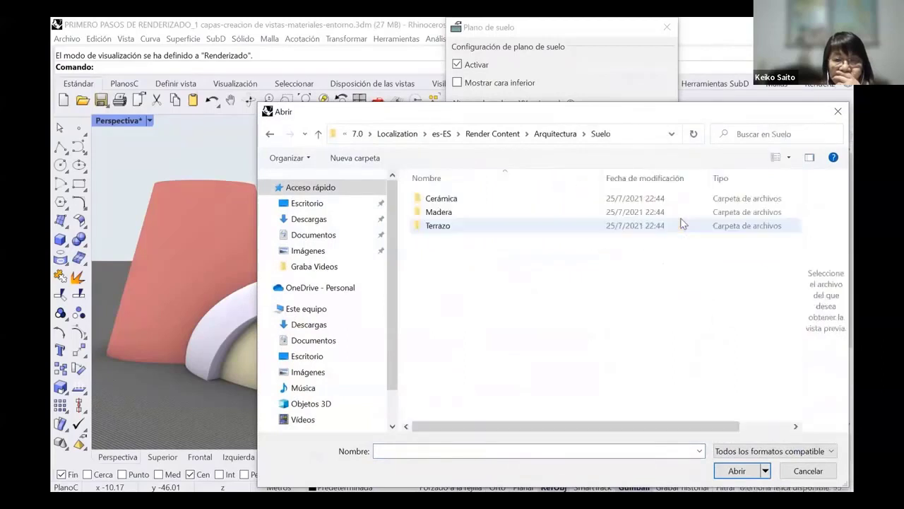
{"action": "left_click", "coordinate": [496, 200]}
{"action": "double_click", "coordinate": [496, 203]}
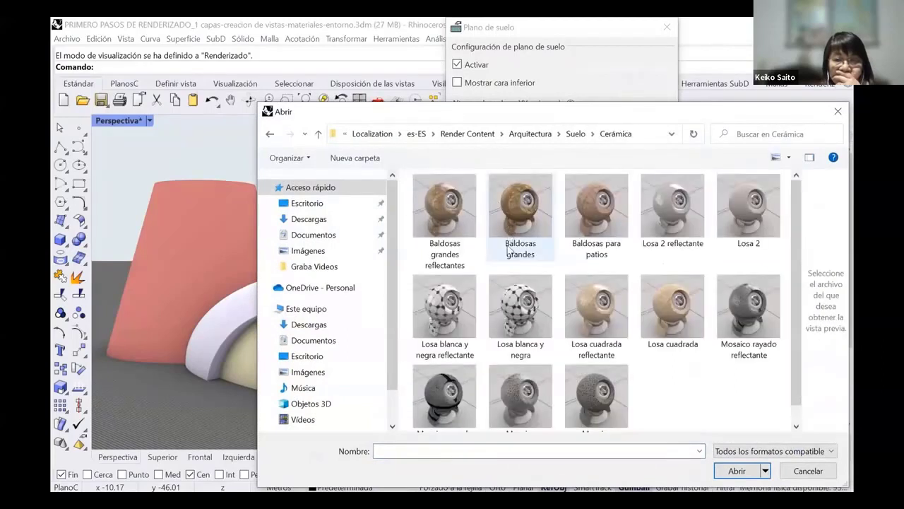
{"action": "scroll", "coordinate": [717, 379], "scroll_direction": "down", "scroll_amount": 1}
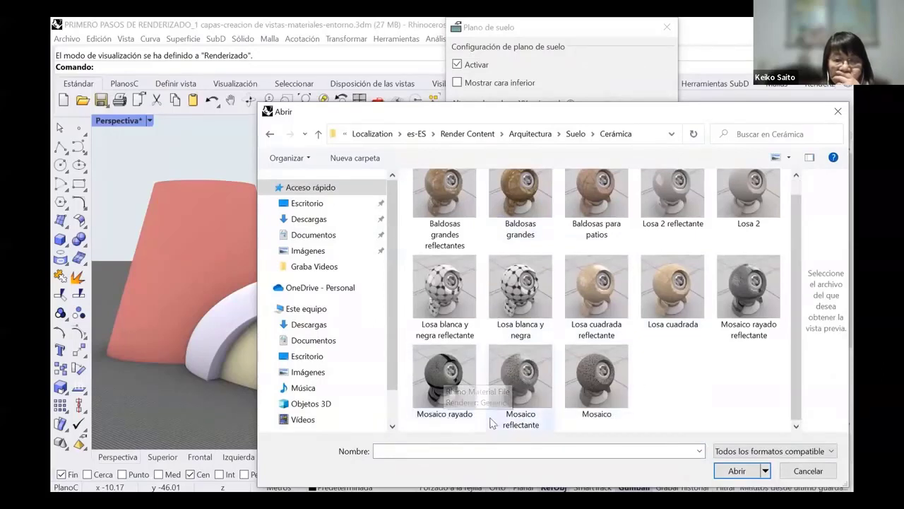
{"action": "left_click", "coordinate": [747, 302]}
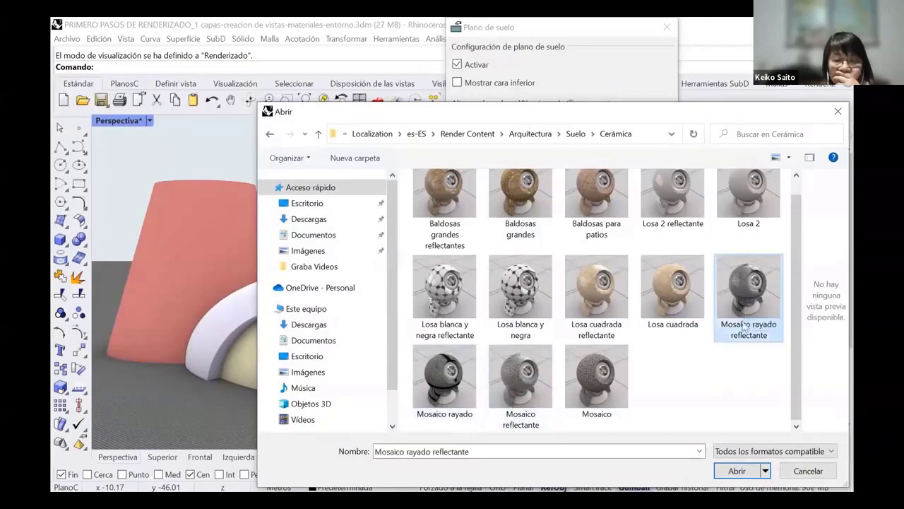
{"action": "left_click", "coordinate": [736, 467]}
{"action": "left_click", "coordinate": [586, 468]}
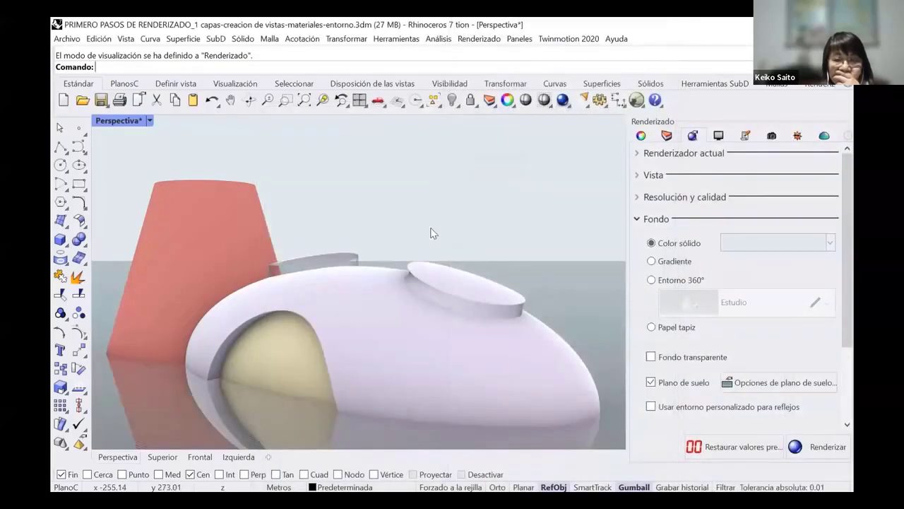
Step: Check the ground reflection, reopen the ground plane options clear of the model, and review the material's Opciones personalizadas and Texturas
{"action": "scroll", "coordinate": [433, 233], "scroll_direction": "down", "scroll_amount": 2}
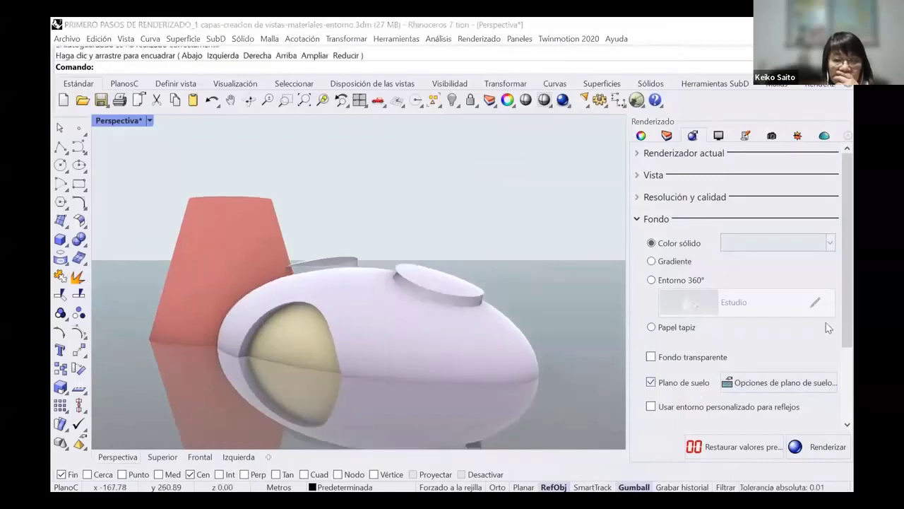
{"action": "left_click", "coordinate": [815, 385]}
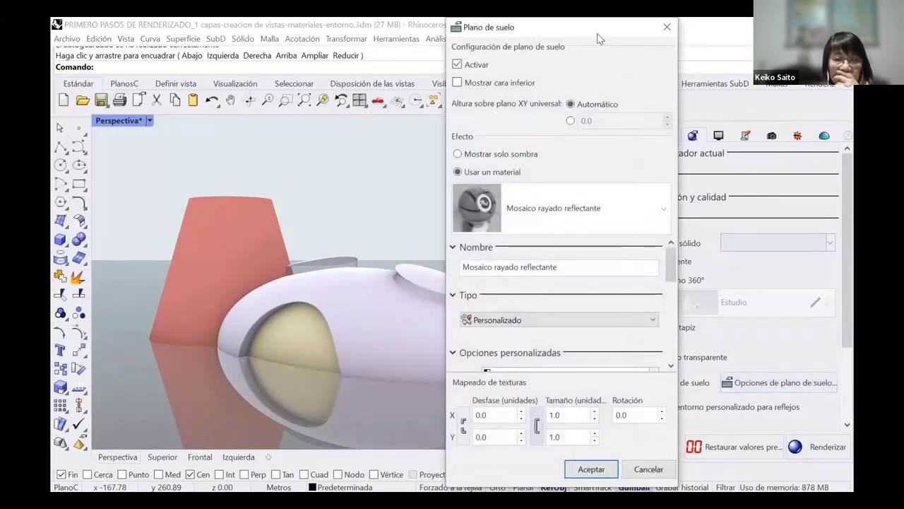
{"action": "left_click_drag", "start_coordinate": [590, 31], "coordinate": [521, 31]}
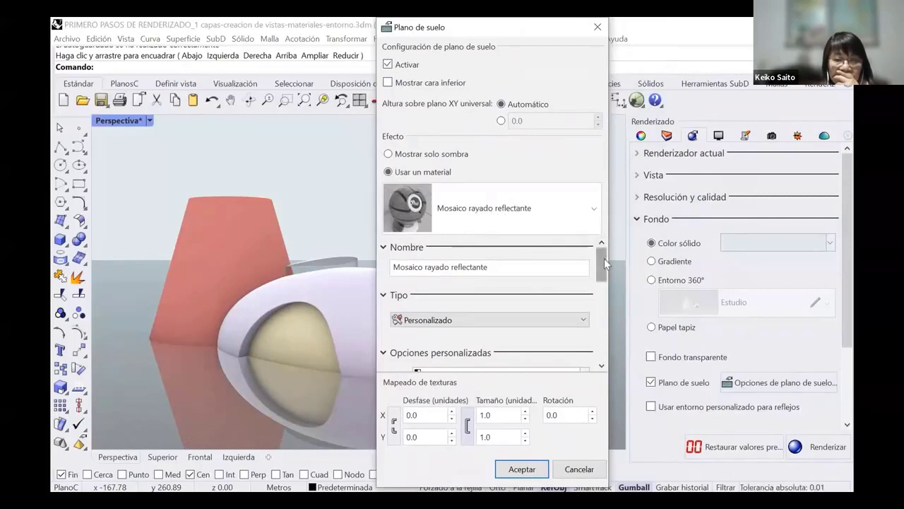
{"action": "left_click_drag", "start_coordinate": [603, 258], "coordinate": [601, 282]}
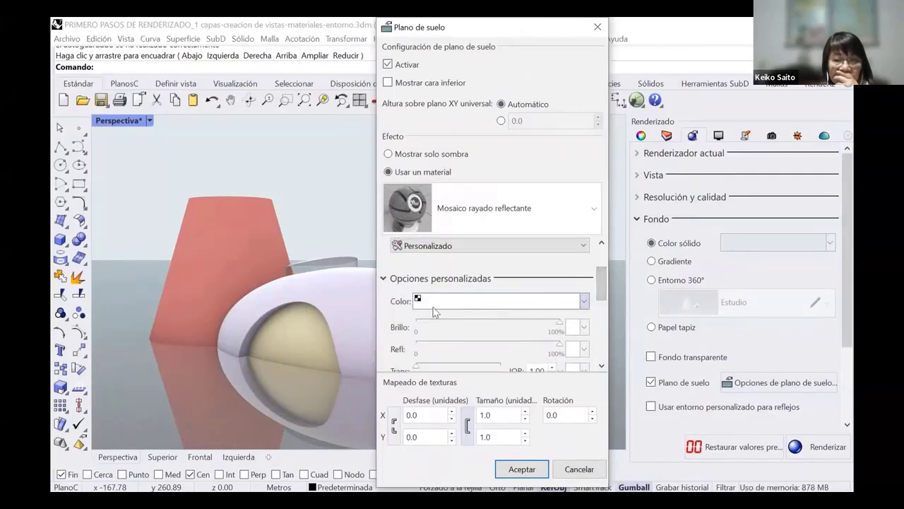
{"action": "scroll", "coordinate": [434, 312], "scroll_direction": "down", "scroll_amount": 3}
{"action": "scroll", "coordinate": [423, 263], "scroll_direction": "up", "scroll_amount": 1}
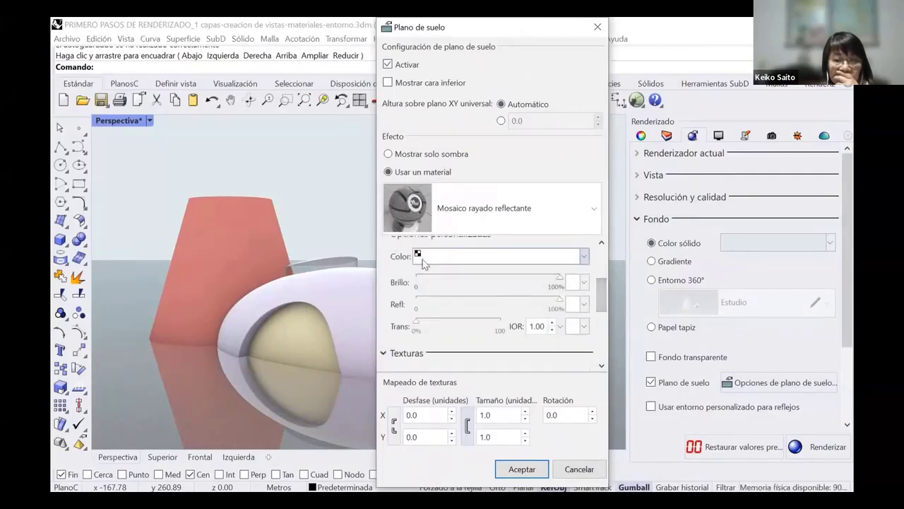
{"action": "scroll", "coordinate": [403, 272], "scroll_direction": "down", "scroll_amount": 1}
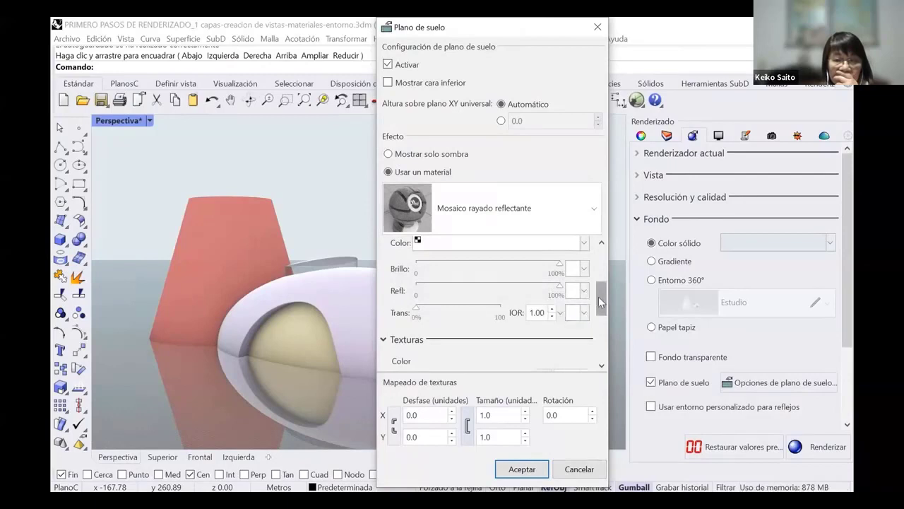
{"action": "left_click_drag", "start_coordinate": [598, 297], "coordinate": [604, 319]}
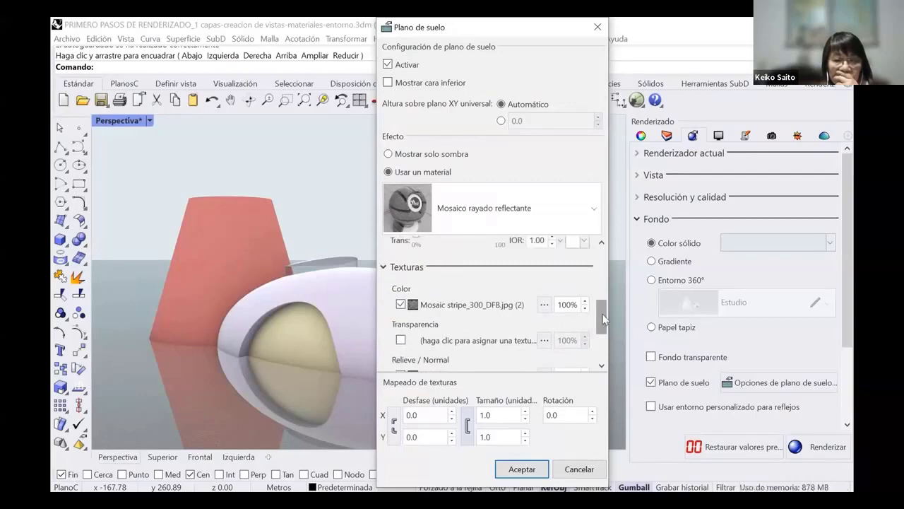
{"action": "scroll", "coordinate": [453, 259], "scroll_direction": "down", "scroll_amount": 1}
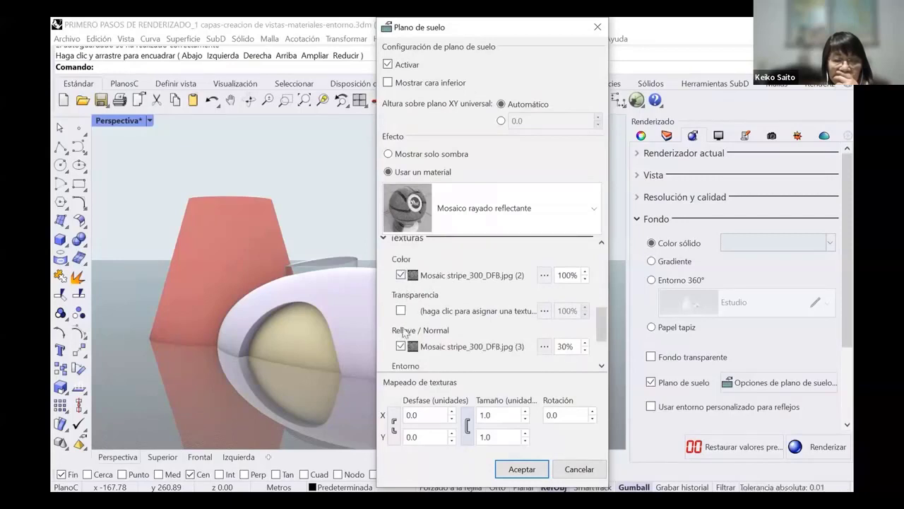
Step: Inspect the bitmap and Mapeado settings of the material's Color texture without changing them
{"action": "left_click", "coordinate": [458, 277]}
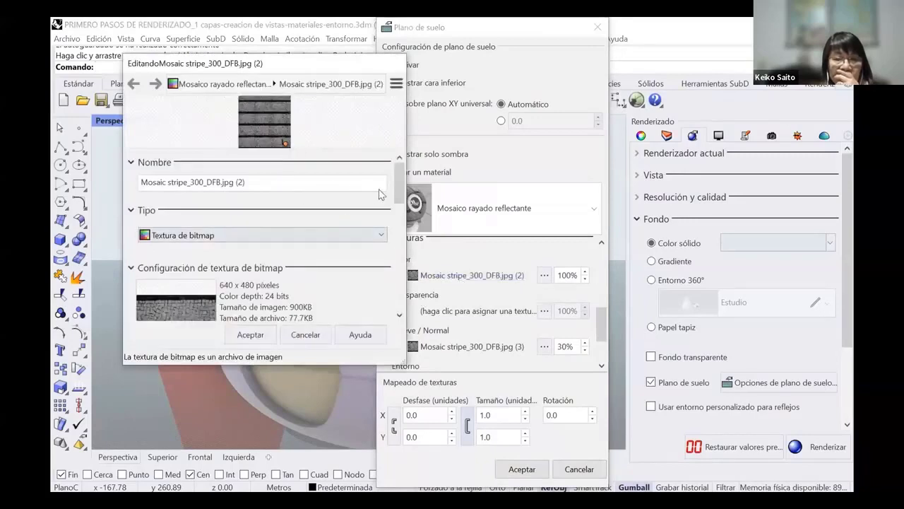
{"action": "left_click_drag", "start_coordinate": [396, 178], "coordinate": [385, 263]}
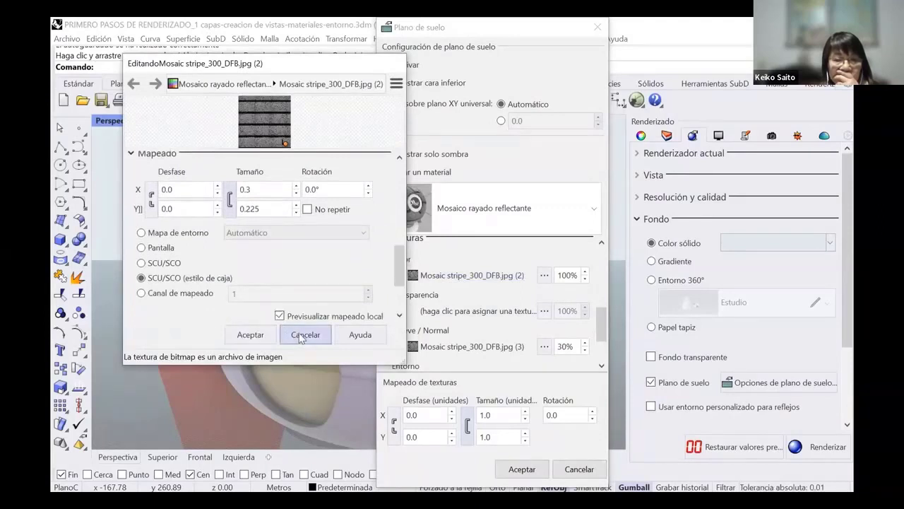
{"action": "left_click", "coordinate": [303, 335]}
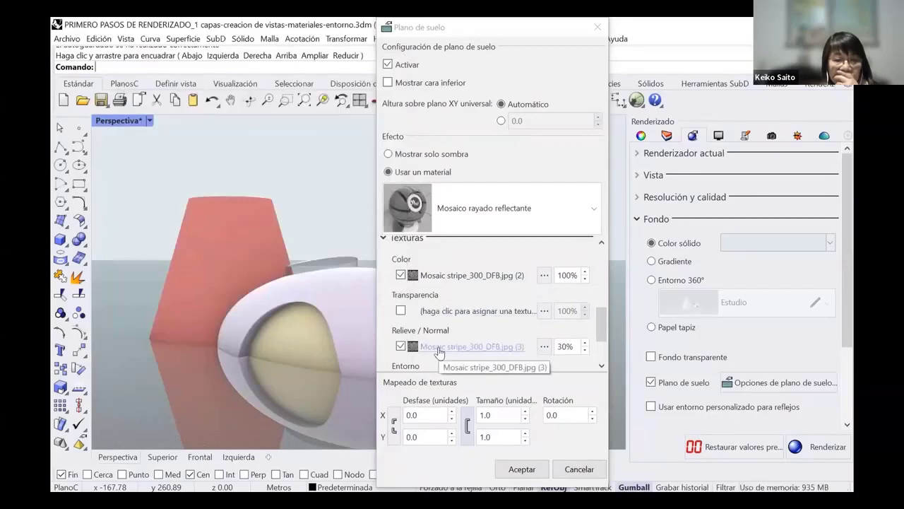
Step: Edit the Relieve / Normal texture using the Mosaic stripe_300_DFB bitmap, review its file and Mapeado settings, and accept it
{"action": "left_click", "coordinate": [439, 351]}
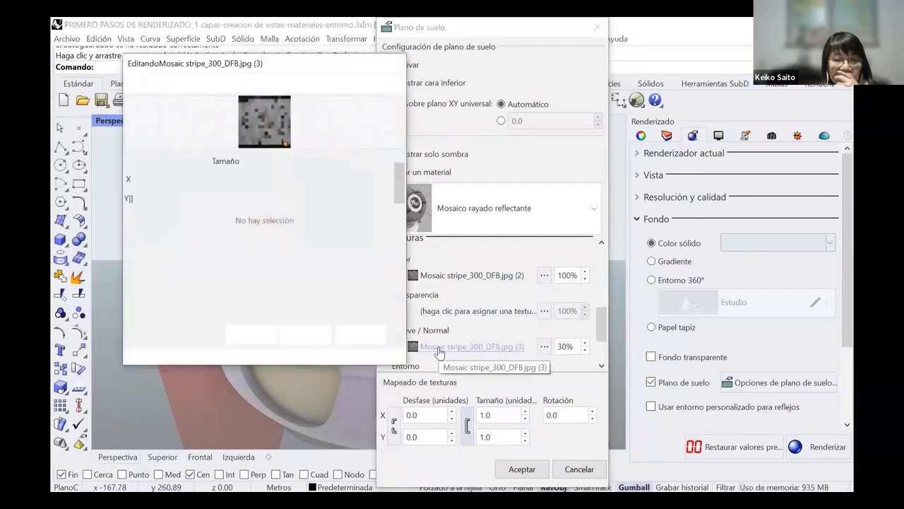
{"action": "scroll", "coordinate": [319, 236], "scroll_direction": "down", "scroll_amount": 3}
{"action": "scroll", "coordinate": [319, 236], "scroll_direction": "down", "scroll_amount": 2}
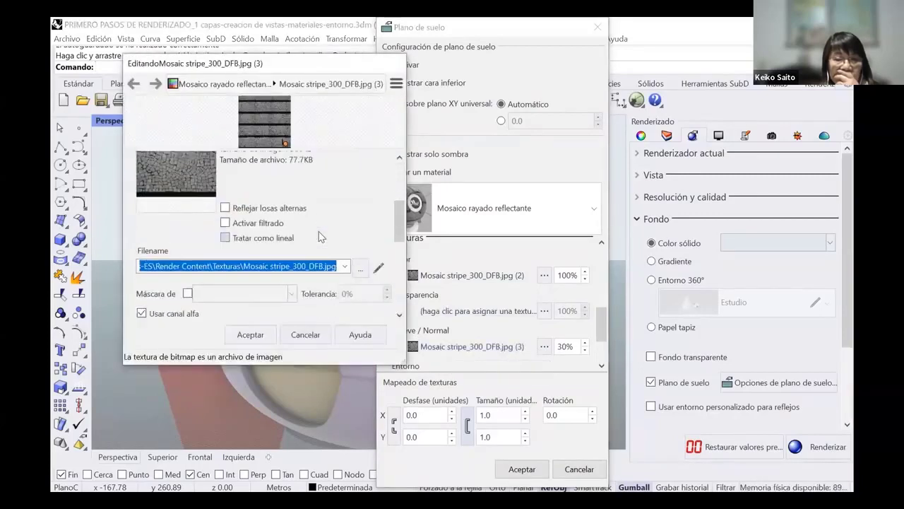
{"action": "scroll", "coordinate": [320, 236], "scroll_direction": "down", "scroll_amount": 2}
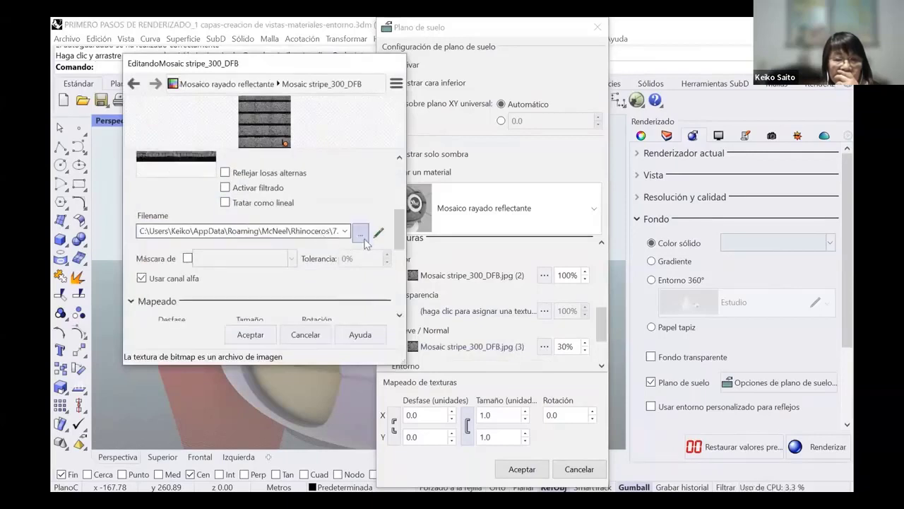
{"action": "left_click_drag", "start_coordinate": [398, 238], "coordinate": [397, 271]}
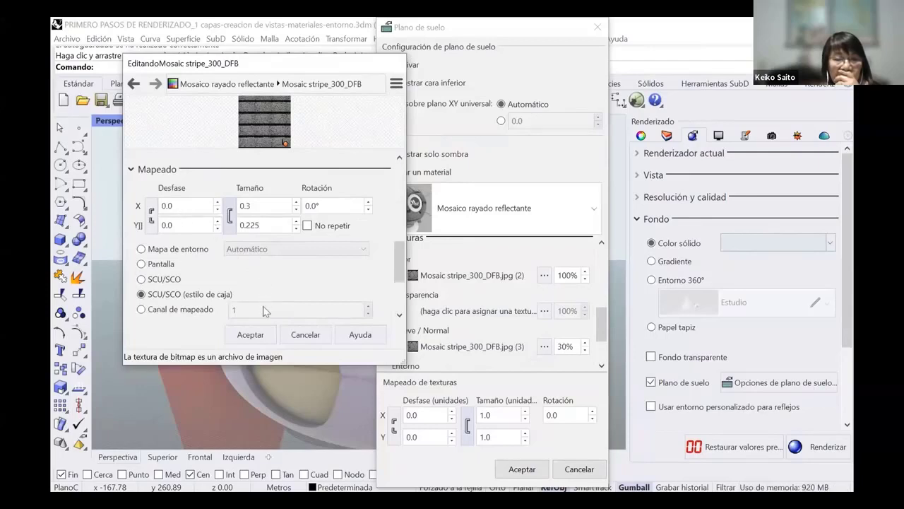
{"action": "left_click", "coordinate": [250, 334]}
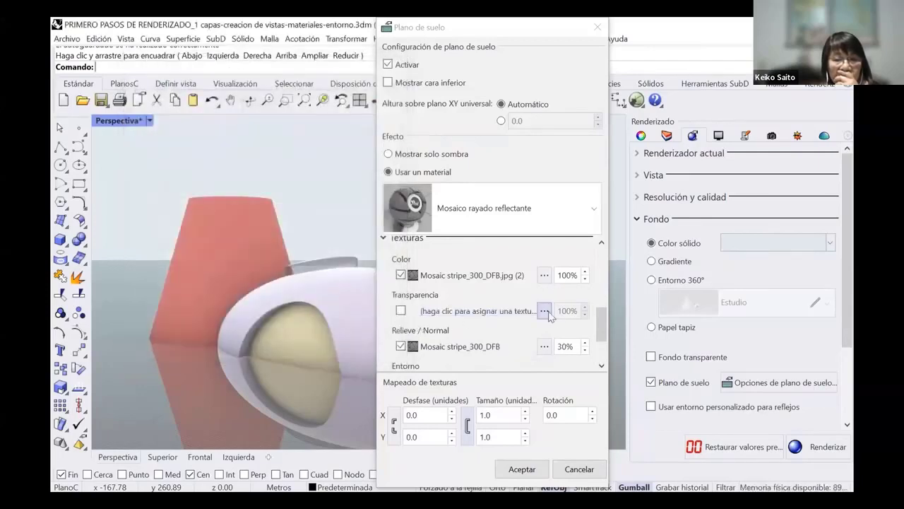
Step: Expand the material's Opciones avanzadas, review its reflection and transparency settings, move the dialog clear of the model and accept the ground plane
{"action": "scroll", "coordinate": [600, 316], "scroll_direction": "down", "scroll_amount": 3}
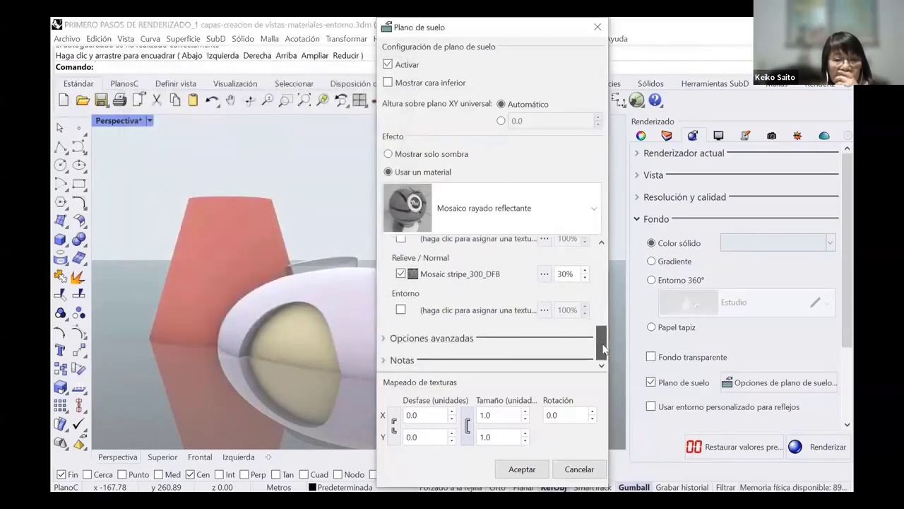
{"action": "left_click", "coordinate": [390, 339]}
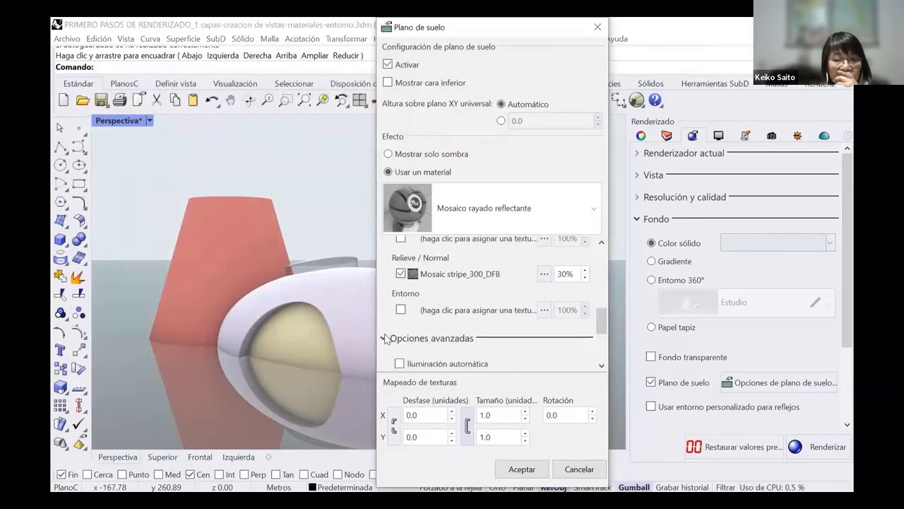
{"action": "scroll", "coordinate": [453, 343], "scroll_direction": "down", "scroll_amount": 2}
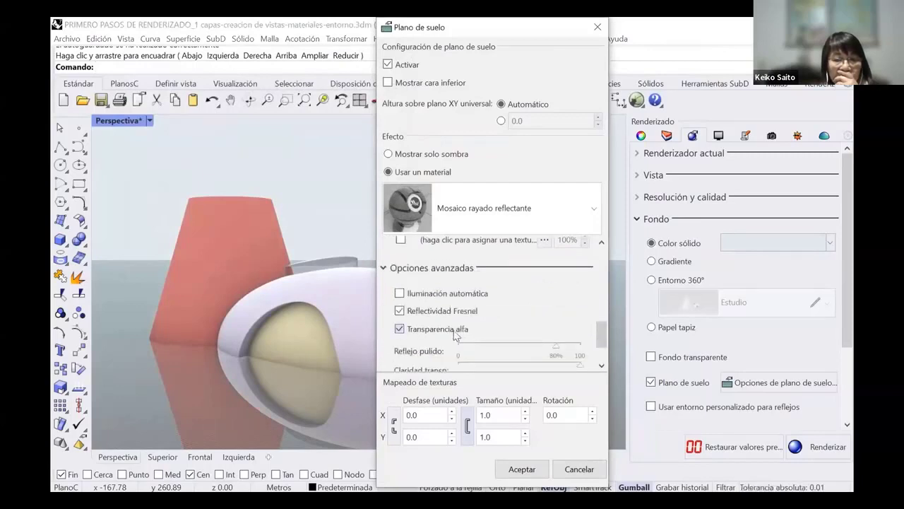
{"action": "scroll", "coordinate": [455, 335], "scroll_direction": "down", "scroll_amount": 1}
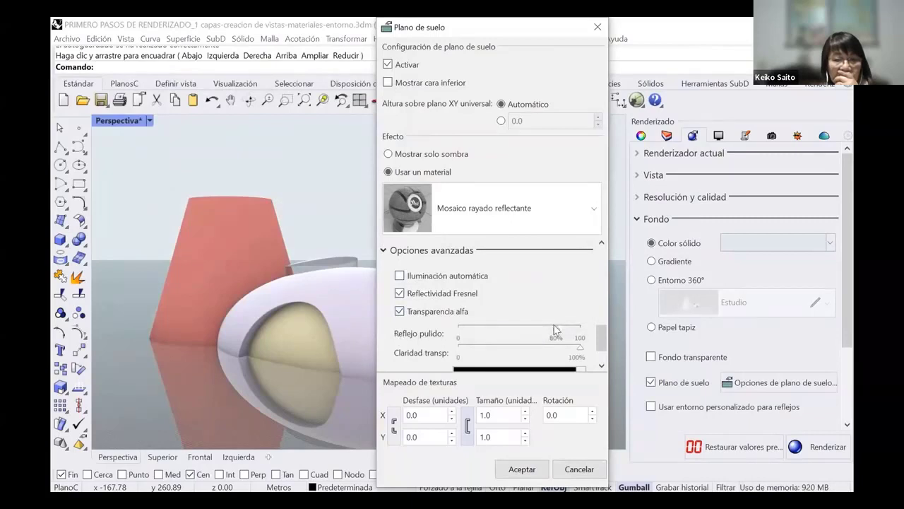
{"action": "scroll", "coordinate": [555, 332], "scroll_direction": "down", "scroll_amount": 2}
{"action": "left_click_drag", "start_coordinate": [473, 29], "coordinate": [683, 35]}
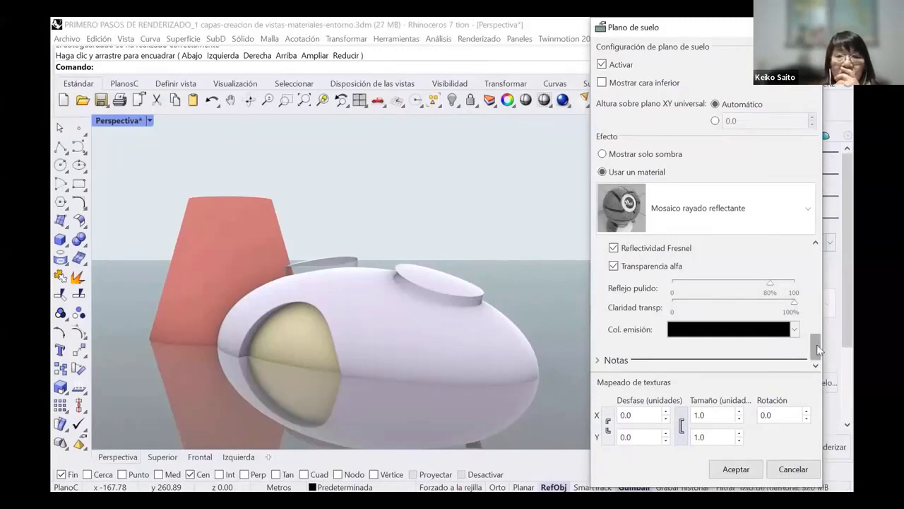
{"action": "left_click_drag", "start_coordinate": [817, 349], "coordinate": [818, 297]}
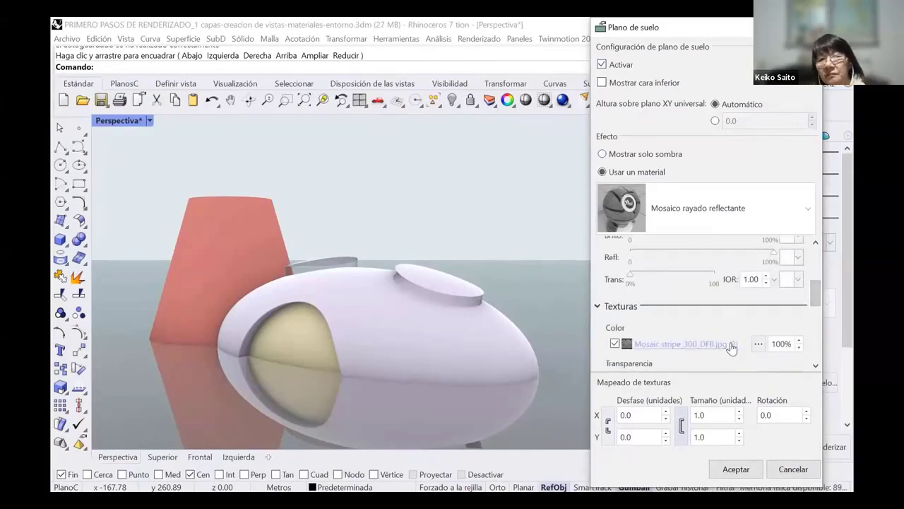
{"action": "left_click", "coordinate": [735, 469]}
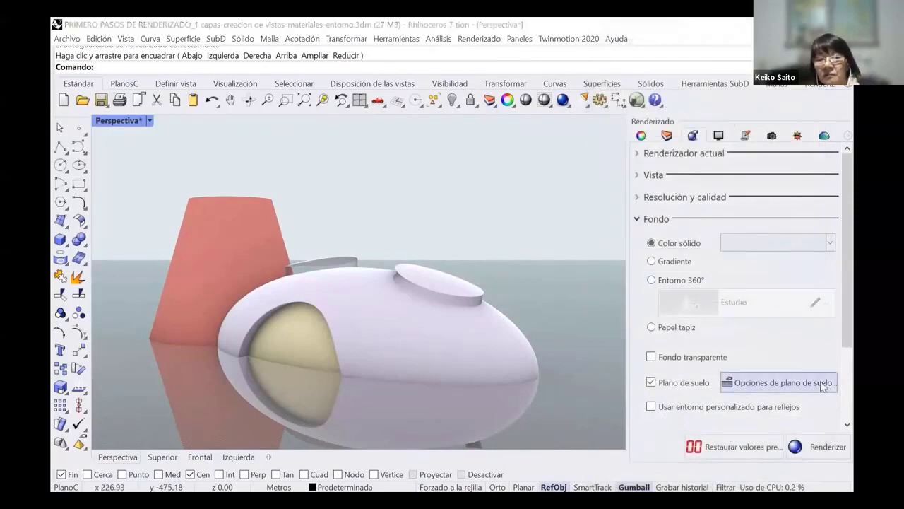
Step: Reopen the ground plane options and bring up the list of materials available for the ground
{"action": "left_click", "coordinate": [777, 382]}
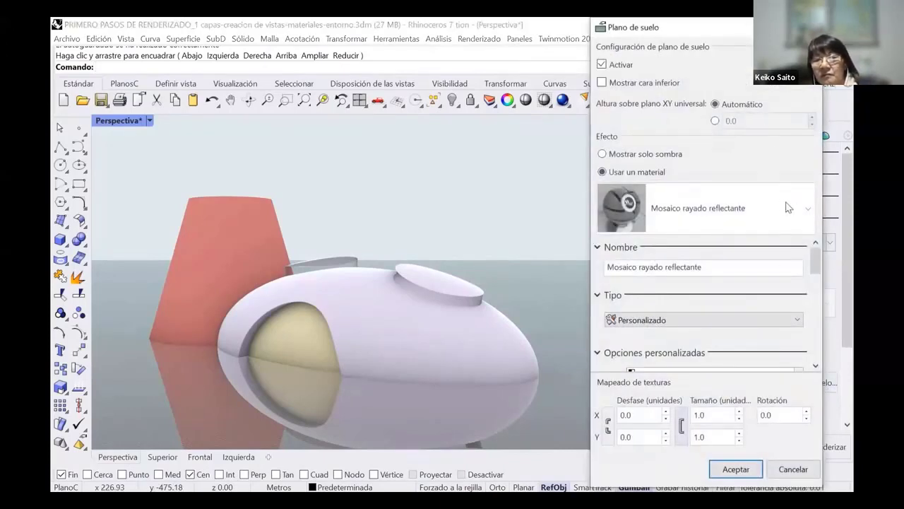
{"action": "left_click", "coordinate": [808, 209]}
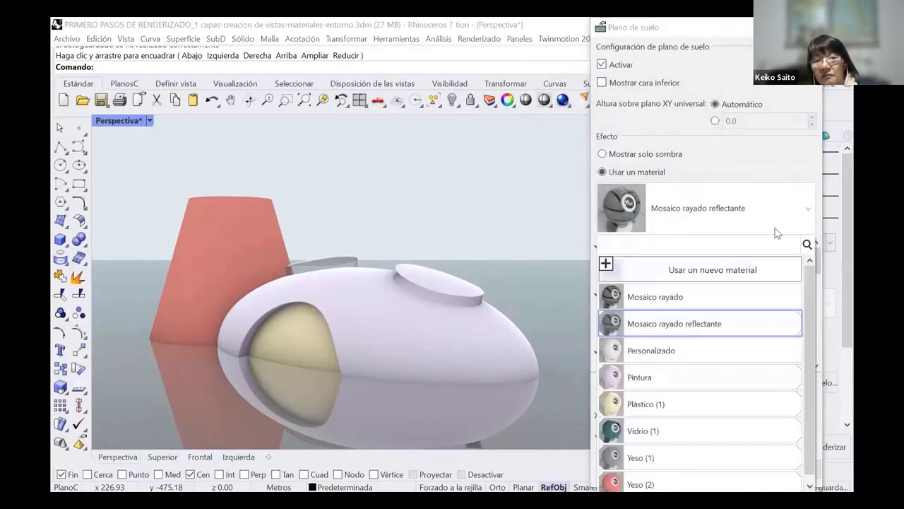
Step: Assign the Mosaico rayado material to the ground plane and review its advanced material options
{"action": "left_click", "coordinate": [694, 296]}
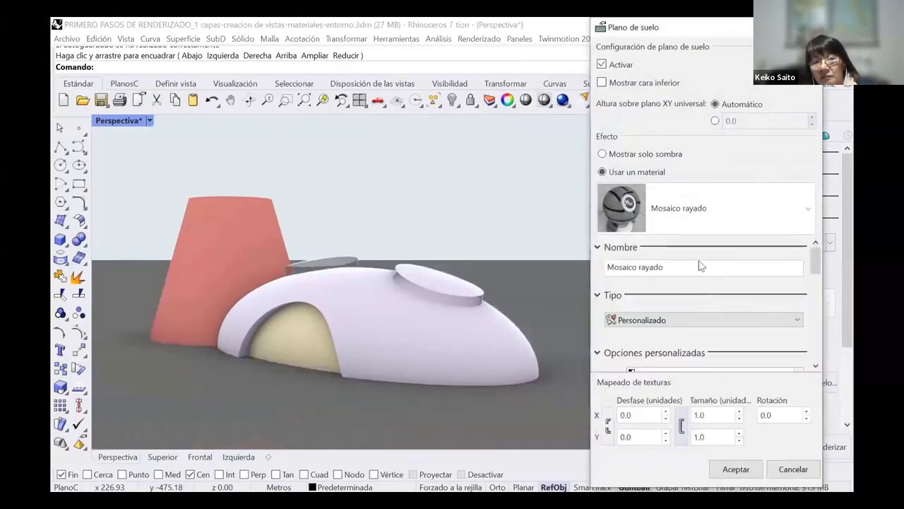
{"action": "left_click_drag", "start_coordinate": [816, 250], "coordinate": [810, 329]}
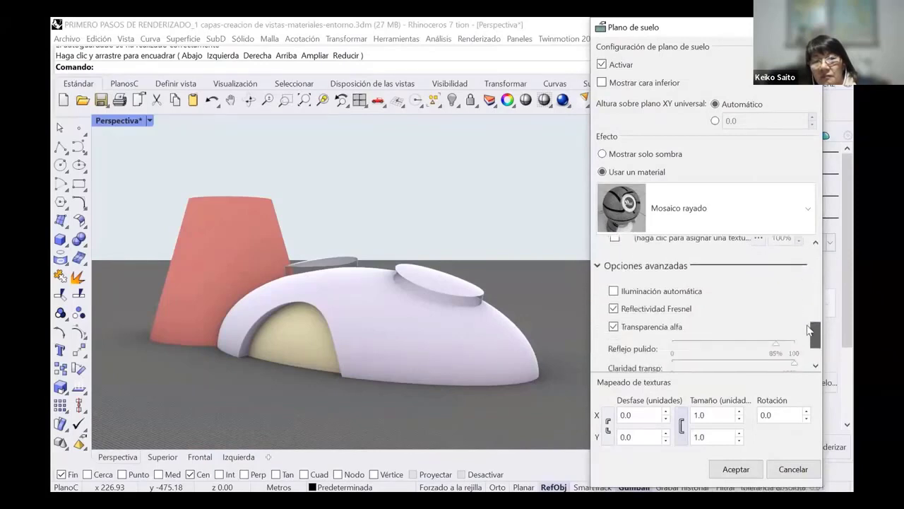
{"action": "scroll", "coordinate": [810, 329], "scroll_direction": "down", "scroll_amount": 1}
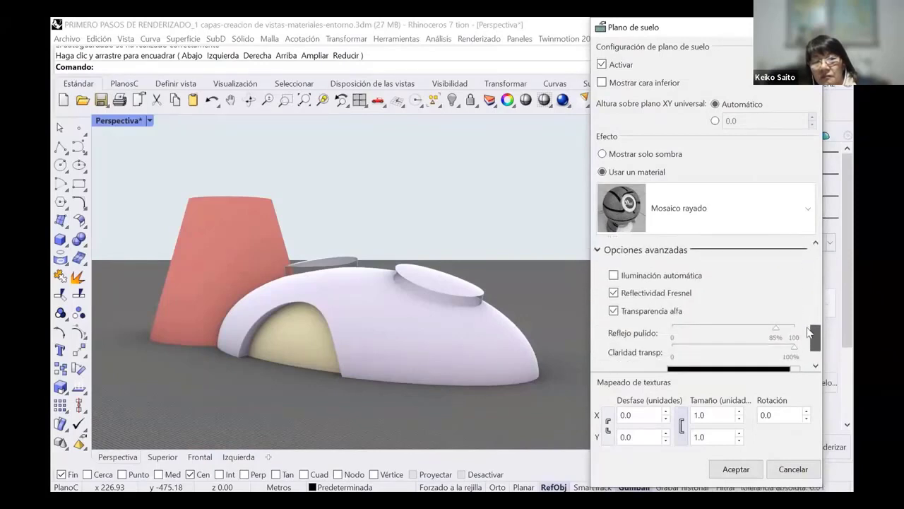
{"action": "left_click_drag", "start_coordinate": [810, 330], "coordinate": [805, 340]}
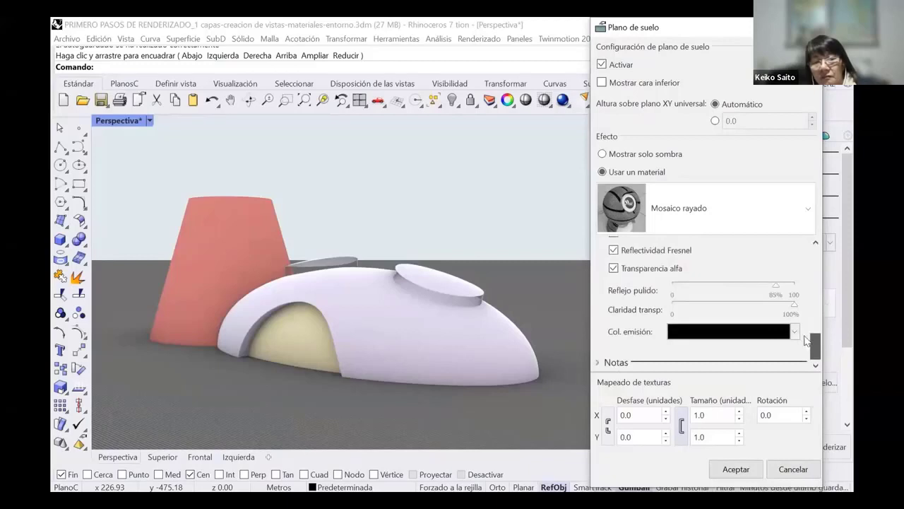
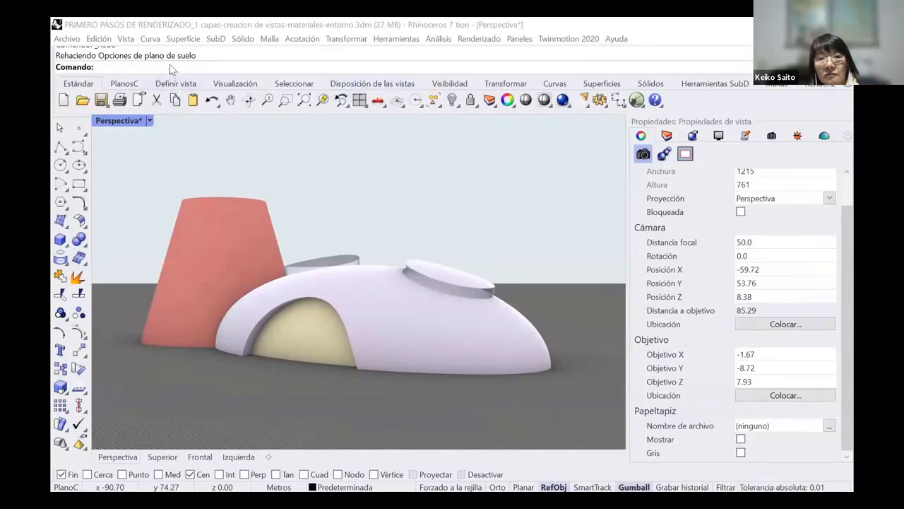
Step: Purge all unused items from the model with Depurar, keeping every category set to Sí, and expand the command history to read the report
{"action": "type", "text": "Depurar"}
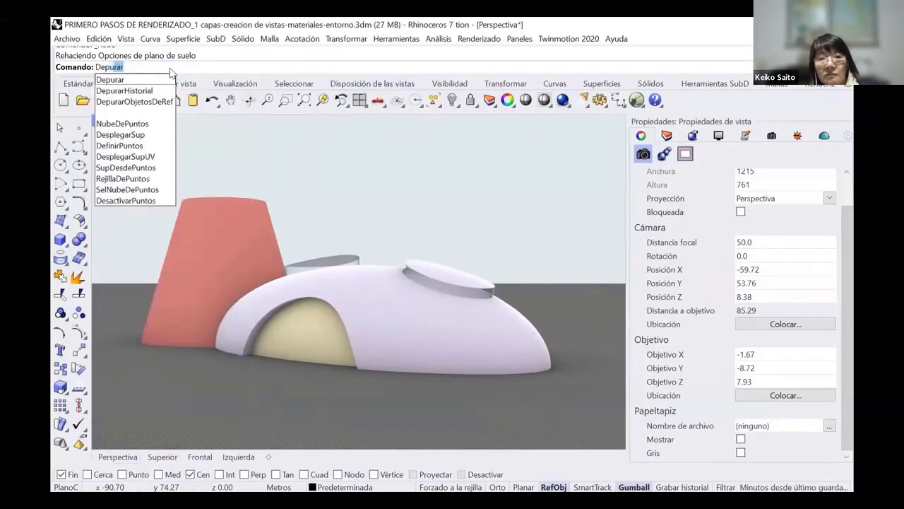
{"action": "key", "text": "Return"}
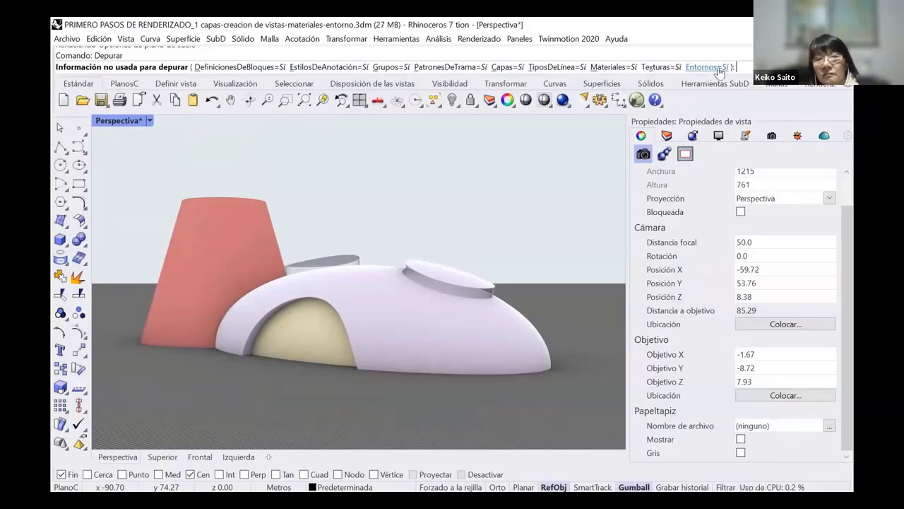
{"action": "key", "text": "Return"}
{"action": "left_click_drag", "start_coordinate": [719, 74], "coordinate": [772, 103]}
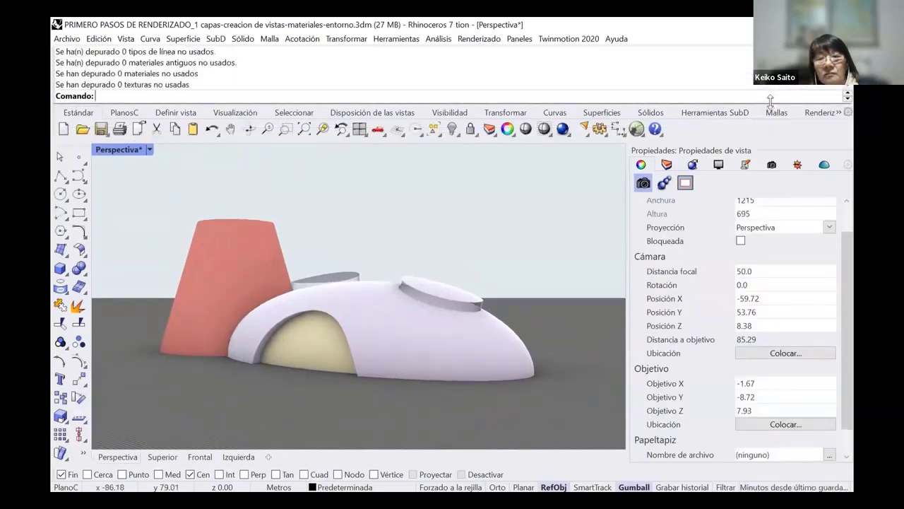
{"action": "scroll", "coordinate": [152, 61], "scroll_direction": "up", "scroll_amount": 1}
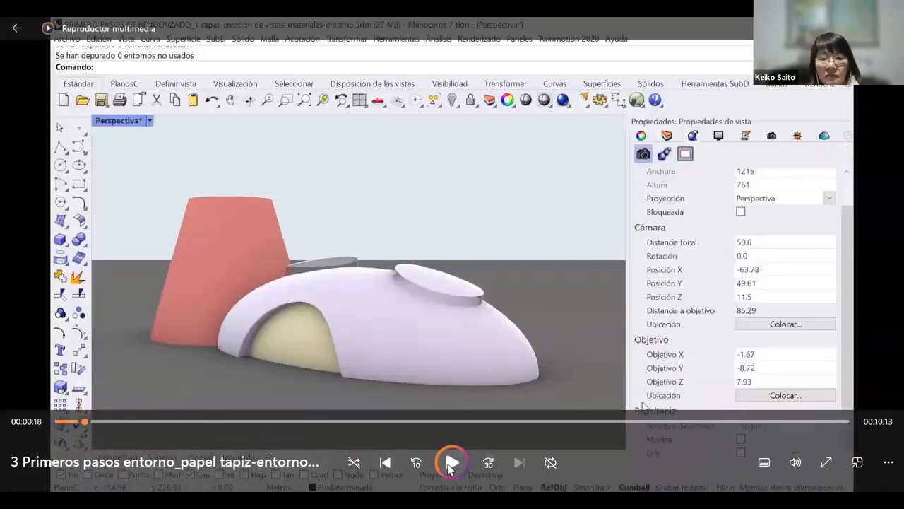
Step: Load the image PAPEL TAPIZ pngegg(30) from the fondos abstractos folder as the Perspectiva viewport's wallpaper
{"action": "left_click", "coordinate": [452, 469]}
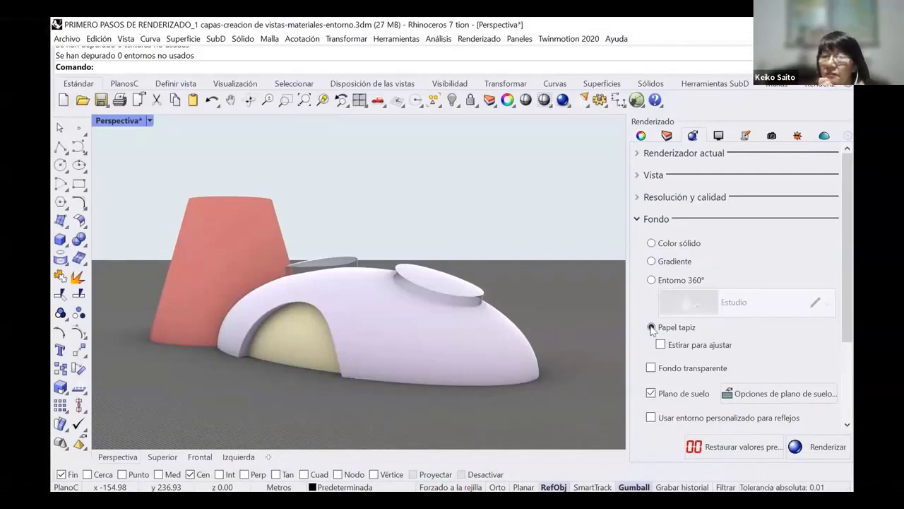
{"action": "left_click", "coordinate": [640, 136]}
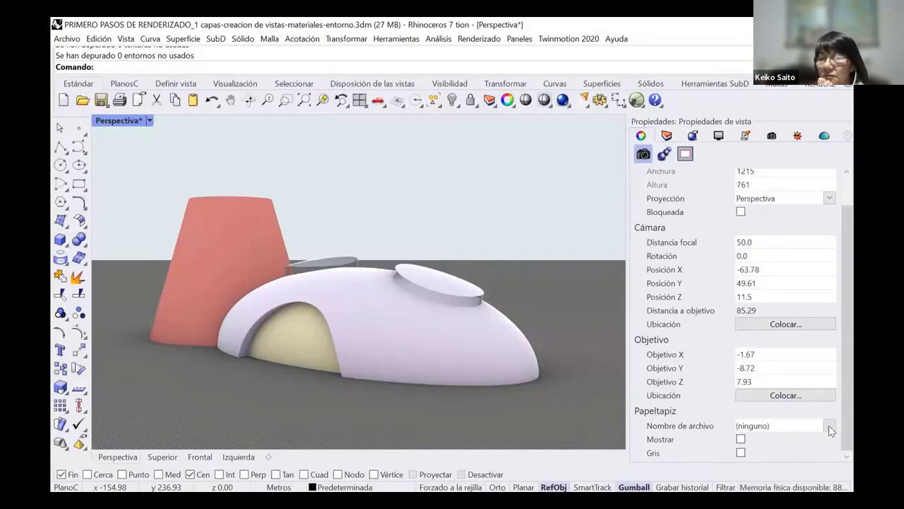
{"action": "left_click", "coordinate": [829, 425]}
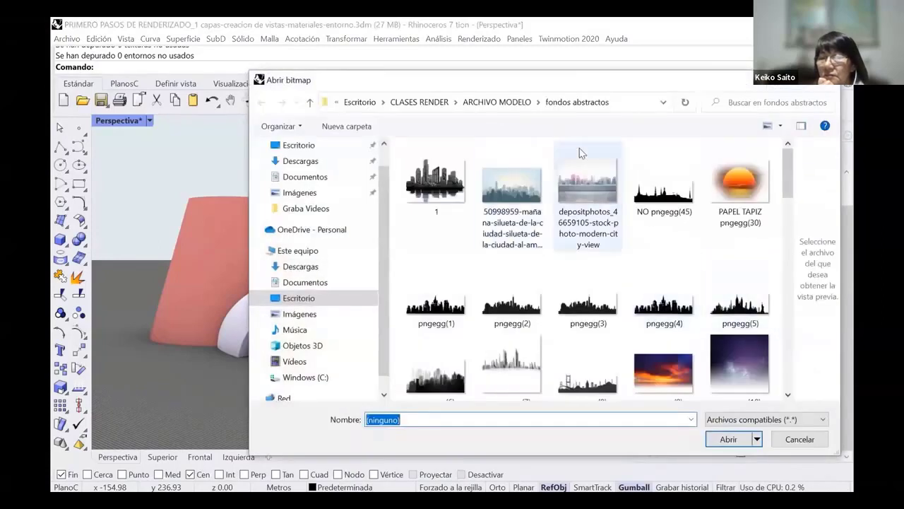
{"action": "left_click", "coordinate": [742, 180]}
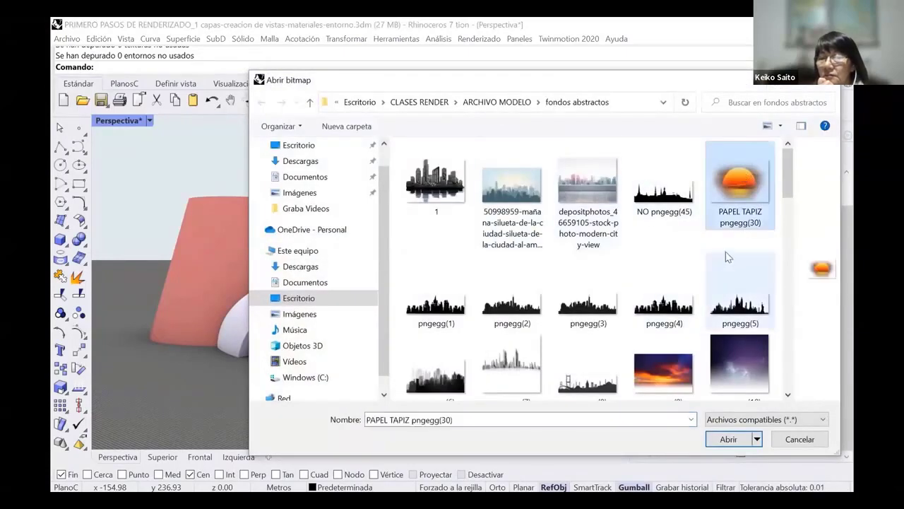
{"action": "left_click", "coordinate": [726, 439]}
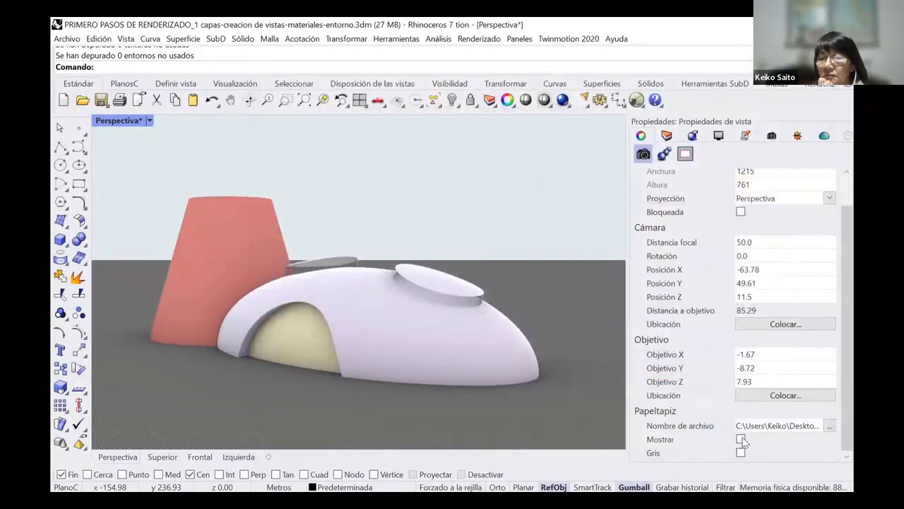
Step: Show the wallpaper in the viewport and switch its grey display on and back off
{"action": "left_click", "coordinate": [741, 439]}
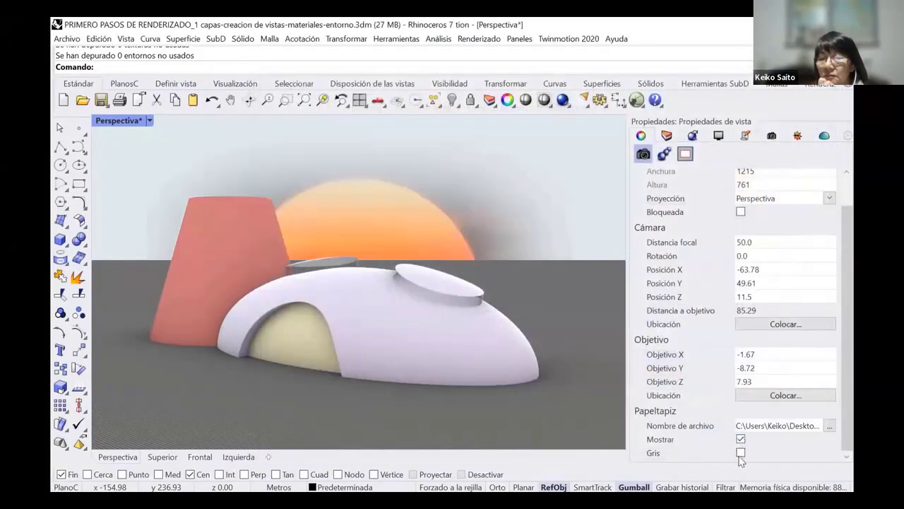
{"action": "left_click", "coordinate": [740, 453]}
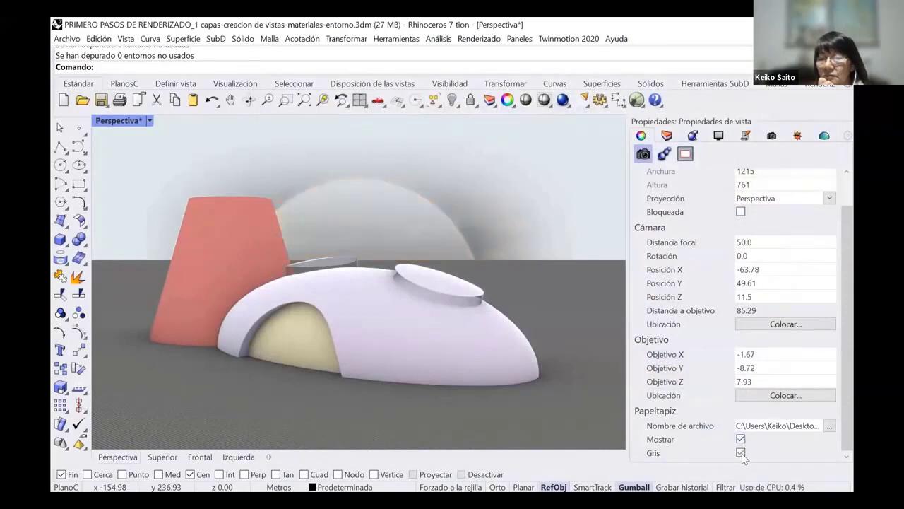
{"action": "left_click", "coordinate": [740, 453]}
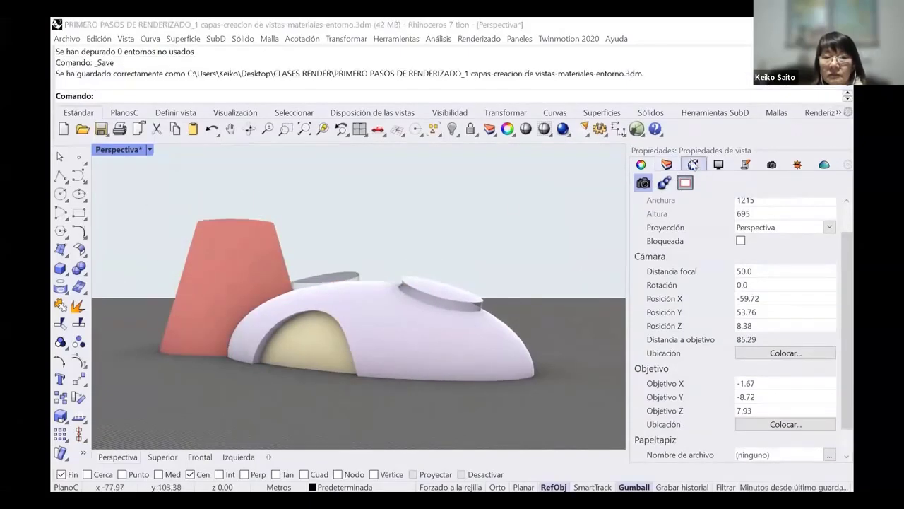
Step: Set the render background to the 360° environment Estudio and review its basic environment options, including background image and projection
{"action": "left_click", "coordinate": [693, 164]}
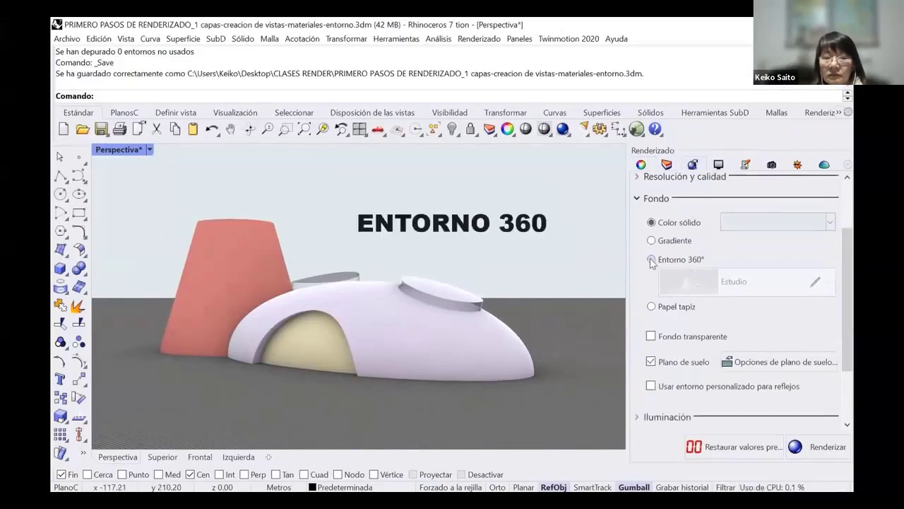
{"action": "left_click", "coordinate": [651, 260]}
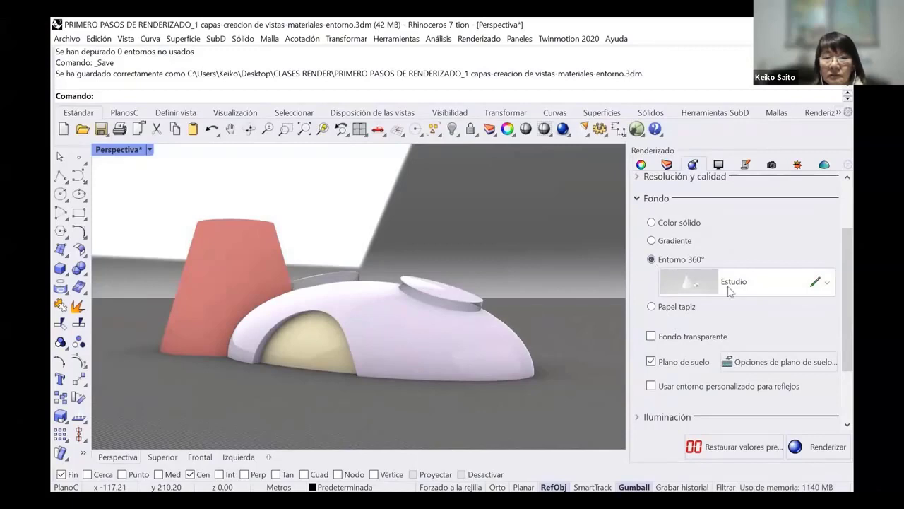
{"action": "left_click", "coordinate": [815, 282]}
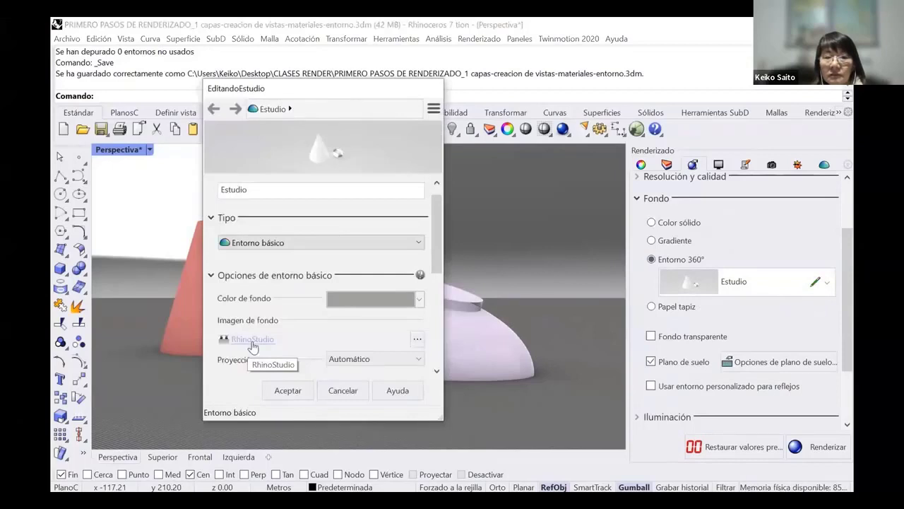
{"action": "scroll", "coordinate": [316, 292], "scroll_direction": "down", "scroll_amount": 1}
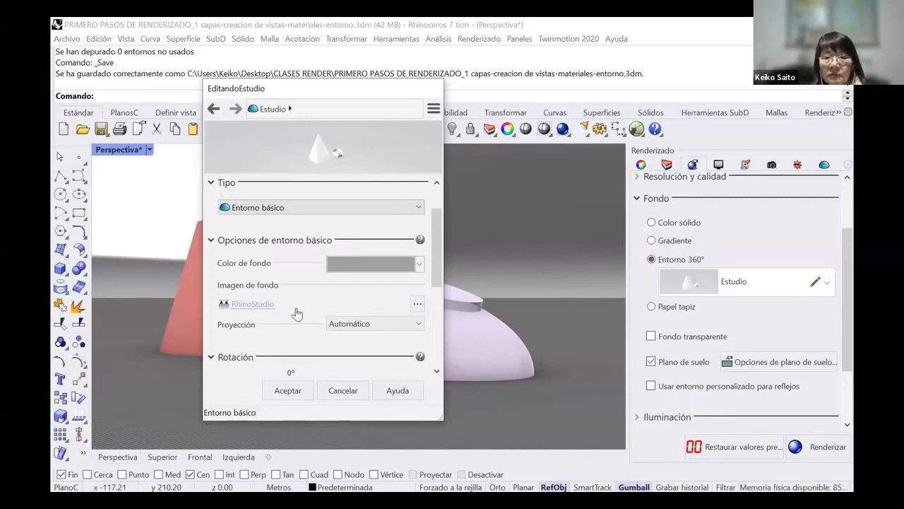
{"action": "left_click_drag", "start_coordinate": [339, 88], "coordinate": [692, 115]}
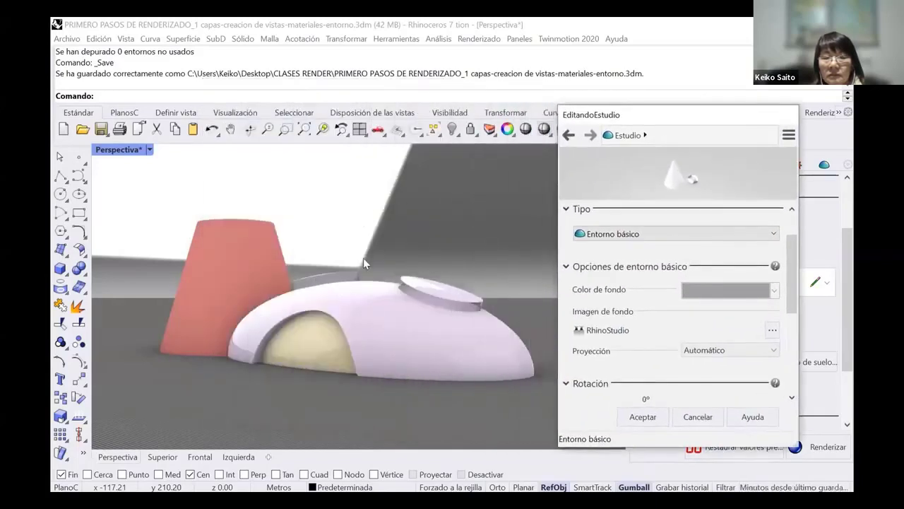
{"action": "left_click", "coordinate": [650, 418]}
Step: Set the render background back to a solid color and restore the saved view Perspectiva
{"action": "right_click_drag", "start_coordinate": [499, 307], "coordinate": [515, 353]}
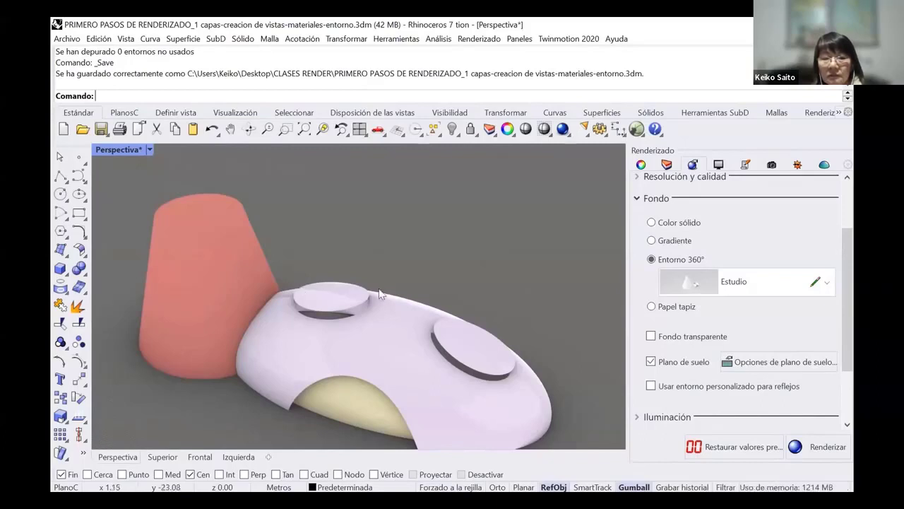
{"action": "scroll", "coordinate": [378, 291], "scroll_direction": "down", "scroll_amount": 2}
{"action": "right_click_drag", "start_coordinate": [414, 330], "coordinate": [382, 338]}
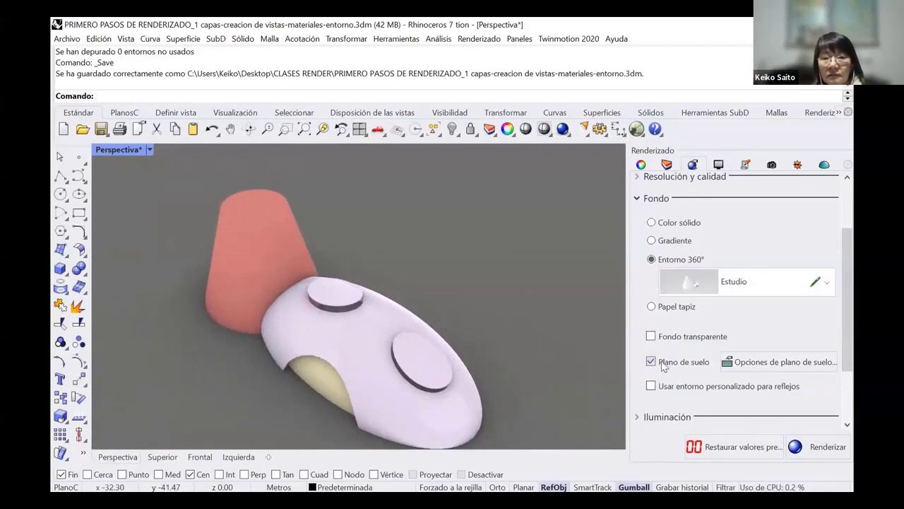
{"action": "left_click", "coordinate": [651, 223]}
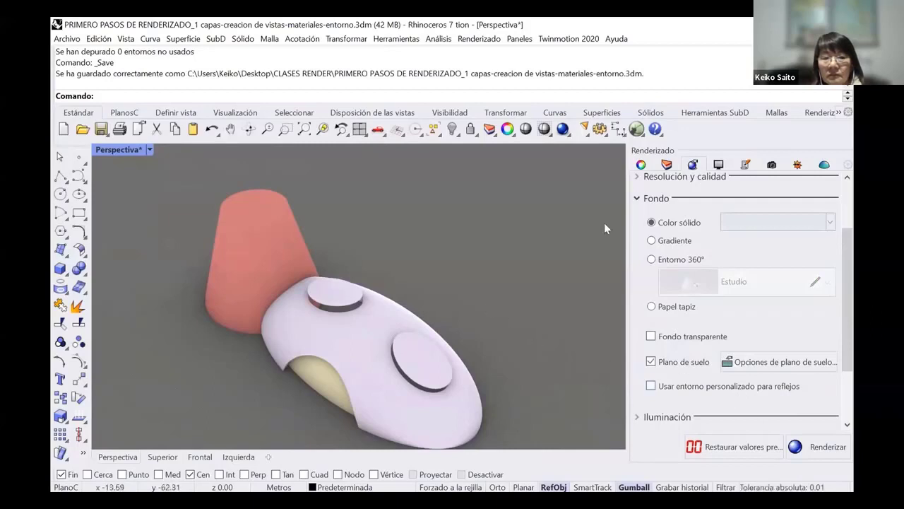
{"action": "left_click", "coordinate": [771, 165]}
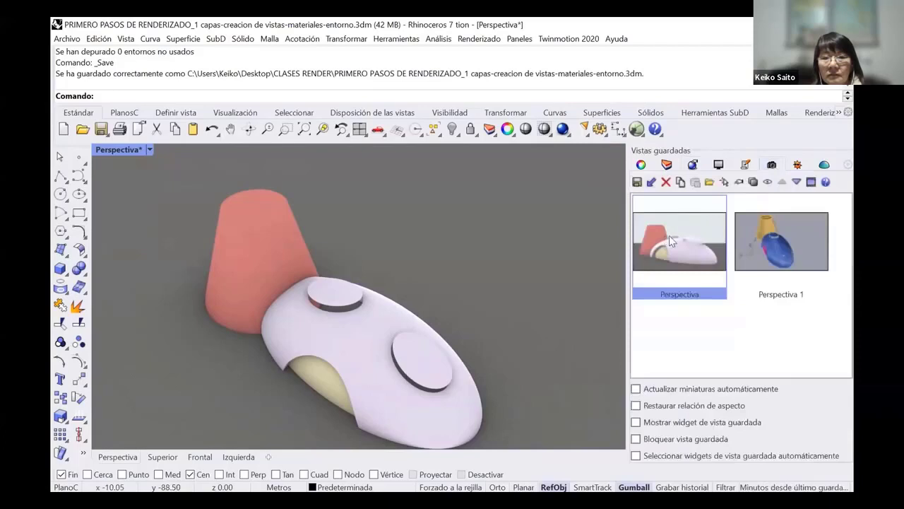
{"action": "double_click", "coordinate": [669, 240]}
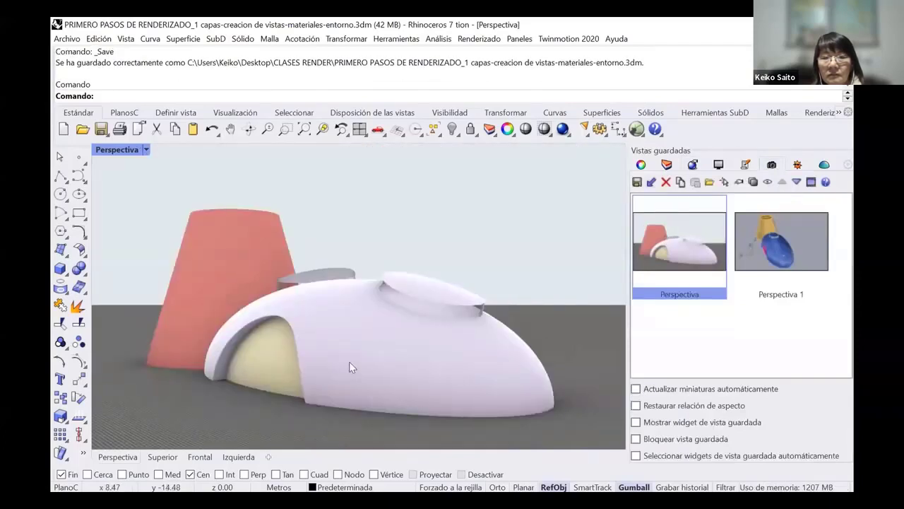
Step: Set the render background to a 360° environment and import Estudio Dublín from the environment library
{"action": "left_click", "coordinate": [693, 165]}
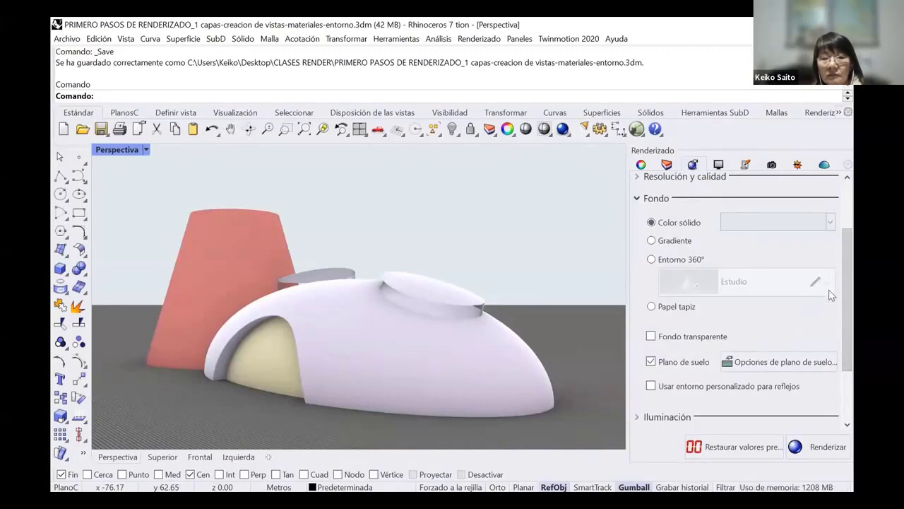
{"action": "left_click", "coordinate": [673, 263]}
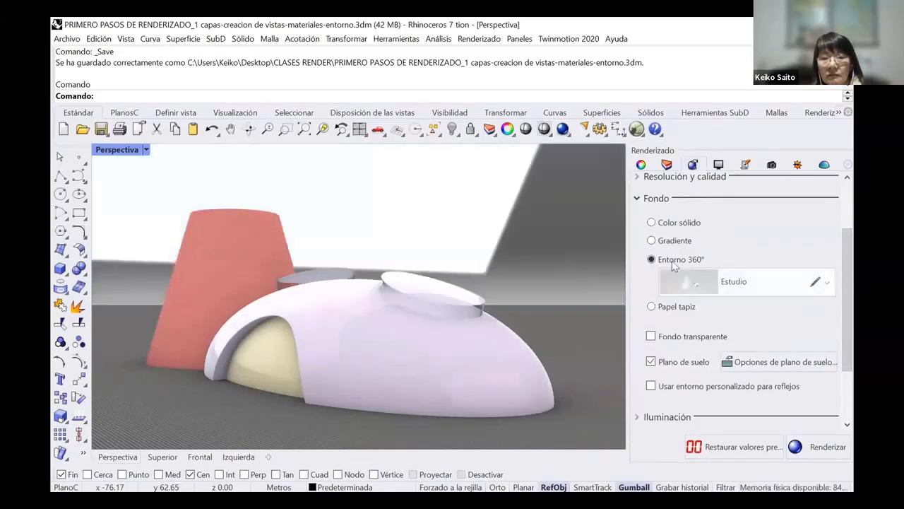
{"action": "left_click", "coordinate": [828, 283]}
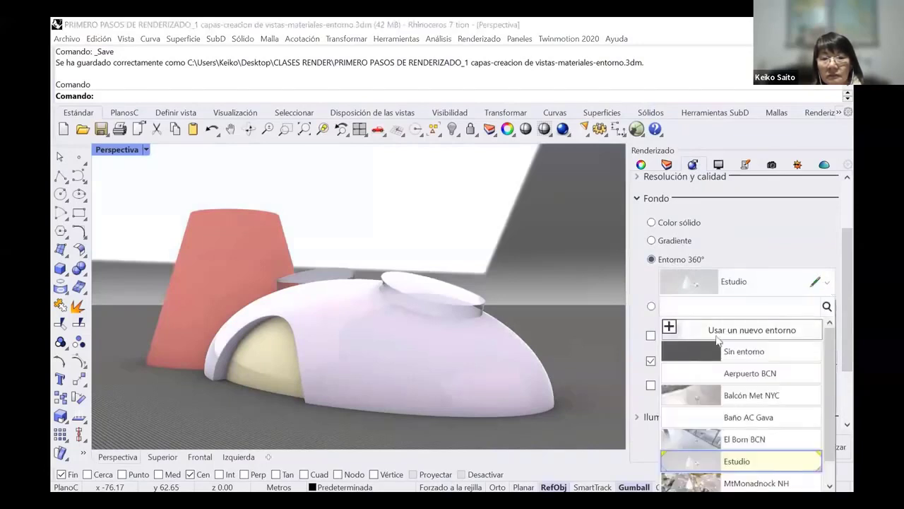
{"action": "left_click", "coordinate": [669, 329]}
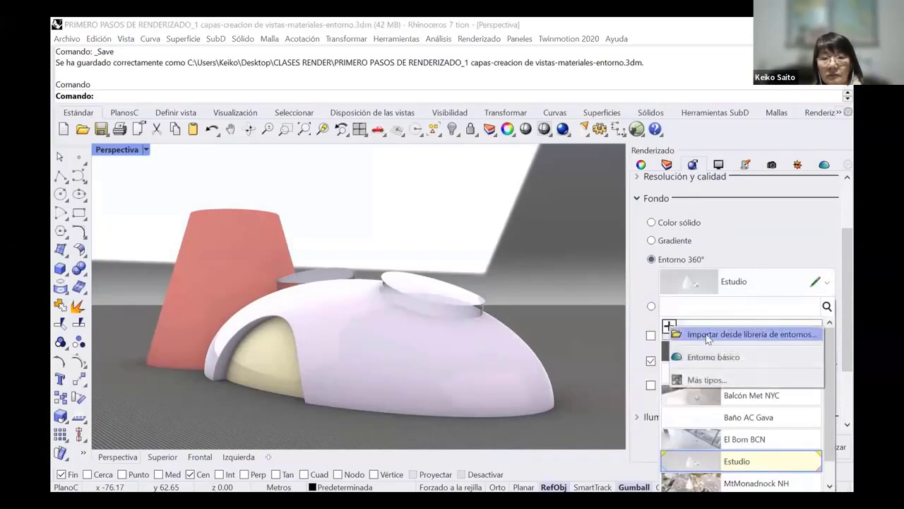
{"action": "left_click", "coordinate": [706, 333]}
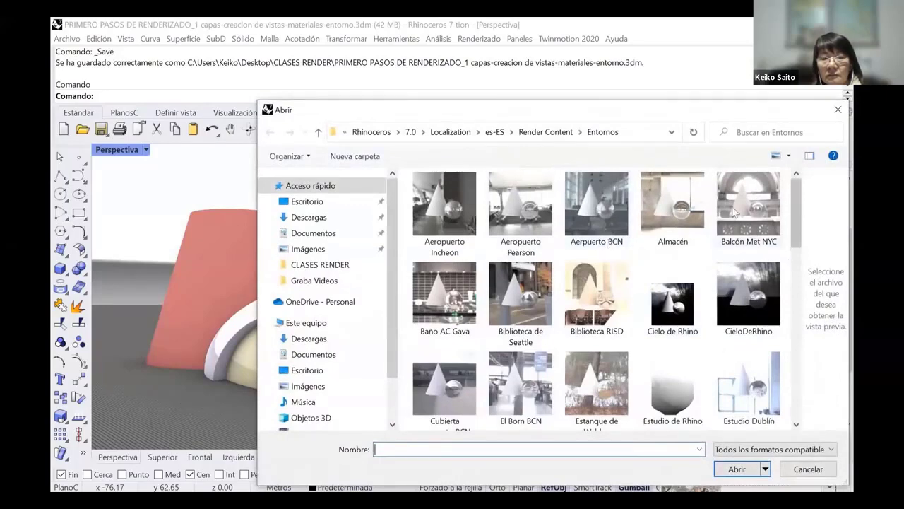
{"action": "left_click_drag", "start_coordinate": [664, 108], "coordinate": [579, 66]}
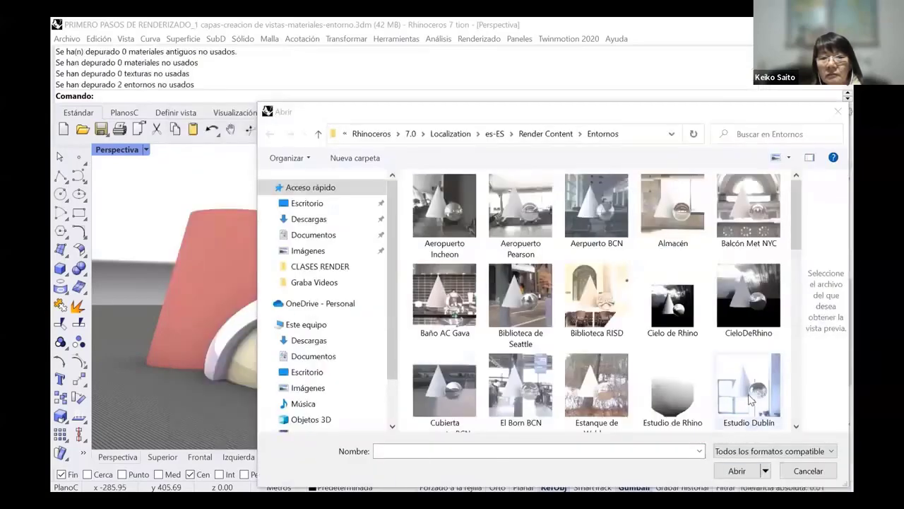
{"action": "left_click", "coordinate": [750, 399]}
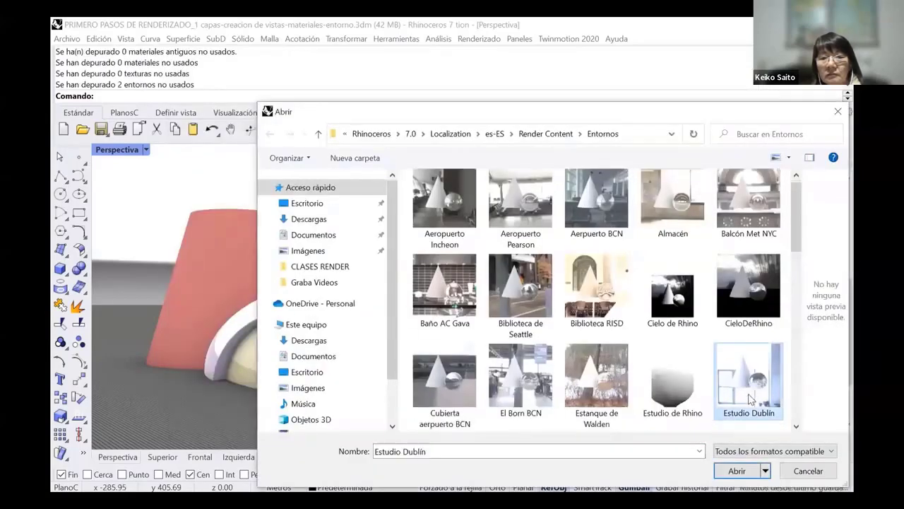
{"action": "left_click", "coordinate": [741, 473]}
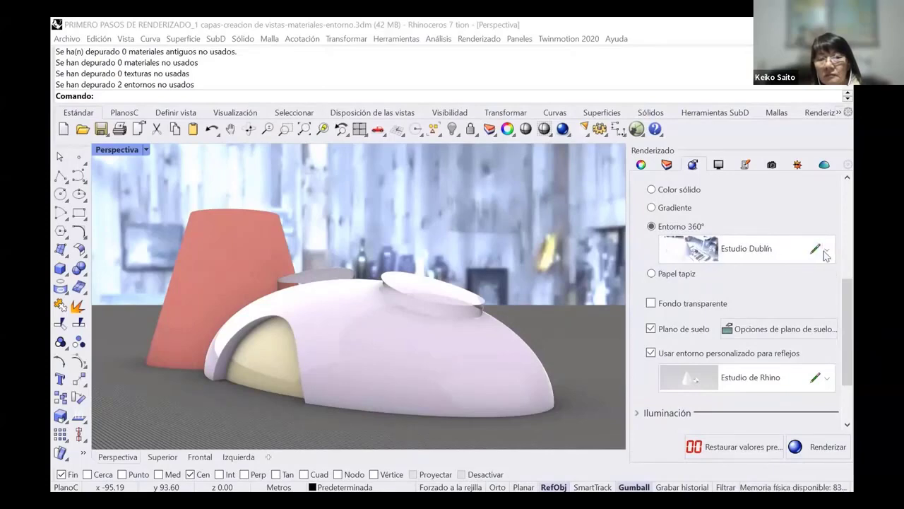
Step: Set the 360° background environment to Estudio de Rhino and toggle the custom reflection environment off and back on
{"action": "left_click", "coordinate": [827, 250]}
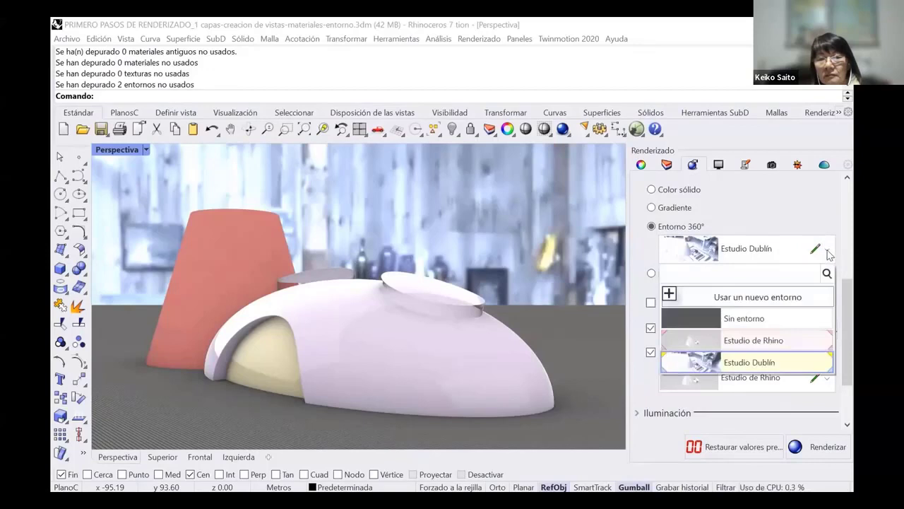
{"action": "left_click", "coordinate": [768, 340]}
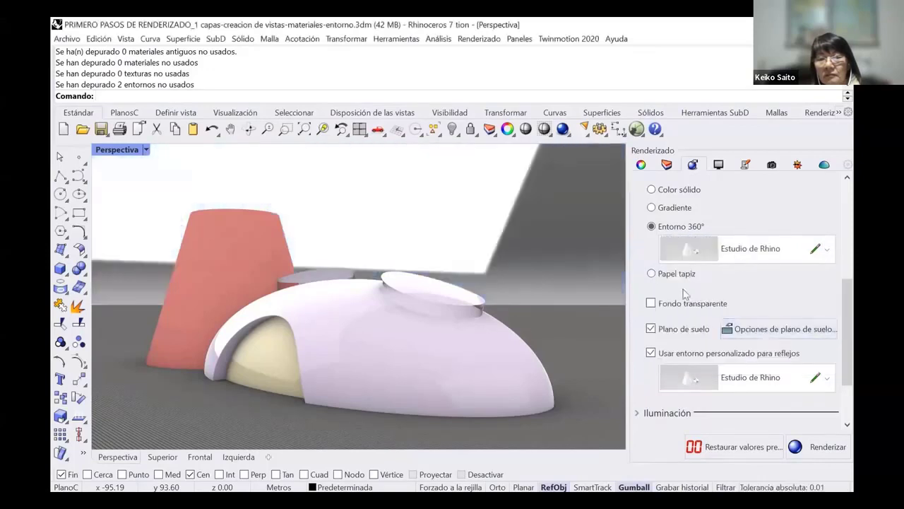
{"action": "left_click", "coordinate": [650, 353]}
{"action": "left_click", "coordinate": [651, 352]}
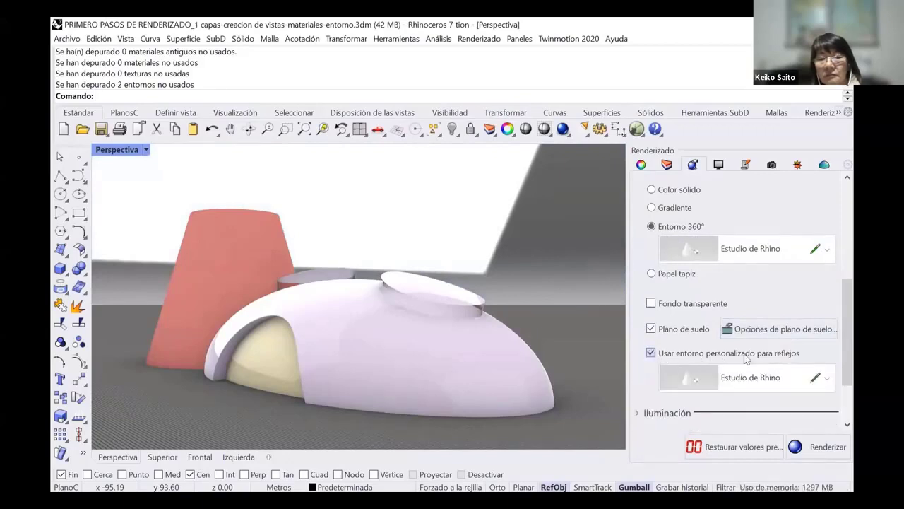
Step: Assign Estudio Dublín as the custom environment for reflections
{"action": "left_click", "coordinate": [828, 380]}
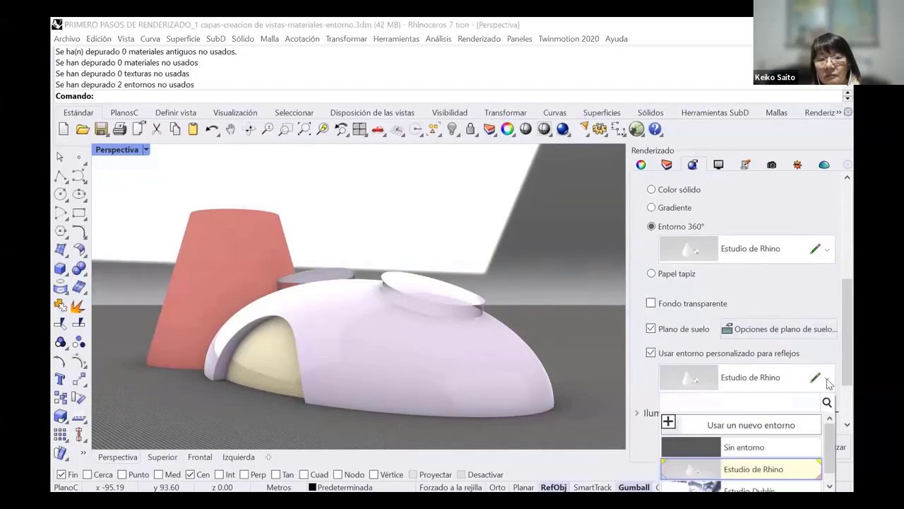
{"action": "left_click_drag", "start_coordinate": [827, 432], "coordinate": [829, 454]}
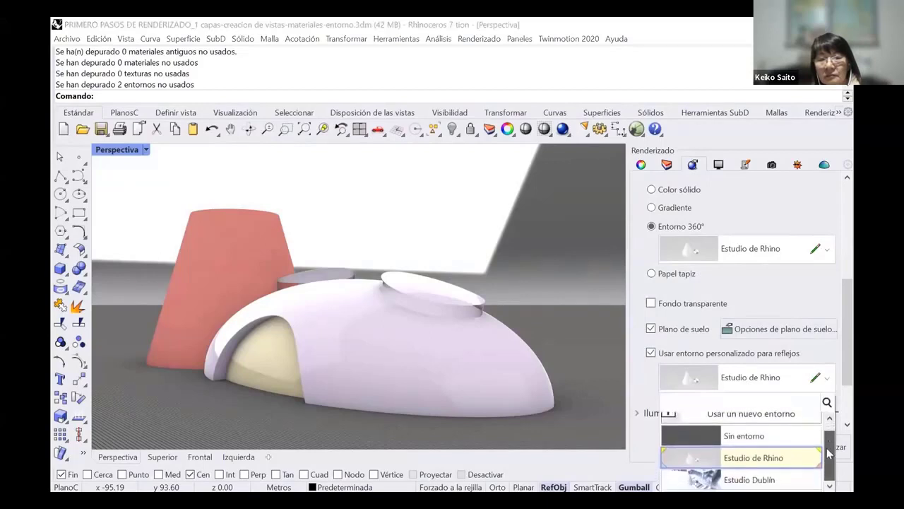
{"action": "left_click", "coordinate": [710, 482]}
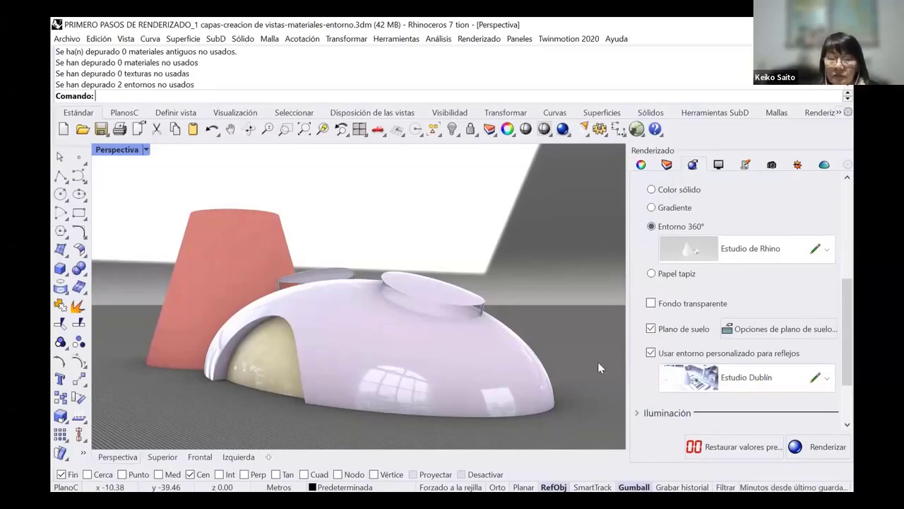
{"action": "mouse_move", "coordinate": [497, 364]}
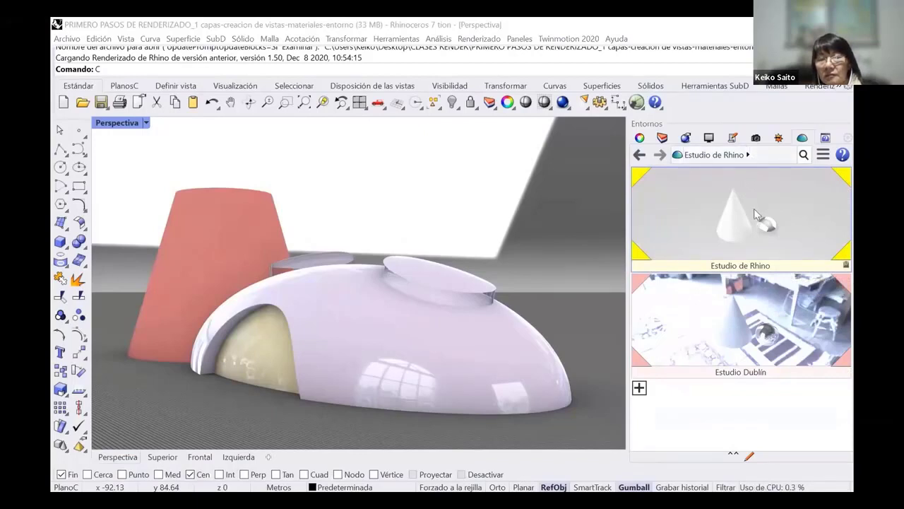
Step: Compare the corner markers of the environment thumbnails with the background and reflection environments chosen in the render settings
{"action": "left_click", "coordinate": [684, 140]}
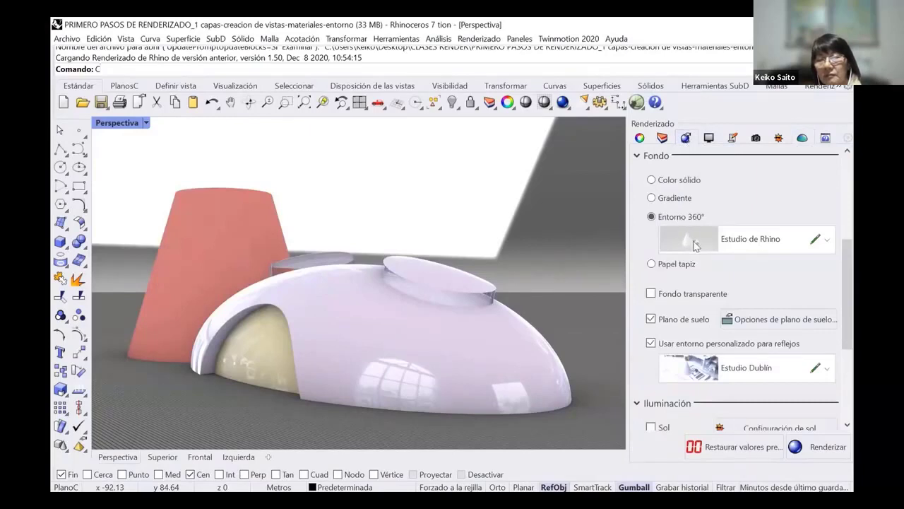
{"action": "left_click", "coordinate": [801, 138]}
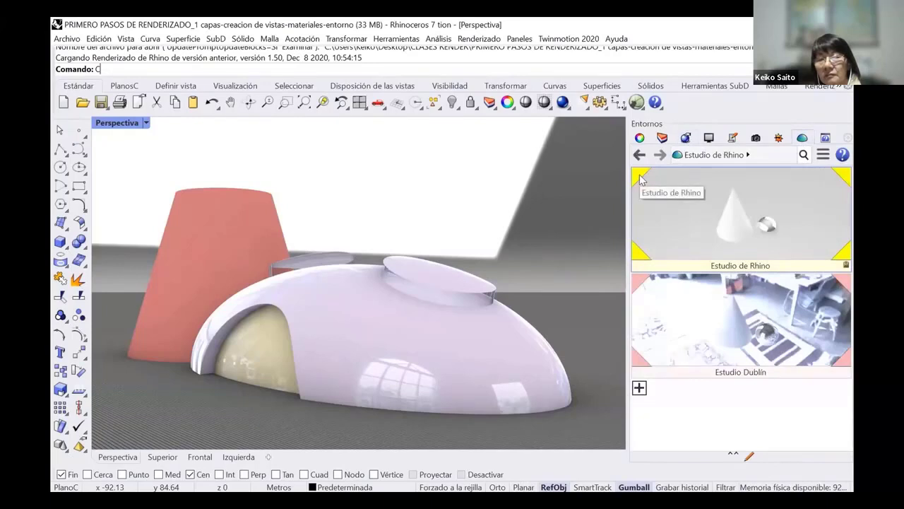
{"action": "left_click", "coordinate": [685, 140]}
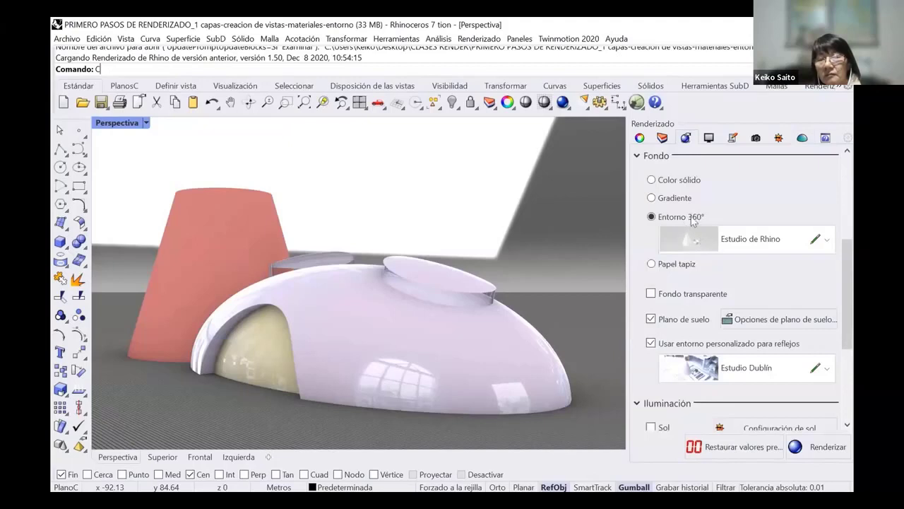
{"action": "left_click", "coordinate": [802, 139]}
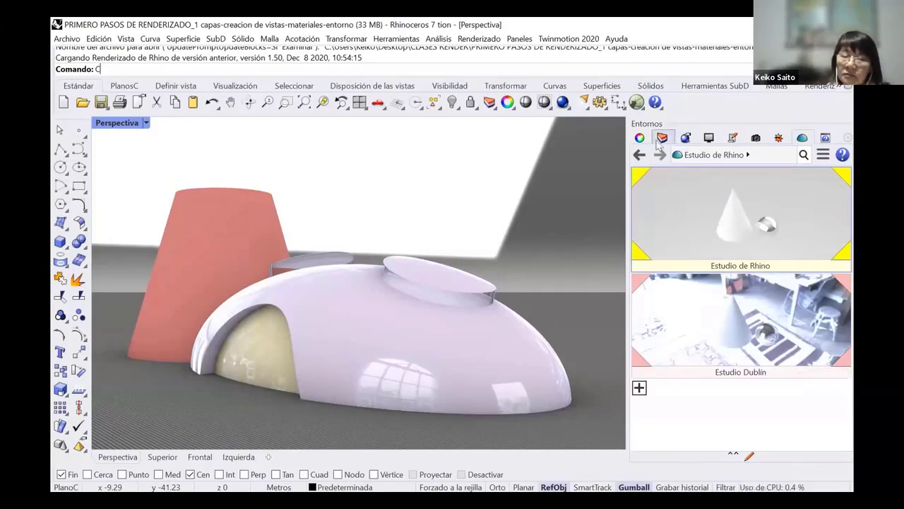
{"action": "left_click", "coordinate": [685, 137]}
Step: Turn on the skylight with Estudio Dublín as its custom environment and check the markers on the environment thumbnails
{"action": "scroll", "coordinate": [696, 283], "scroll_direction": "down", "scroll_amount": 3}
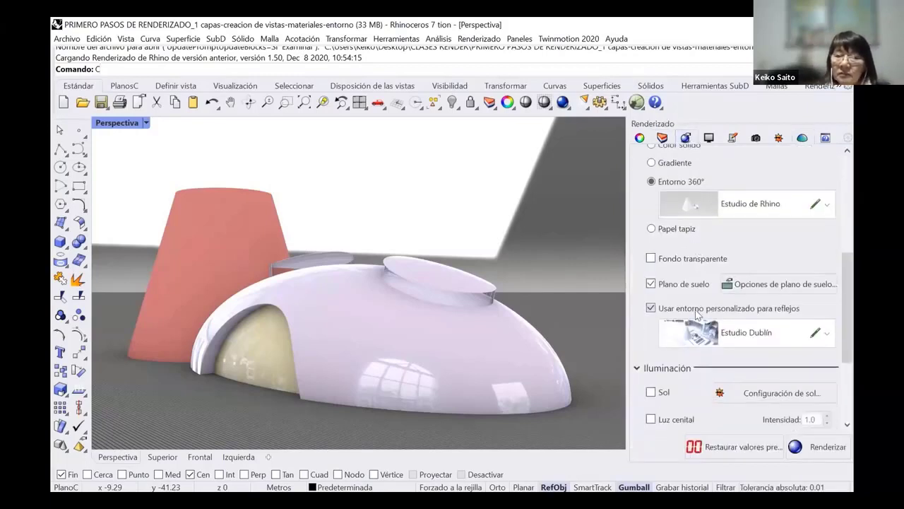
{"action": "left_click", "coordinate": [650, 349]}
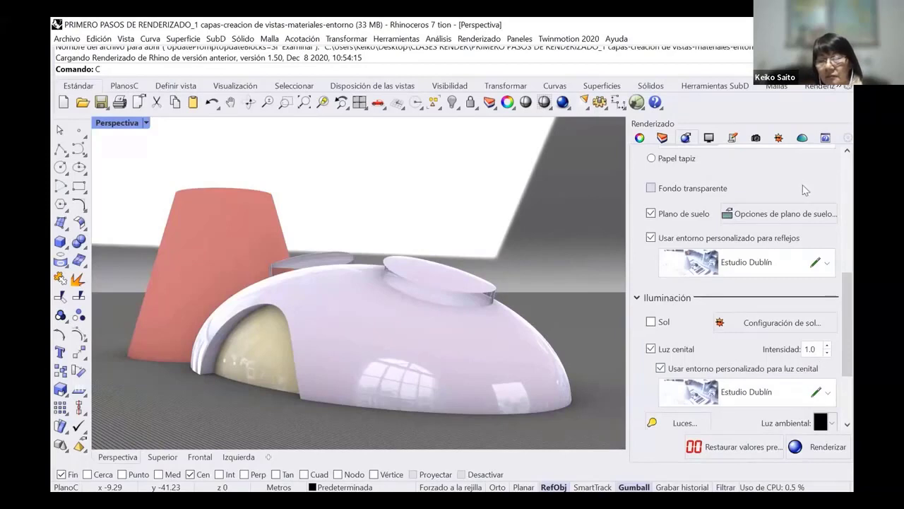
{"action": "left_click", "coordinate": [802, 138]}
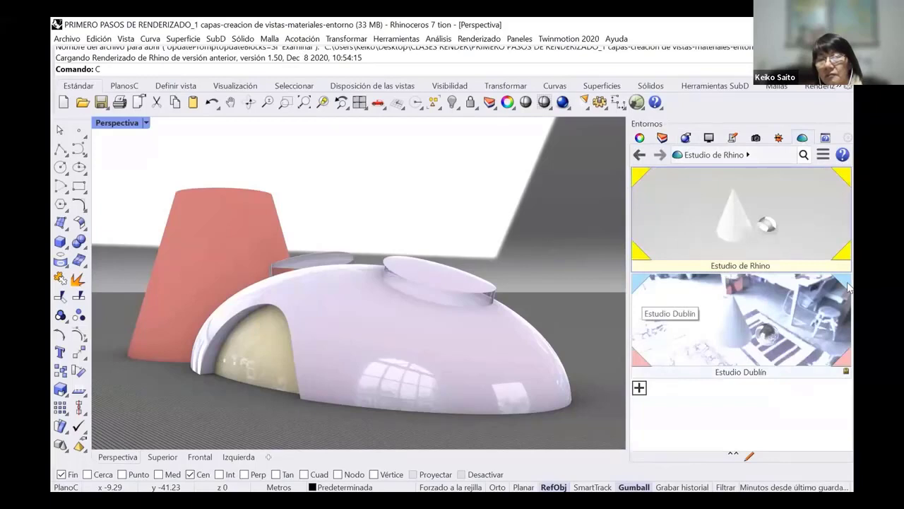
{"action": "left_click", "coordinate": [686, 138]}
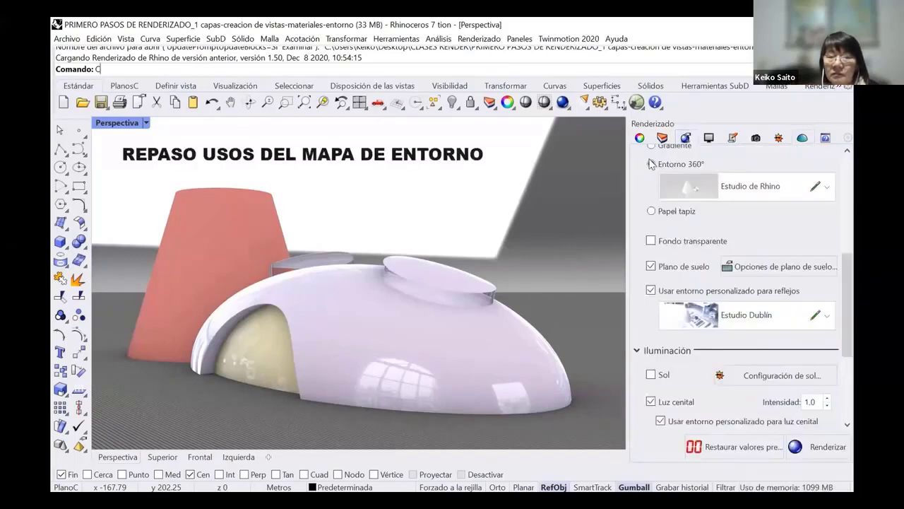
Step: Try Biblioteca de Seattle from the environment library as the 360° background, and restore Estudio de Rhino
{"action": "left_click", "coordinate": [652, 164]}
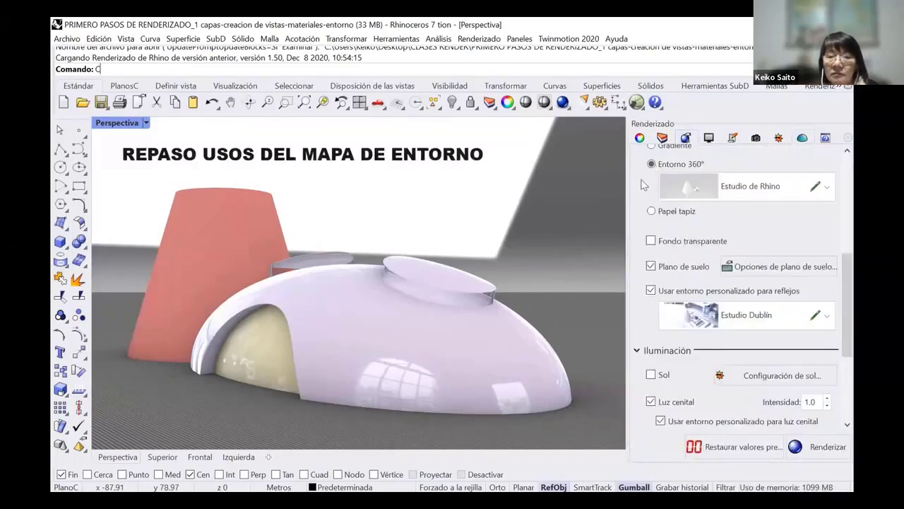
{"action": "left_click", "coordinate": [828, 188]}
{"action": "left_click", "coordinate": [670, 231]}
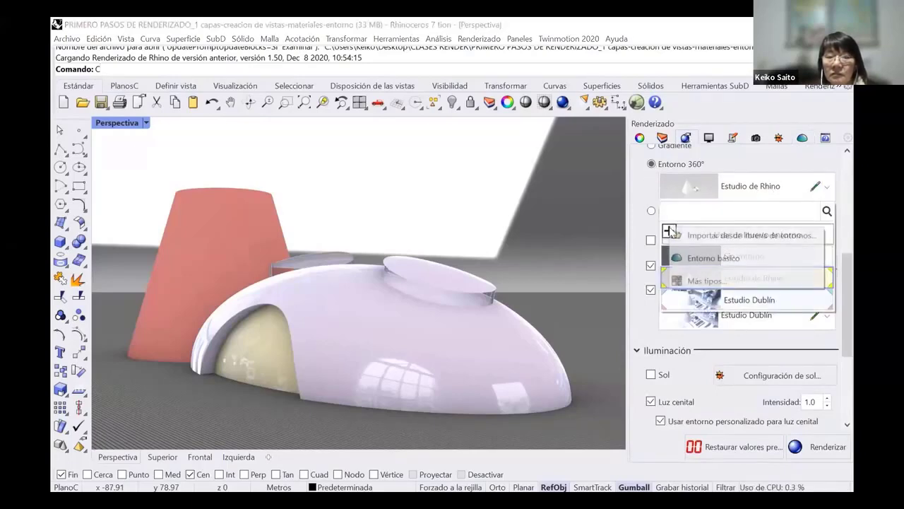
{"action": "left_click", "coordinate": [696, 236]}
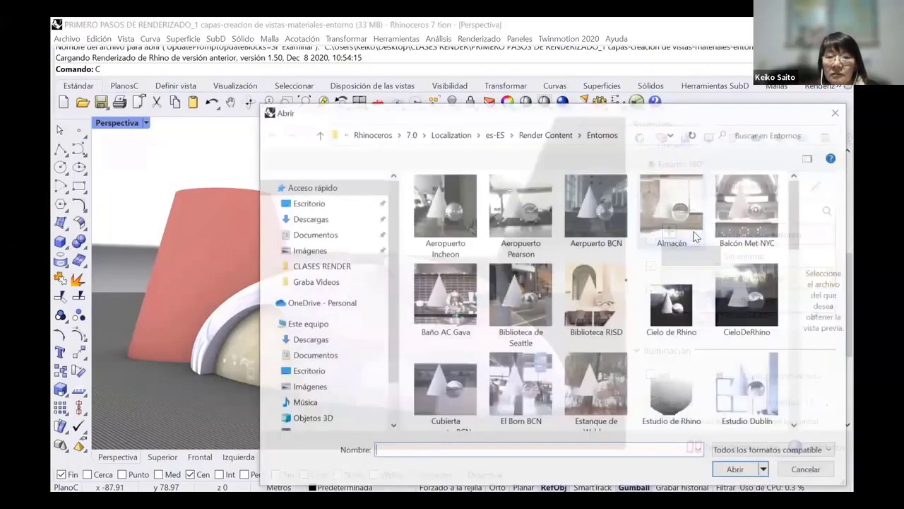
{"action": "left_click_drag", "start_coordinate": [557, 115], "coordinate": [736, 99]}
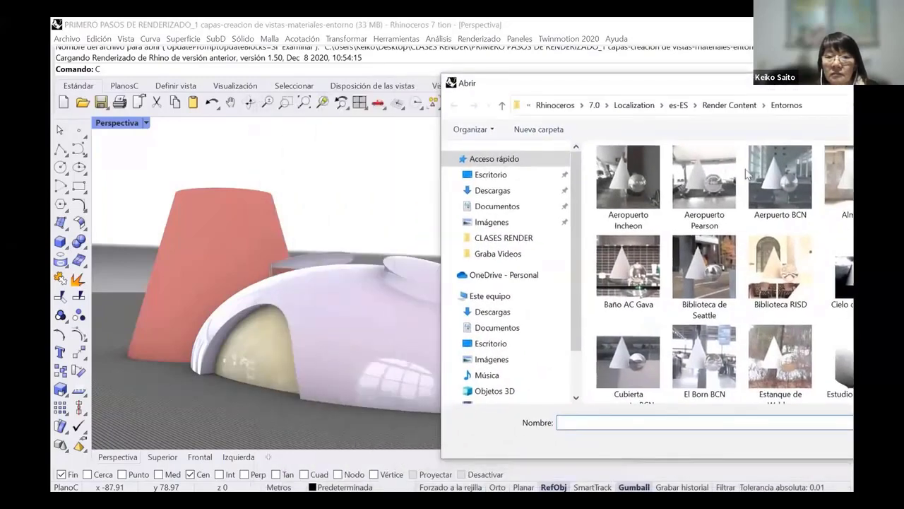
{"action": "left_click", "coordinate": [713, 260]}
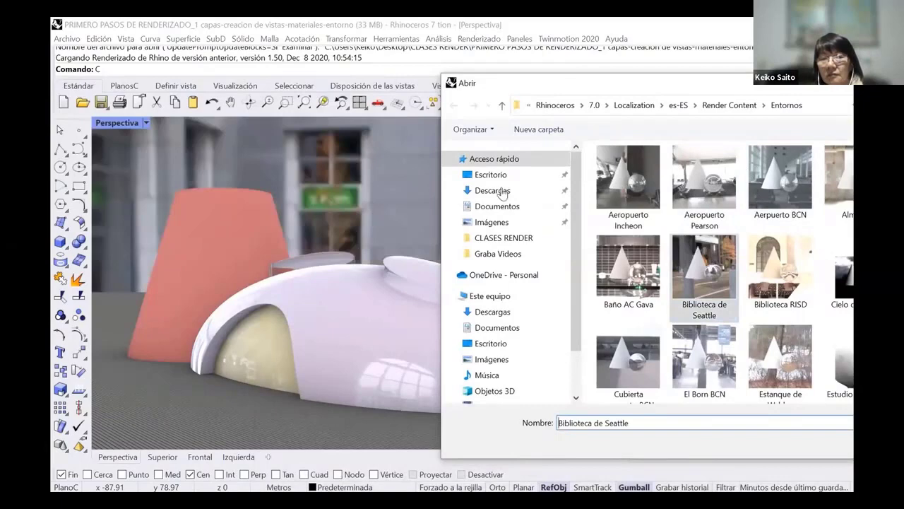
{"action": "left_click_drag", "start_coordinate": [903, 87], "coordinate": [806, 86]}
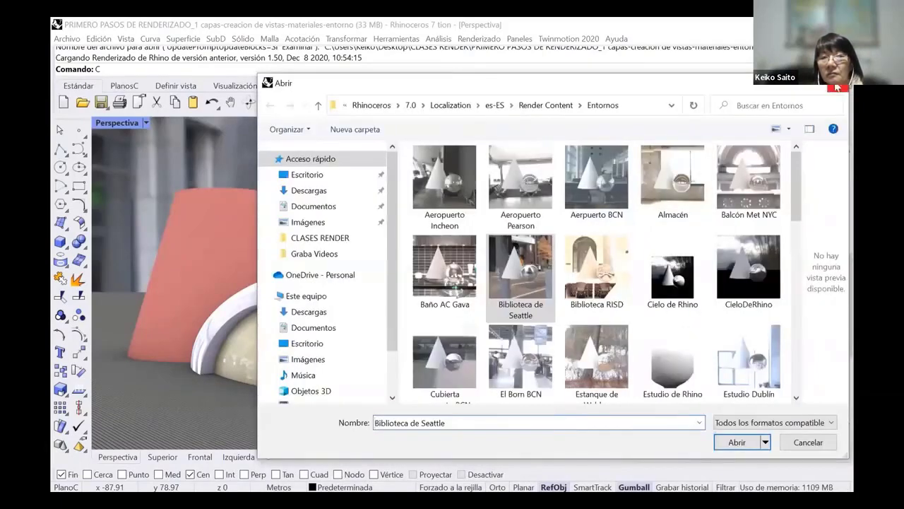
{"action": "left_click", "coordinate": [808, 442]}
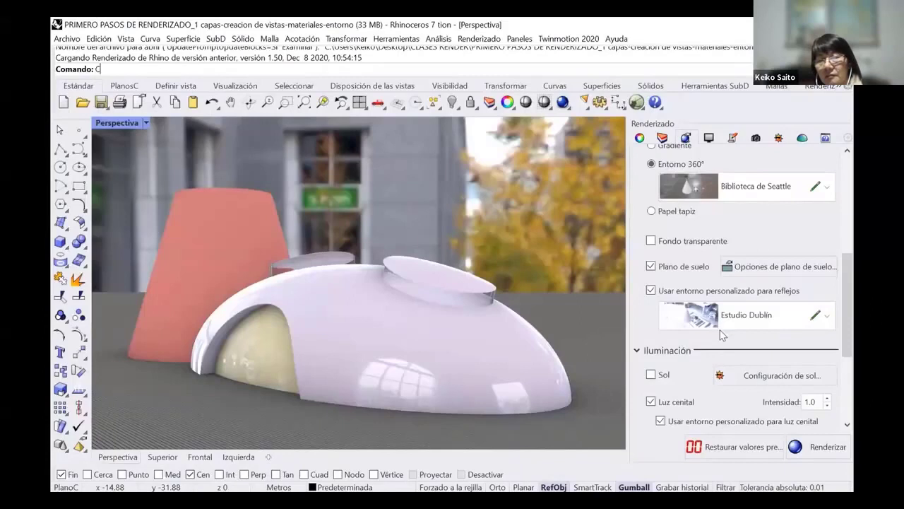
{"action": "left_click", "coordinate": [828, 188]}
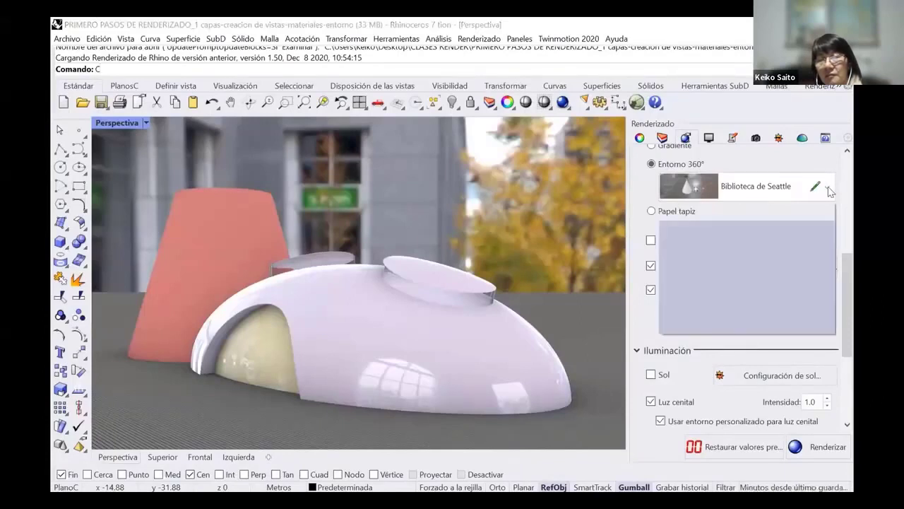
{"action": "left_click", "coordinate": [750, 301]}
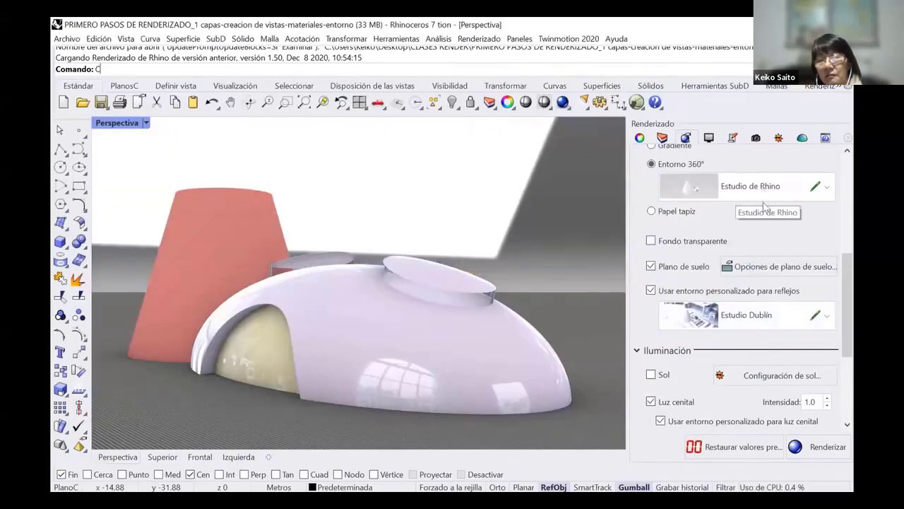
Step: Toggle the skylight off and back on, render the perspective view with it enabled, and minimize the render window
{"action": "scroll", "coordinate": [788, 308], "scroll_direction": "down", "scroll_amount": 3}
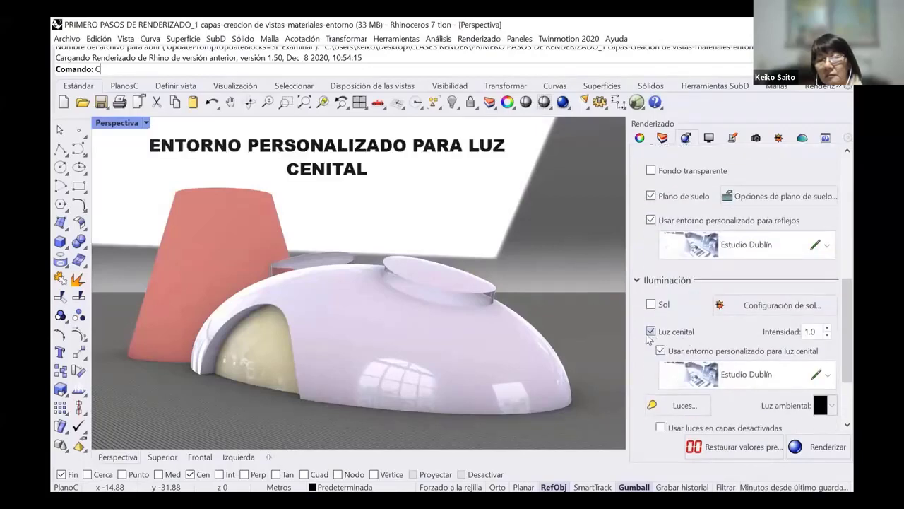
{"action": "left_click", "coordinate": [652, 331]}
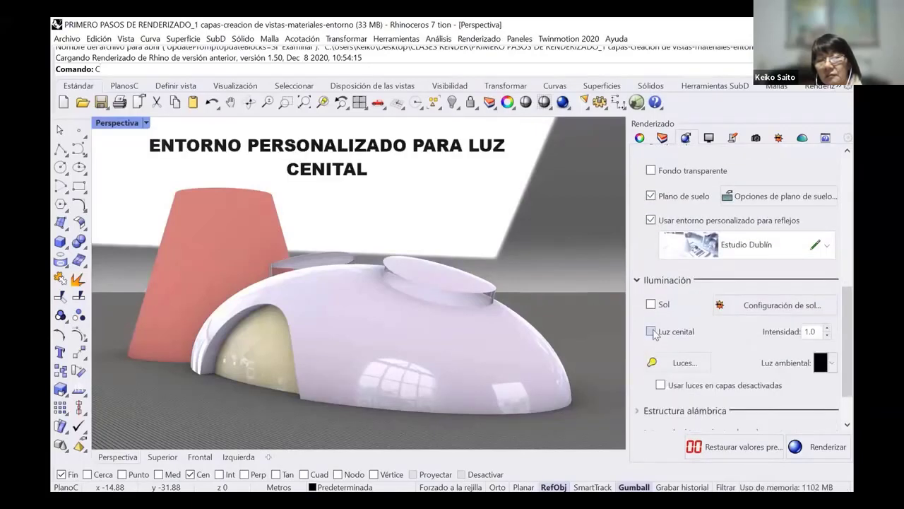
{"action": "left_click", "coordinate": [651, 332]}
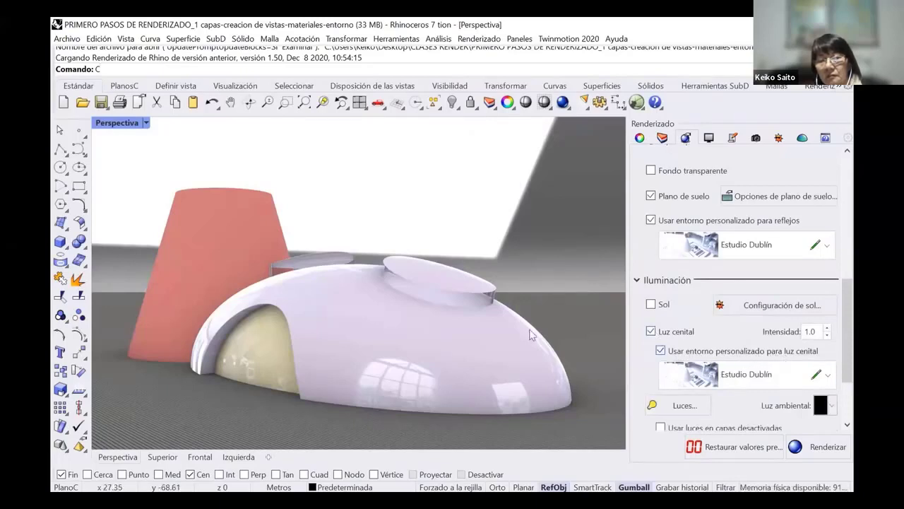
{"action": "left_click", "coordinate": [563, 102]}
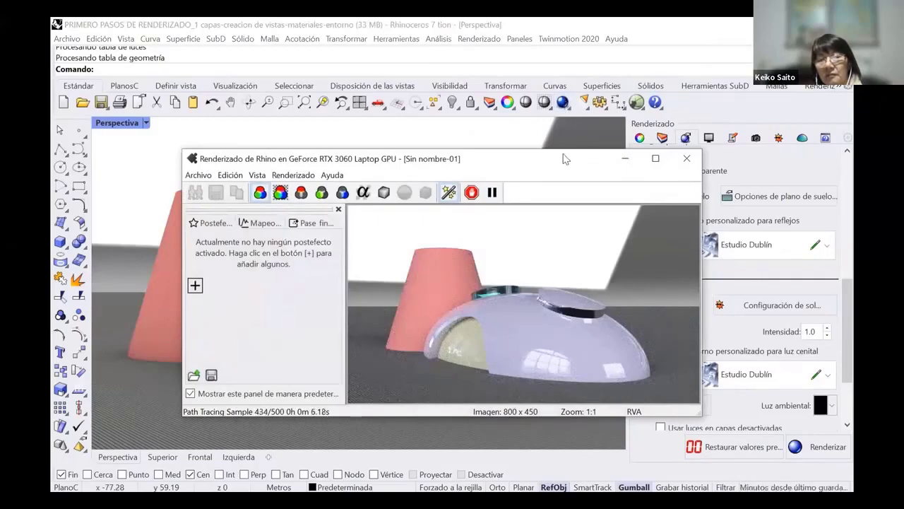
{"action": "left_click", "coordinate": [625, 158]}
Step: Render the perspective view again with the skylight off and place both render windows side by side for comparison
{"action": "left_click", "coordinate": [658, 331]}
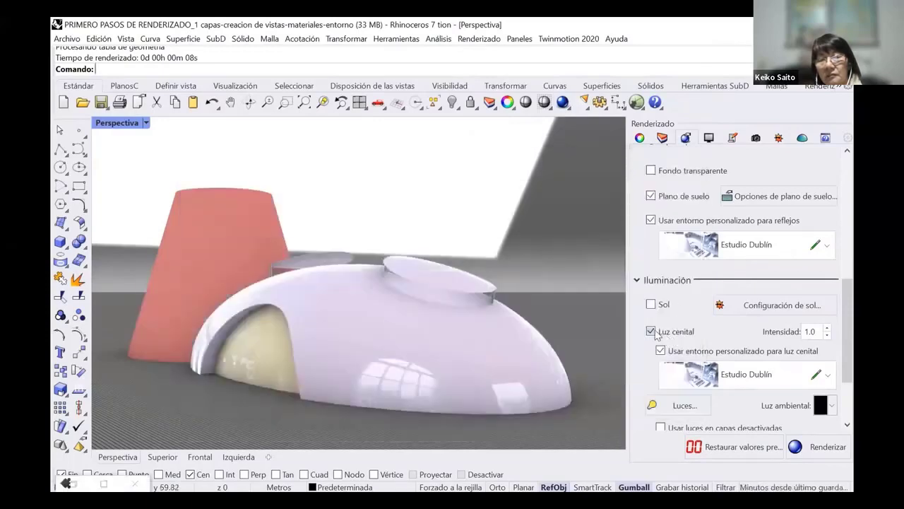
{"action": "left_click", "coordinate": [562, 102]}
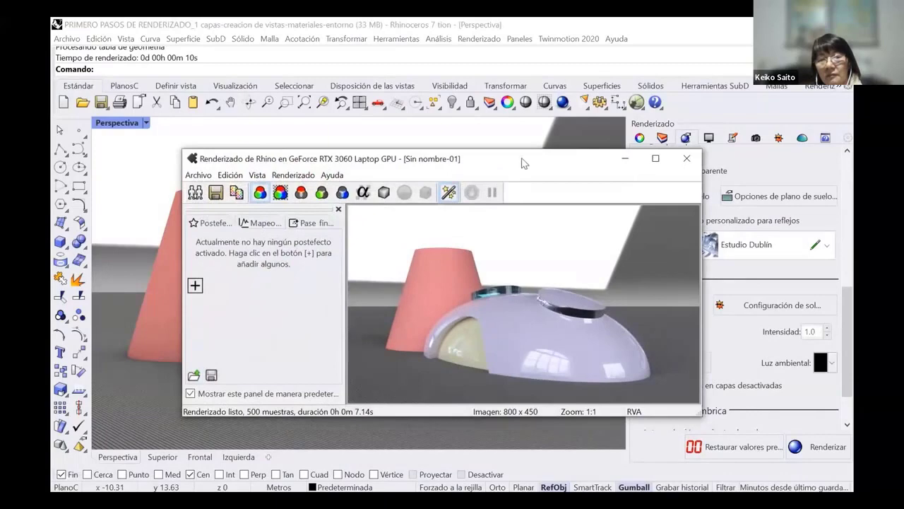
{"action": "left_click_drag", "start_coordinate": [525, 159], "coordinate": [220, 132]}
{"action": "left_click_drag", "start_coordinate": [454, 160], "coordinate": [579, 141]}
{"action": "left_click", "coordinate": [263, 136]}
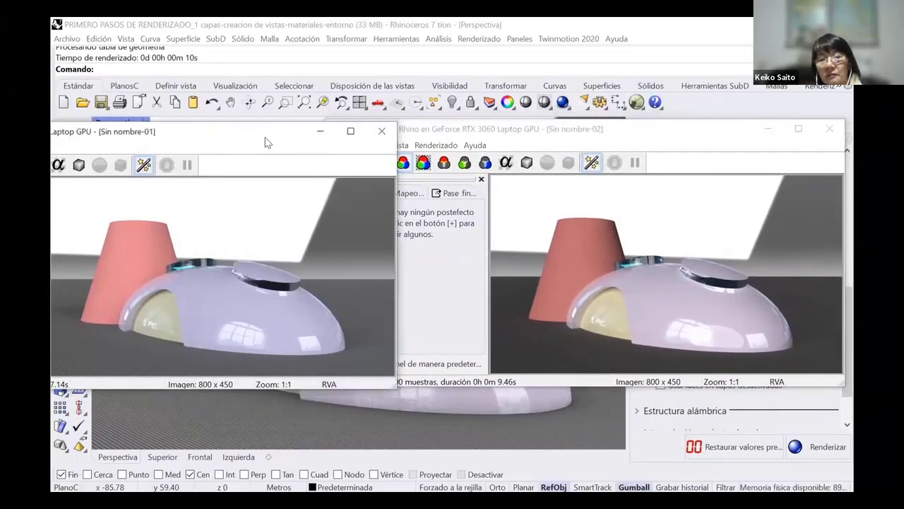
{"action": "left_click_drag", "start_coordinate": [265, 138], "coordinate": [349, 132]}
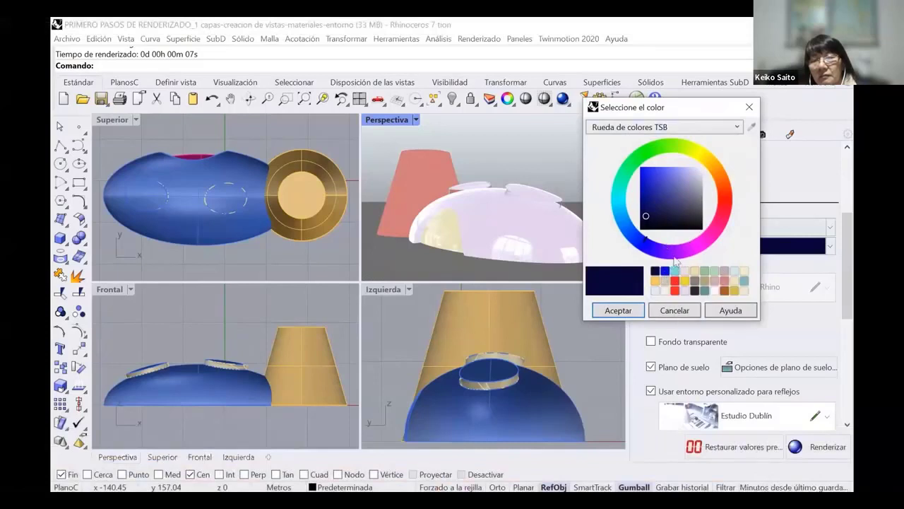
Step: Confirm dark blue as the background gradient colour and render the maximized Perspectiva view
{"action": "left_click", "coordinate": [618, 311]}
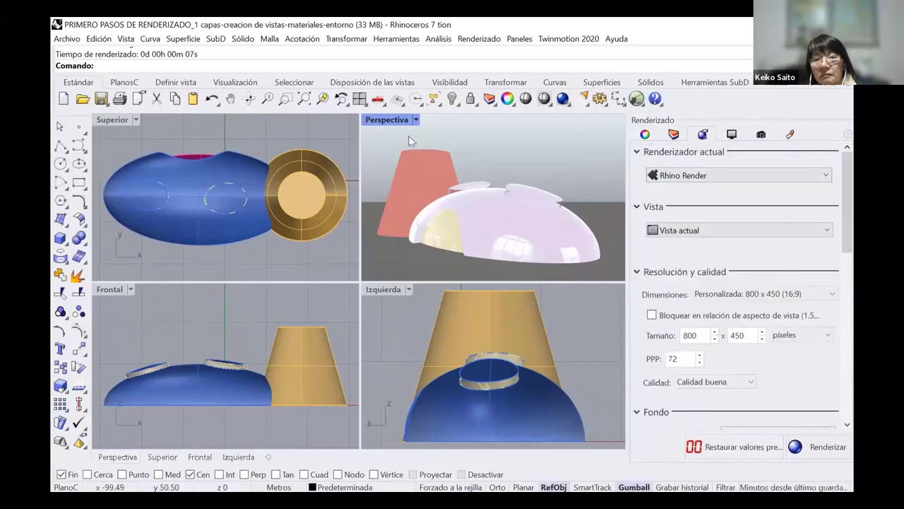
{"action": "double_click", "coordinate": [386, 120]}
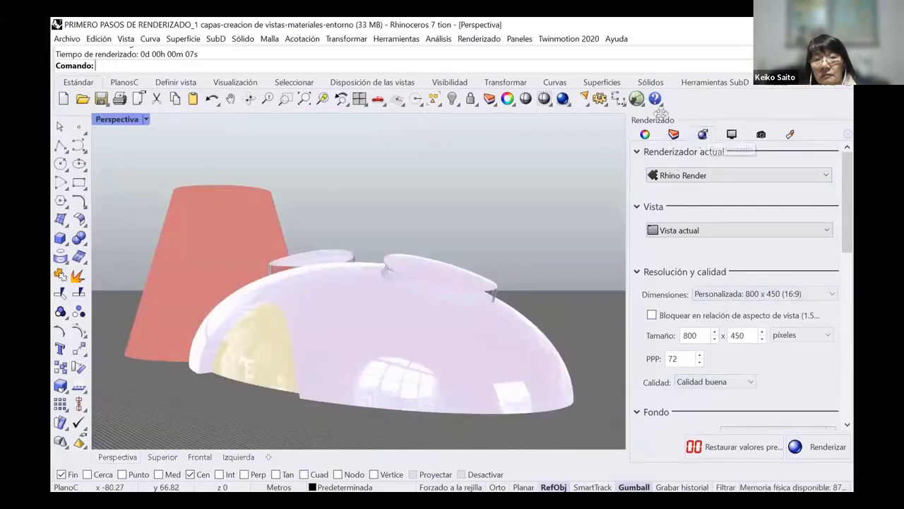
{"action": "left_click", "coordinate": [563, 99]}
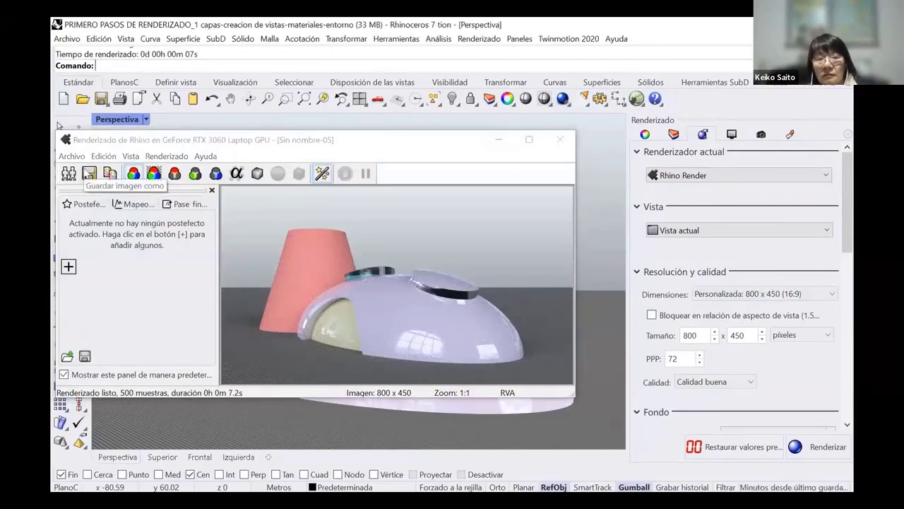
Step: Save the rendered image as a JPEG named Render 1 in the Render ejemplos folder, and minimize the render window
{"action": "left_click", "coordinate": [88, 173]}
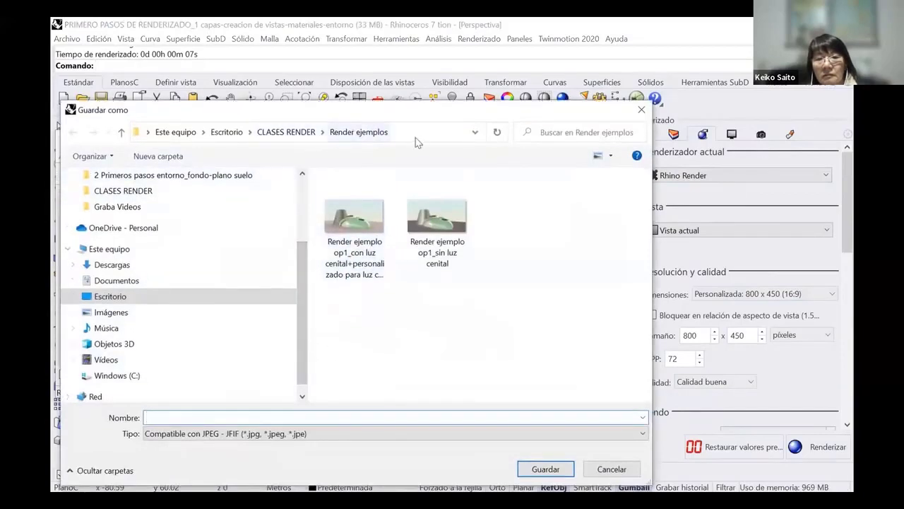
{"action": "type", "text": "Render"}
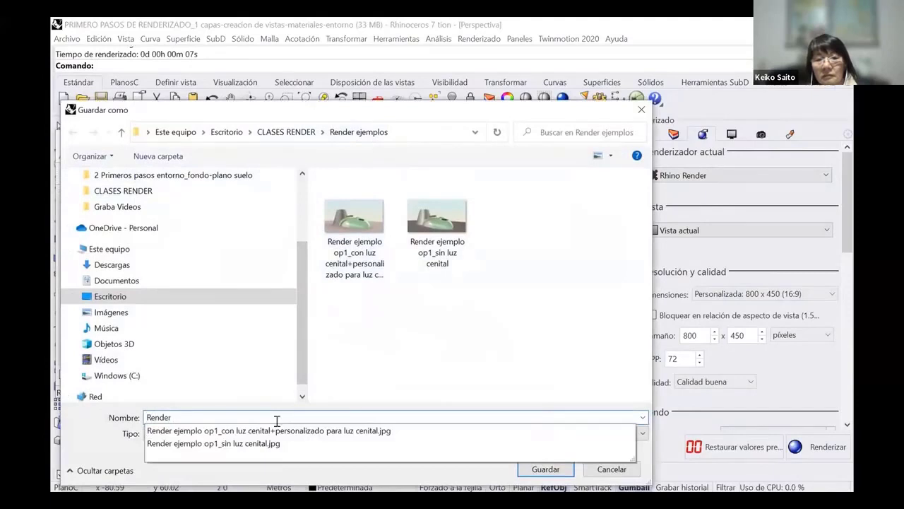
{"action": "type", "text": " 1"}
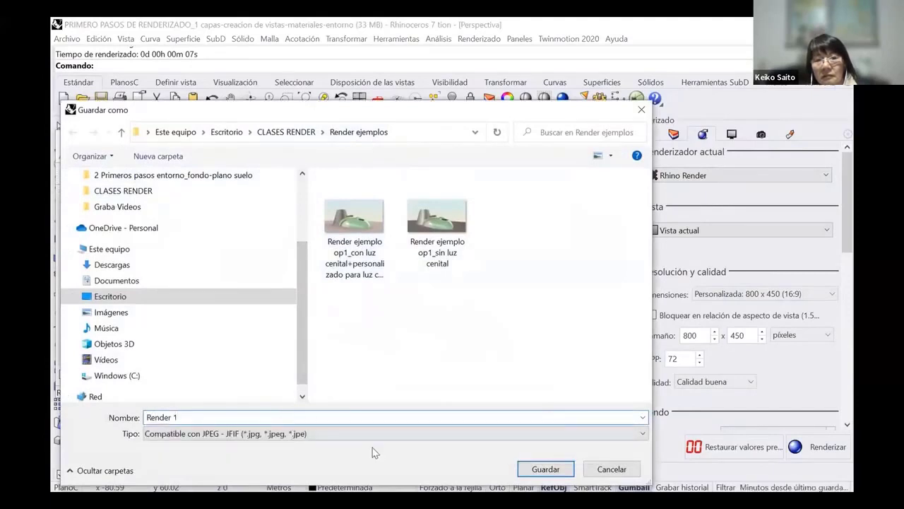
{"action": "left_click", "coordinate": [544, 469]}
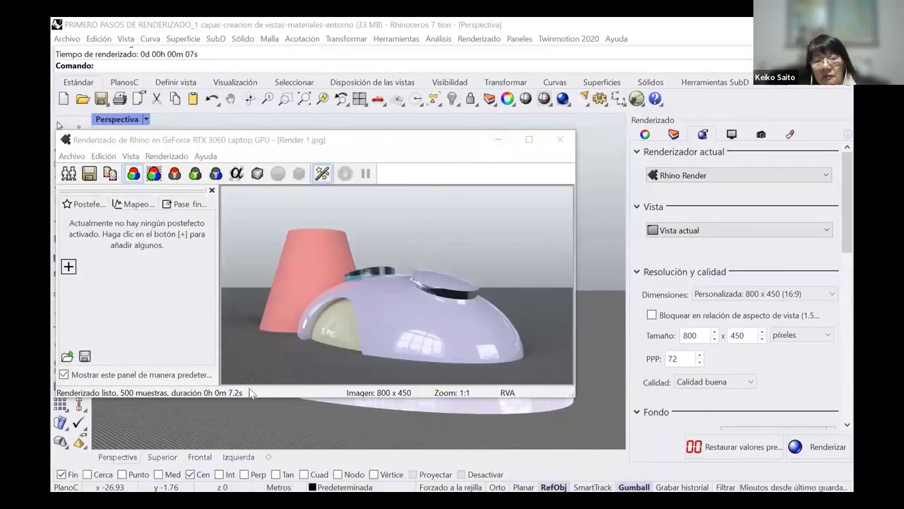
{"action": "left_click", "coordinate": [499, 141]}
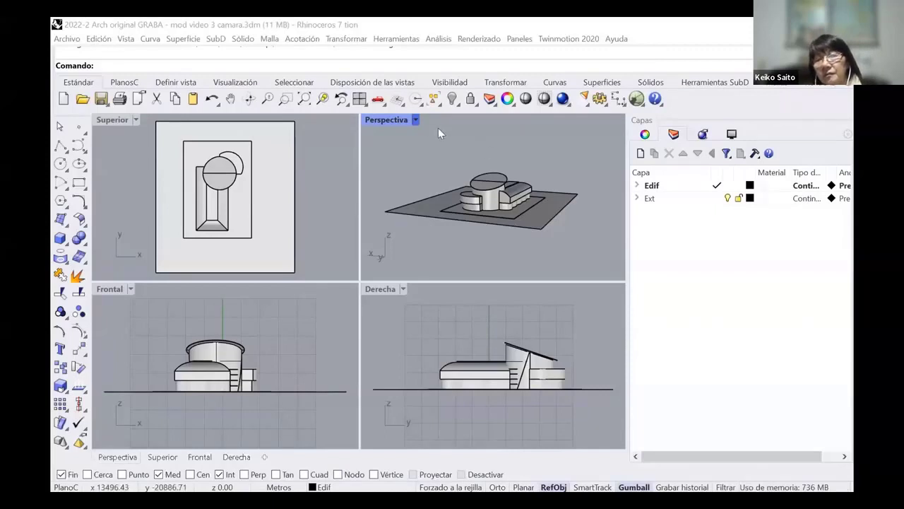
Step: Maximize the Perspectiva view and expand the Edif layer to list its sublayers
{"action": "left_click", "coordinate": [637, 185]}
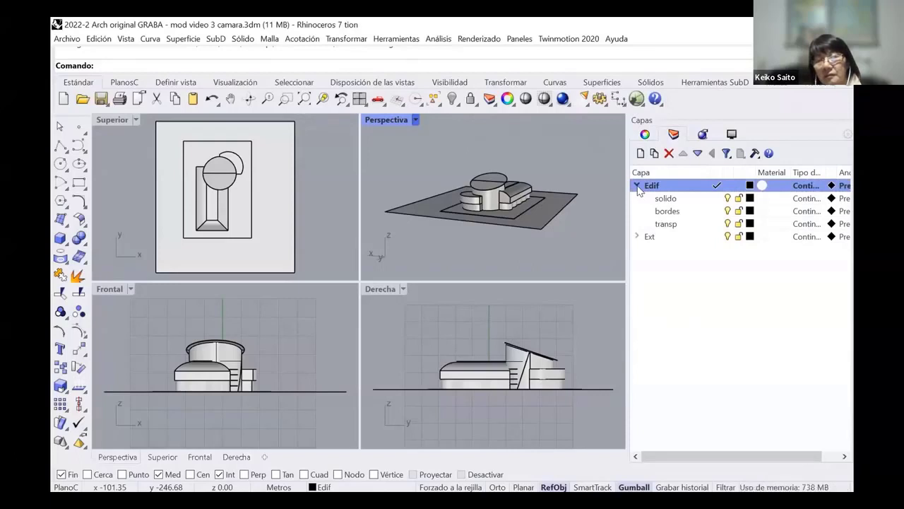
{"action": "double_click", "coordinate": [392, 119]}
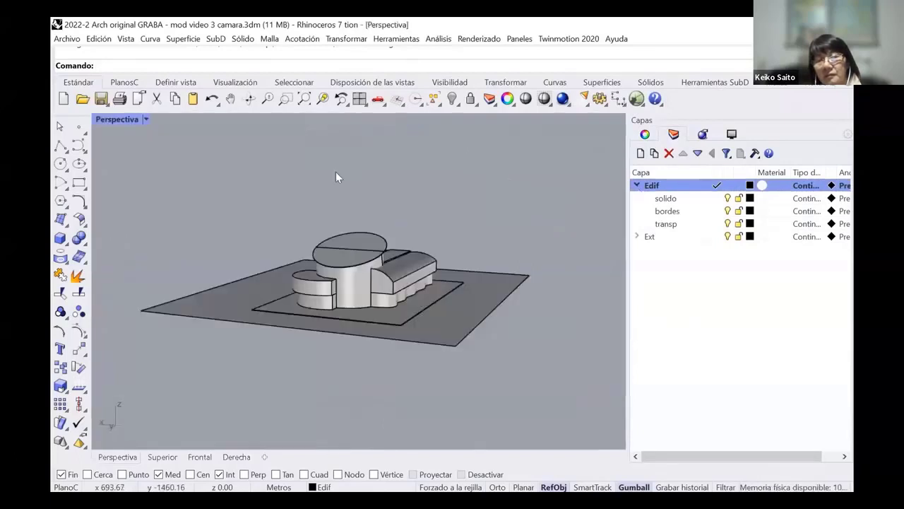
{"action": "scroll", "coordinate": [335, 172], "scroll_direction": "up", "scroll_amount": 4}
{"action": "scroll", "coordinate": [335, 177], "scroll_direction": "down", "scroll_amount": 4}
{"action": "left_click", "coordinate": [637, 185]}
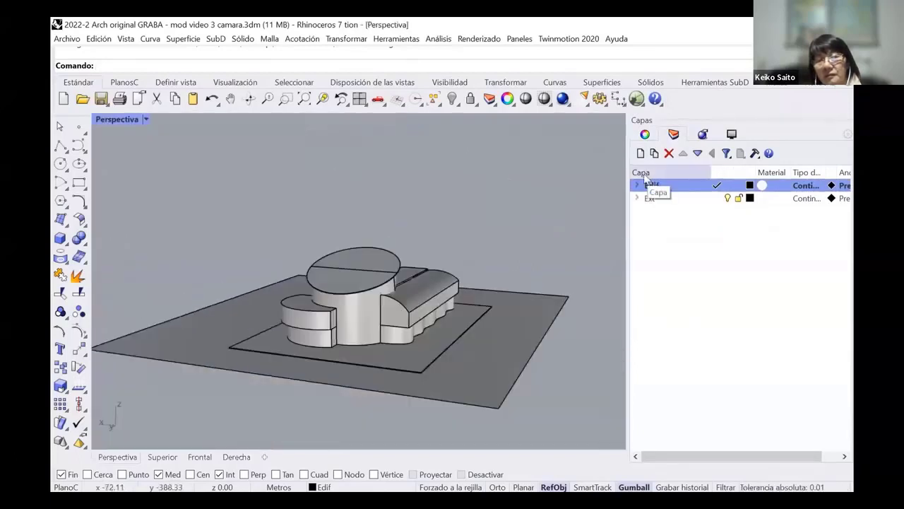
{"action": "left_click", "coordinate": [637, 185]}
{"action": "left_click", "coordinate": [637, 185]}
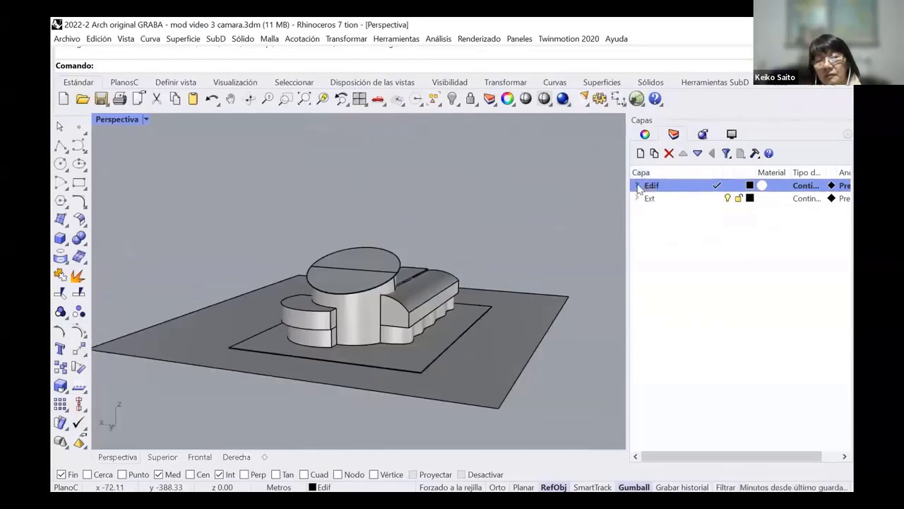
{"action": "left_click", "coordinate": [637, 198]}
{"action": "left_click", "coordinate": [637, 195]}
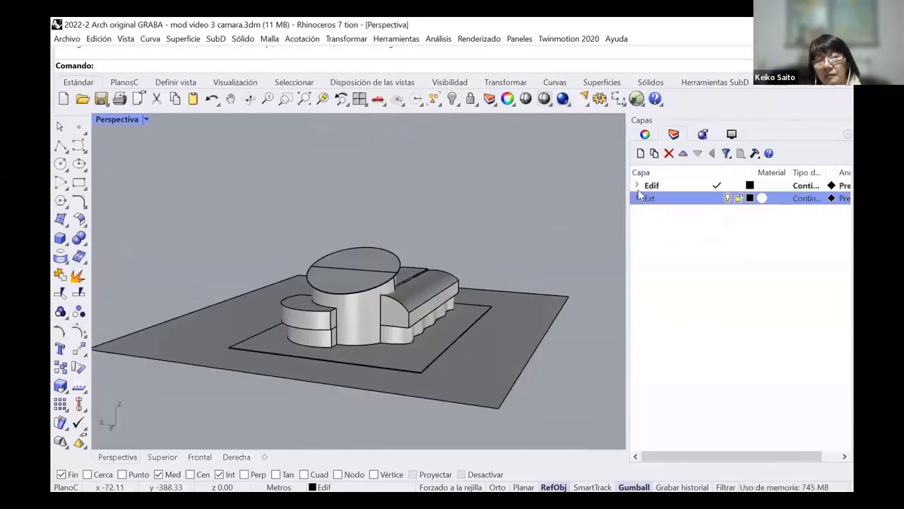
{"action": "left_click", "coordinate": [637, 186]}
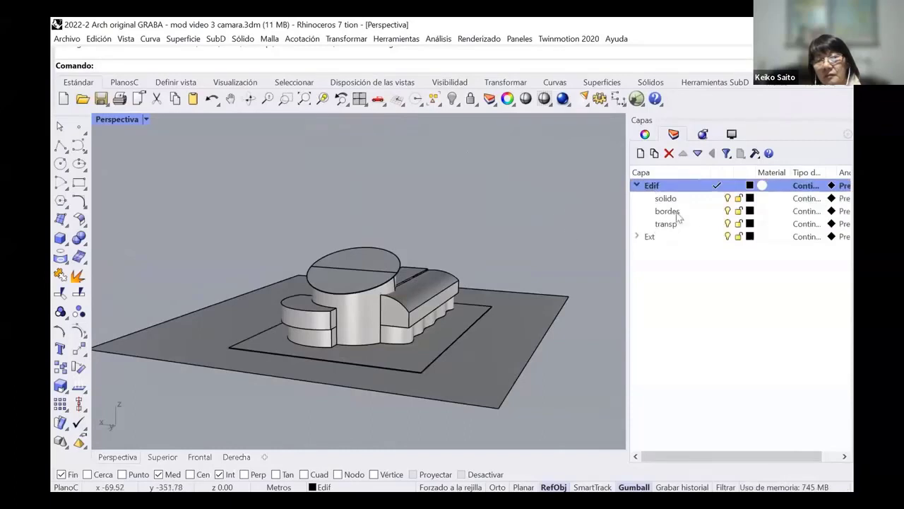
Step: Toggle the visibility of the solido, bordes and transp sublayers of Edif to check which building parts each contains
{"action": "left_click", "coordinate": [727, 198]}
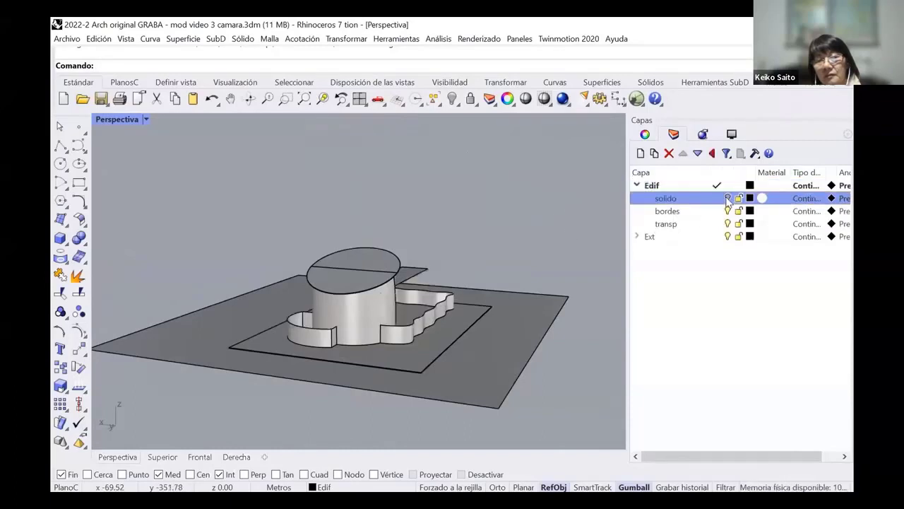
{"action": "left_click", "coordinate": [727, 198]}
{"action": "left_click", "coordinate": [728, 211]}
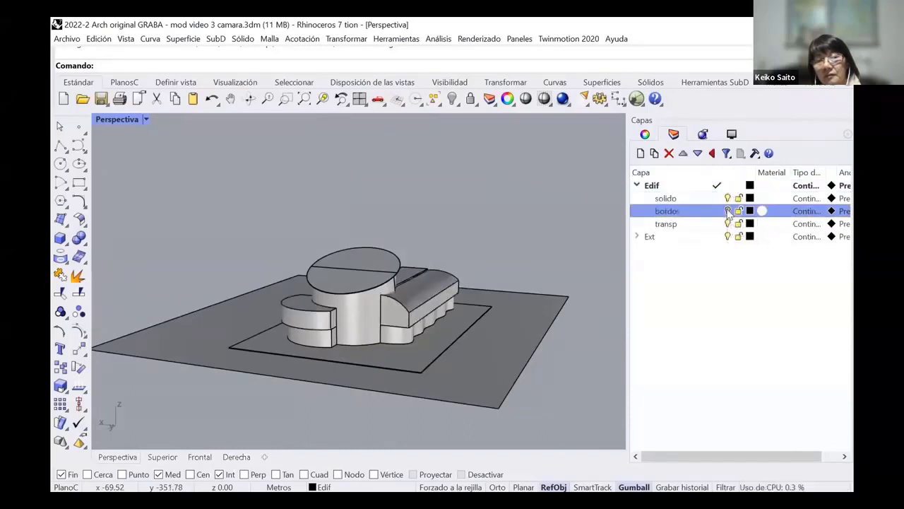
{"action": "scroll", "coordinate": [434, 327], "scroll_direction": "up", "scroll_amount": 5}
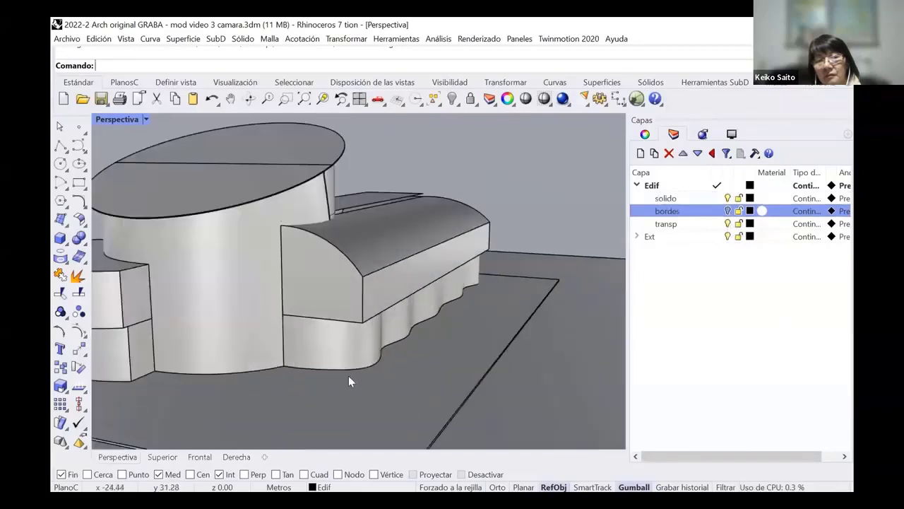
{"action": "scroll", "coordinate": [348, 382], "scroll_direction": "up", "scroll_amount": 2}
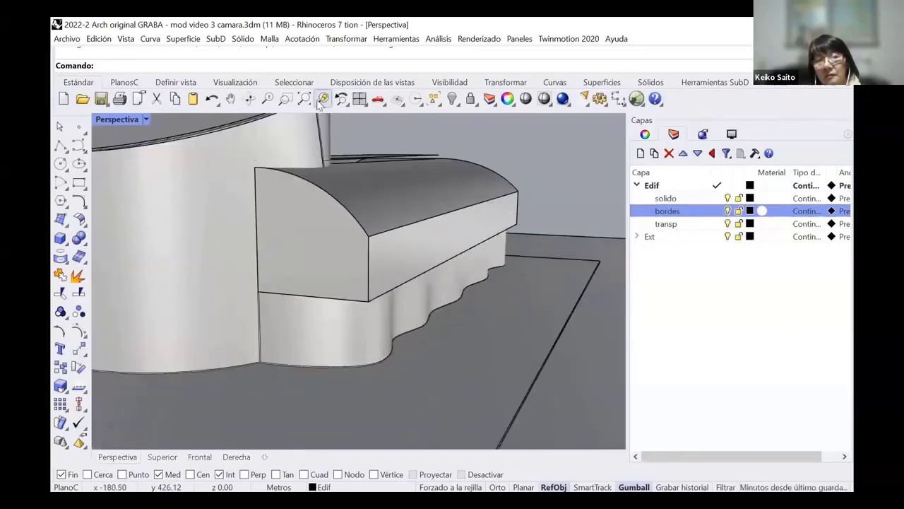
{"action": "scroll", "coordinate": [339, 168], "scroll_direction": "down", "scroll_amount": 6}
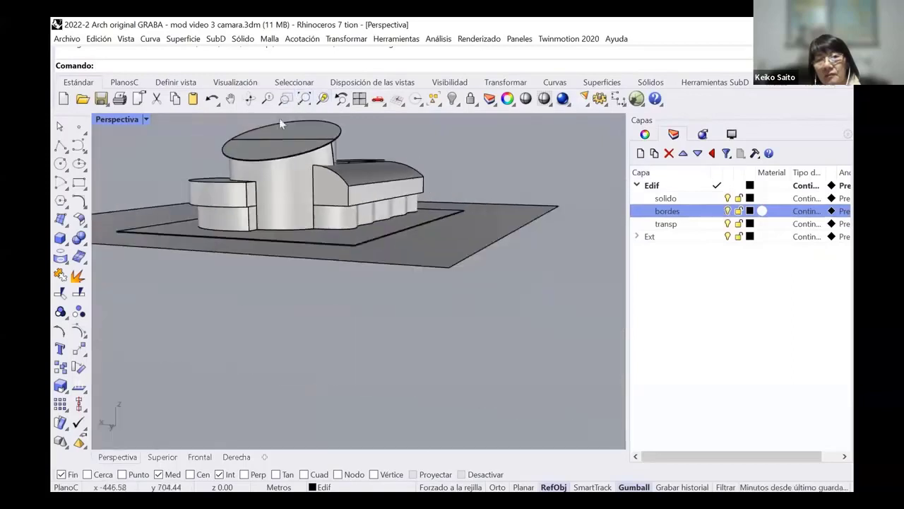
{"action": "left_click", "coordinate": [235, 104]}
{"action": "left_click_drag", "start_coordinate": [325, 205], "coordinate": [367, 293]}
{"action": "left_click", "coordinate": [728, 224]}
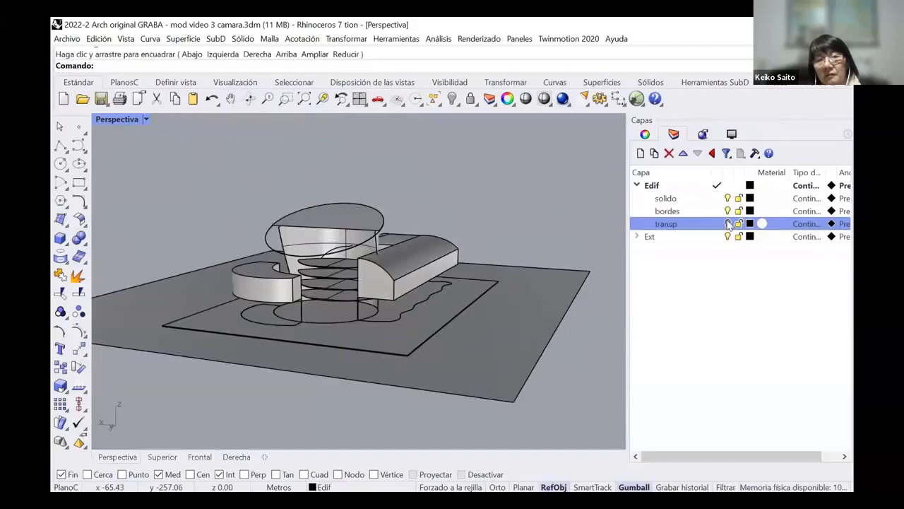
{"action": "left_click", "coordinate": [729, 224]}
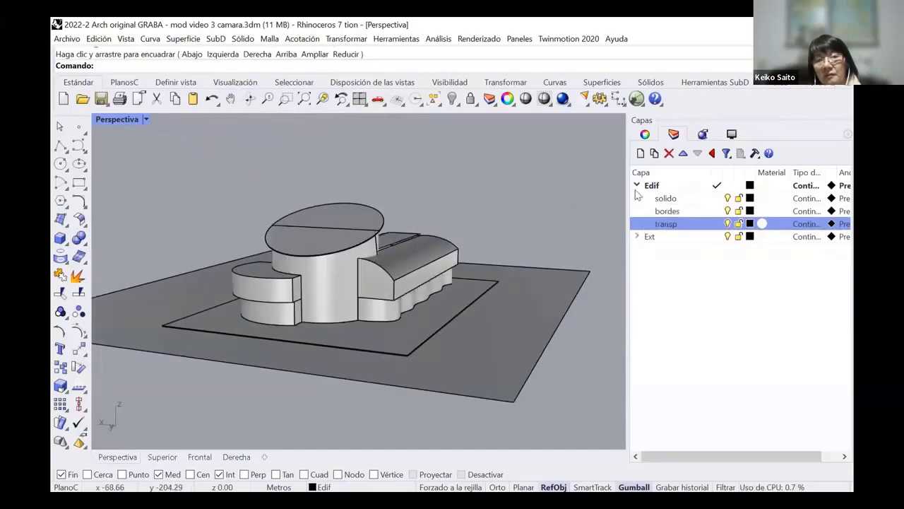
Step: Expand the Ext layer and toggle its base and base1 sublayers off and on to check the ground surfaces
{"action": "left_click", "coordinate": [638, 236]}
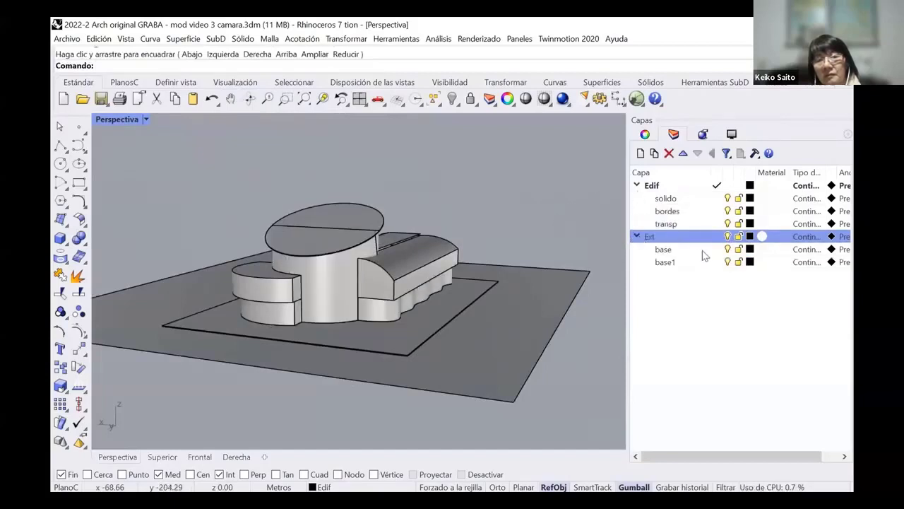
{"action": "left_click", "coordinate": [727, 249]}
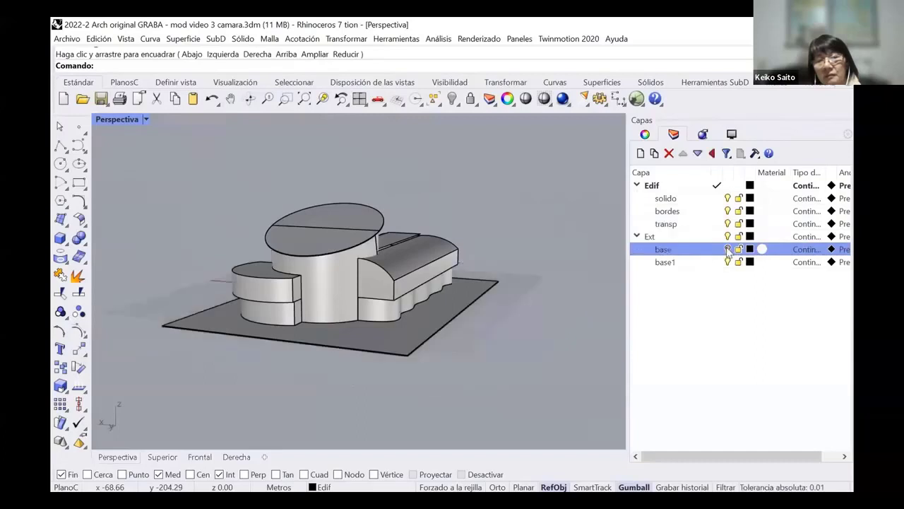
{"action": "left_click", "coordinate": [728, 249]}
{"action": "left_click", "coordinate": [728, 262]}
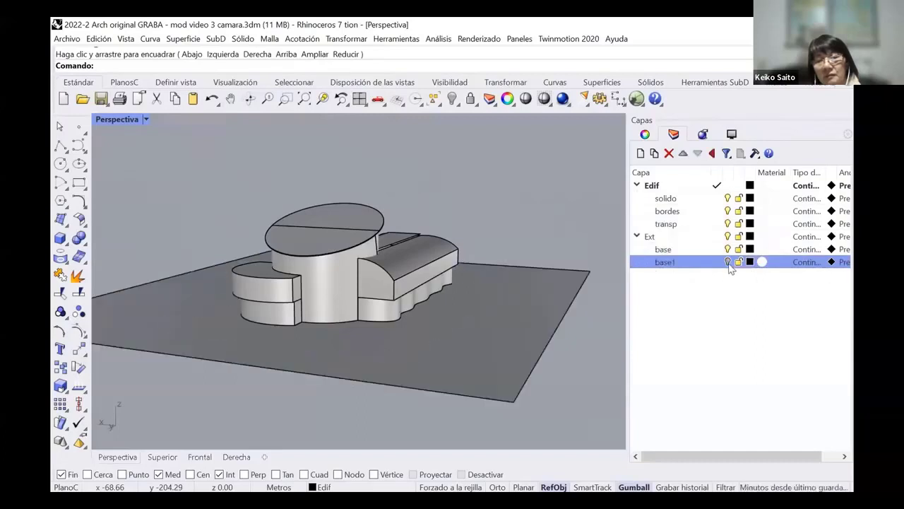
{"action": "left_click", "coordinate": [729, 262]}
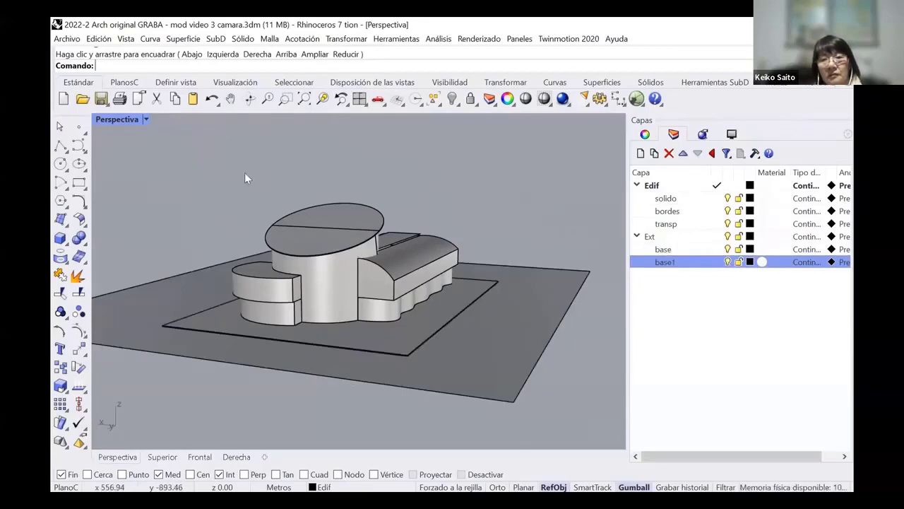
Step: Examine the building up close from a low viewing angle in the Perspectiva view
{"action": "left_click", "coordinate": [231, 98]}
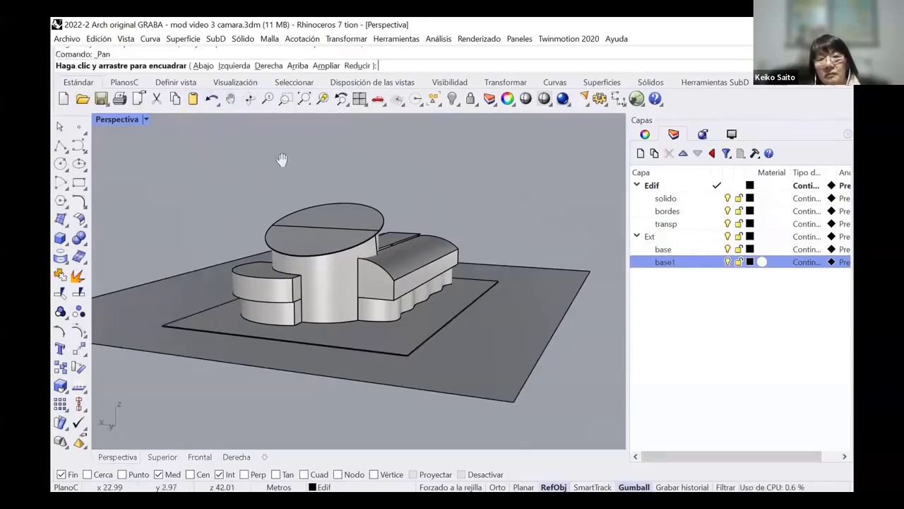
{"action": "left_click_drag", "start_coordinate": [281, 159], "coordinate": [325, 266]}
{"action": "scroll", "coordinate": [324, 267], "scroll_direction": "up", "scroll_amount": 2}
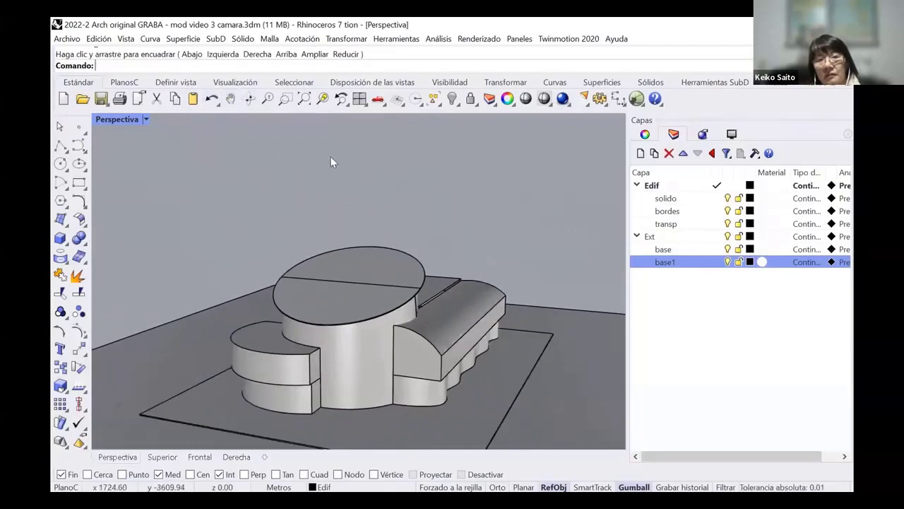
{"action": "left_click", "coordinate": [248, 99]}
{"action": "left_click_drag", "start_coordinate": [329, 232], "coordinate": [363, 192]}
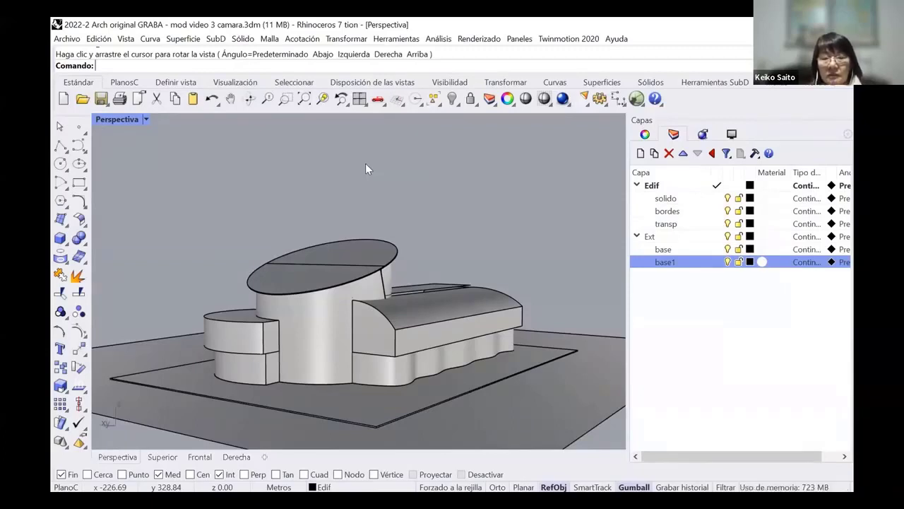
{"action": "left_click", "coordinate": [231, 98]}
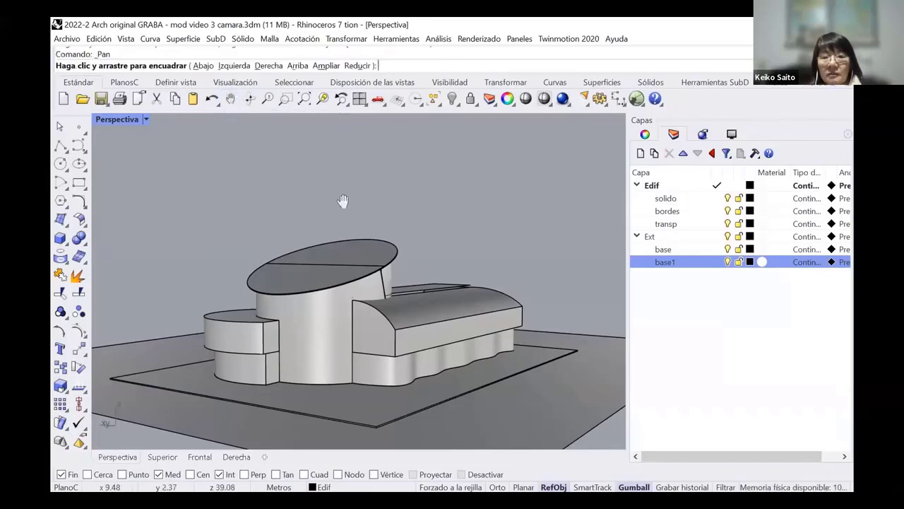
{"action": "left_click_drag", "start_coordinate": [344, 198], "coordinate": [346, 218]}
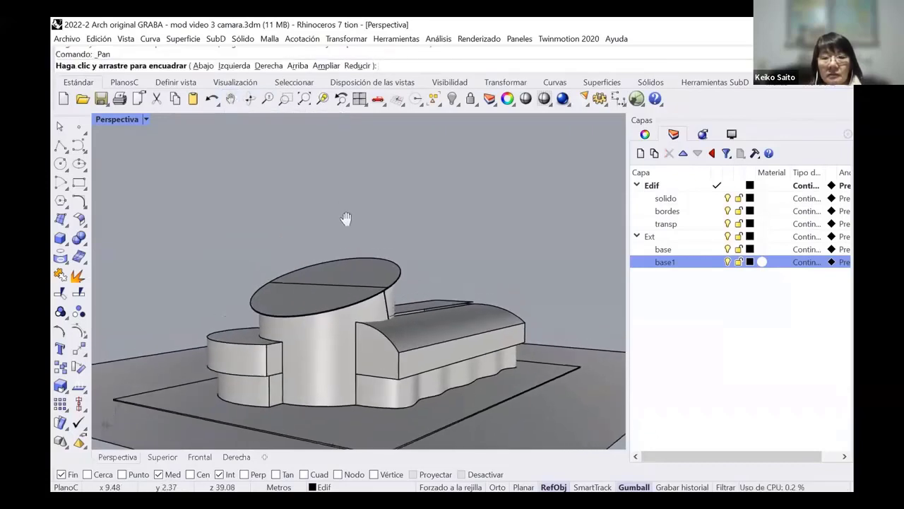
{"action": "key", "text": "Escape"}
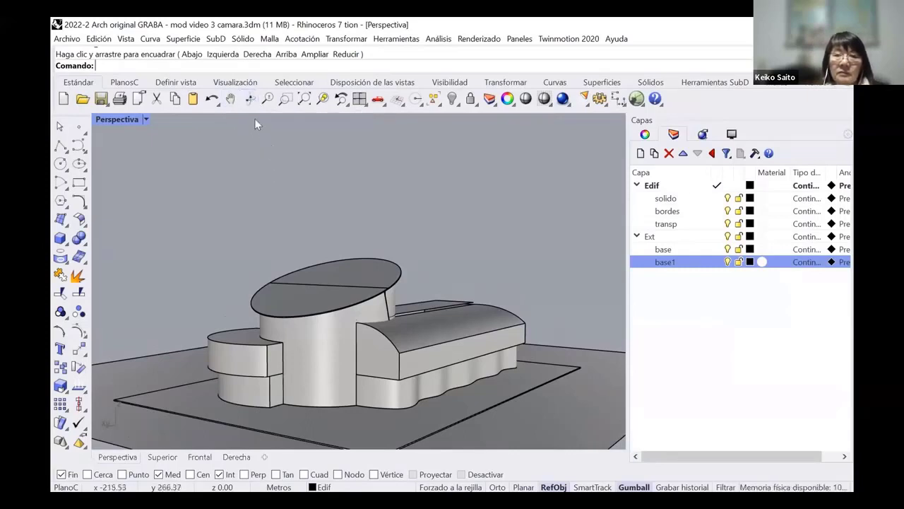
Step: Examine the building and its base from a raised angle, both at a distance and close up
{"action": "left_click", "coordinate": [250, 99]}
{"action": "left_click_drag", "start_coordinate": [353, 192], "coordinate": [332, 203]}
{"action": "scroll", "coordinate": [331, 203], "scroll_direction": "down", "scroll_amount": 4}
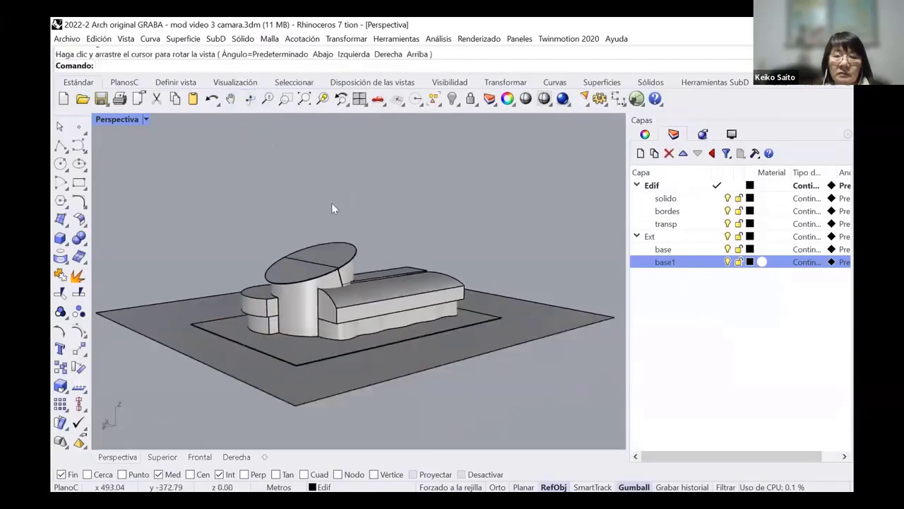
{"action": "left_click", "coordinate": [250, 99]}
{"action": "left_click_drag", "start_coordinate": [289, 150], "coordinate": [312, 193]}
{"action": "left_click", "coordinate": [250, 99]}
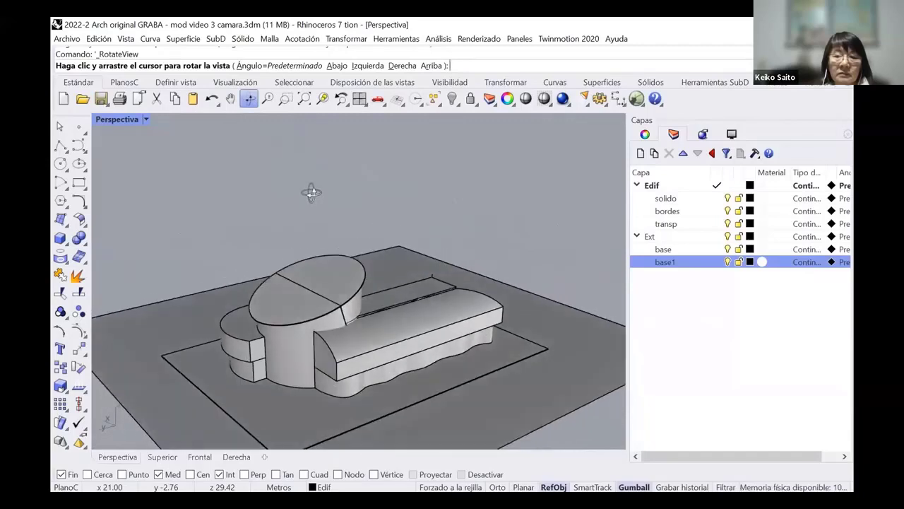
{"action": "key", "text": "Escape"}
{"action": "scroll", "coordinate": [299, 243], "scroll_direction": "up", "scroll_amount": 2}
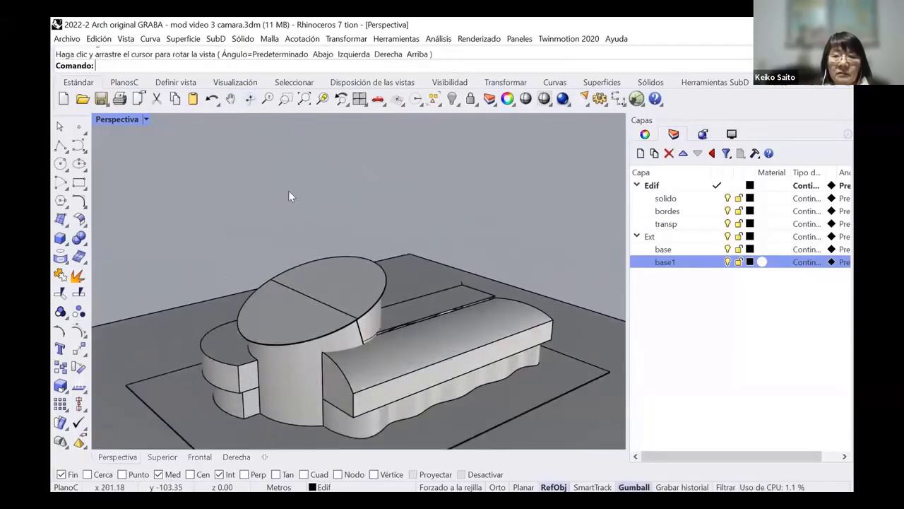
{"action": "left_click", "coordinate": [230, 98]}
{"action": "left_click_drag", "start_coordinate": [359, 185], "coordinate": [370, 137]}
{"action": "key", "text": "Escape"}
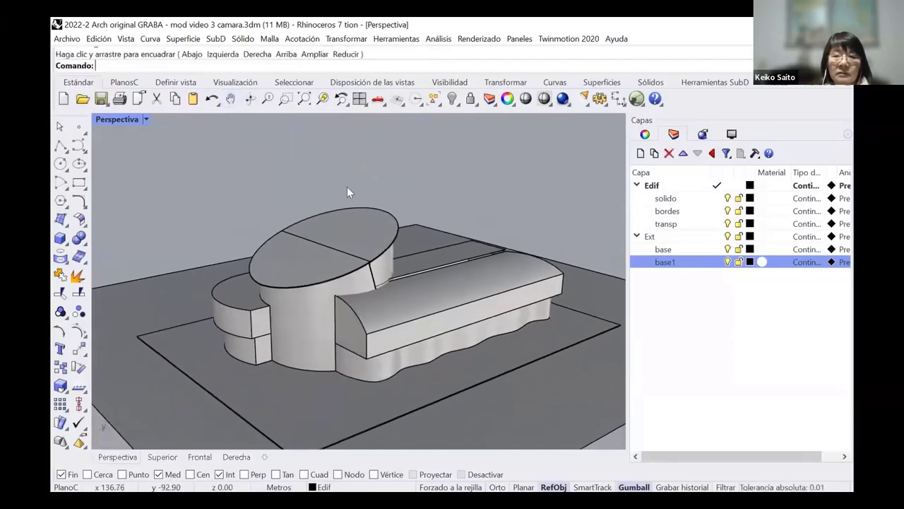
Step: Orbit to a higher view of the building and display the model's saved views (Vistas guardadas)
{"action": "left_click", "coordinate": [251, 100]}
{"action": "left_click_drag", "start_coordinate": [363, 194], "coordinate": [374, 210]}
{"action": "key", "text": "Escape"}
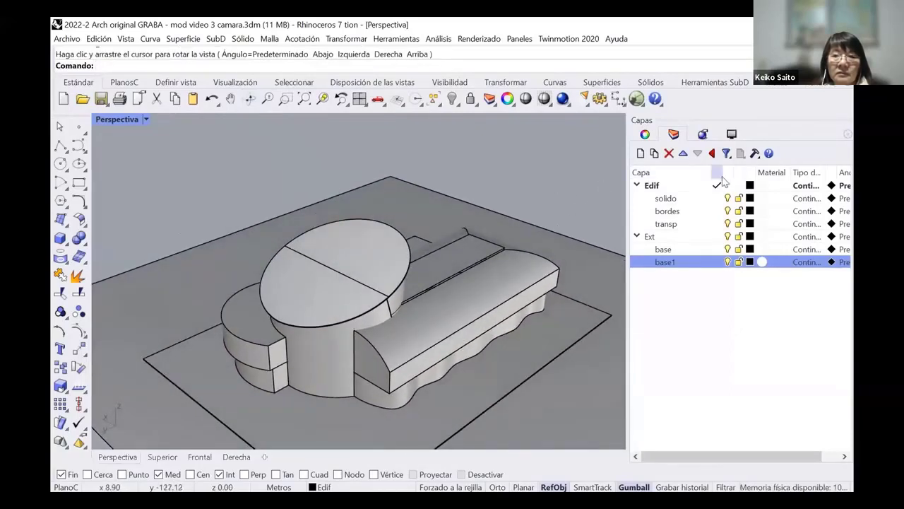
{"action": "left_click", "coordinate": [847, 134]}
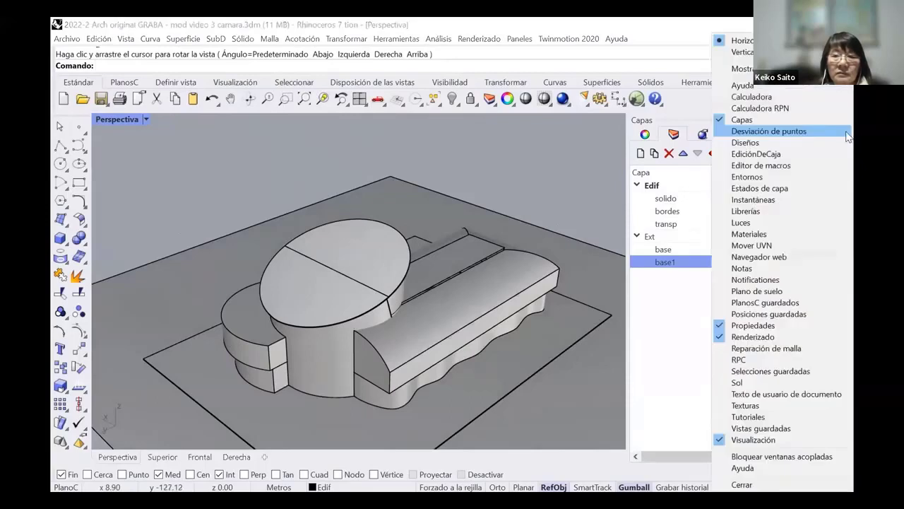
{"action": "left_click", "coordinate": [756, 429]}
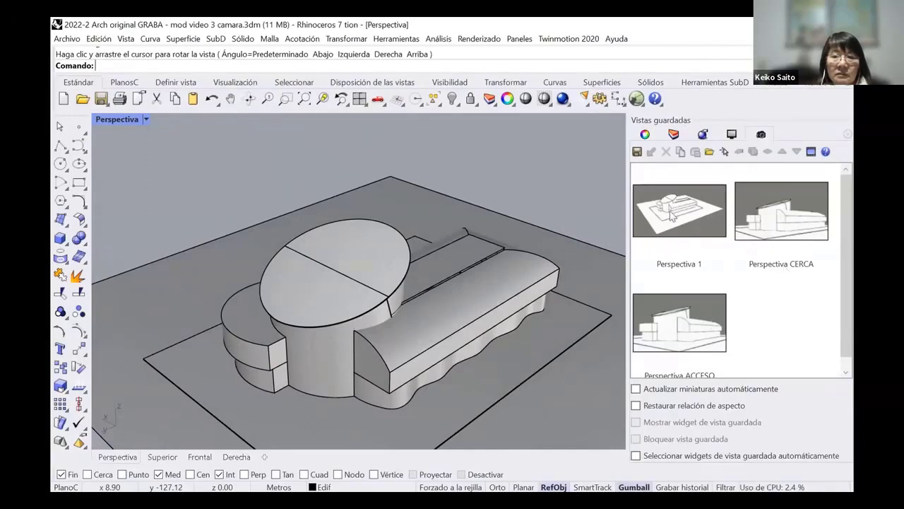
Step: Save the current raised view of the building as a named view called Perspectiva 2
{"action": "left_click", "coordinate": [637, 152]}
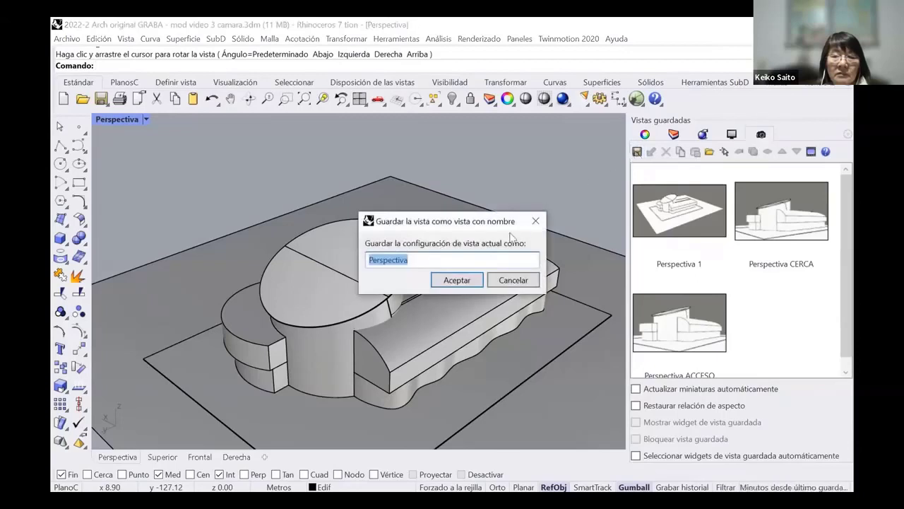
{"action": "left_click", "coordinate": [432, 260]}
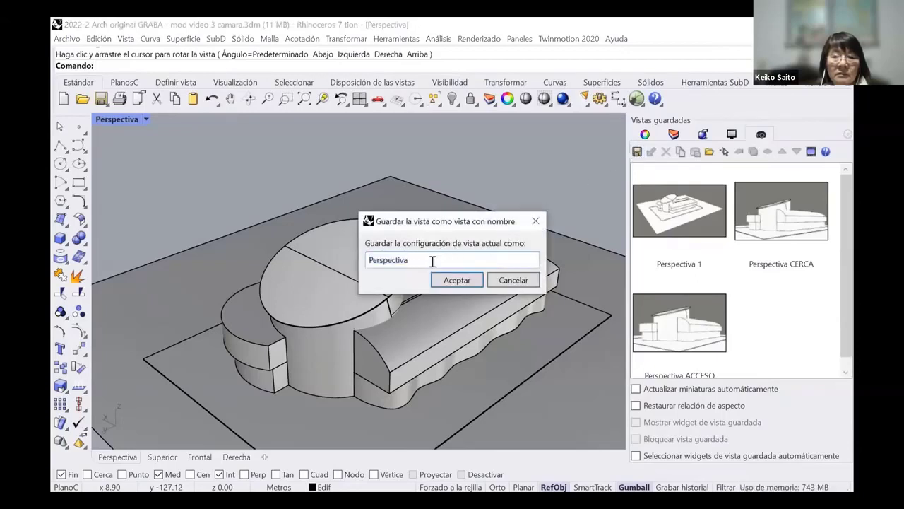
{"action": "type", "text": "2"}
{"action": "left_click", "coordinate": [457, 279]}
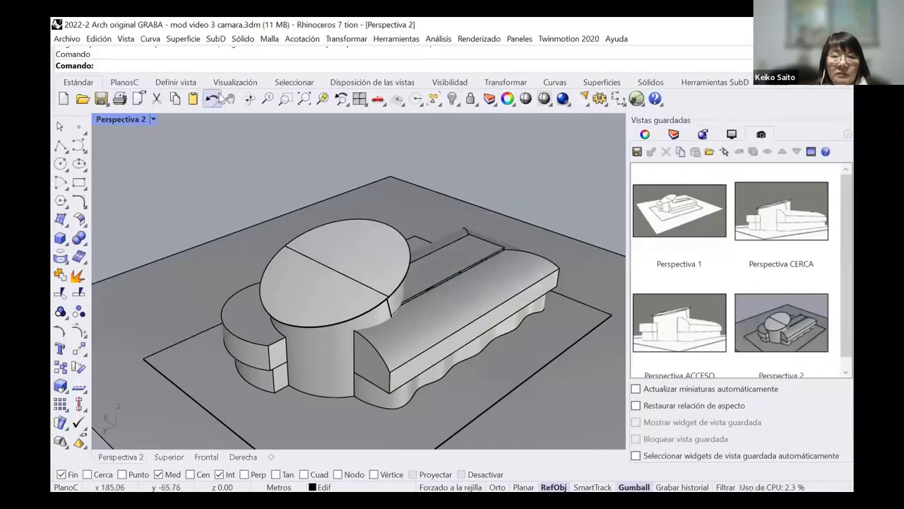
Step: Compose a closer, low-angle perspective of the building, with the whole volume framed centrally in the viewport
{"action": "left_click", "coordinate": [248, 105]}
{"action": "left_click_drag", "start_coordinate": [355, 244], "coordinate": [360, 227]}
{"action": "scroll", "coordinate": [382, 252], "scroll_direction": "up", "scroll_amount": 4}
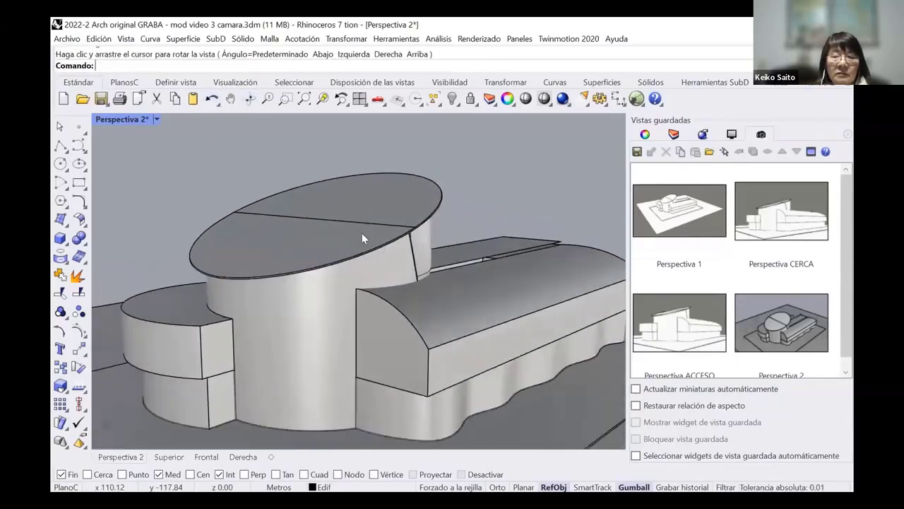
{"action": "left_click", "coordinate": [248, 100]}
{"action": "left_click_drag", "start_coordinate": [249, 123], "coordinate": [324, 165]}
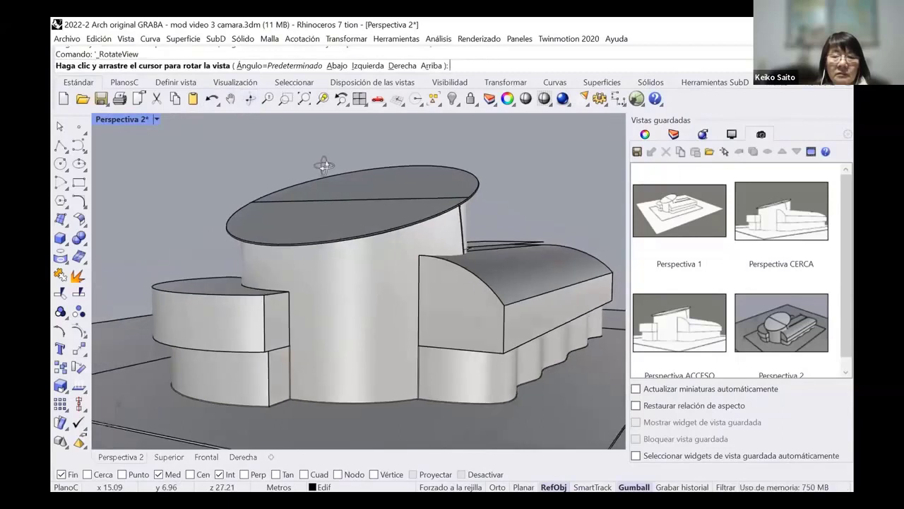
{"action": "left_click", "coordinate": [231, 99]}
{"action": "left_click_drag", "start_coordinate": [443, 196], "coordinate": [394, 233]}
{"action": "left_click", "coordinate": [248, 102]}
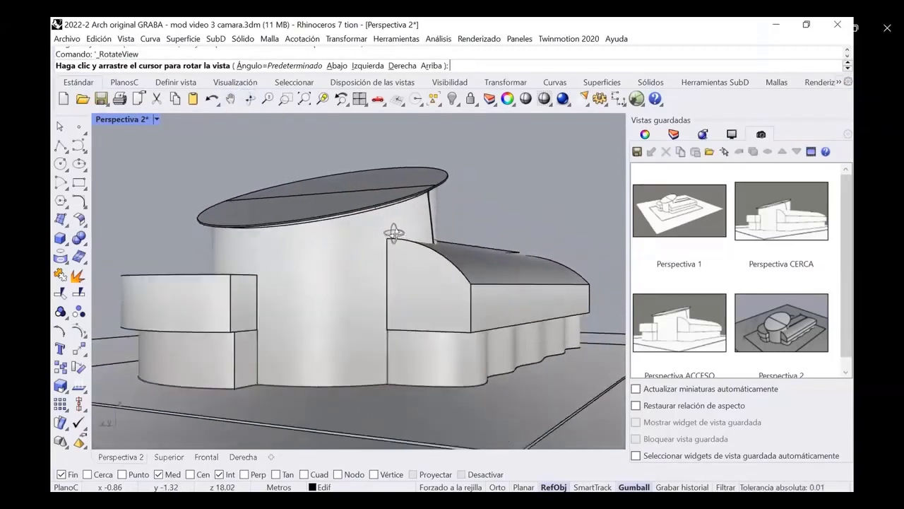
{"action": "key", "text": "Escape"}
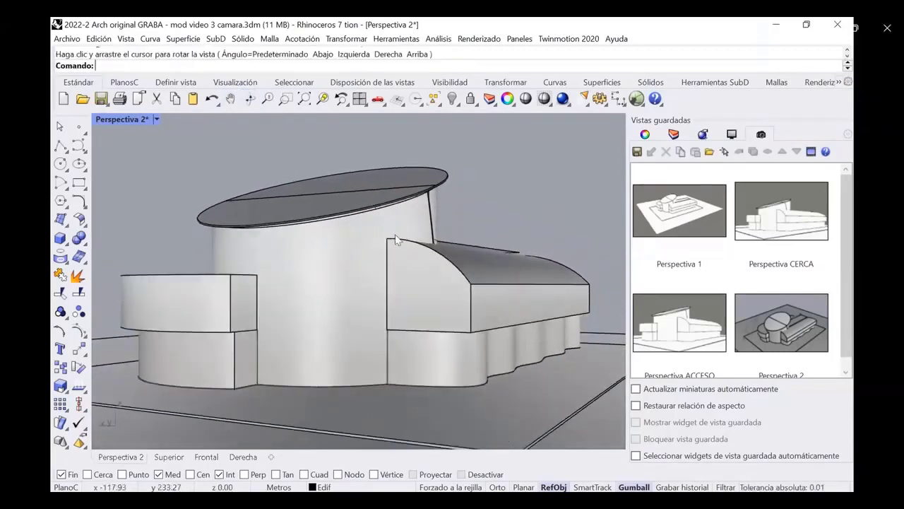
{"action": "left_click", "coordinate": [230, 102]}
{"action": "left_click_drag", "start_coordinate": [391, 190], "coordinate": [382, 211]}
{"action": "key", "text": "Escape"}
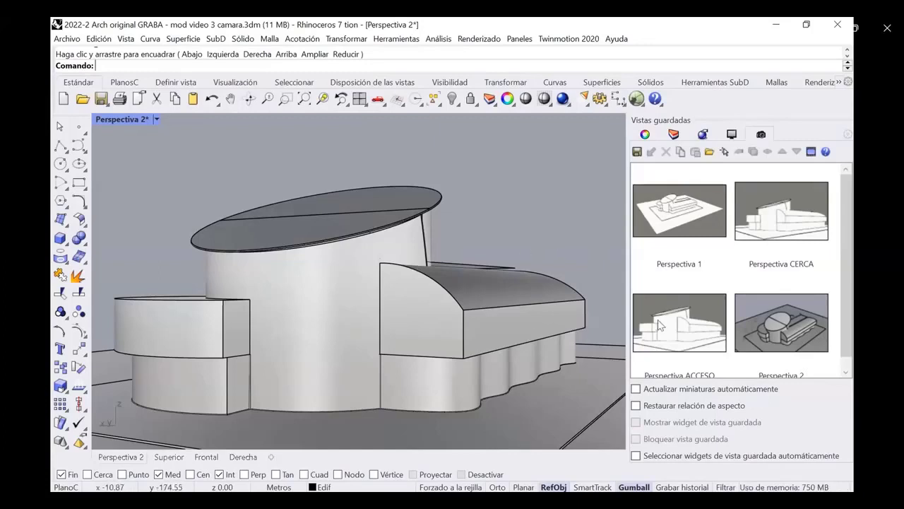
Step: Save the low-angle view of the building as a named view called Perspectiva 3
{"action": "scroll", "coordinate": [701, 317], "scroll_direction": "down", "scroll_amount": 1}
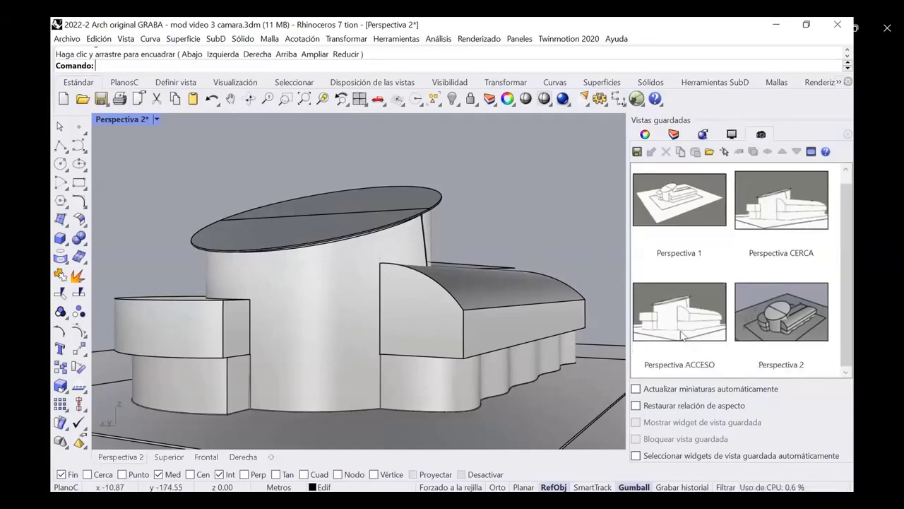
{"action": "left_click", "coordinate": [636, 152]}
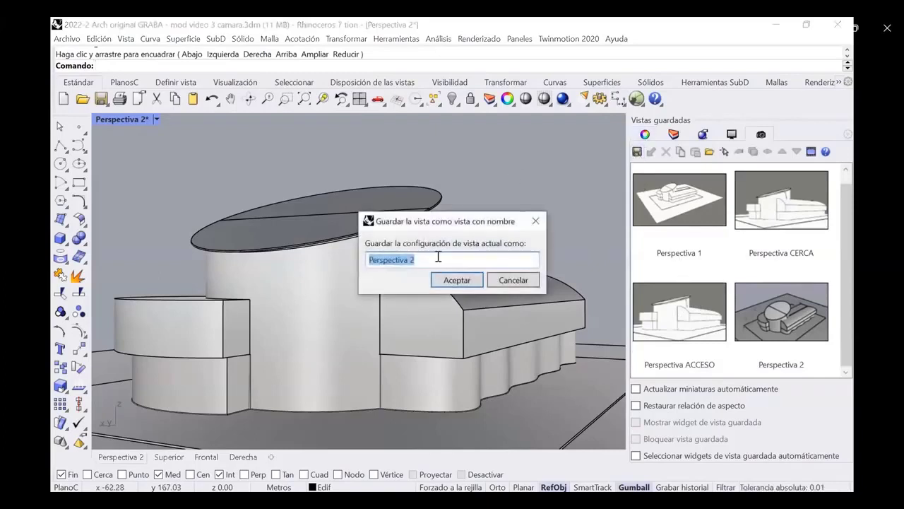
{"action": "left_click_drag", "start_coordinate": [410, 261], "coordinate": [421, 260]}
{"action": "type", "text": "3"}
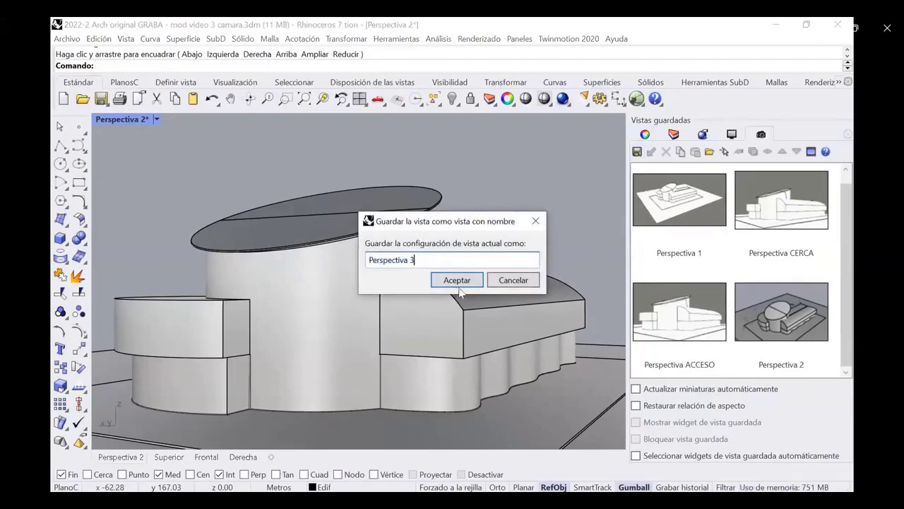
{"action": "left_click", "coordinate": [456, 279]}
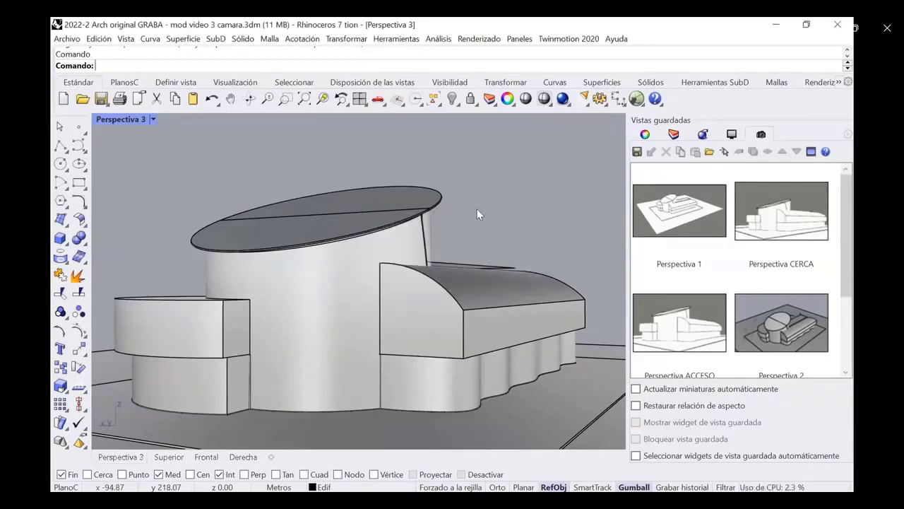
{"action": "left_click", "coordinate": [249, 101]}
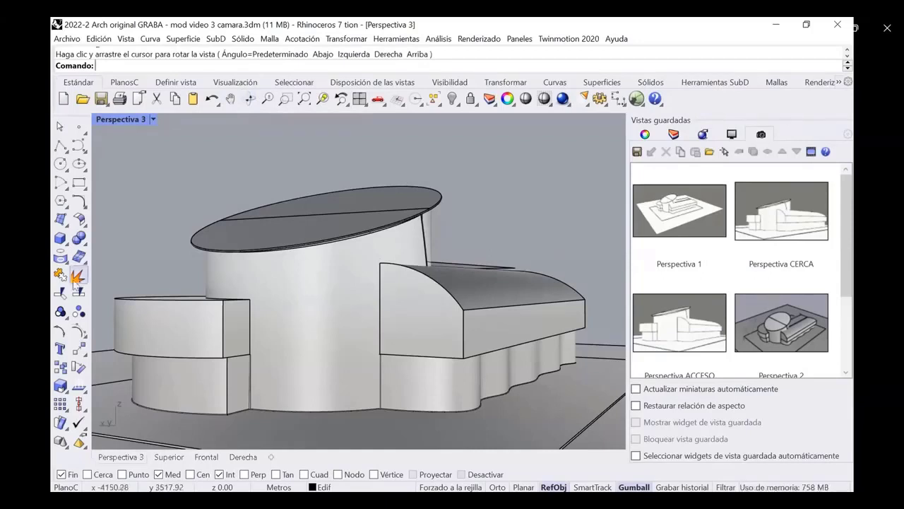
{"action": "key", "text": "F11"}
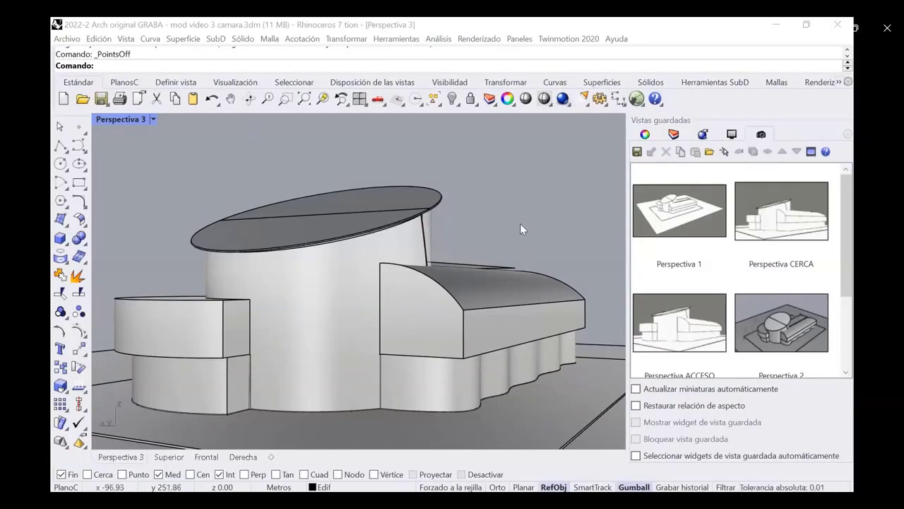
Step: Restore the saved views Perspectiva 1, Perspectiva CERCA, Perspectiva ACCESO, Perspectiva 2 and Perspectiva 3 one after another to compare them
{"action": "double_click", "coordinate": [676, 217]}
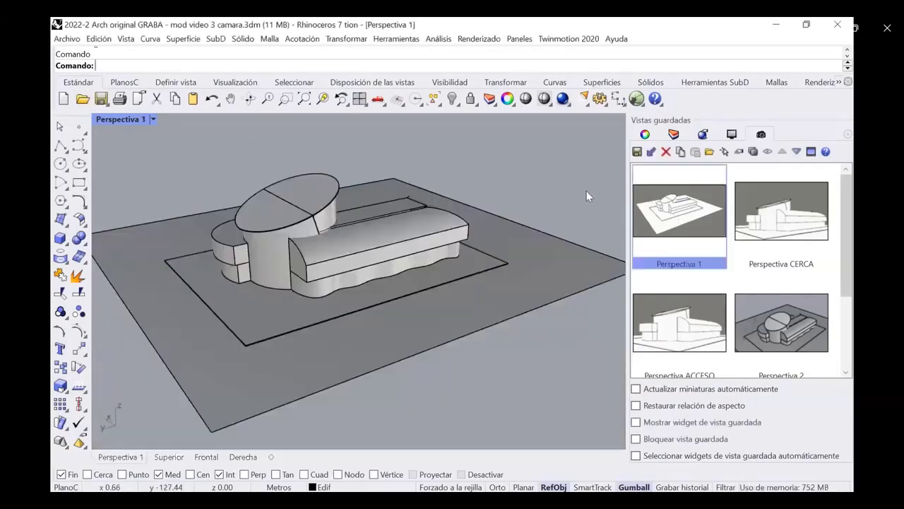
{"action": "double_click", "coordinate": [789, 211]}
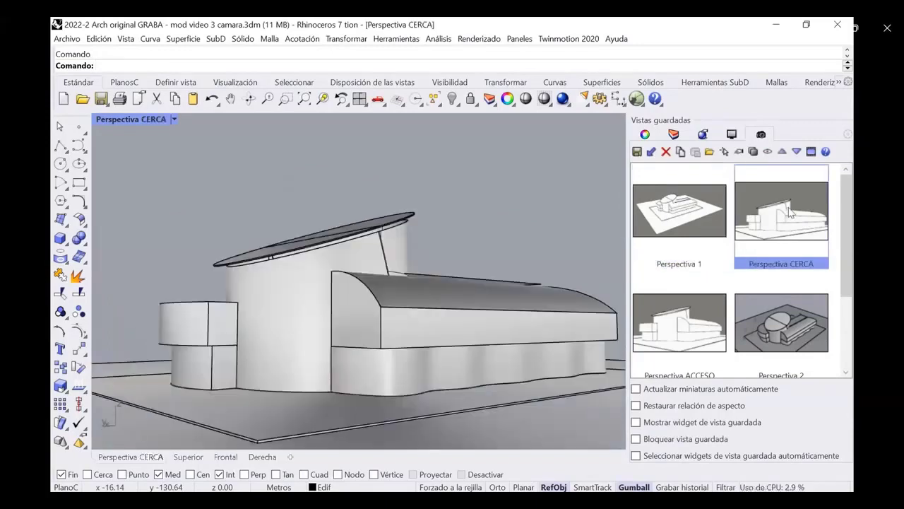
{"action": "double_click", "coordinate": [707, 321]}
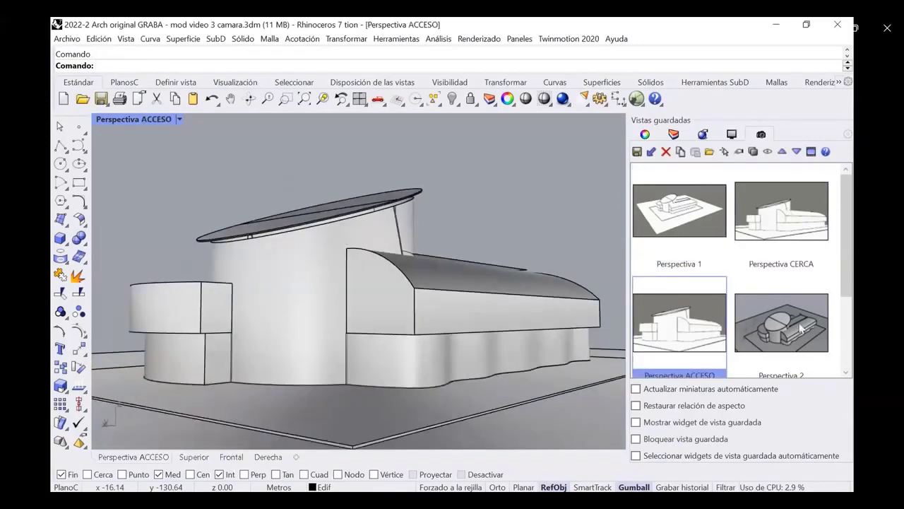
{"action": "double_click", "coordinate": [800, 326]}
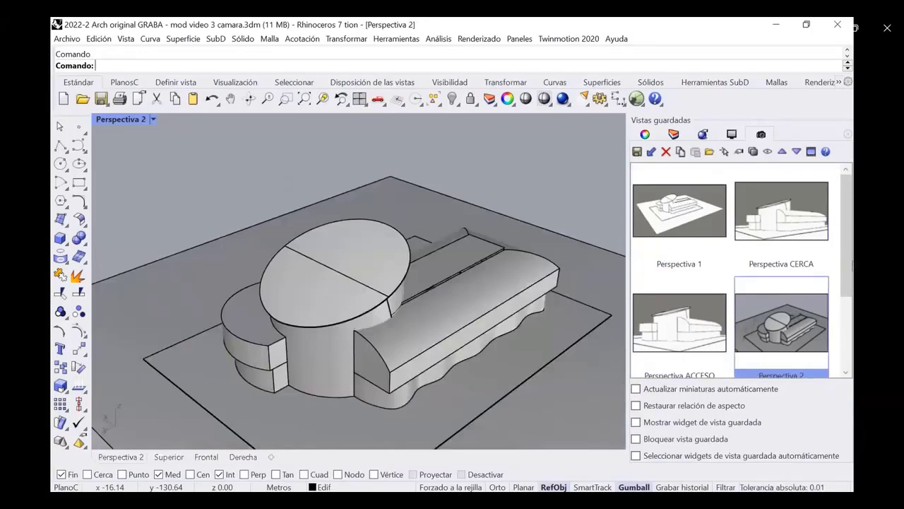
{"action": "scroll", "coordinate": [742, 332], "scroll_direction": "down", "scroll_amount": 2}
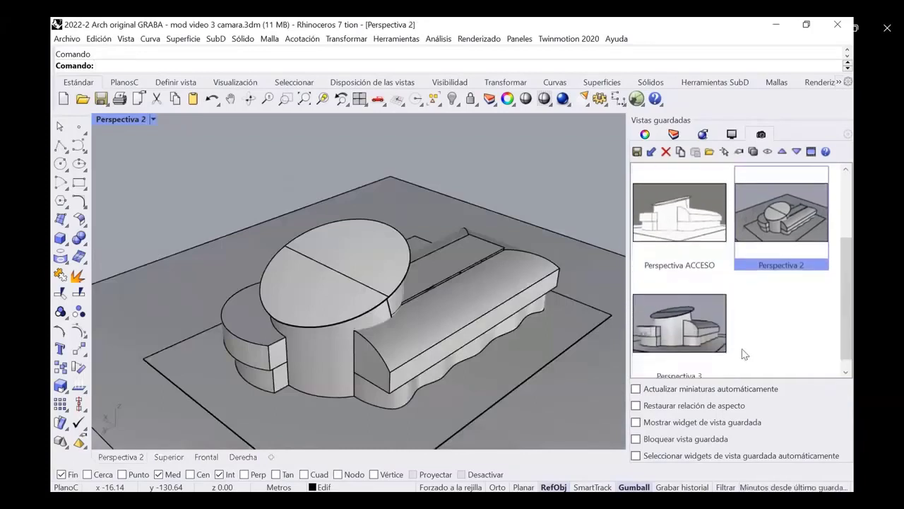
{"action": "double_click", "coordinate": [700, 327]}
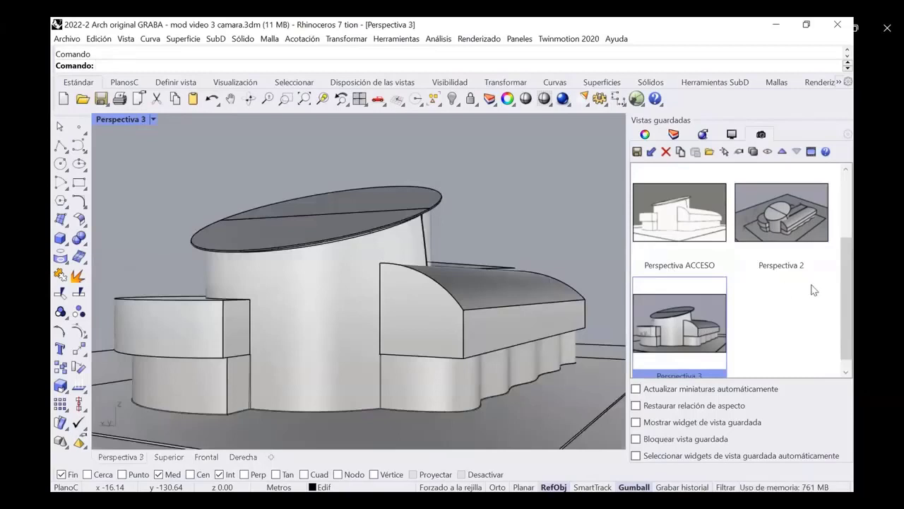
{"action": "left_click_drag", "start_coordinate": [844, 277], "coordinate": [854, 199]}
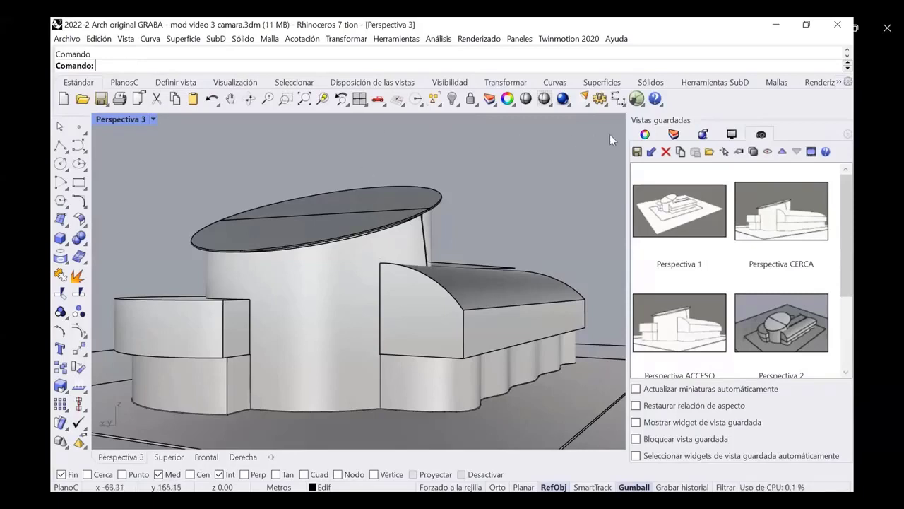
Step: Collapse the Ext layer and choose the existing block Pintura material in the solido layer's material settings
{"action": "left_click", "coordinate": [672, 135]}
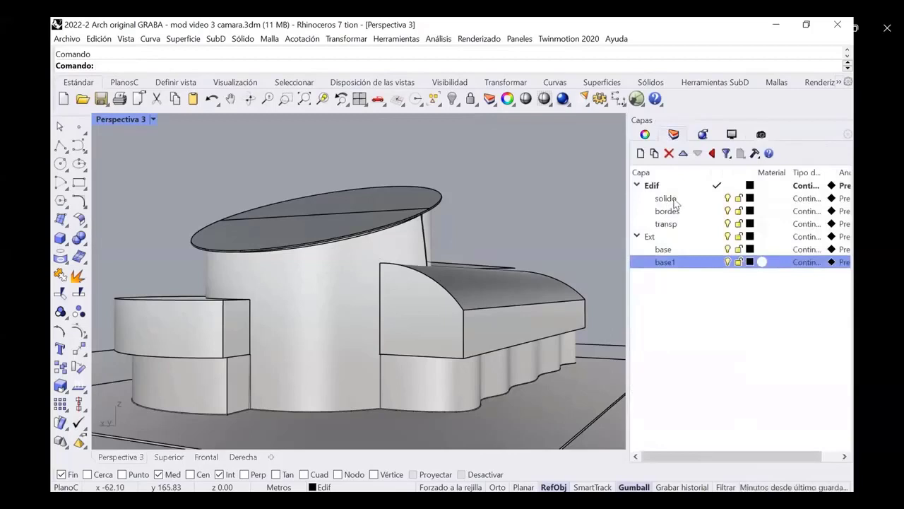
{"action": "left_click", "coordinate": [637, 237]}
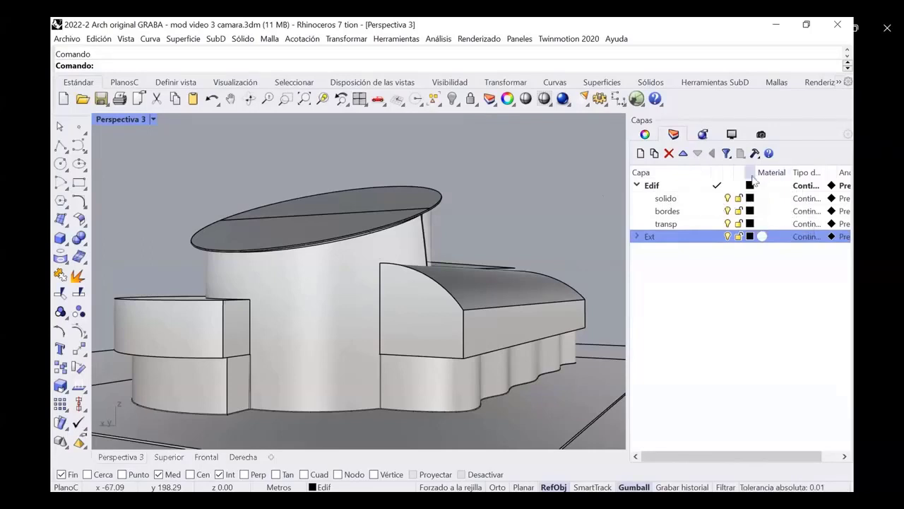
{"action": "left_click", "coordinate": [764, 198]}
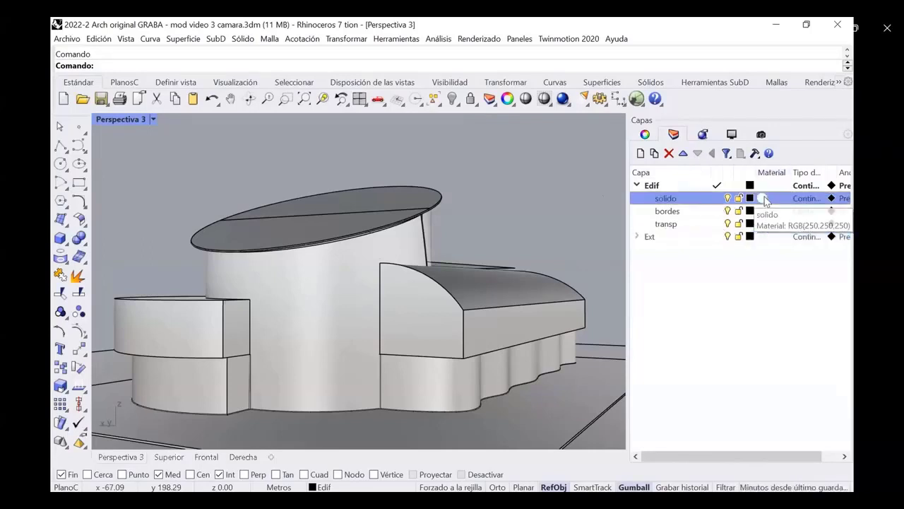
{"action": "left_click", "coordinate": [764, 199]}
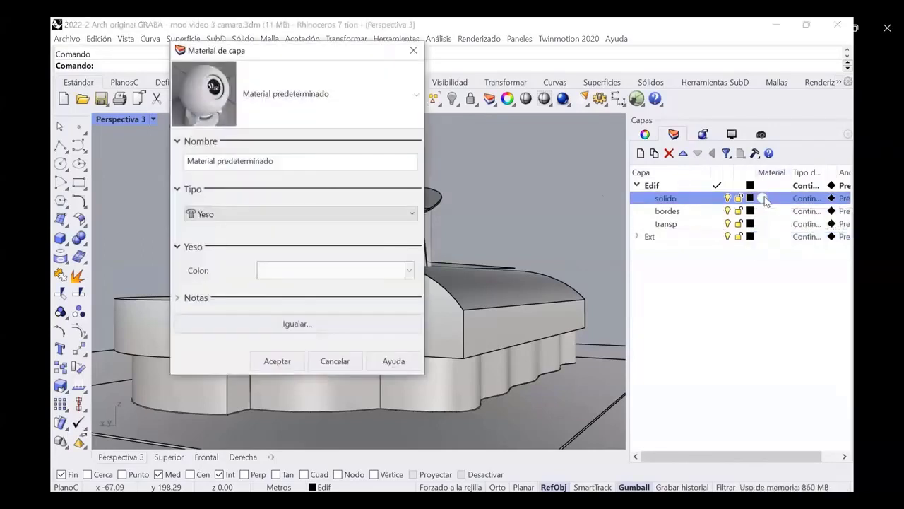
{"action": "left_click_drag", "start_coordinate": [333, 54], "coordinate": [730, 70]}
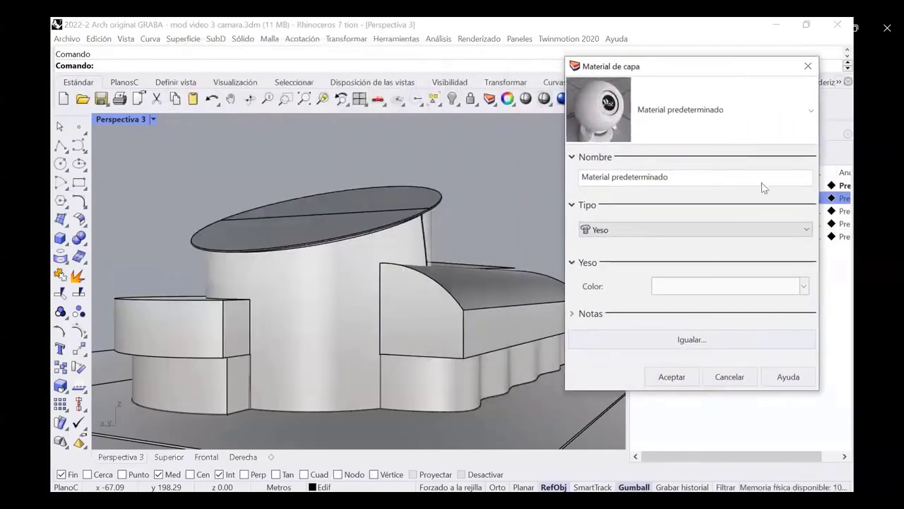
{"action": "left_click", "coordinate": [811, 113]}
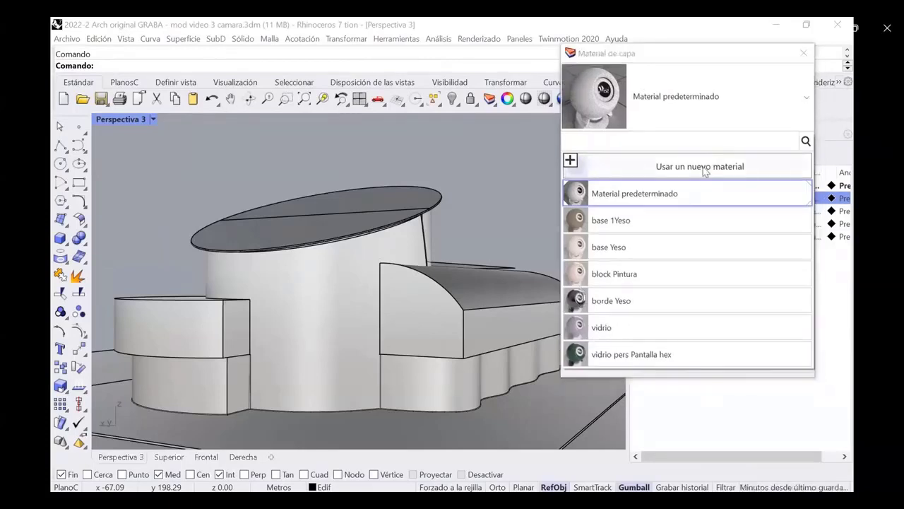
{"action": "left_click", "coordinate": [623, 276]}
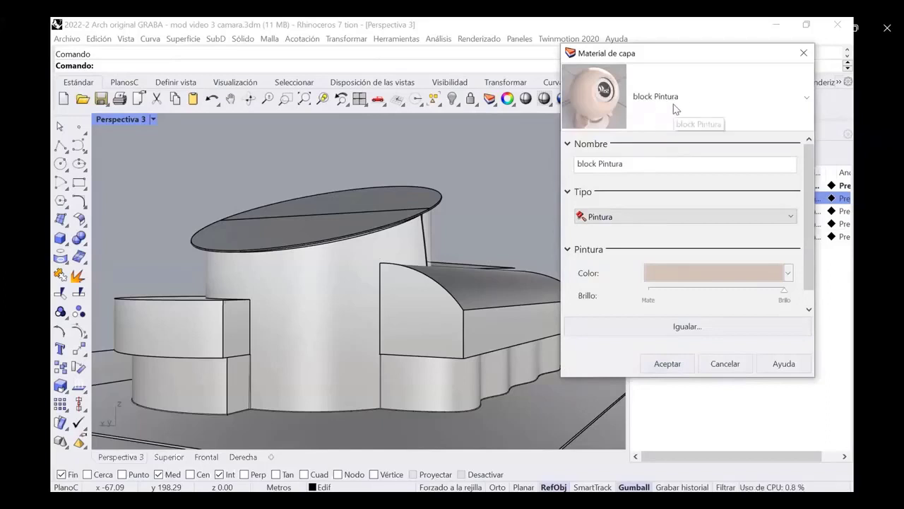
Step: Check the block Pintura material's type, colour and name, keep Pintura as the type, and apply the material to the solido layer
{"action": "left_click", "coordinate": [635, 217]}
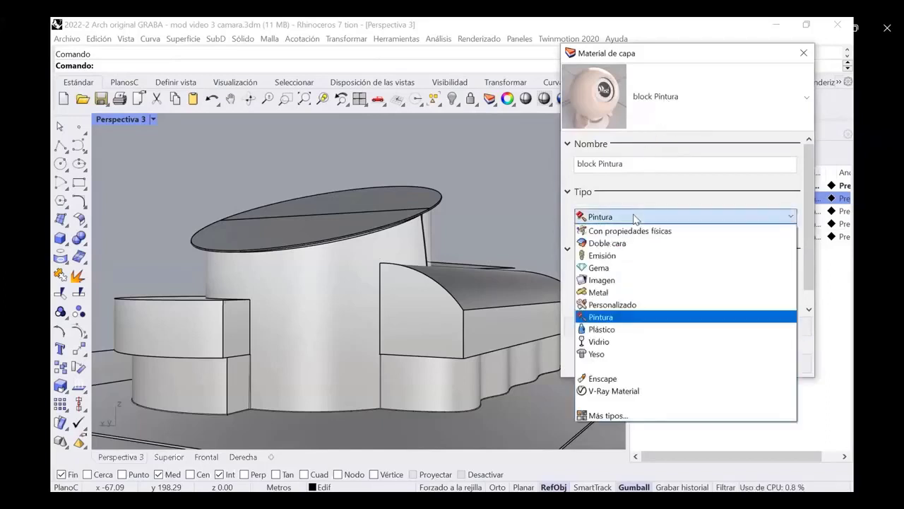
{"action": "left_click", "coordinate": [615, 319]}
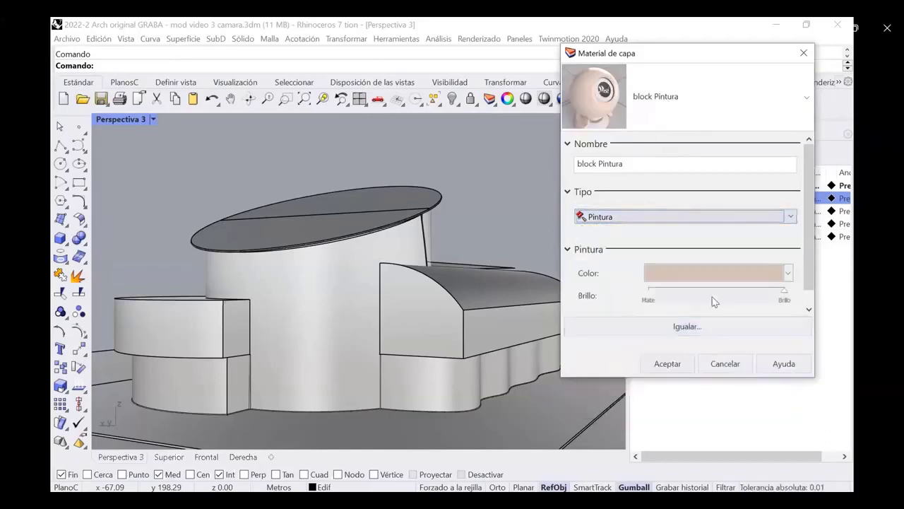
{"action": "left_click", "coordinate": [789, 273]}
{"action": "left_click", "coordinate": [766, 289]}
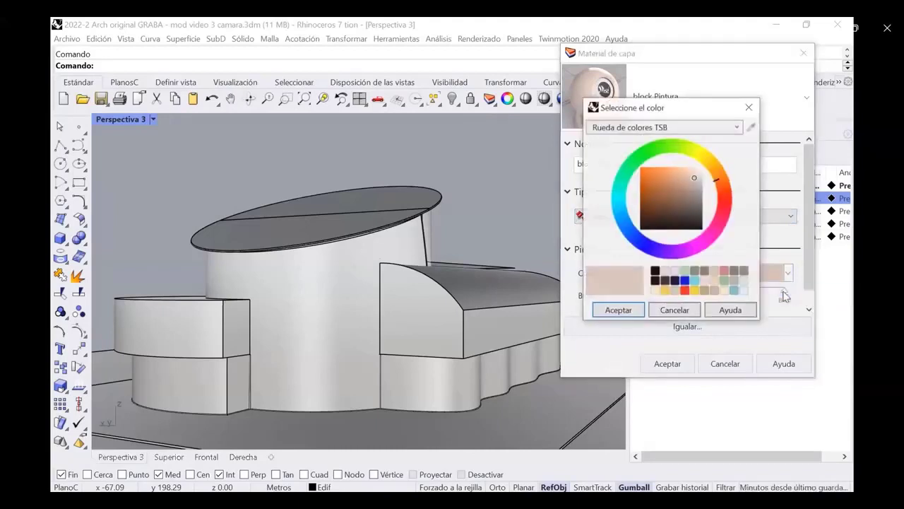
{"action": "left_click", "coordinate": [630, 311]}
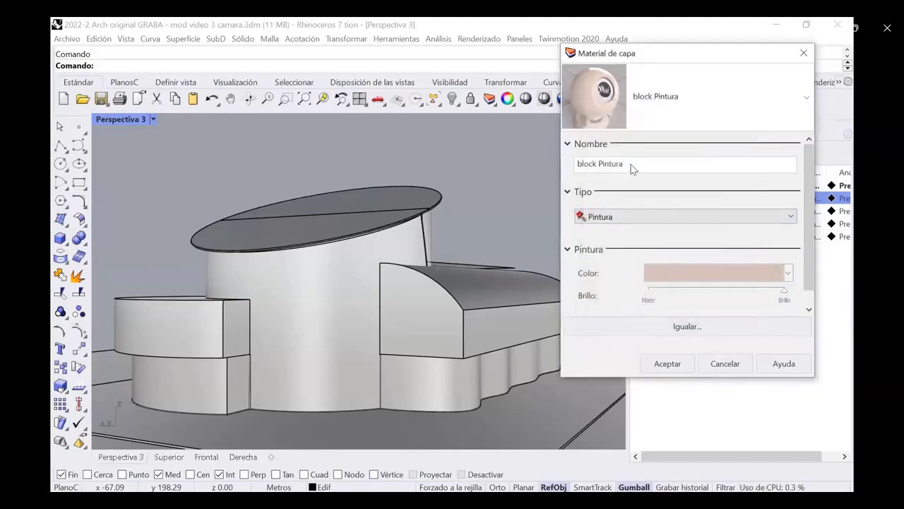
{"action": "left_click_drag", "start_coordinate": [632, 168], "coordinate": [573, 165]}
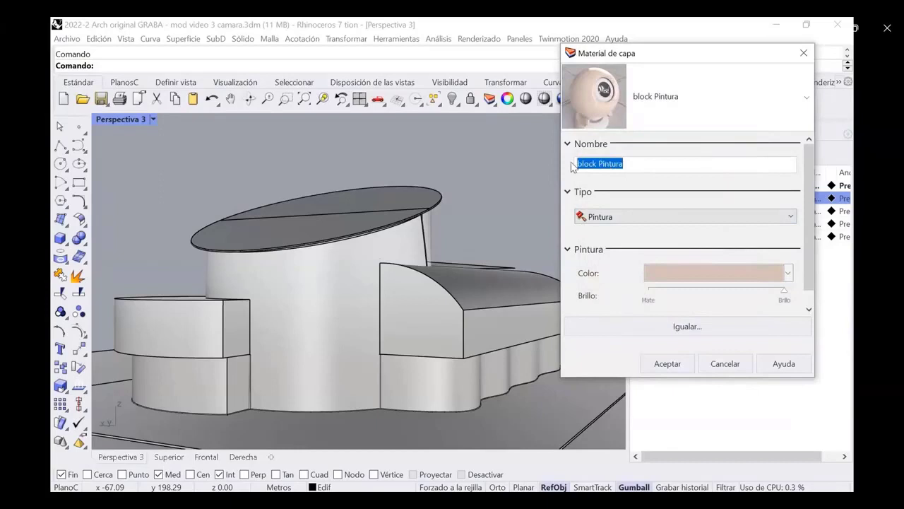
{"action": "left_click", "coordinate": [666, 367]}
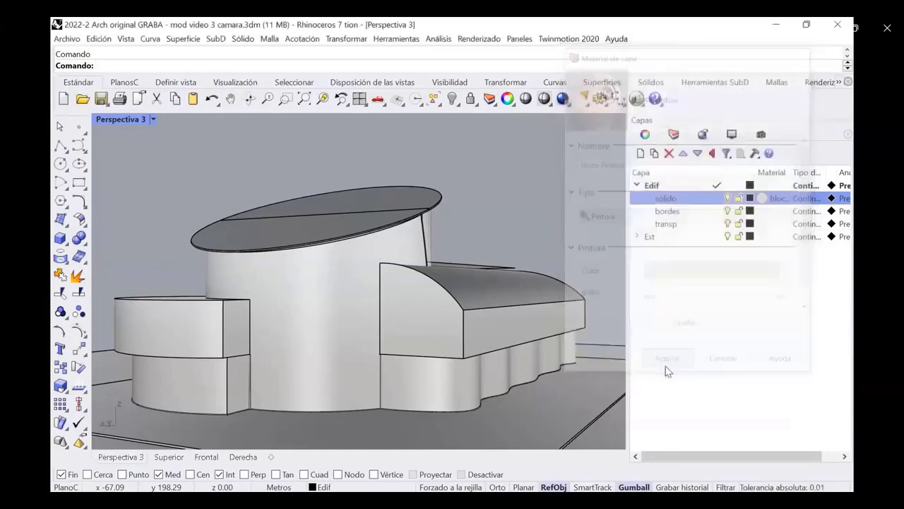
Step: Set the Perspectiva 3 viewport's display mode to Renderizado
{"action": "left_click", "coordinate": [153, 119]}
{"action": "left_click", "coordinate": [189, 109]}
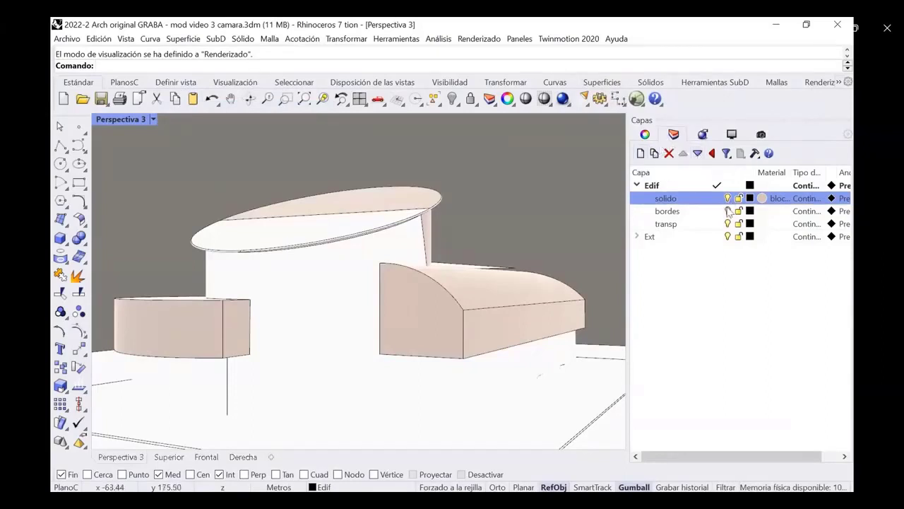
Step: Choose the existing vidrio material in the transp layer's material settings
{"action": "left_click", "coordinate": [762, 225]}
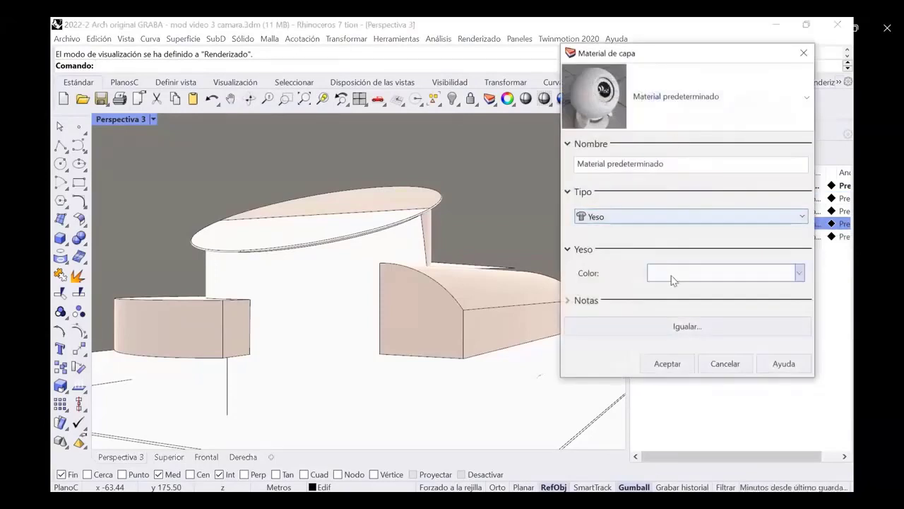
{"action": "left_click", "coordinate": [805, 100]}
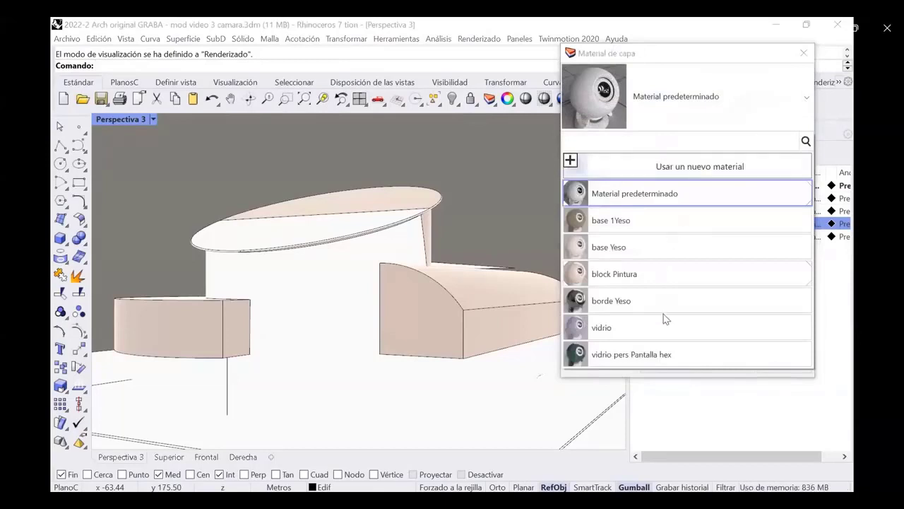
{"action": "left_click", "coordinate": [602, 332]}
Step: Check the vidrio material's type and colour, keep Personalizado as the type, and apply the material to the transp layer
{"action": "left_click", "coordinate": [639, 216]}
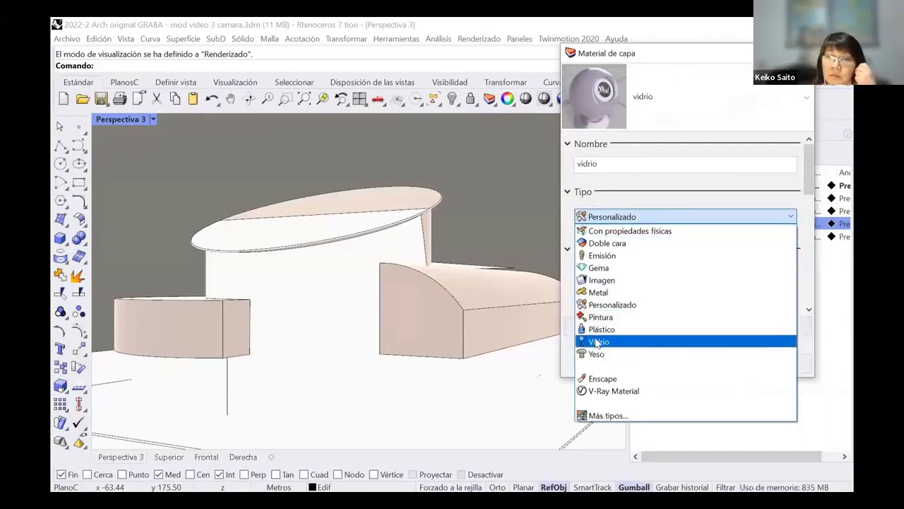
{"action": "left_click", "coordinate": [673, 154]}
{"action": "left_click", "coordinate": [792, 273]}
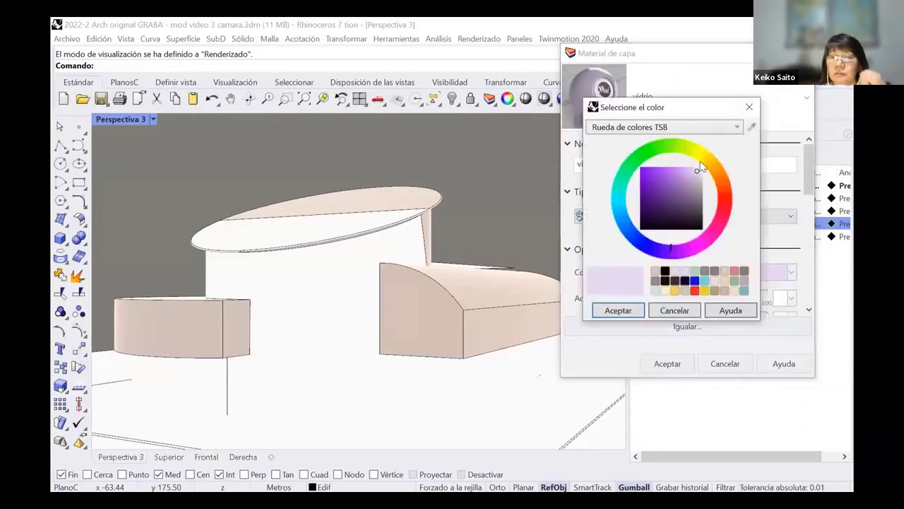
{"action": "left_click", "coordinate": [617, 311]}
{"action": "left_click_drag", "start_coordinate": [809, 191], "coordinate": [800, 166]}
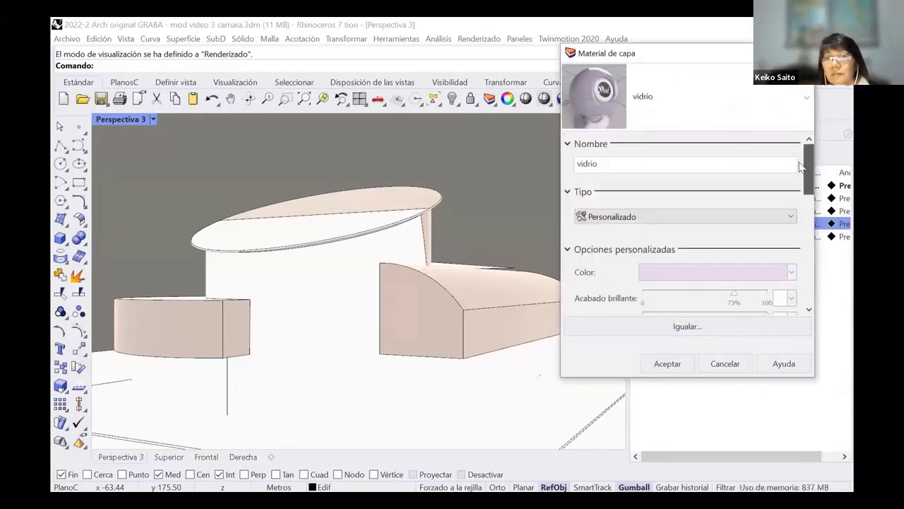
{"action": "left_click", "coordinate": [668, 364]}
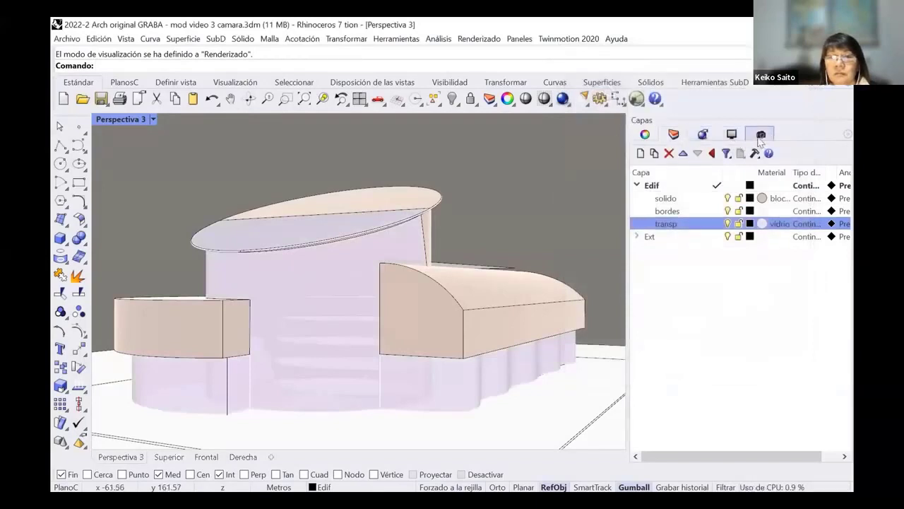
Step: Restore the saved view Perspectiva 1 and choose the existing borde Yeso material in the bordes layer's material settings
{"action": "left_click", "coordinate": [760, 135]}
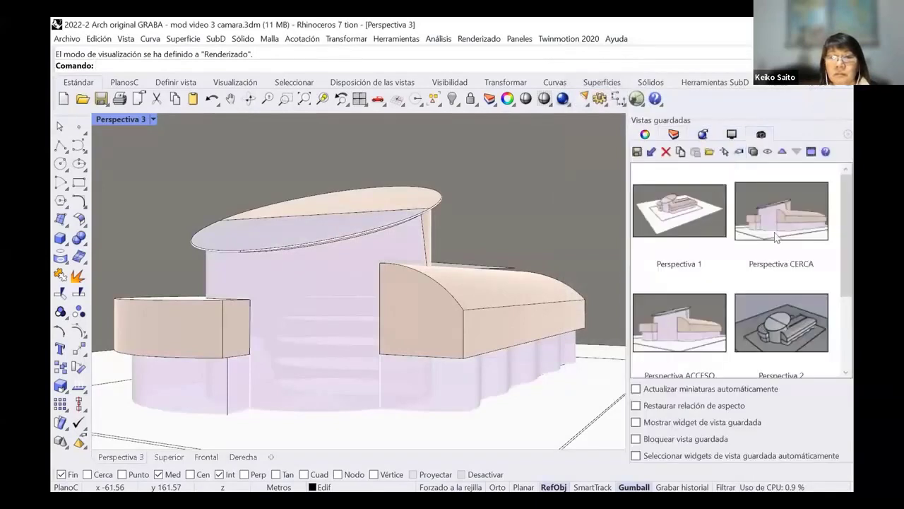
{"action": "double_click", "coordinate": [679, 228]}
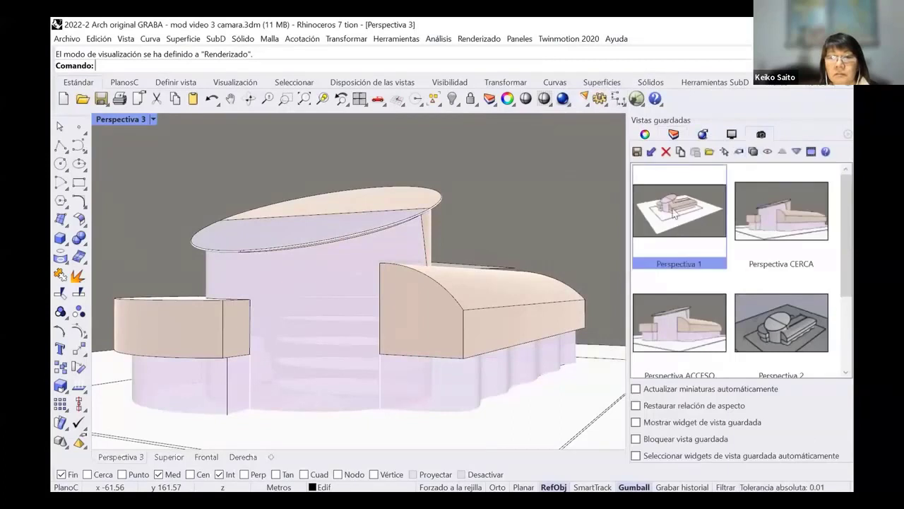
{"action": "left_click", "coordinate": [673, 134]}
{"action": "left_click", "coordinate": [761, 211]}
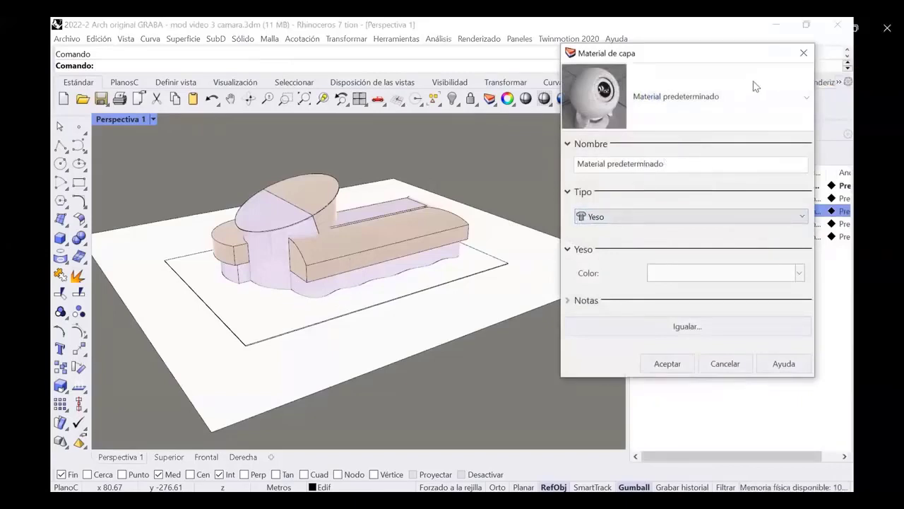
{"action": "left_click", "coordinate": [803, 98]}
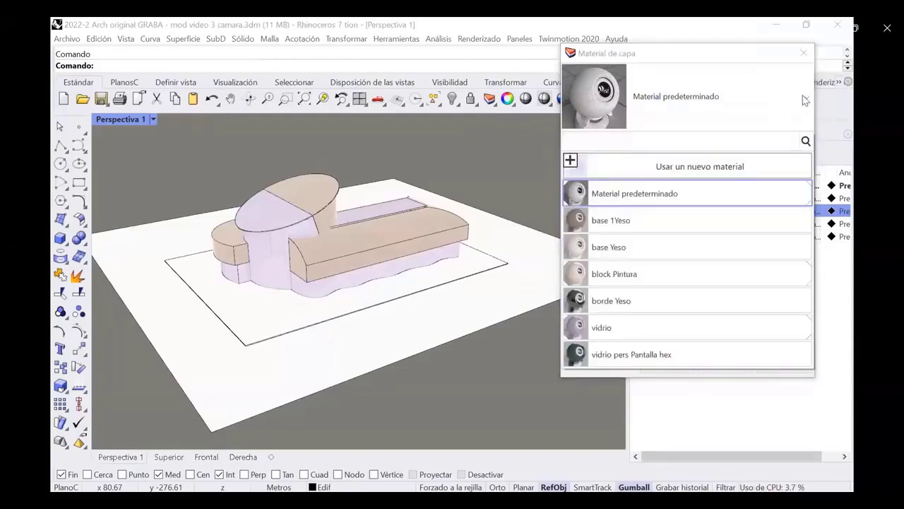
{"action": "left_click", "coordinate": [628, 299]}
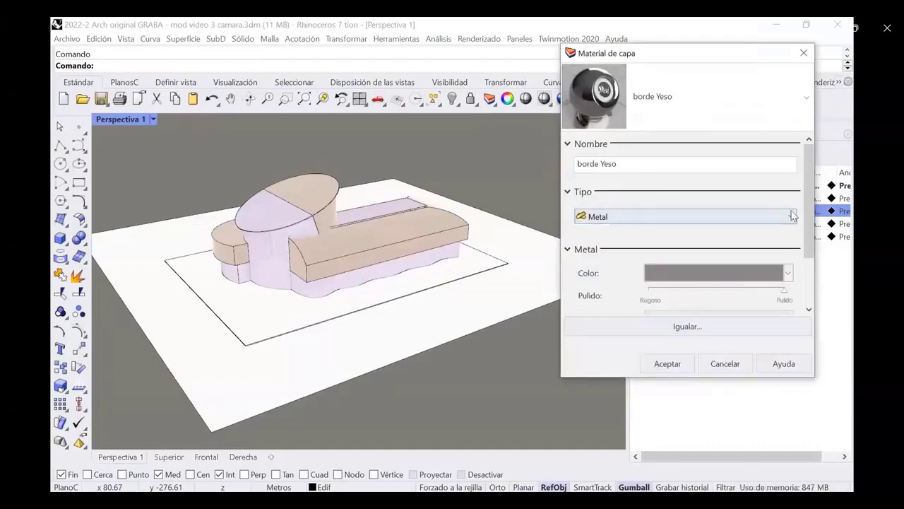
Step: Rename the borde Yeso material as borde metal and apply it to the bordes layer
{"action": "double_click", "coordinate": [607, 164]}
{"action": "type", "text": "metal"}
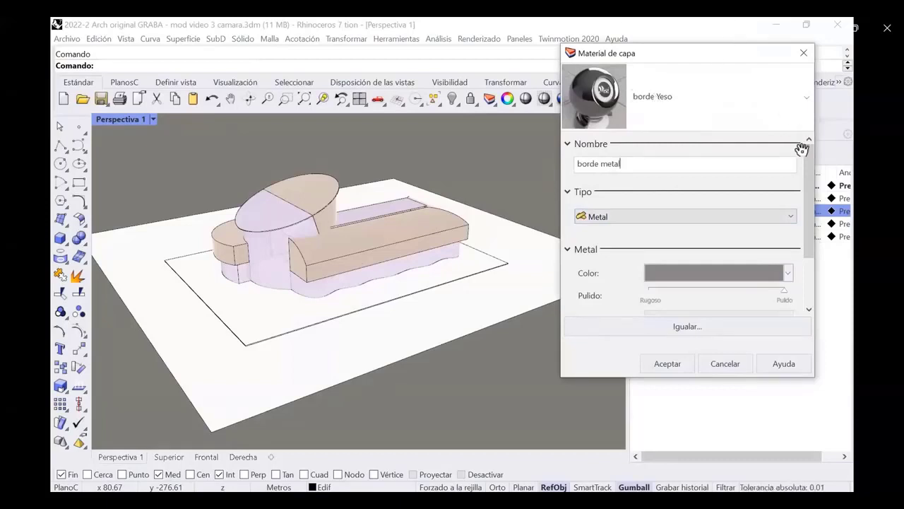
{"action": "left_click_drag", "start_coordinate": [807, 150], "coordinate": [808, 209]}
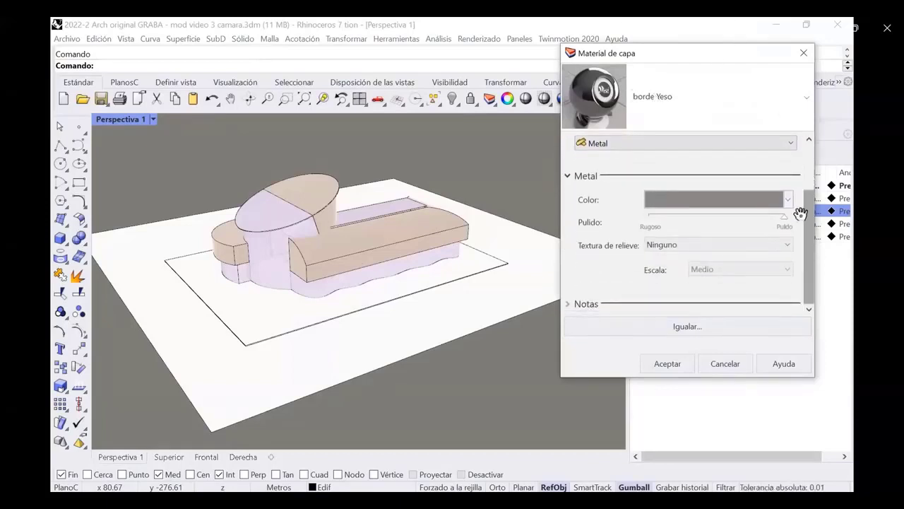
{"action": "left_click", "coordinate": [667, 363]}
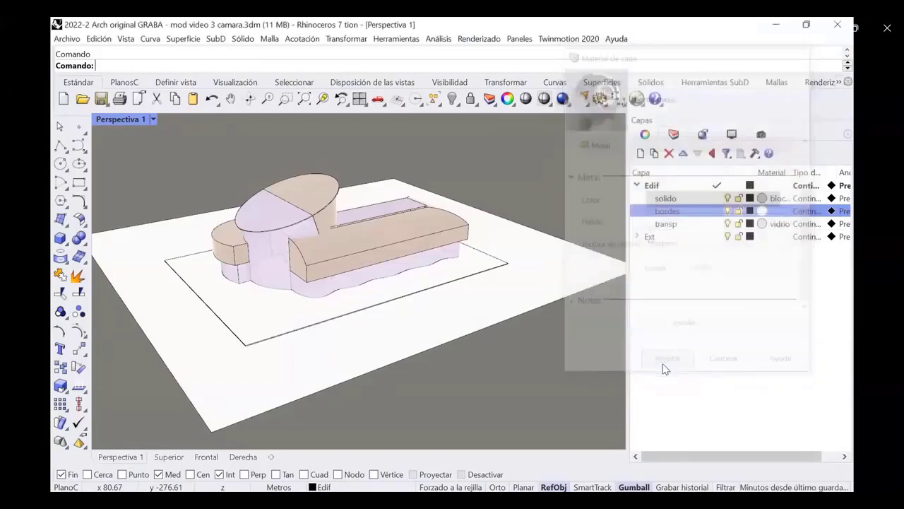
Step: Inspect the building's edges up close, then expand the Ext layer and select the inner ground slab to identify its sublayer
{"action": "scroll", "coordinate": [275, 230], "scroll_direction": "up", "scroll_amount": 5}
{"action": "scroll", "coordinate": [277, 226], "scroll_direction": "up", "scroll_amount": 3}
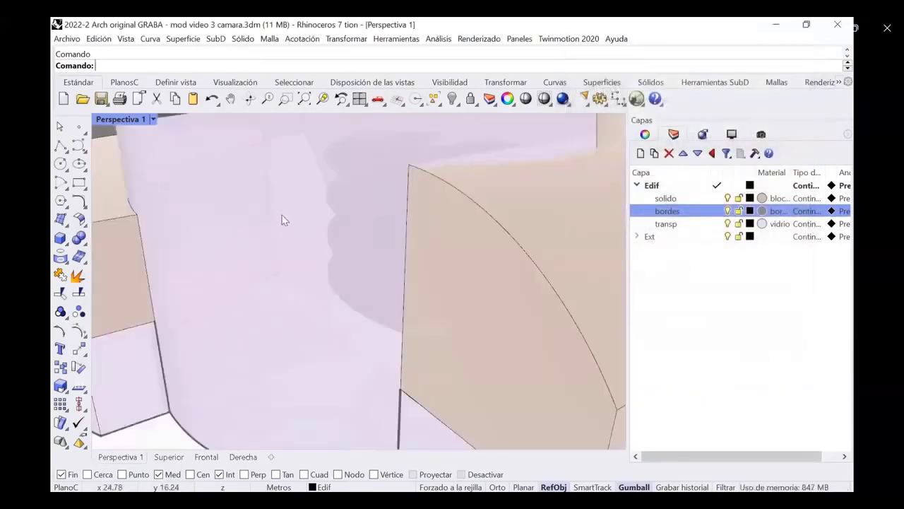
{"action": "scroll", "coordinate": [282, 216], "scroll_direction": "down", "scroll_amount": 2}
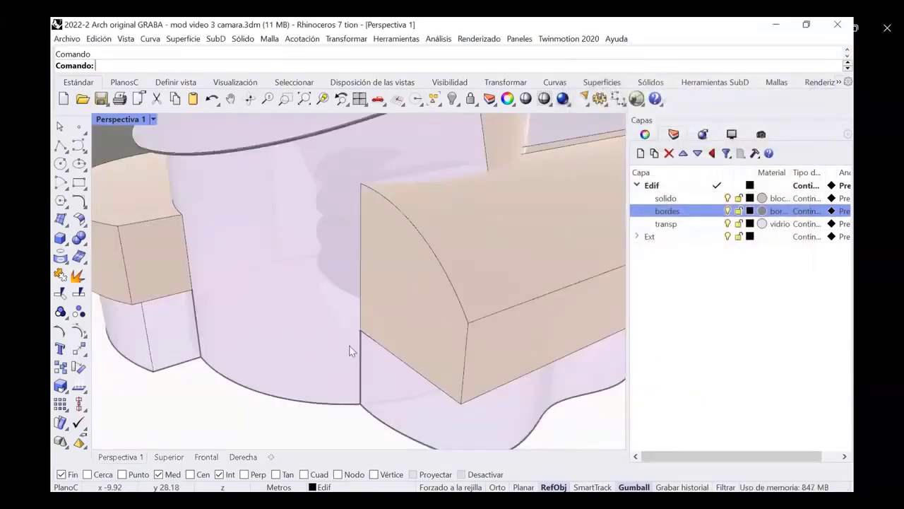
{"action": "scroll", "coordinate": [357, 322], "scroll_direction": "down", "scroll_amount": 4}
{"action": "scroll", "coordinate": [365, 347], "scroll_direction": "down", "scroll_amount": 2}
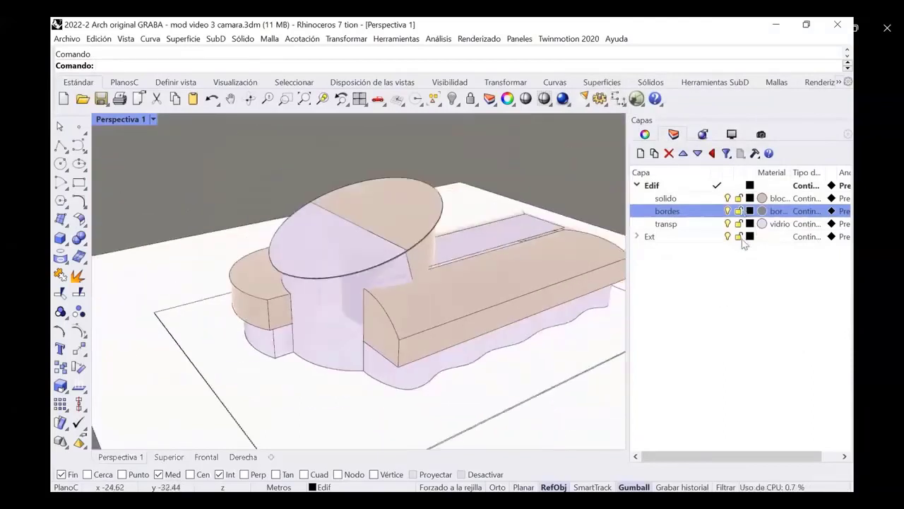
{"action": "left_click", "coordinate": [637, 237]}
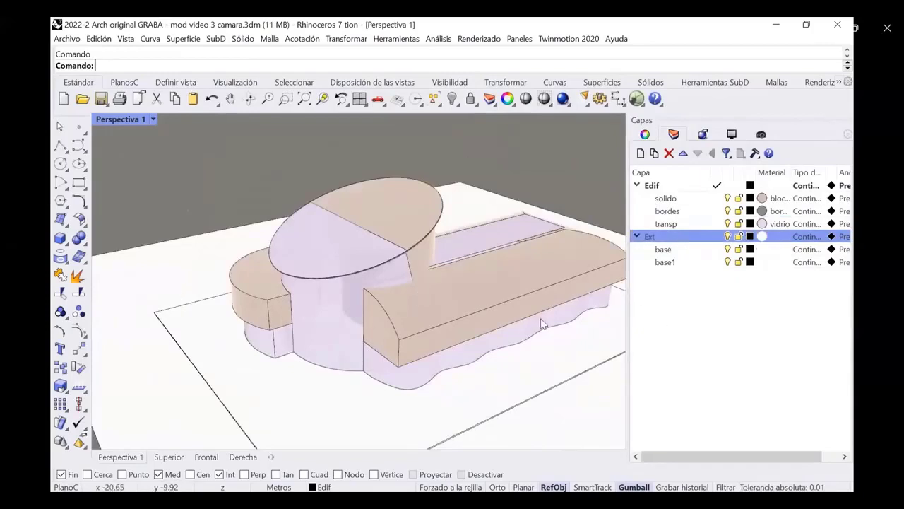
{"action": "right_click_drag", "start_coordinate": [541, 324], "coordinate": [562, 304]}
{"action": "left_click", "coordinate": [664, 250]}
{"action": "left_click", "coordinate": [591, 320]}
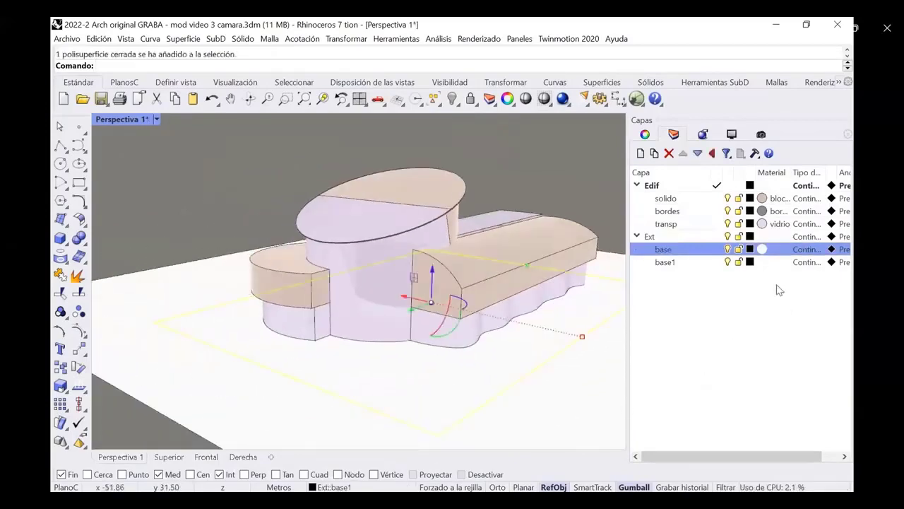
Step: Assign the existing base 1Yeso material to the base1 layer, keeping Yeso as the type and its brown colour
{"action": "left_click", "coordinate": [762, 249]}
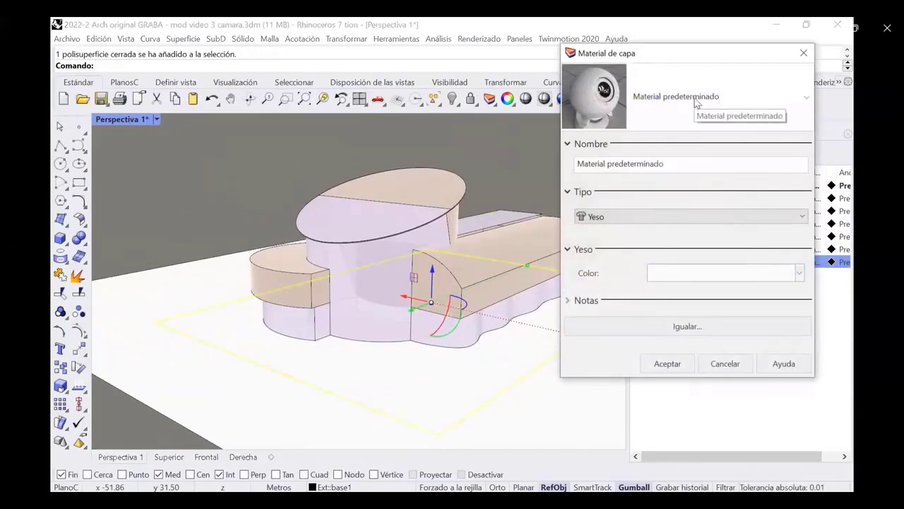
{"action": "left_click", "coordinate": [696, 103]}
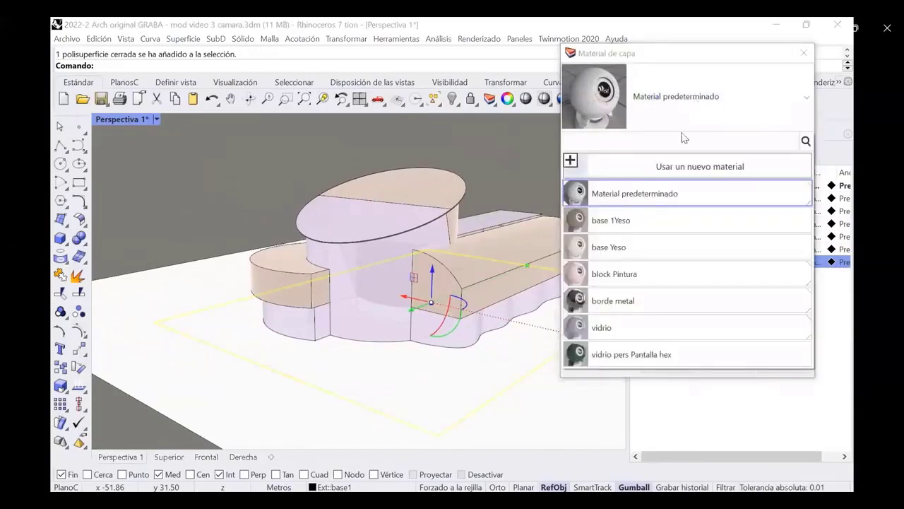
{"action": "left_click", "coordinate": [632, 225]}
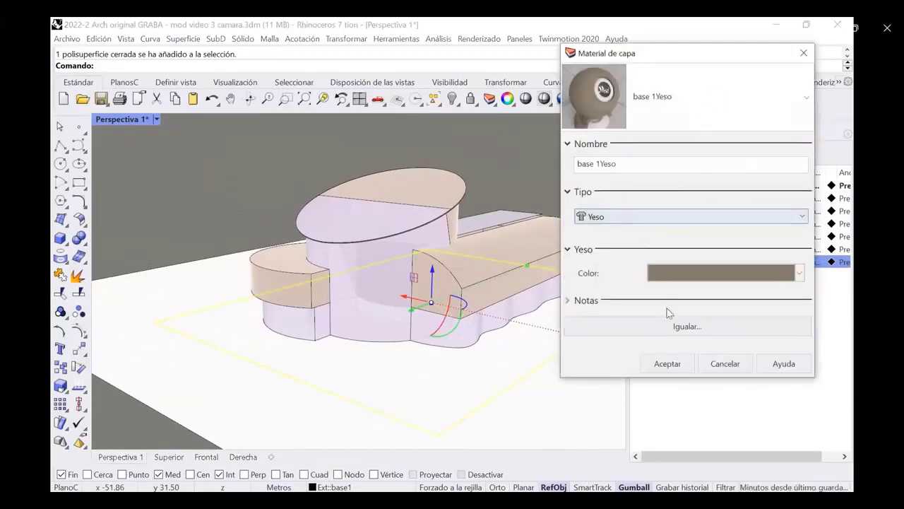
{"action": "left_click", "coordinate": [689, 217]}
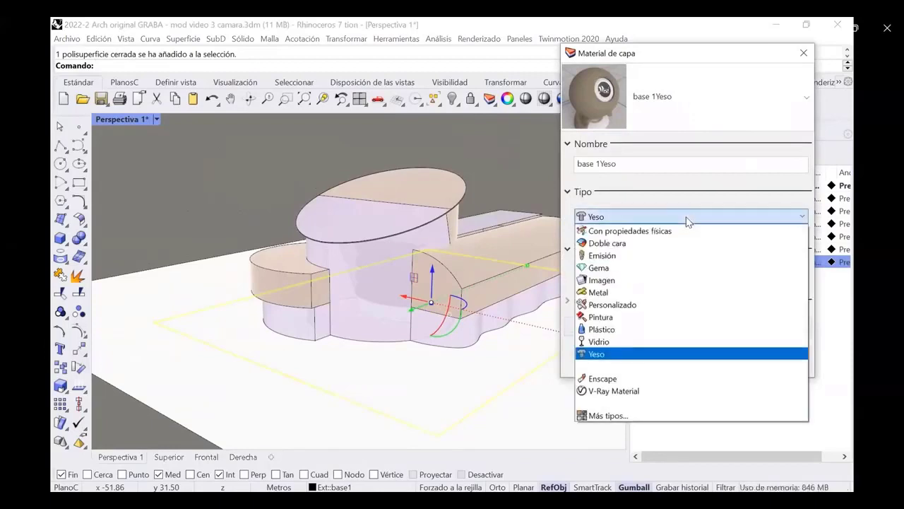
{"action": "left_click", "coordinate": [615, 355]}
{"action": "left_click", "coordinate": [682, 273]}
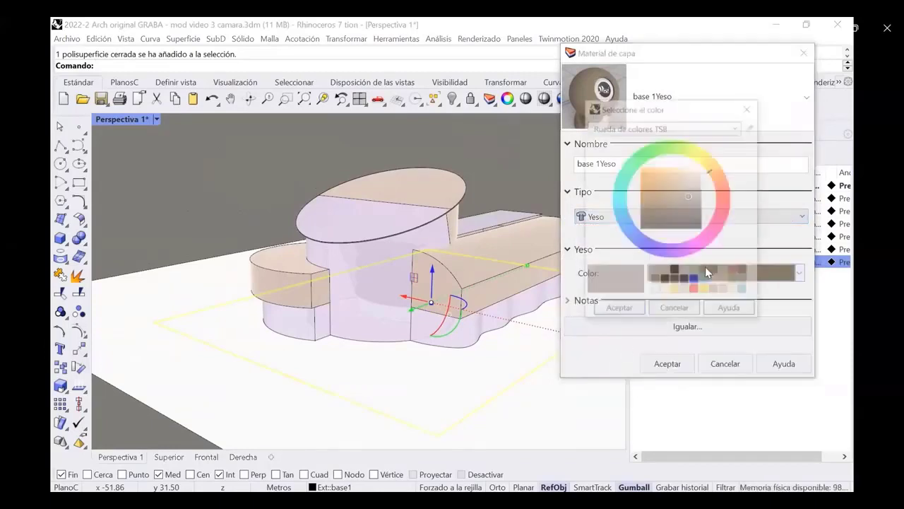
{"action": "left_click", "coordinate": [634, 313]}
{"action": "left_click", "coordinate": [664, 363]}
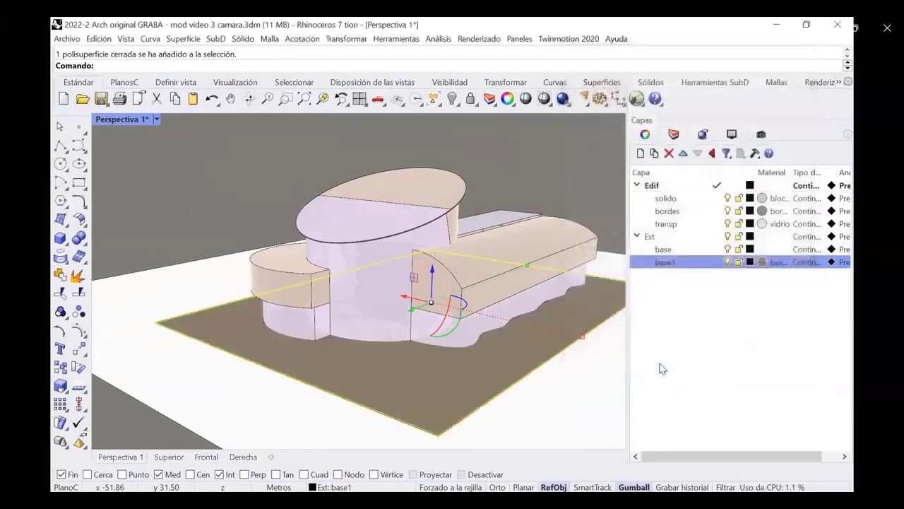
Step: Assign the existing base Yeso material to the base layer
{"action": "left_click", "coordinate": [760, 249]}
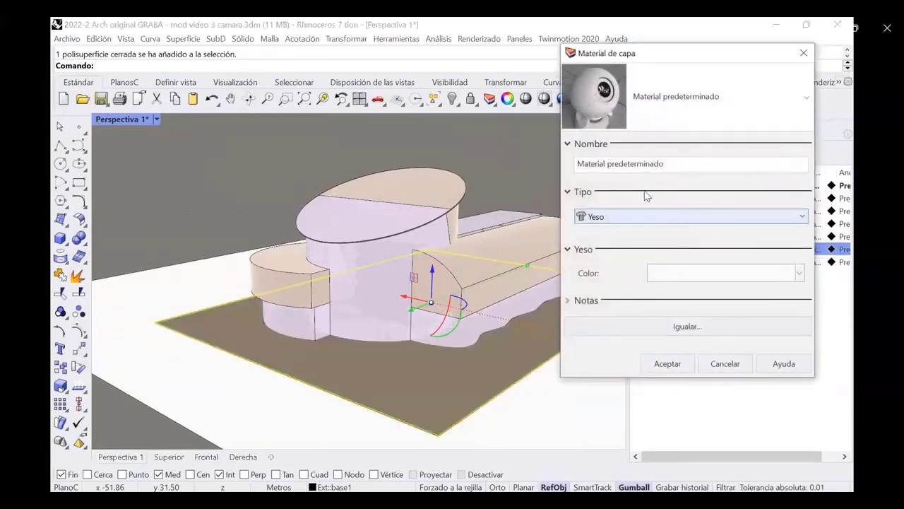
{"action": "left_click", "coordinate": [696, 106]}
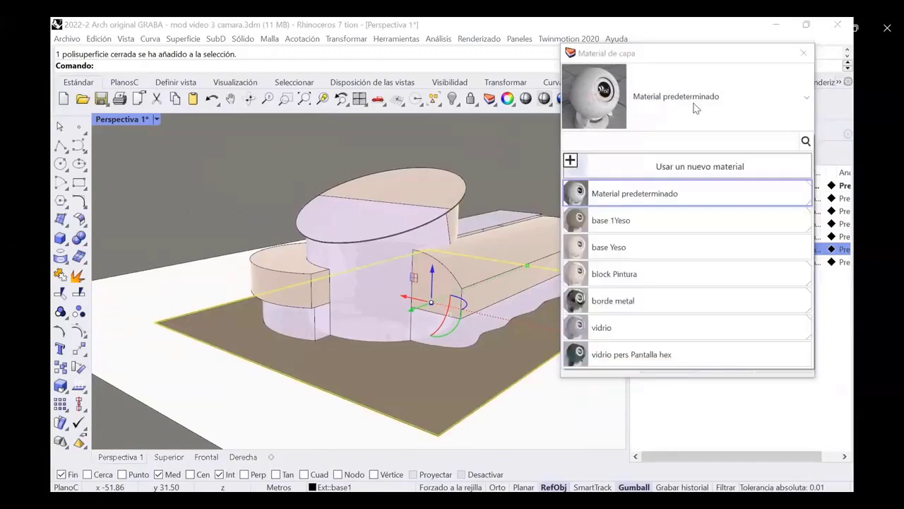
{"action": "left_click", "coordinate": [630, 246]}
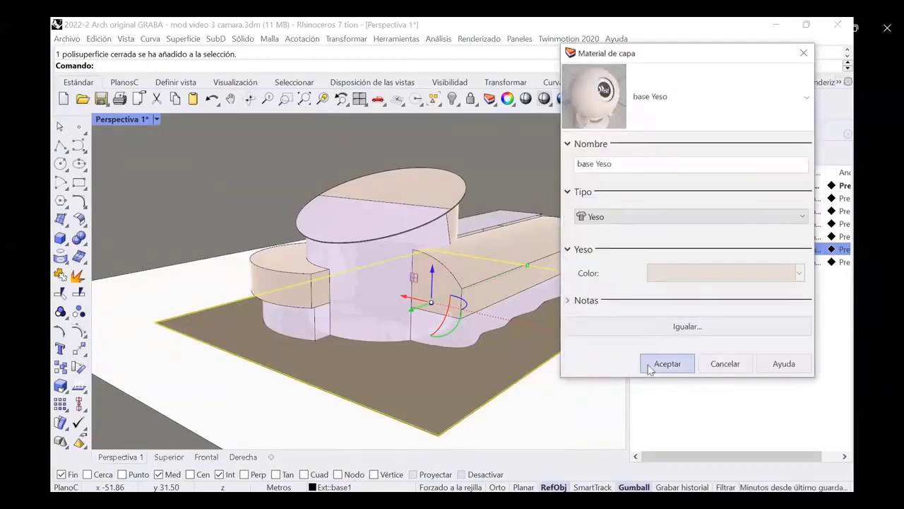
{"action": "left_click", "coordinate": [649, 368]}
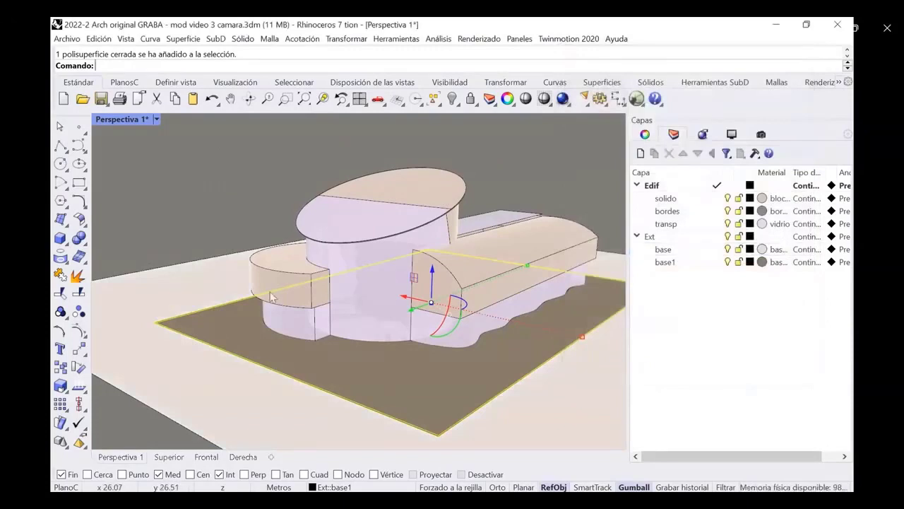
Step: Deselect the inner ground slab and restore the saved view Perspectiva CERCA
{"action": "left_click", "coordinate": [122, 407]}
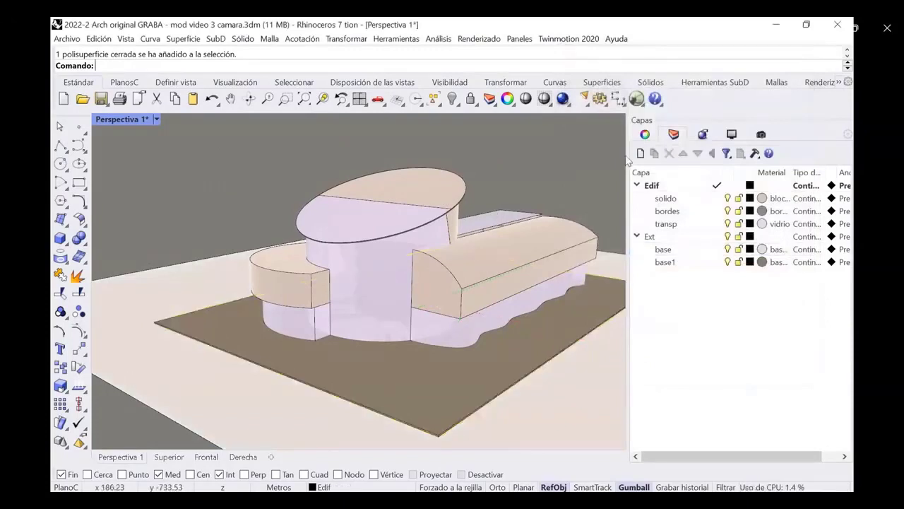
{"action": "left_click", "coordinate": [760, 136]}
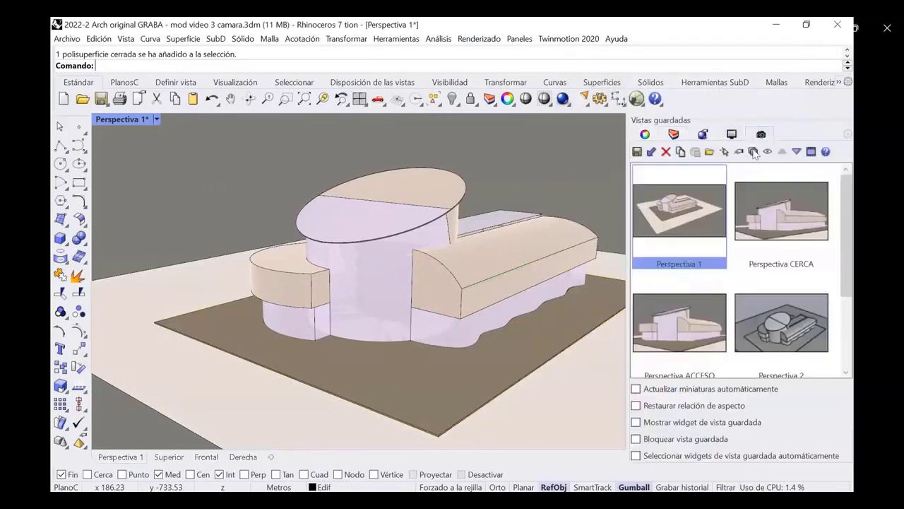
{"action": "left_click", "coordinate": [769, 215]}
{"action": "double_click", "coordinate": [769, 215]}
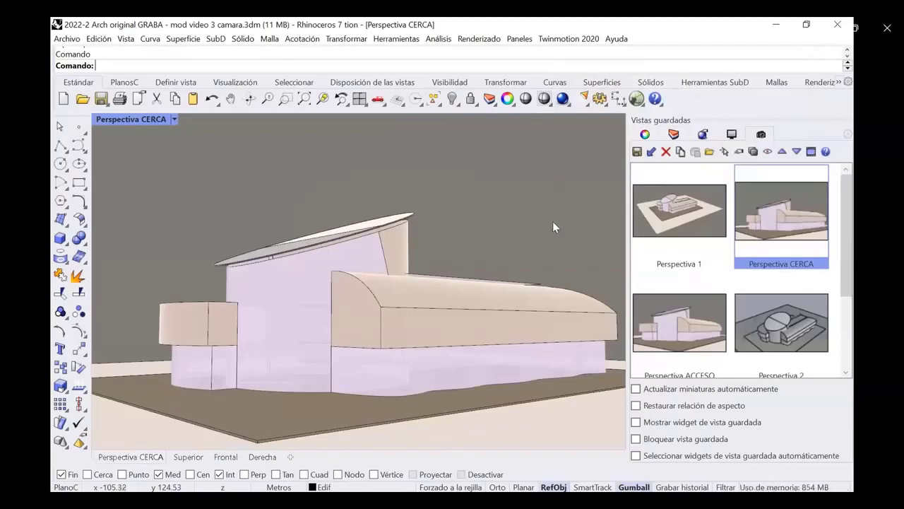
Step: Set the render quality to Calidad de borrador, render the Perspectiva CERCA view, and minimize the finished render
{"action": "left_click", "coordinate": [677, 137]}
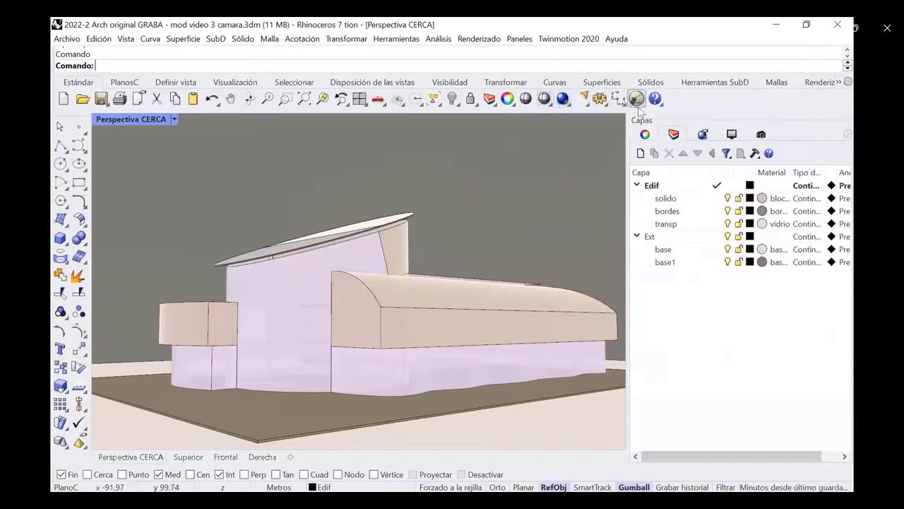
{"action": "left_click", "coordinate": [703, 135]}
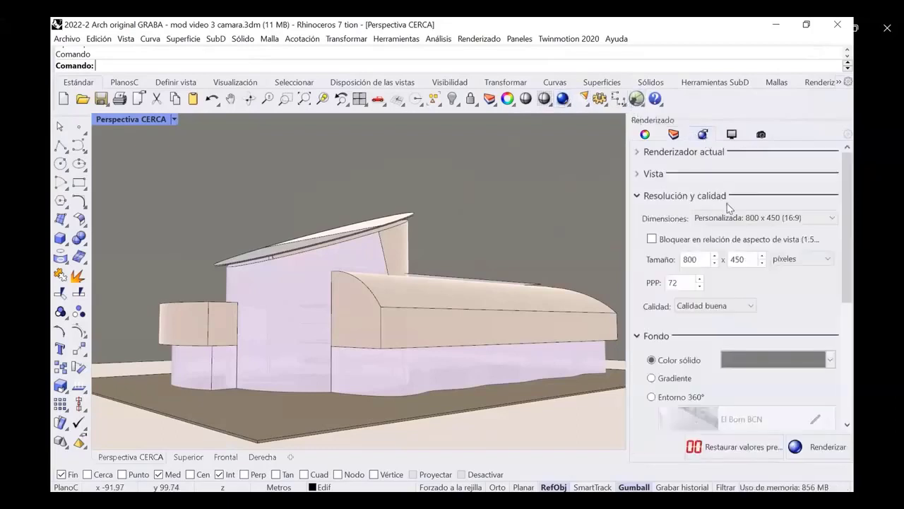
{"action": "left_click", "coordinate": [720, 307]}
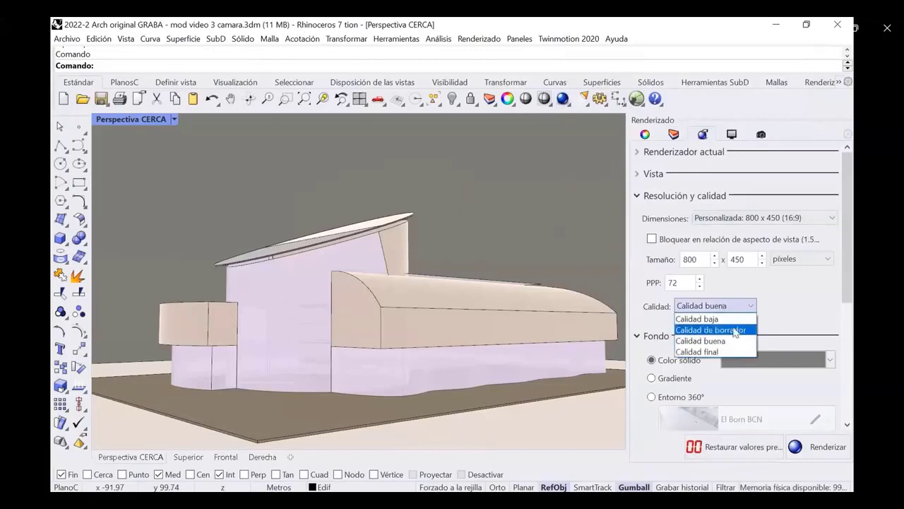
{"action": "left_click", "coordinate": [728, 329]}
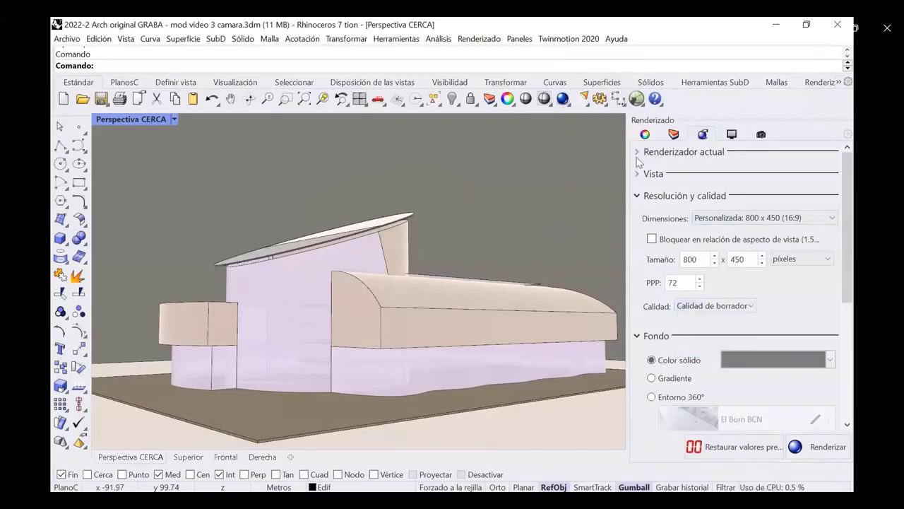
{"action": "left_click", "coordinate": [563, 98]}
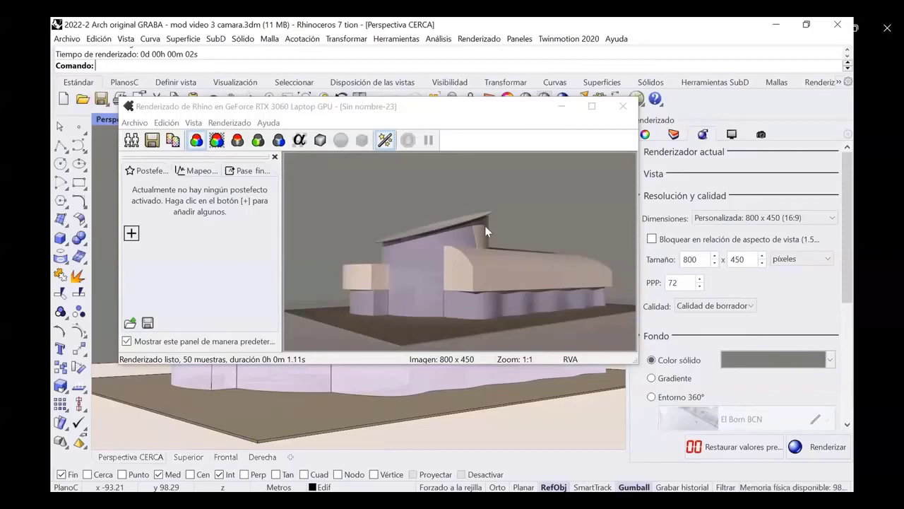
{"action": "left_click", "coordinate": [563, 110]}
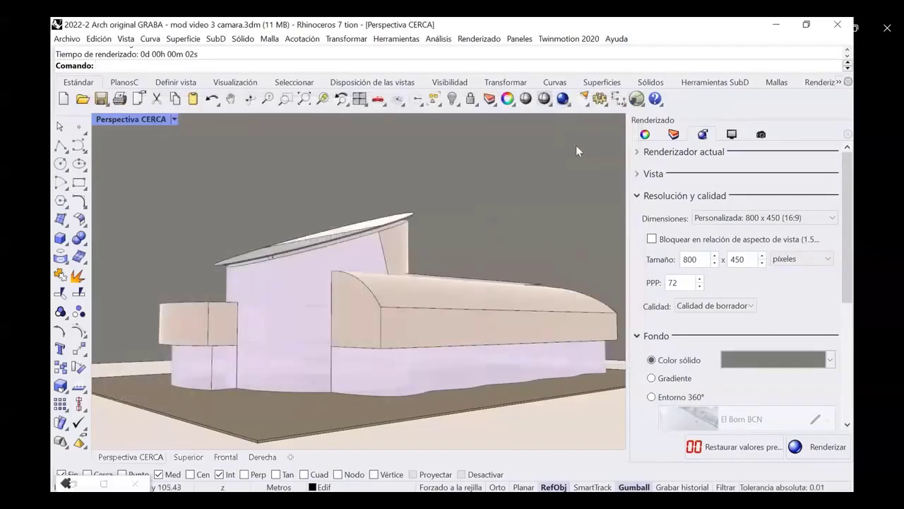
Step: Restore the saved view Perspectiva 1, render it, and minimize the resulting image
{"action": "left_click", "coordinate": [761, 134]}
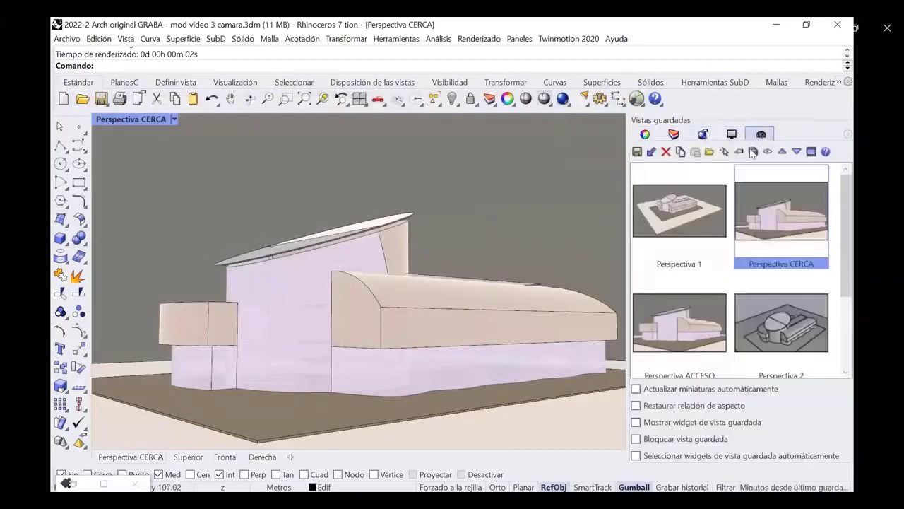
{"action": "double_click", "coordinate": [675, 219]}
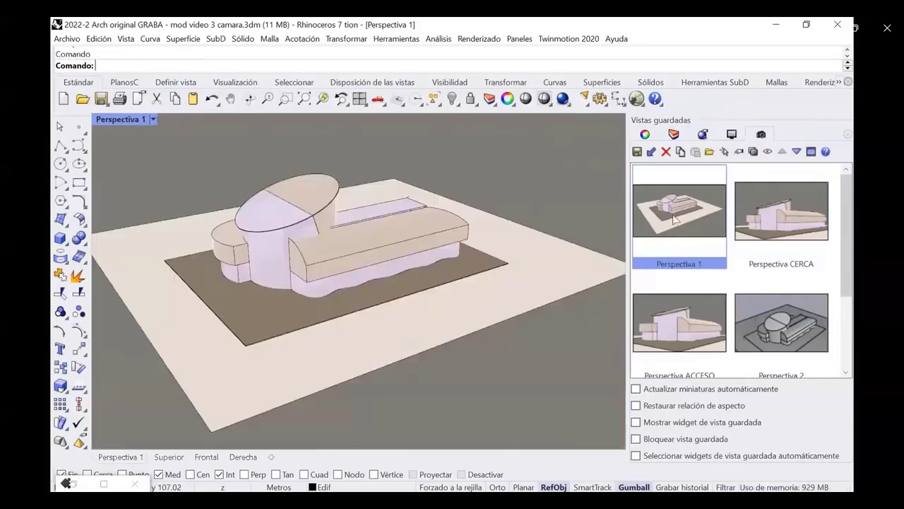
{"action": "left_click", "coordinate": [563, 100]}
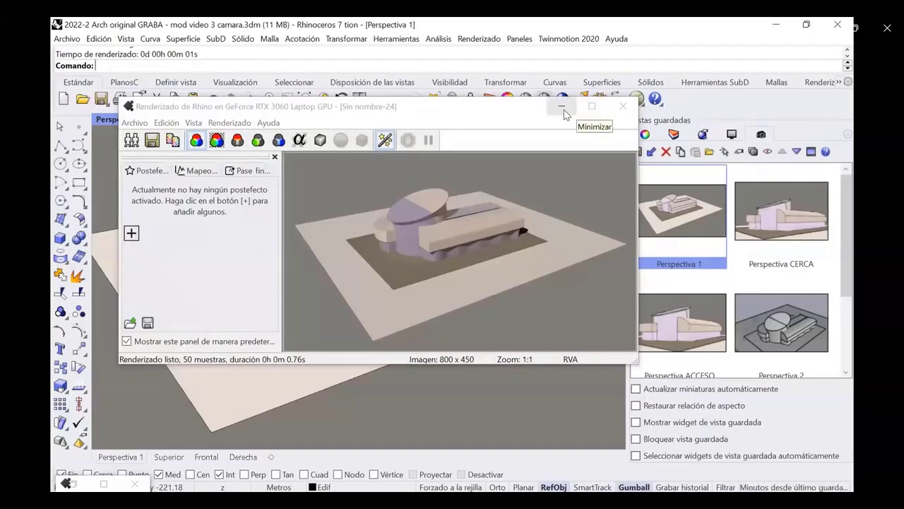
{"action": "left_click", "coordinate": [562, 108]}
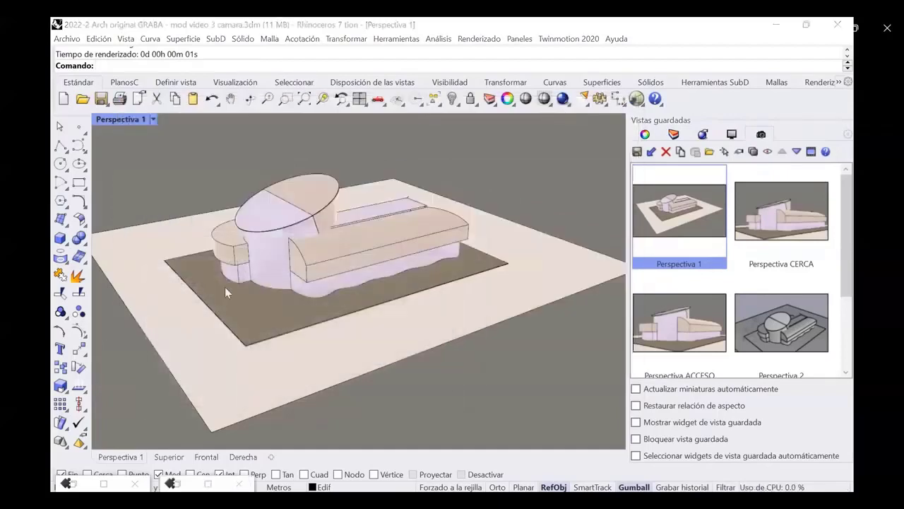
Step: Reopen the minimized renders of Perspectiva 1 and Perspectiva CERCA to compare the glazed surfaces, and minimize both again
{"action": "left_click", "coordinate": [178, 484]}
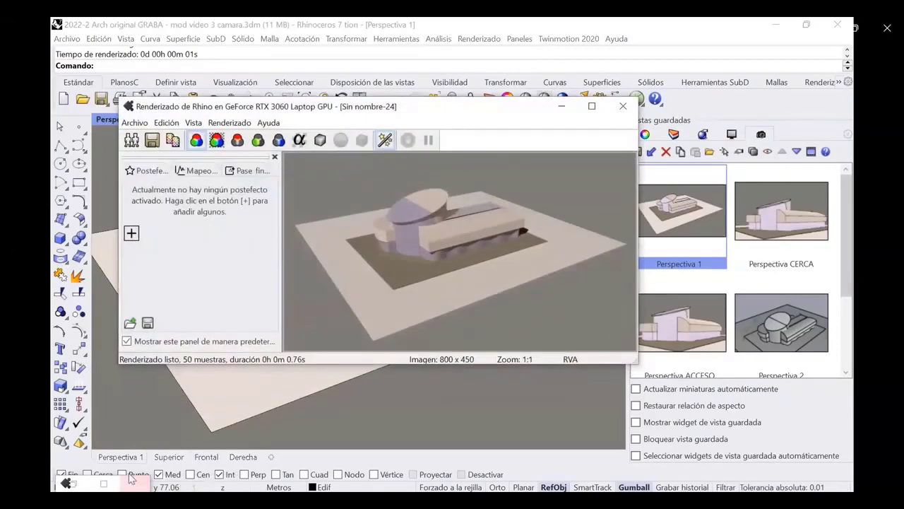
{"action": "left_click", "coordinate": [68, 484]}
{"action": "left_click", "coordinate": [72, 484]}
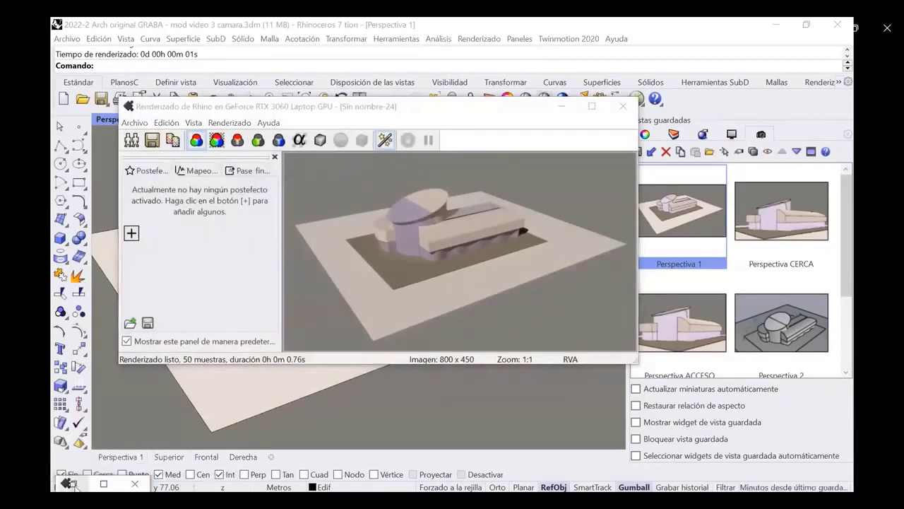
{"action": "left_click", "coordinate": [73, 484]}
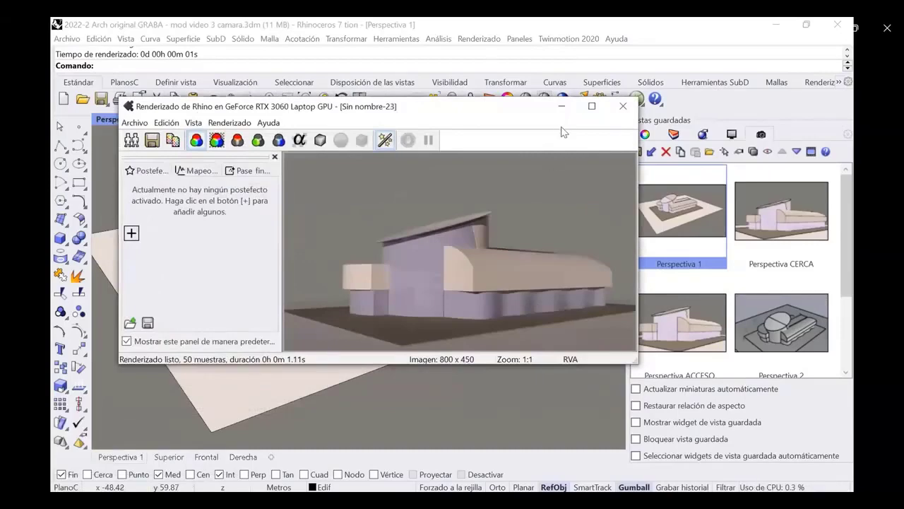
{"action": "left_click", "coordinate": [560, 107]}
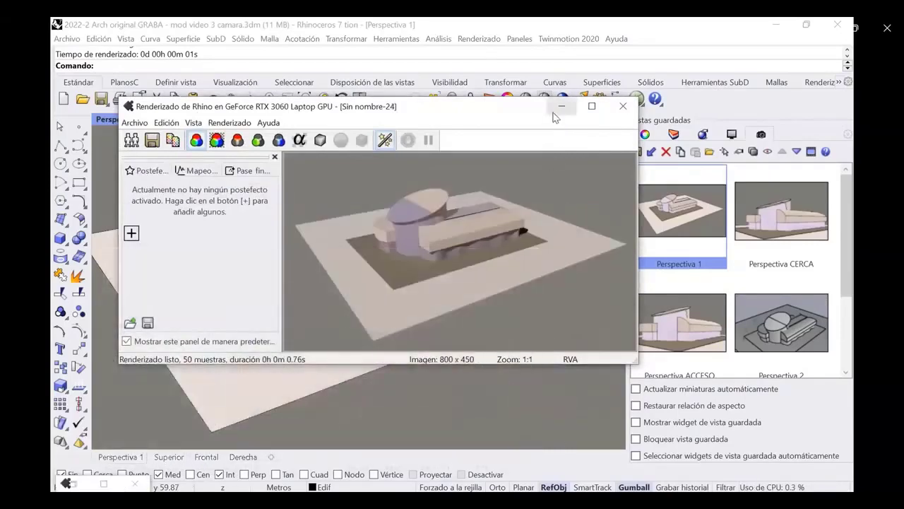
{"action": "left_click", "coordinate": [554, 110]}
Step: Use the Personalizado material for the transp layer, keeping Personalizado as its type and reviewing its finish and transparency options
{"action": "left_click", "coordinate": [674, 135]}
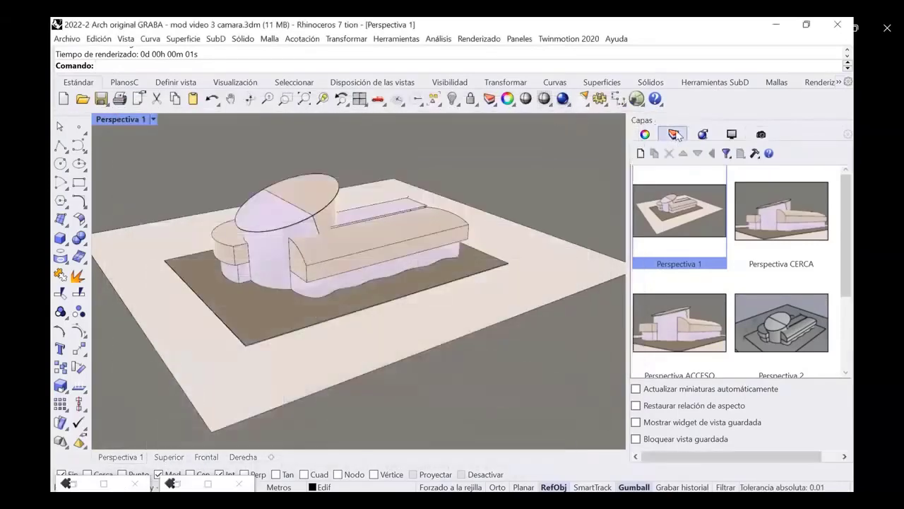
{"action": "left_click", "coordinate": [763, 223]}
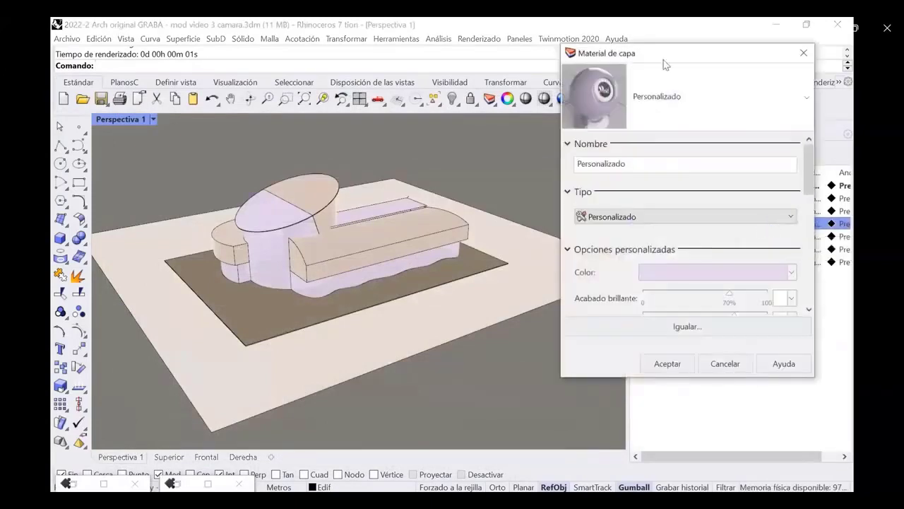
{"action": "left_click_drag", "start_coordinate": [685, 62], "coordinate": [497, 67]}
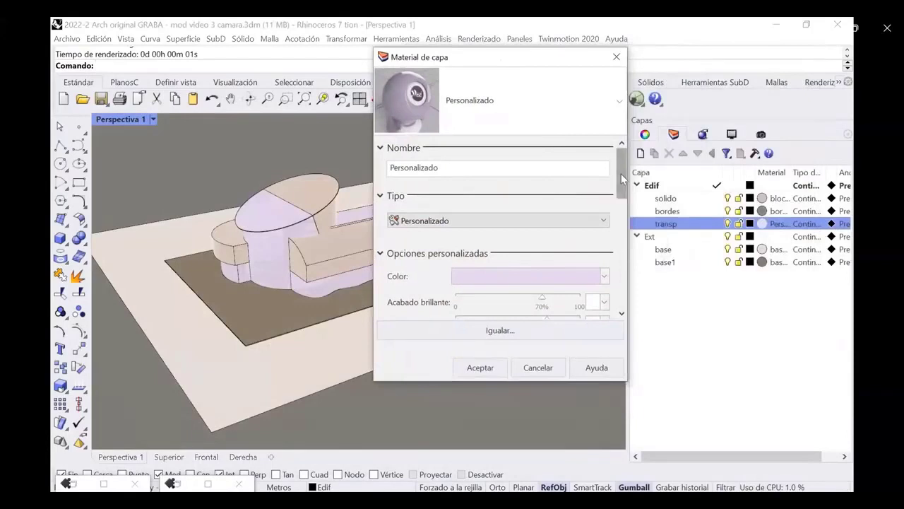
{"action": "left_click_drag", "start_coordinate": [622, 178], "coordinate": [601, 193]}
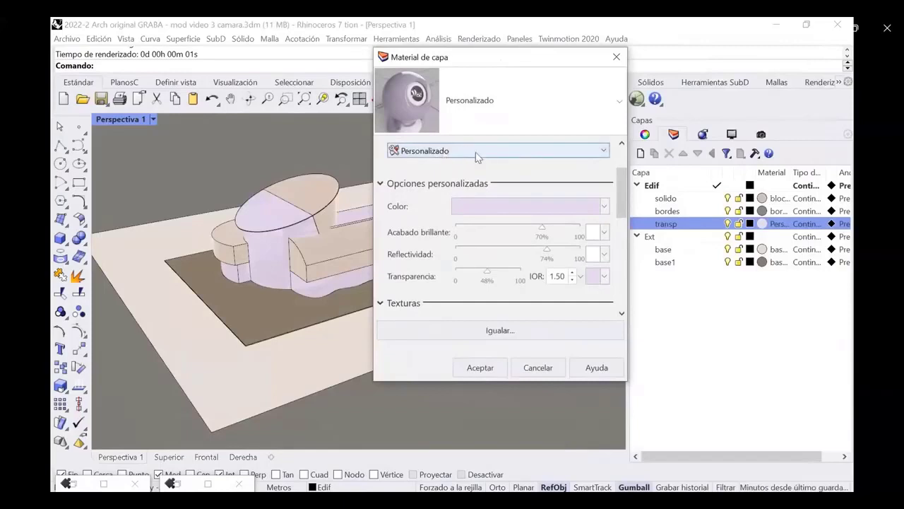
{"action": "left_click_drag", "start_coordinate": [619, 185], "coordinate": [619, 171]}
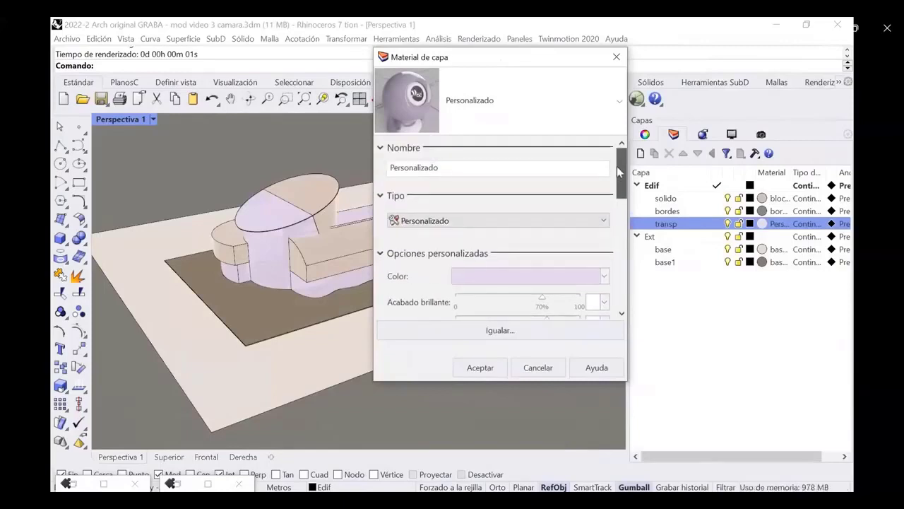
{"action": "left_click", "coordinate": [547, 173]}
{"action": "left_click", "coordinate": [600, 220]}
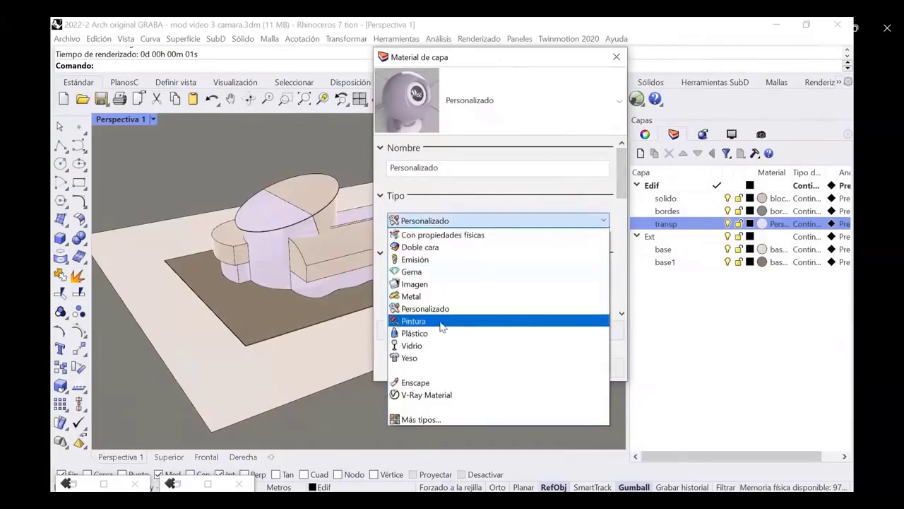
{"action": "left_click", "coordinate": [478, 222]}
{"action": "scroll", "coordinate": [504, 192], "scroll_direction": "down", "scroll_amount": 3}
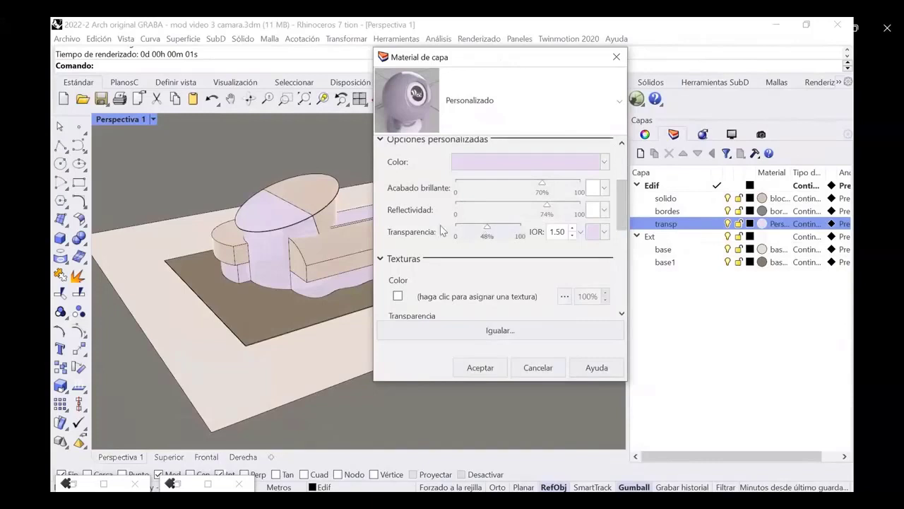
Step: Try full transparency on the transp layer's material, settle on 70% transparency, and accept the material
{"action": "left_click_drag", "start_coordinate": [489, 236], "coordinate": [523, 233]}
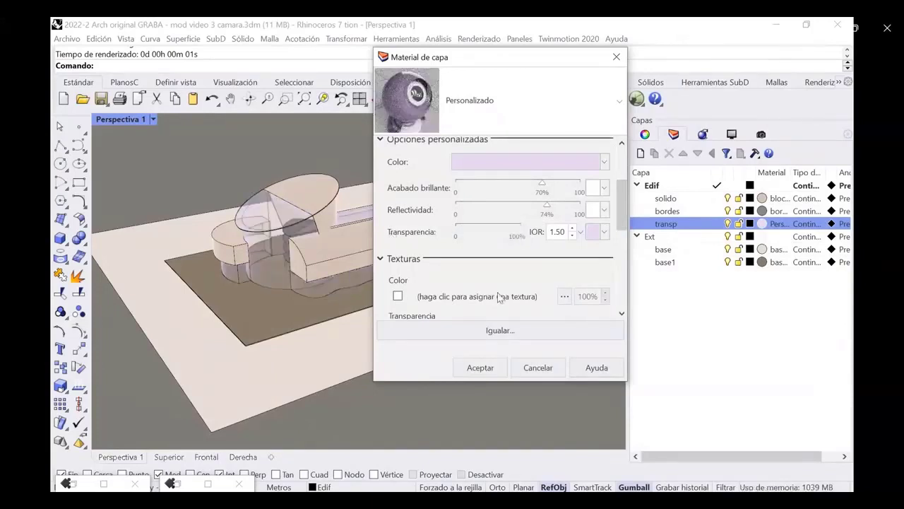
{"action": "left_click_drag", "start_coordinate": [498, 65], "coordinate": [609, 69]}
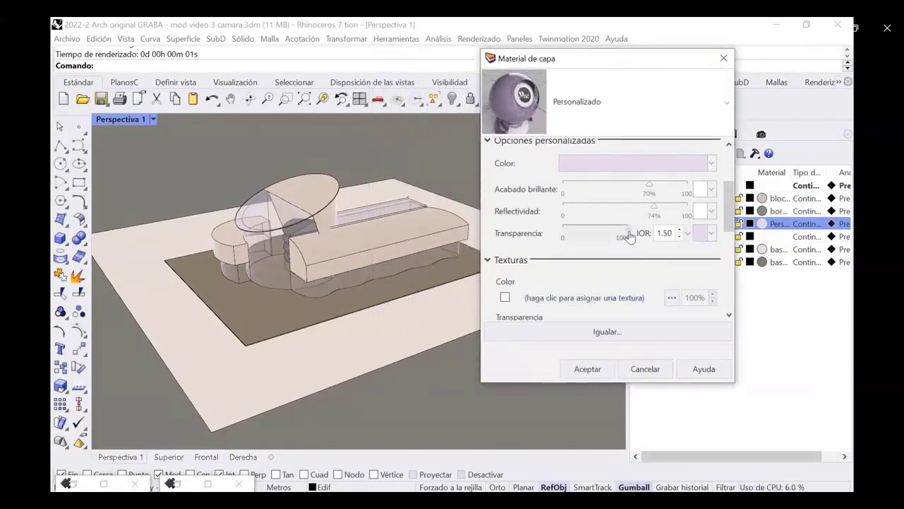
{"action": "left_click_drag", "start_coordinate": [629, 235], "coordinate": [606, 235]}
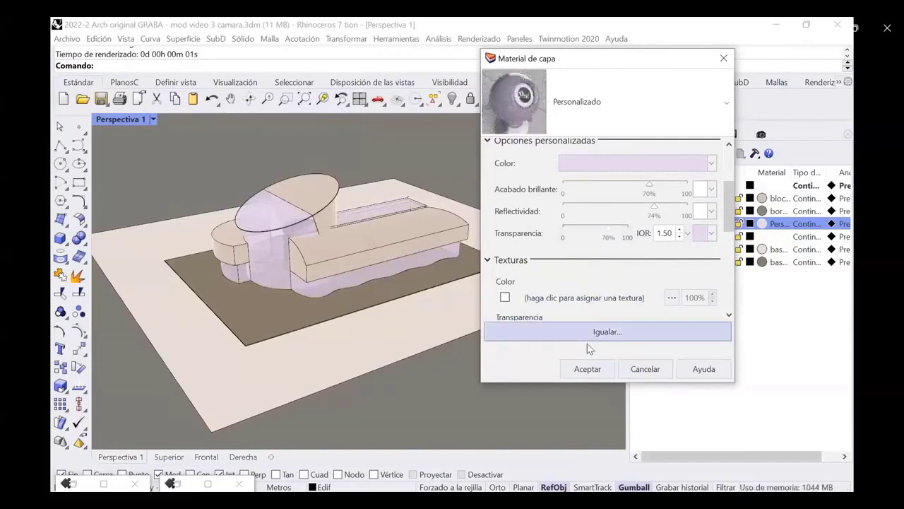
{"action": "left_click", "coordinate": [585, 368]}
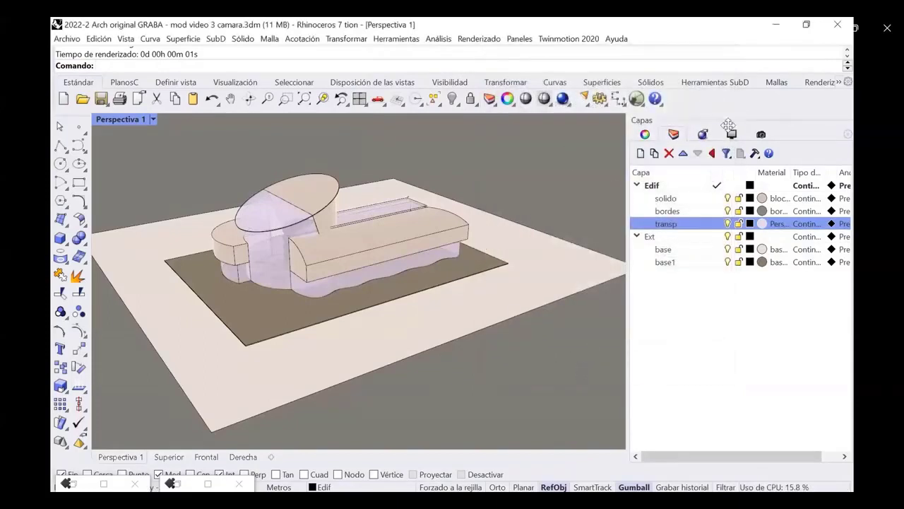
Step: Restore the saved view Perspectiva ACCESO, render it, and minimize the render windows
{"action": "left_click", "coordinate": [761, 134]}
{"action": "double_click", "coordinate": [670, 327]}
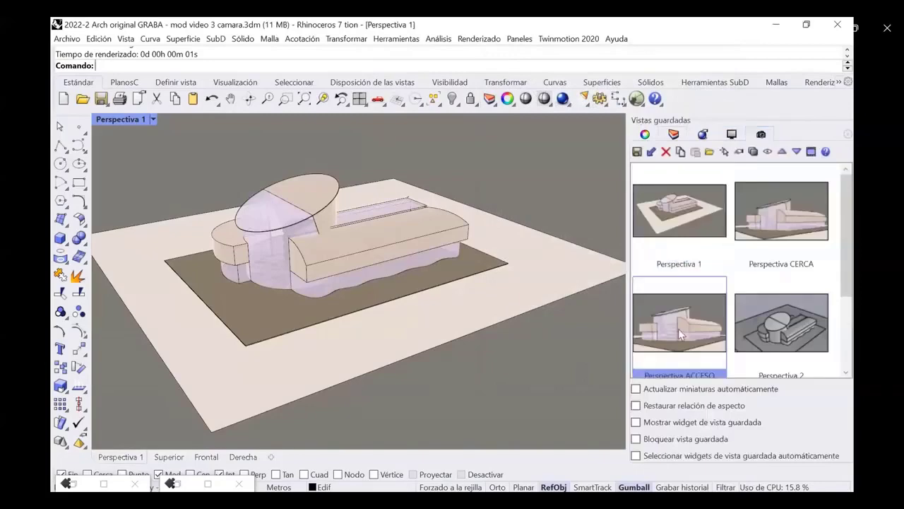
{"action": "left_click", "coordinate": [565, 102]}
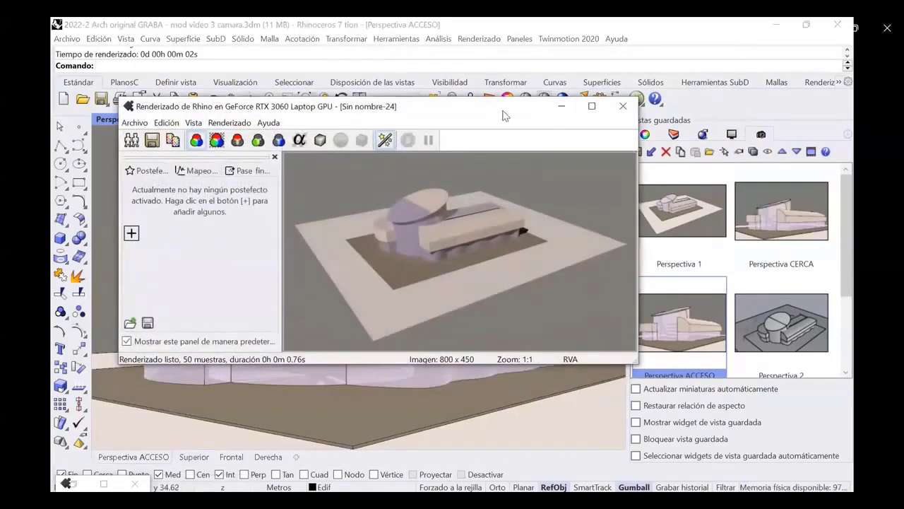
{"action": "left_click_drag", "start_coordinate": [505, 115], "coordinate": [193, 116]}
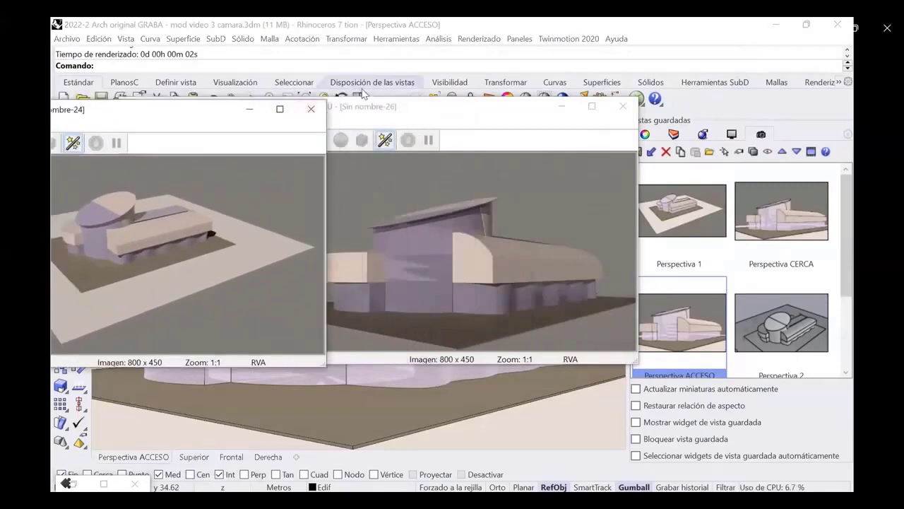
{"action": "left_click", "coordinate": [249, 109]}
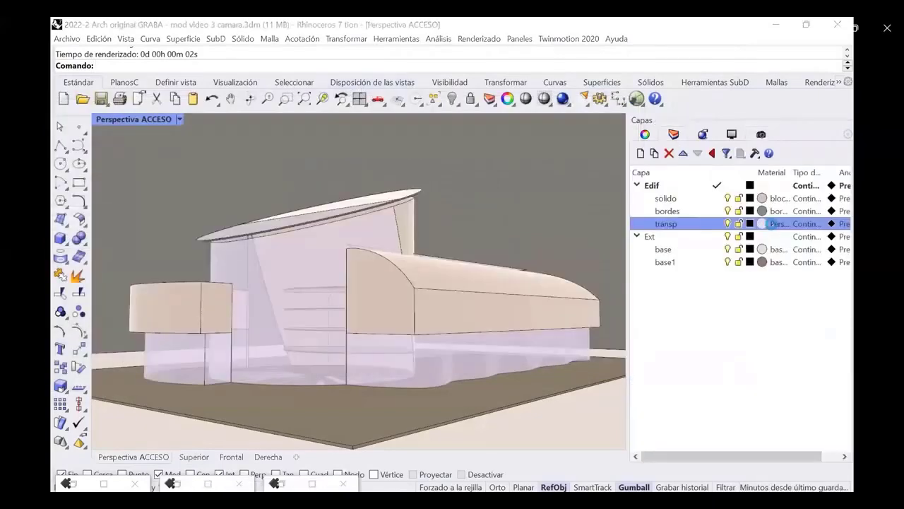
Step: Raise the transparency of the transp layer's material close to its maximum and render the Perspectiva ACCESO view again
{"action": "left_click", "coordinate": [762, 224]}
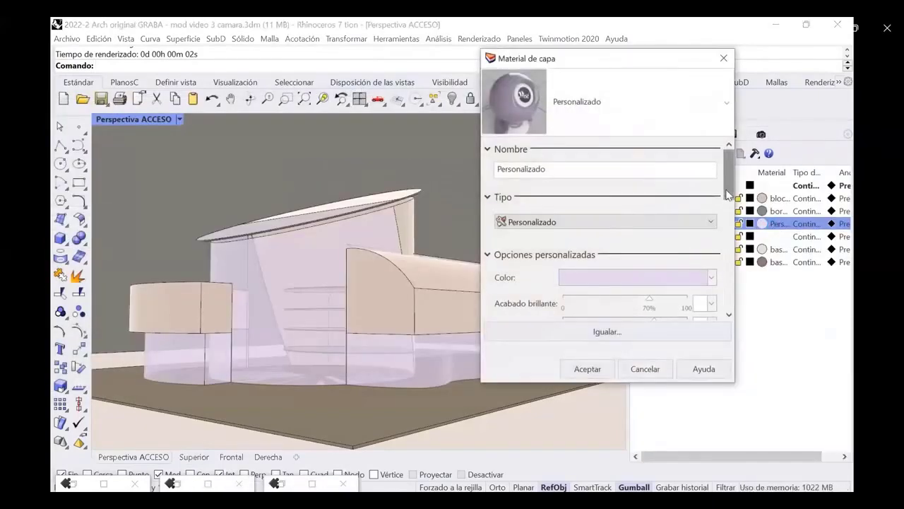
{"action": "left_click_drag", "start_coordinate": [728, 195], "coordinate": [728, 224]}
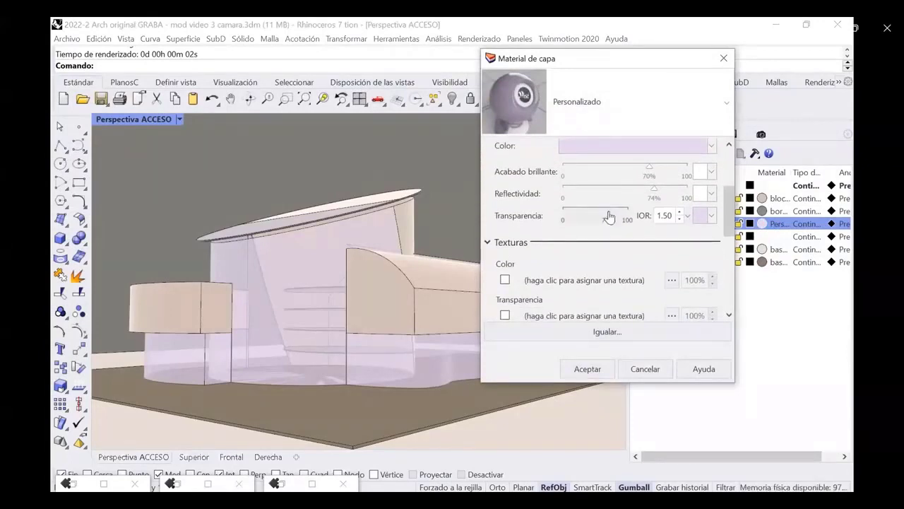
{"action": "left_click_drag", "start_coordinate": [609, 217], "coordinate": [621, 216]}
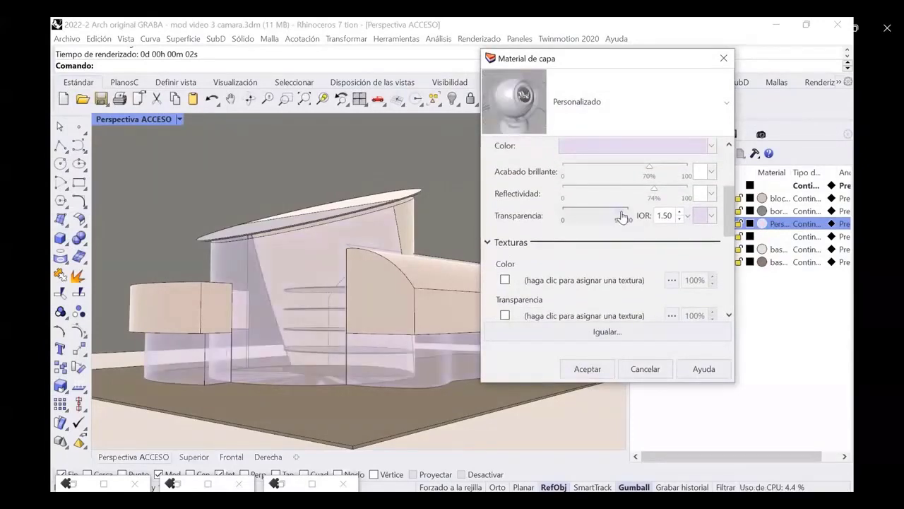
{"action": "left_click", "coordinate": [589, 369]}
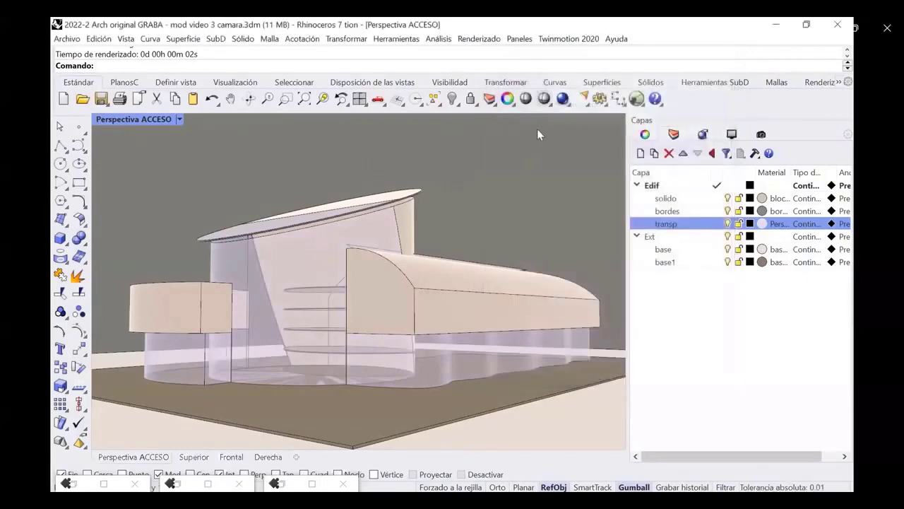
{"action": "left_click", "coordinate": [562, 100]}
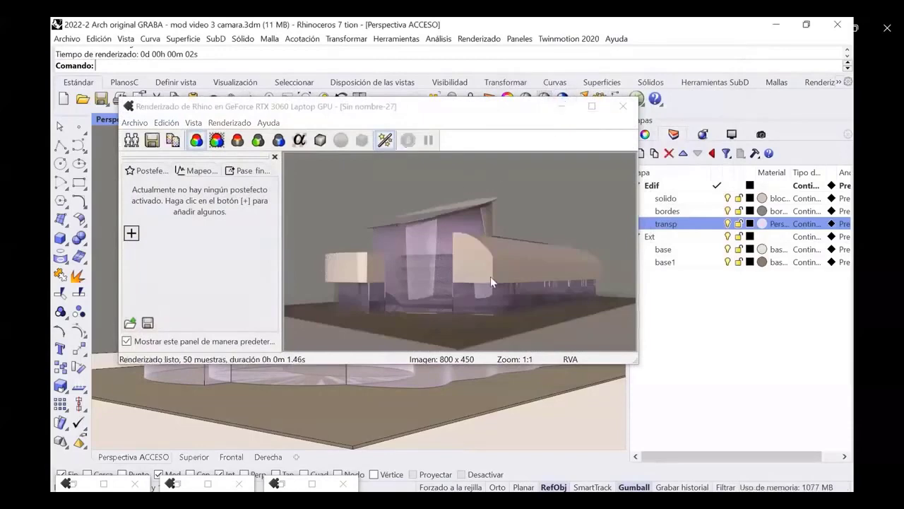
{"action": "mouse_move", "coordinate": [732, 19]}
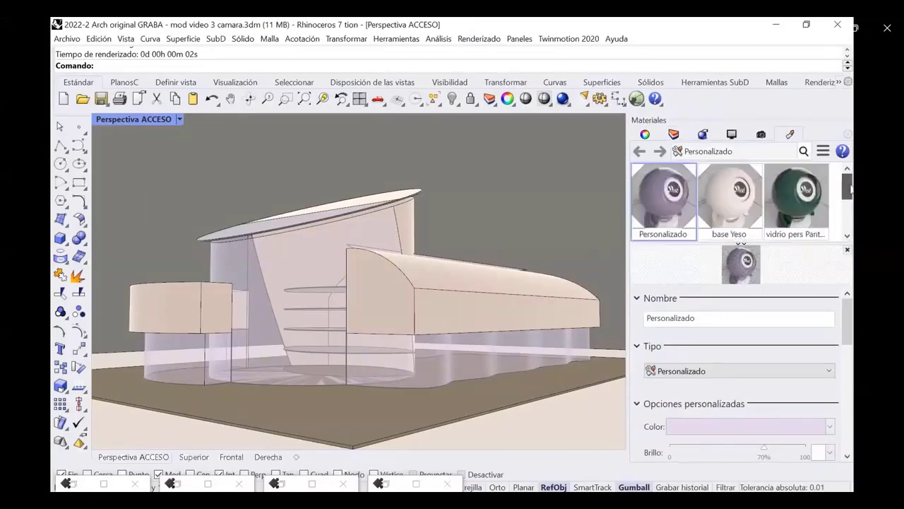
Step: Browse the document's materials and inspect the vidrio pers Pantalla hex glass material and its available operations
{"action": "mouse_move", "coordinate": [882, 69]}
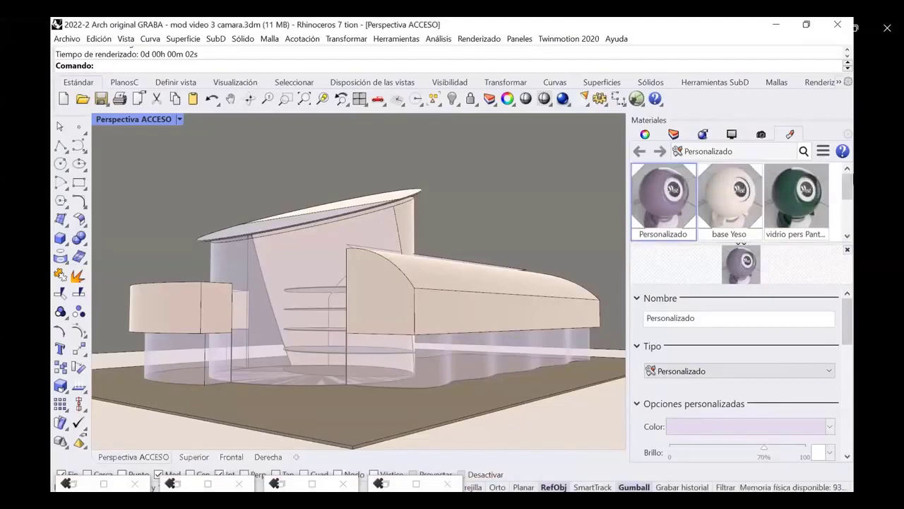
{"action": "left_click_drag", "start_coordinate": [846, 190], "coordinate": [843, 234]}
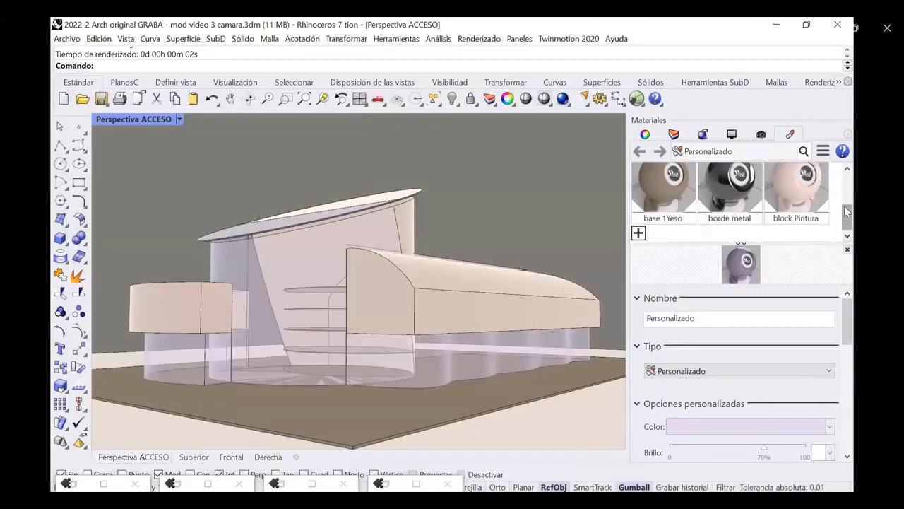
{"action": "left_click_drag", "start_coordinate": [847, 217], "coordinate": [847, 186]}
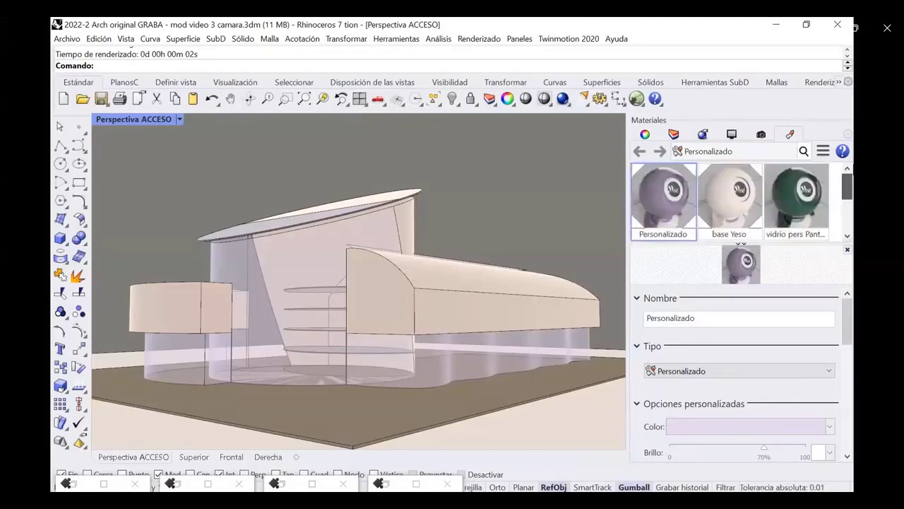
{"action": "left_click", "coordinate": [817, 185]}
{"action": "right_click", "coordinate": [816, 185]}
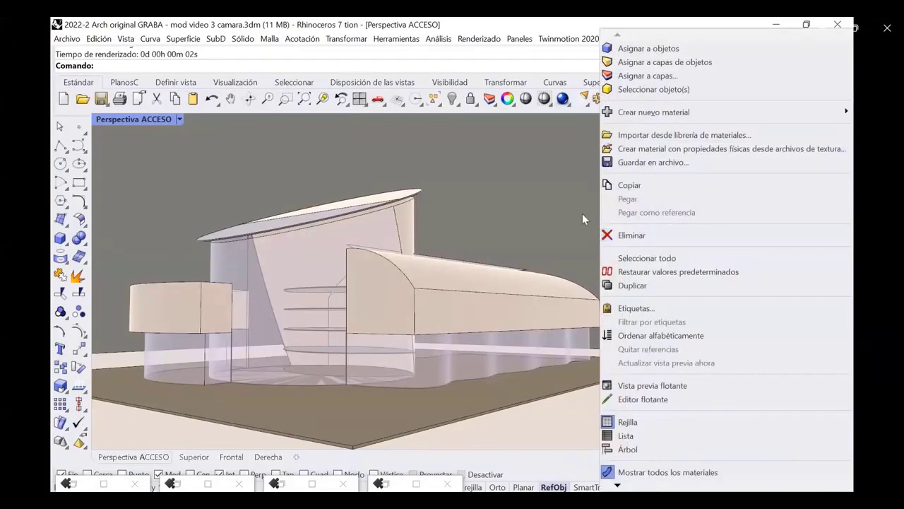
{"action": "left_click", "coordinate": [582, 465]}
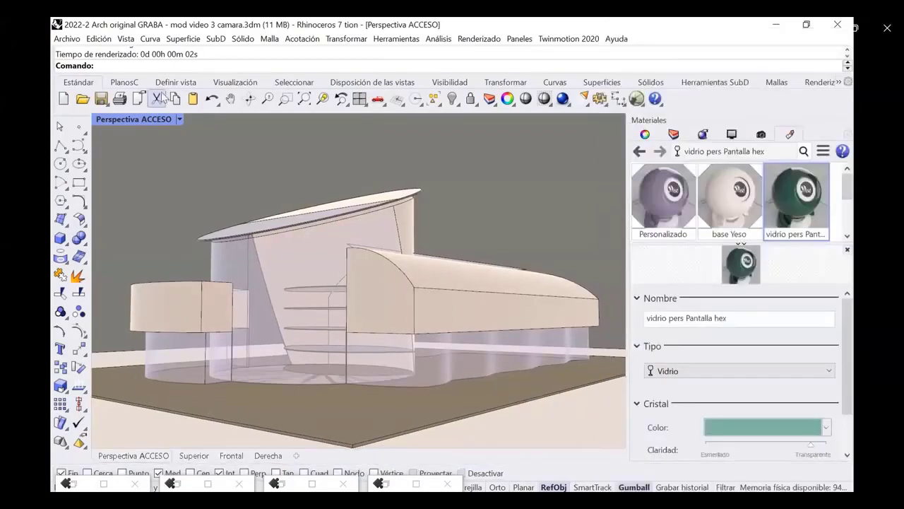
Step: Start the Depurar command to review which unused information it can purge, and select the Personalizado material
{"action": "left_click", "coordinate": [157, 69]}
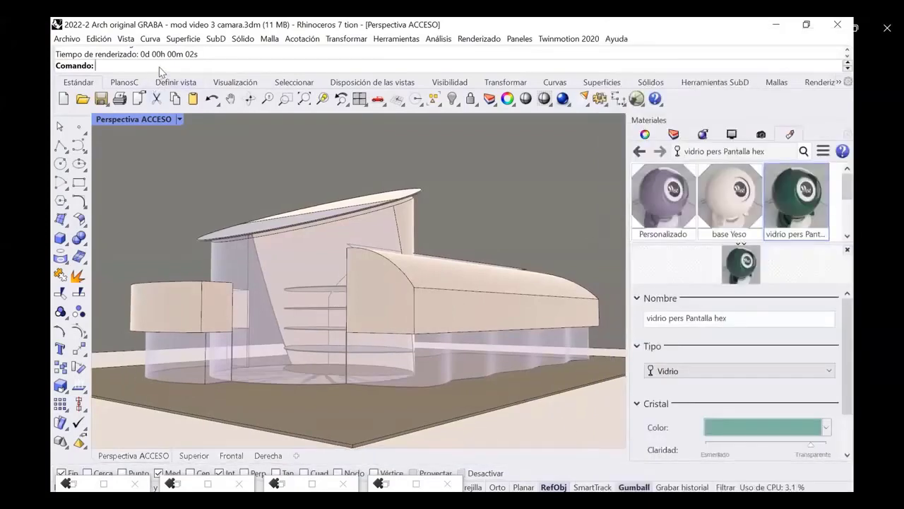
{"action": "type", "text": "D"}
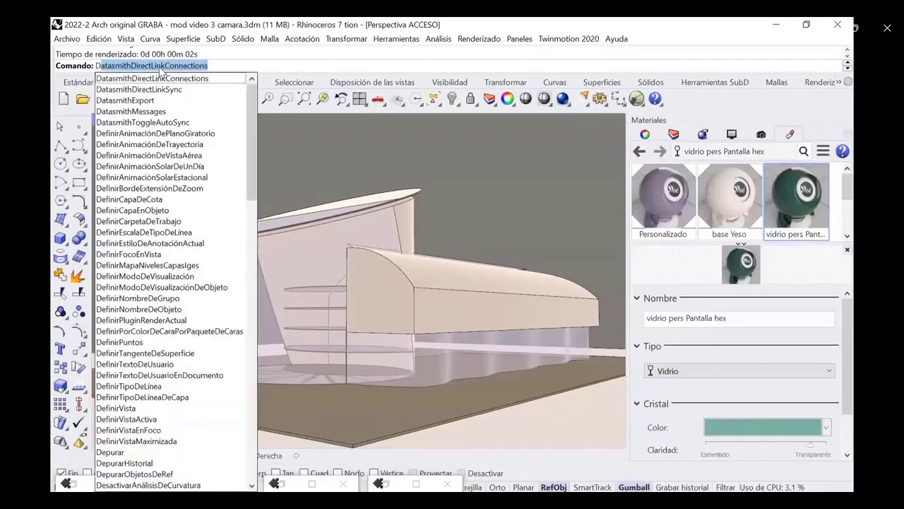
{"action": "type", "text": "epurar"}
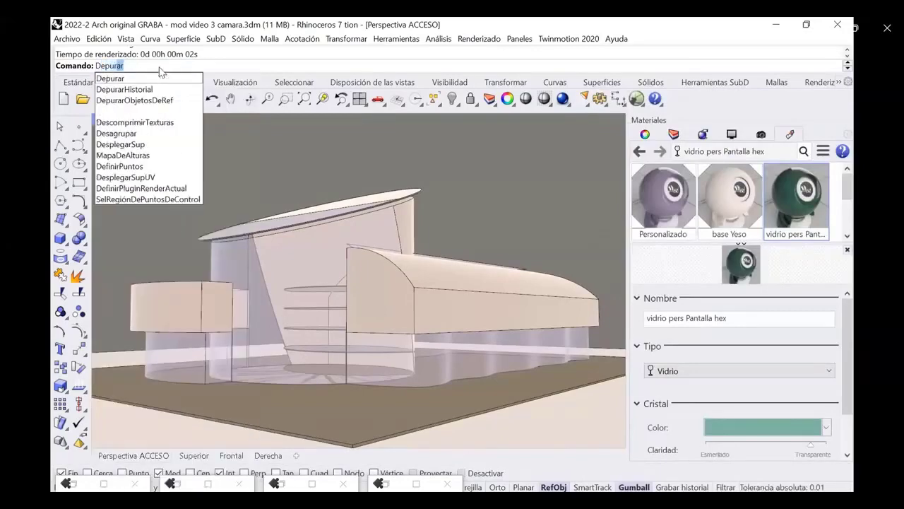
{"action": "left_click", "coordinate": [157, 77]}
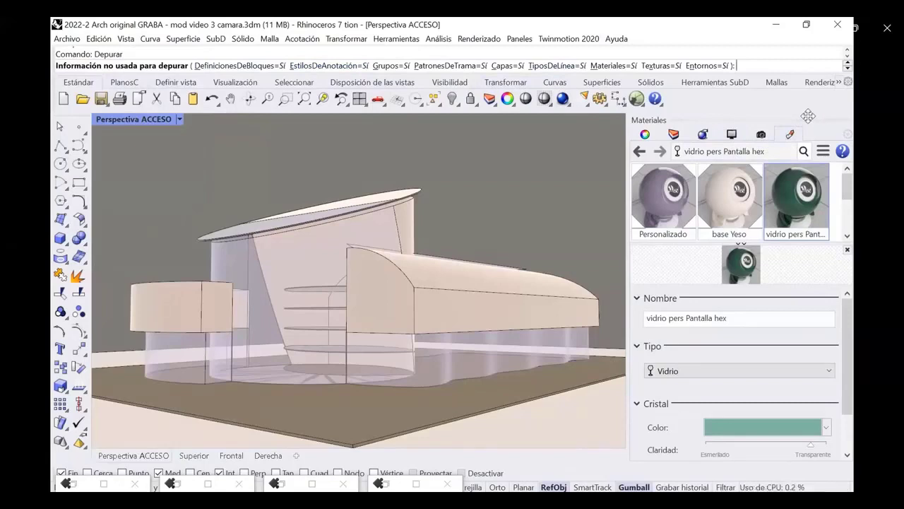
{"action": "left_click", "coordinate": [660, 164]}
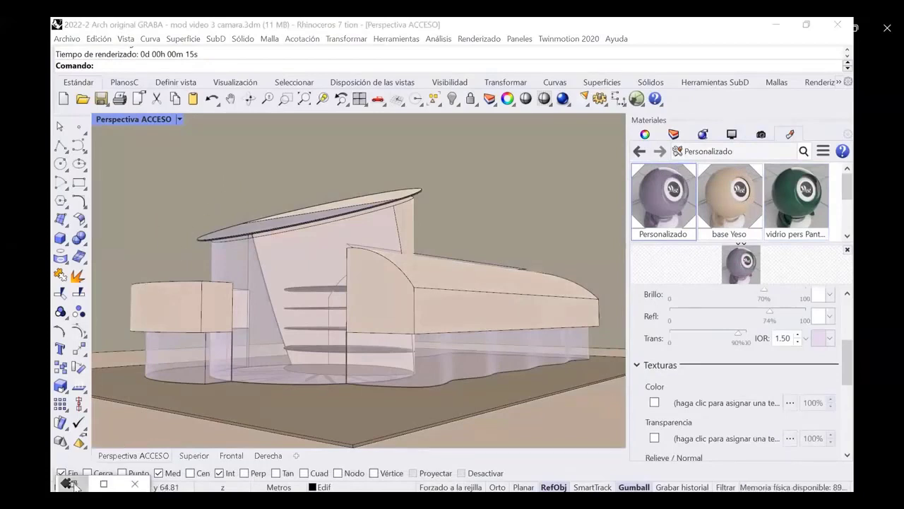
Step: Check the latest render of Perspectiva ACCESO, and set the render background's solid color to a light blue-grey
{"action": "left_click", "coordinate": [104, 483]}
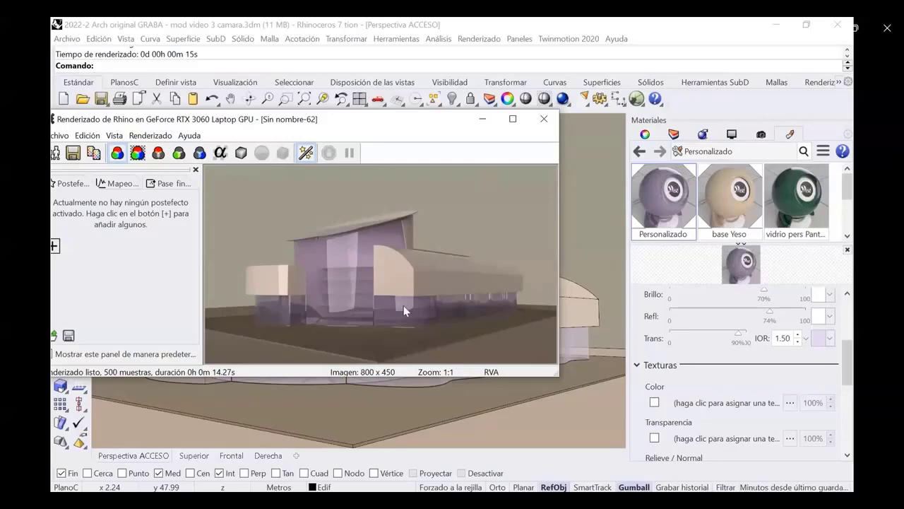
{"action": "left_click", "coordinate": [483, 122]}
{"action": "left_click", "coordinate": [704, 134]}
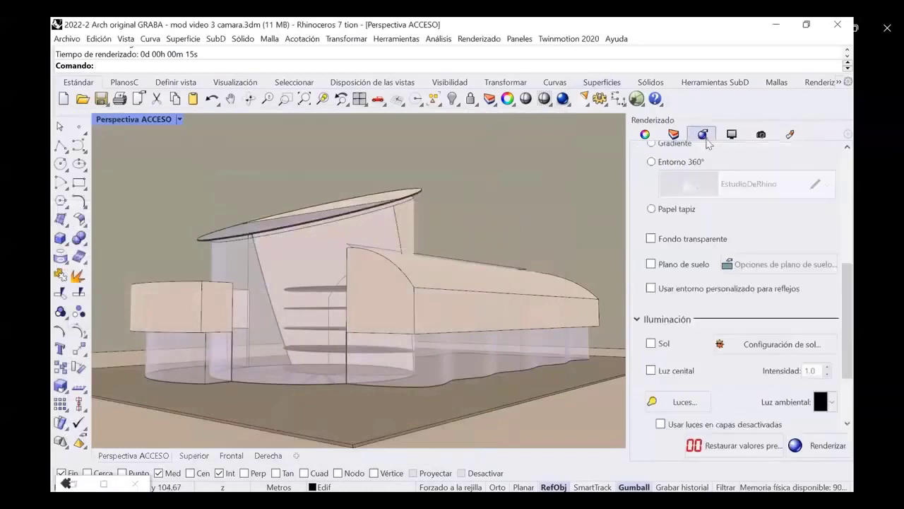
{"action": "scroll", "coordinate": [722, 239], "scroll_direction": "up", "scroll_amount": 4}
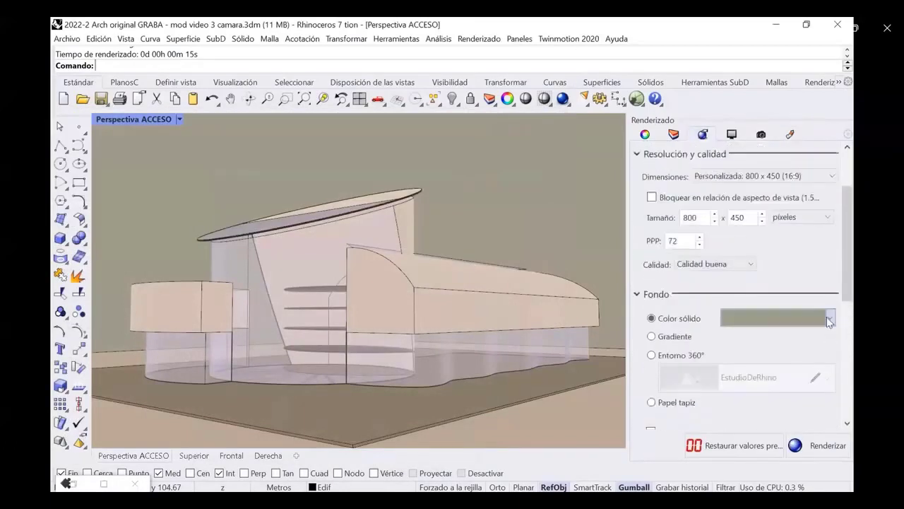
{"action": "left_click", "coordinate": [830, 318]}
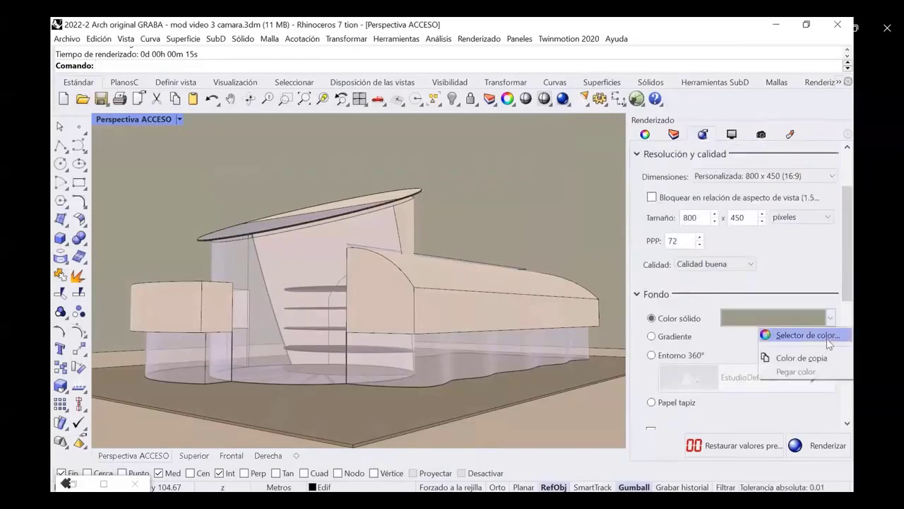
{"action": "left_click", "coordinate": [825, 337]}
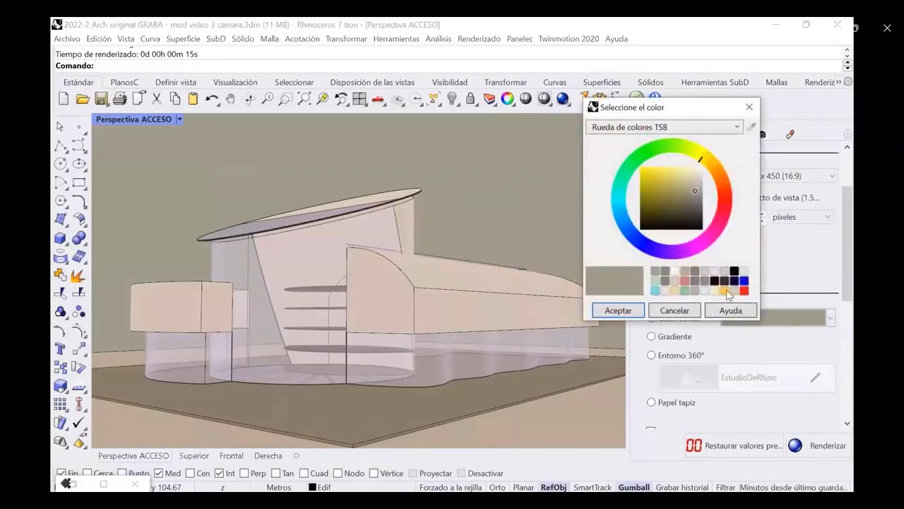
{"action": "left_click", "coordinate": [705, 271]}
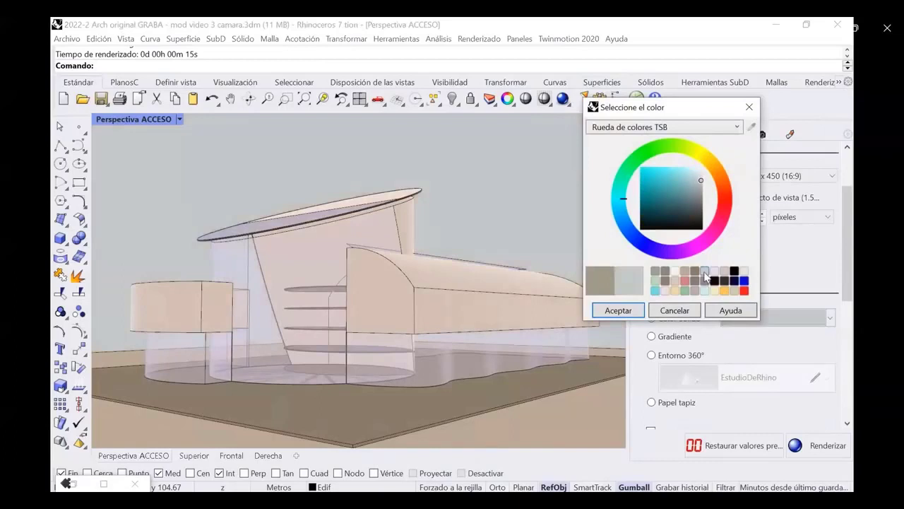
{"action": "left_click", "coordinate": [618, 311]}
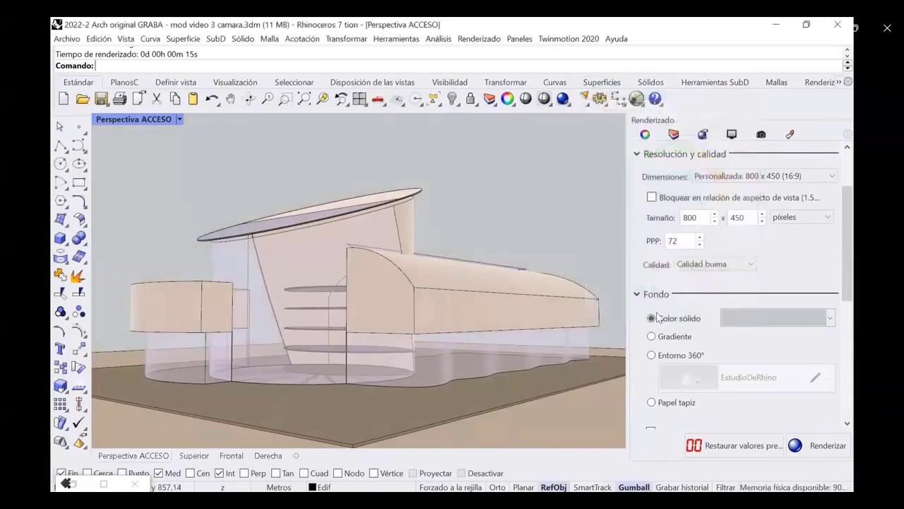
Step: Switch the render background to Gradiente, checking its second color and accepting the red
{"action": "left_click", "coordinate": [674, 337]}
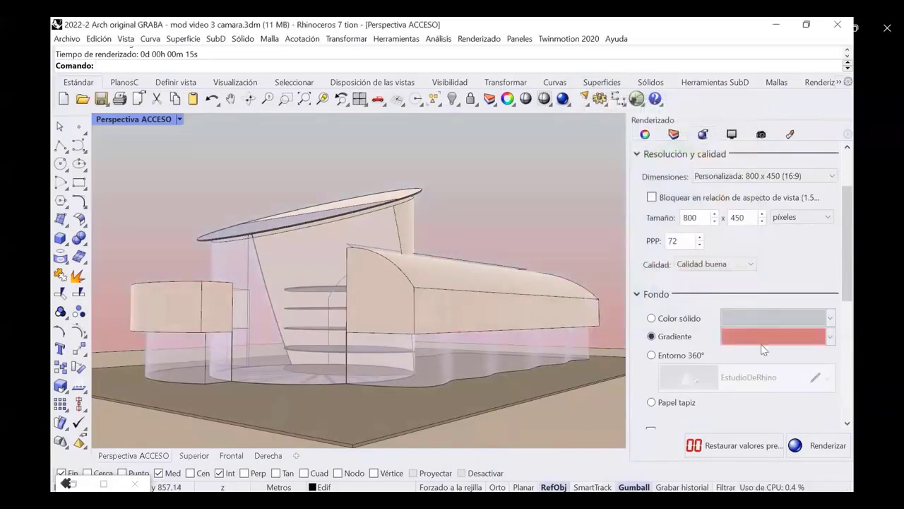
{"action": "left_click", "coordinate": [831, 336]}
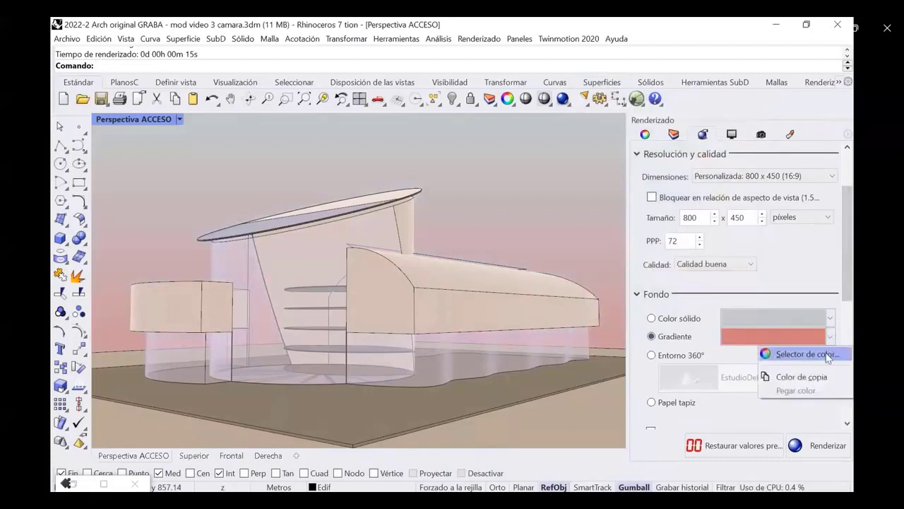
{"action": "left_click", "coordinate": [812, 351]}
{"action": "left_click", "coordinate": [626, 311]}
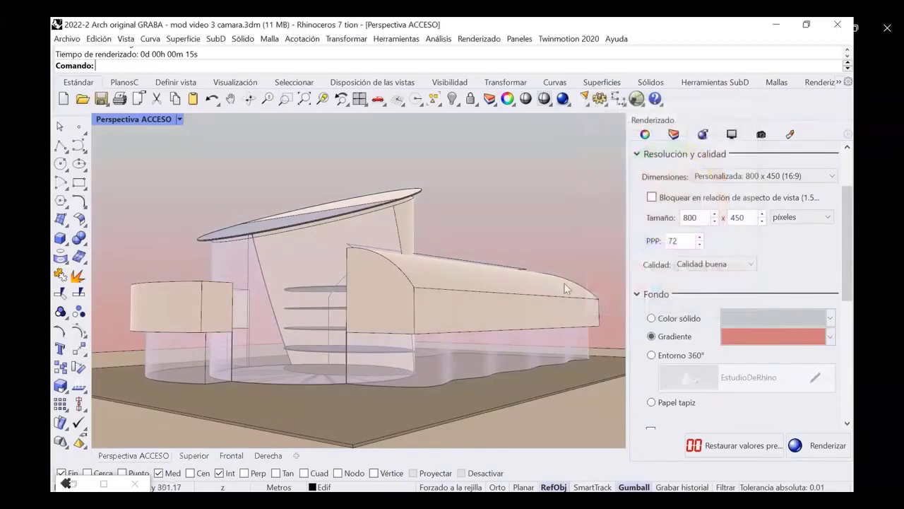
Step: Enable Luz cenital in the lighting settings, render Perspectiva ACCESO, and minimize the render window
{"action": "scroll", "coordinate": [731, 351], "scroll_direction": "down", "scroll_amount": 5}
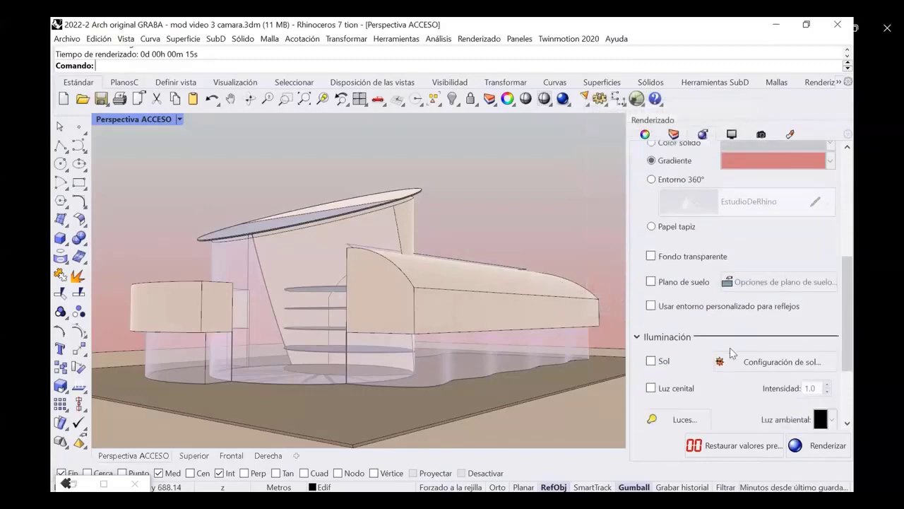
{"action": "left_click", "coordinate": [651, 388]}
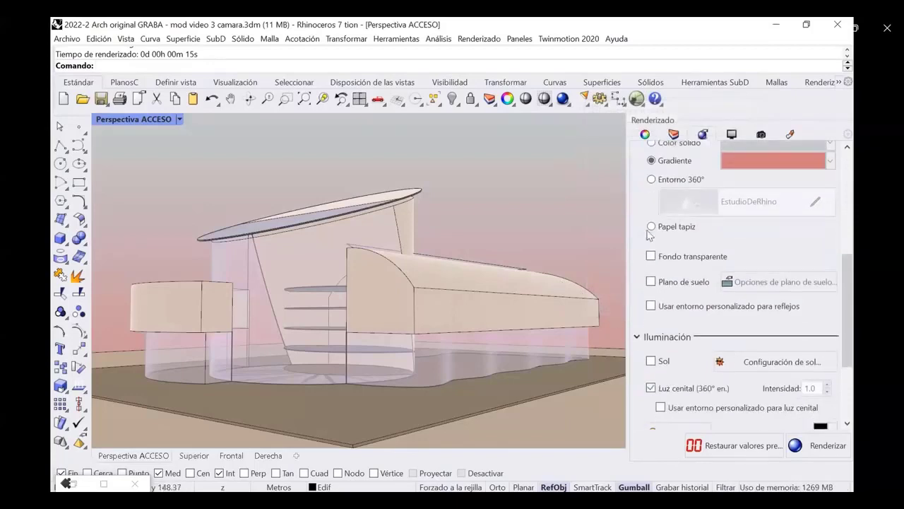
{"action": "left_click", "coordinate": [563, 98]}
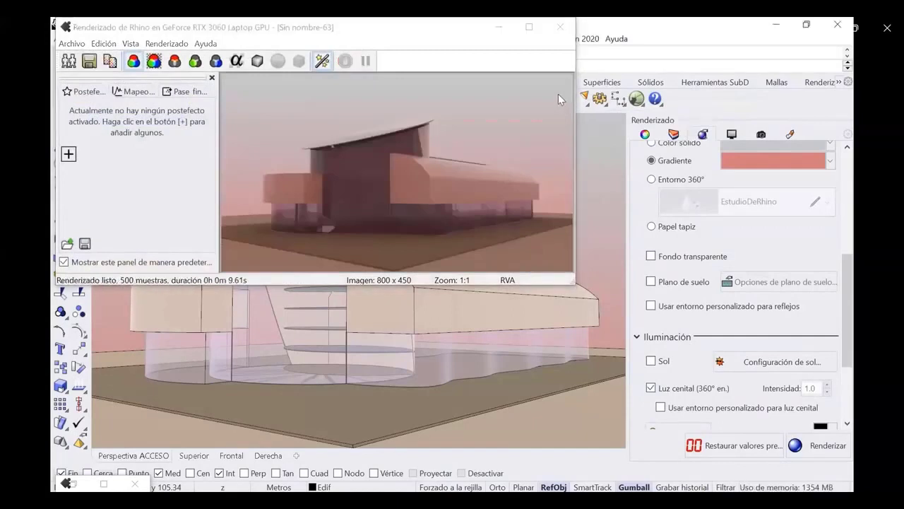
{"action": "left_click", "coordinate": [499, 30]}
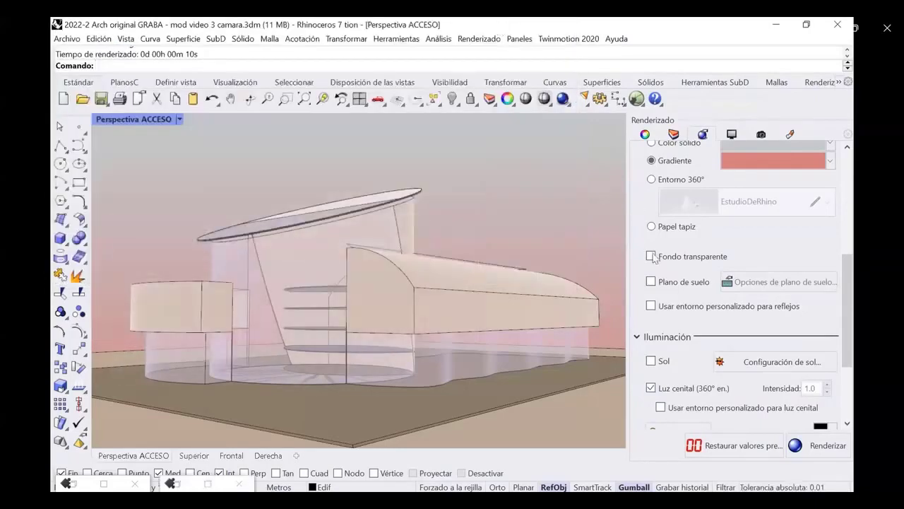
Step: Keep the Gradiente background, use the MtMonadnock NH environment for custom reflections, and render the view
{"action": "left_click", "coordinate": [652, 179]}
{"action": "left_click", "coordinate": [651, 161]}
{"action": "left_click", "coordinate": [651, 306]}
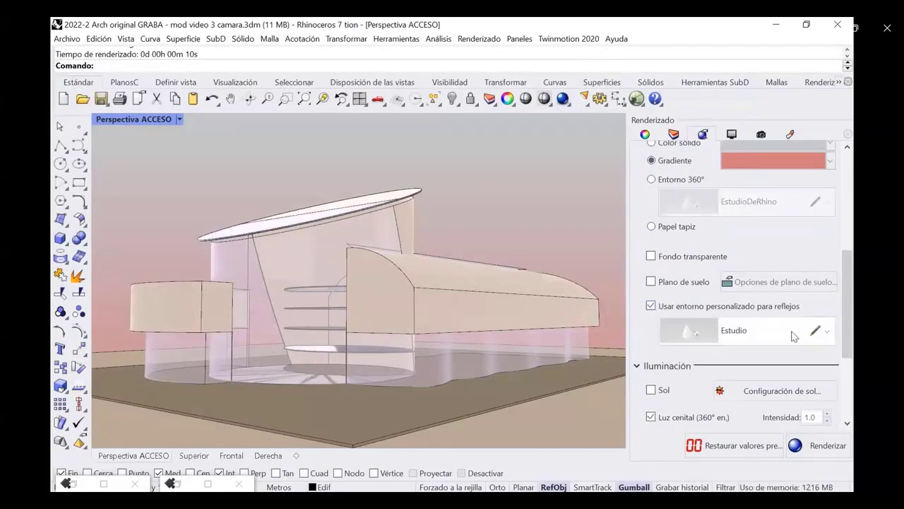
{"action": "left_click", "coordinate": [826, 332]}
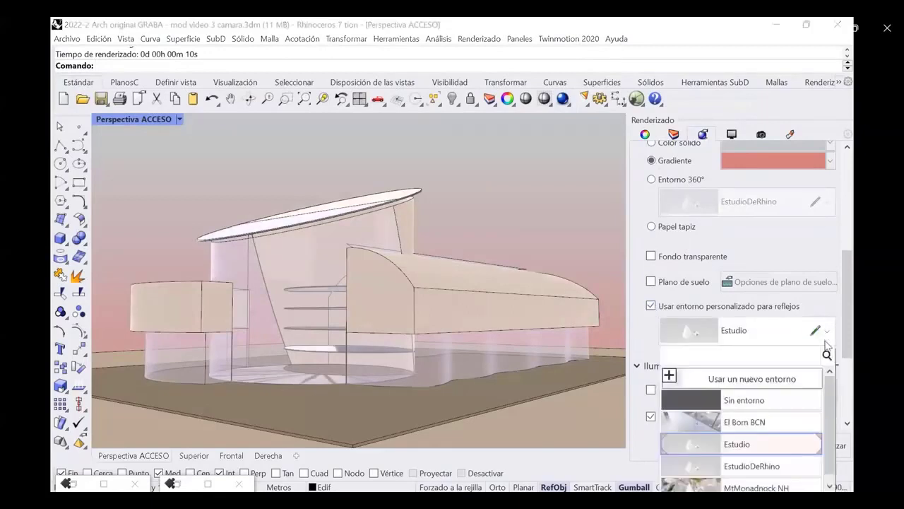
{"action": "scroll", "coordinate": [832, 382], "scroll_direction": "down", "scroll_amount": 1}
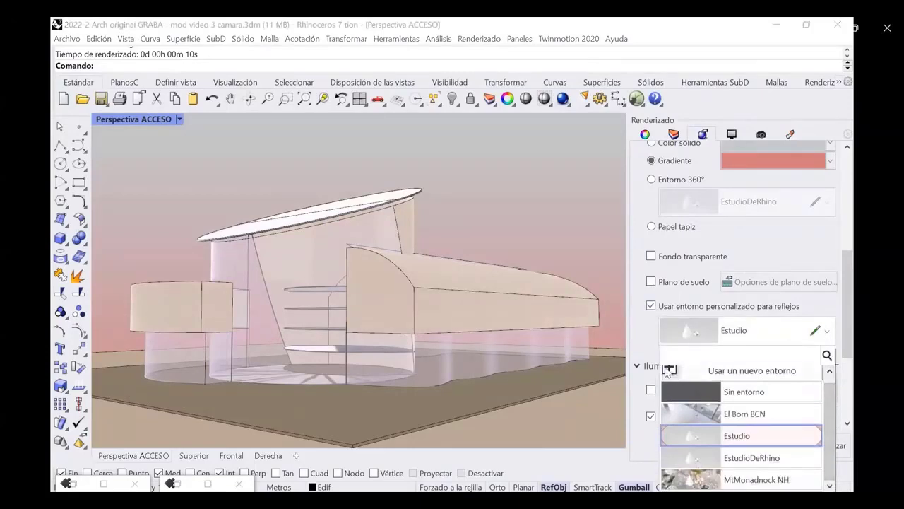
{"action": "left_click", "coordinate": [688, 479]}
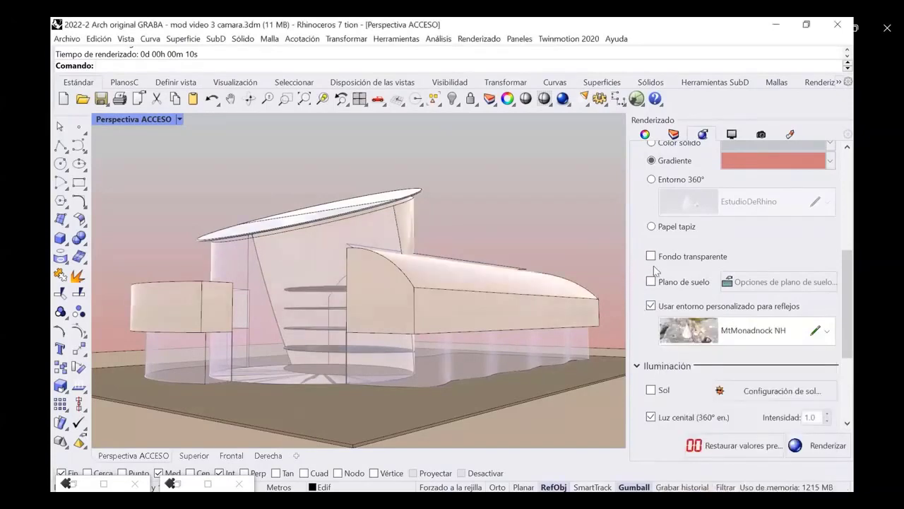
{"action": "scroll", "coordinate": [653, 266], "scroll_direction": "up", "scroll_amount": 2}
{"action": "left_click", "coordinate": [563, 99]}
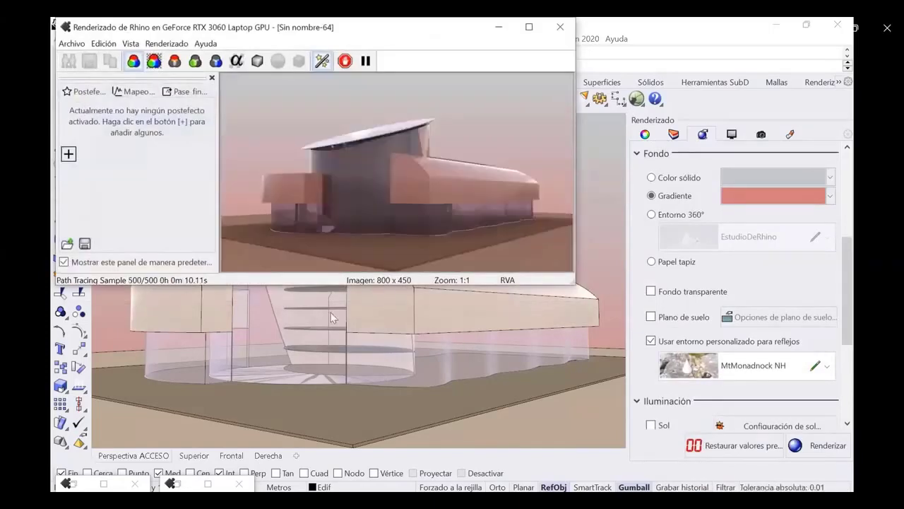
Step: Restore the previous render and place it side by side with the MtMonadnock NH render to compare the reflections
{"action": "left_click", "coordinate": [173, 484]}
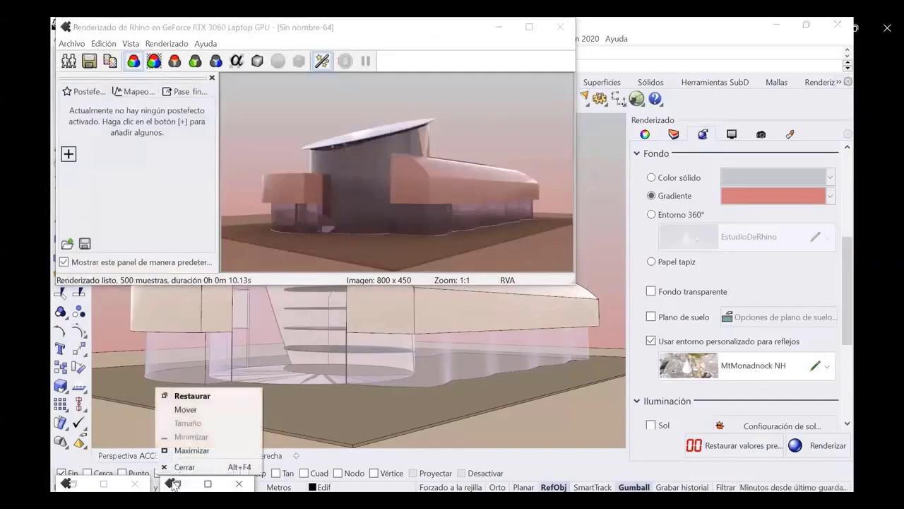
{"action": "left_click", "coordinate": [180, 484]}
{"action": "left_click", "coordinate": [180, 484]}
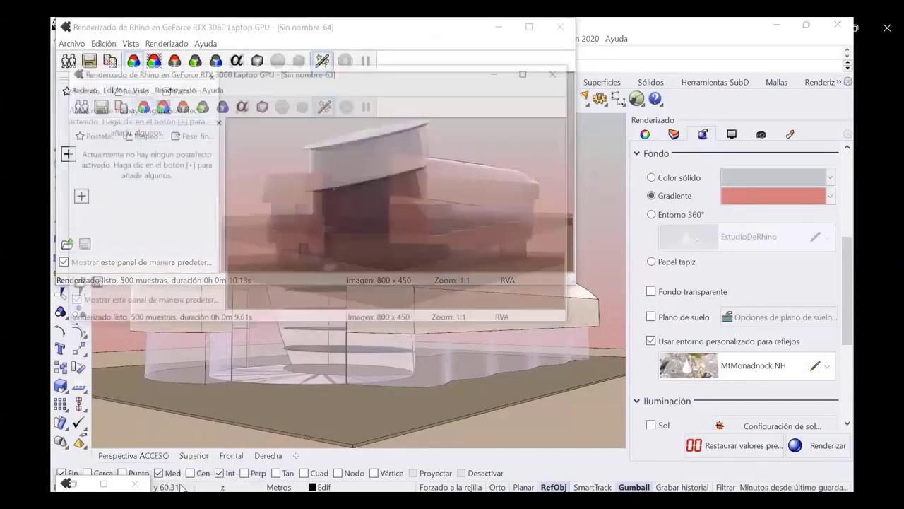
{"action": "left_click_drag", "start_coordinate": [445, 35], "coordinate": [630, 44]}
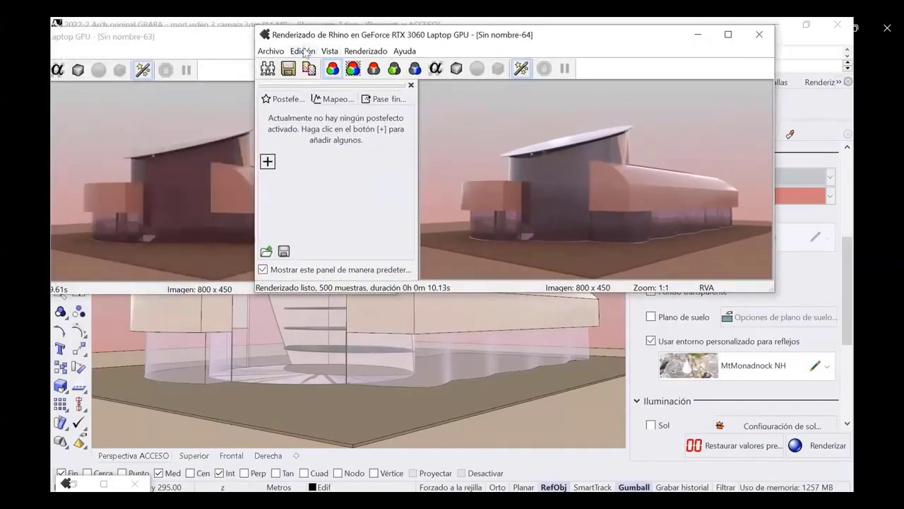
{"action": "left_click", "coordinate": [231, 44]}
{"action": "left_click_drag", "start_coordinate": [267, 49], "coordinate": [286, 48]}
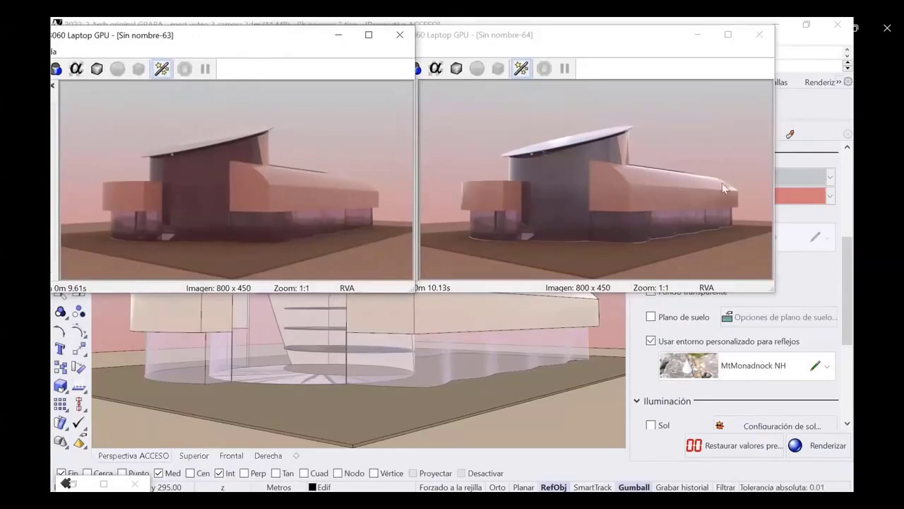
{"action": "mouse_move", "coordinate": [317, 43]}
{"action": "left_mouse_down"}
{"action": "mouse_move", "coordinate": [296, 43]}
{"action": "mouse_move", "coordinate": [313, 50]}
{"action": "left_mouse_up"}
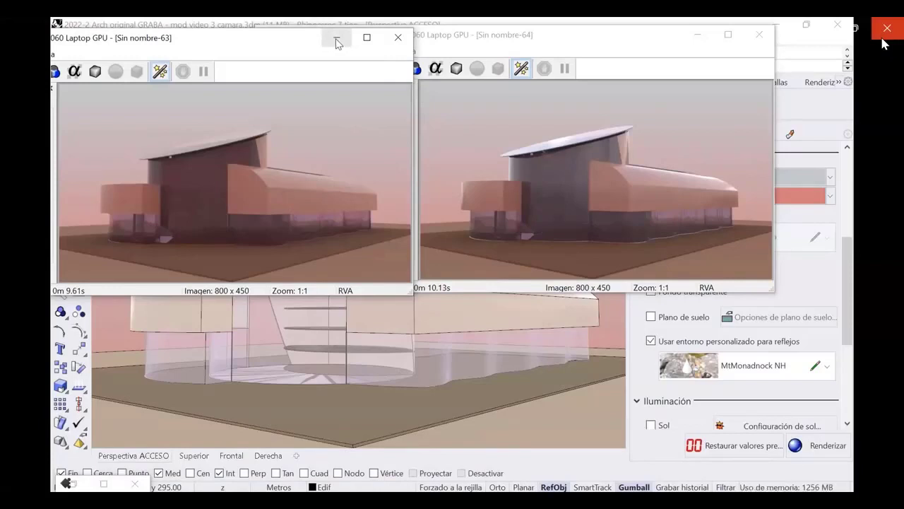
{"action": "mouse_move", "coordinate": [884, 29]}
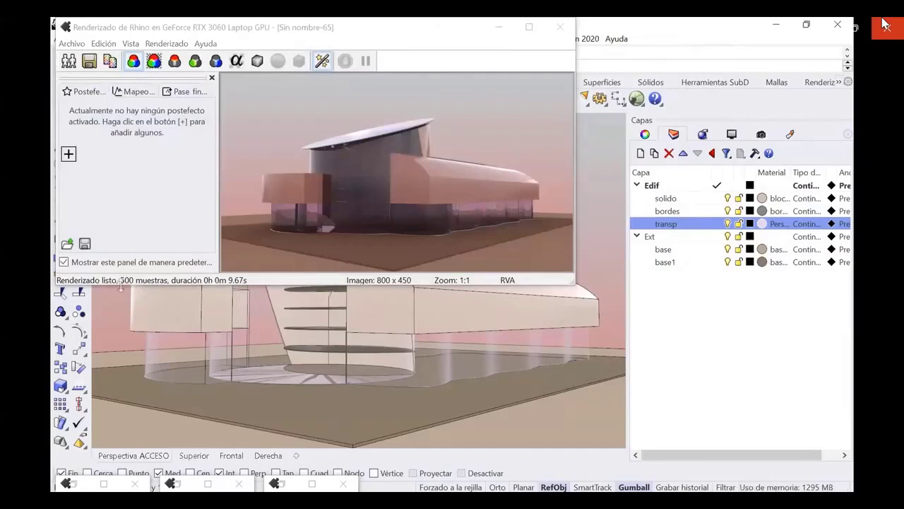
Step: Compare renders Sin nombre-65 and Sin nombre-64 side by side, and minimize both render windows
{"action": "left_click", "coordinate": [280, 485]}
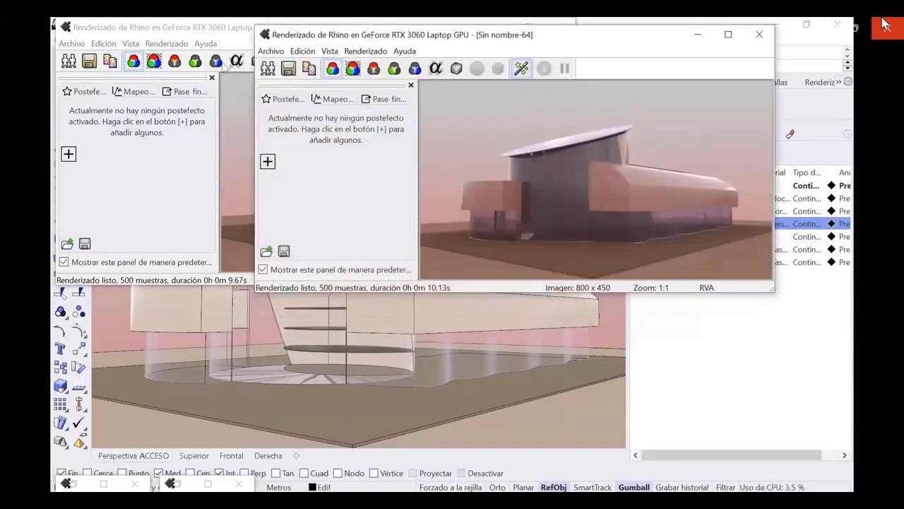
{"action": "left_click", "coordinate": [227, 43]}
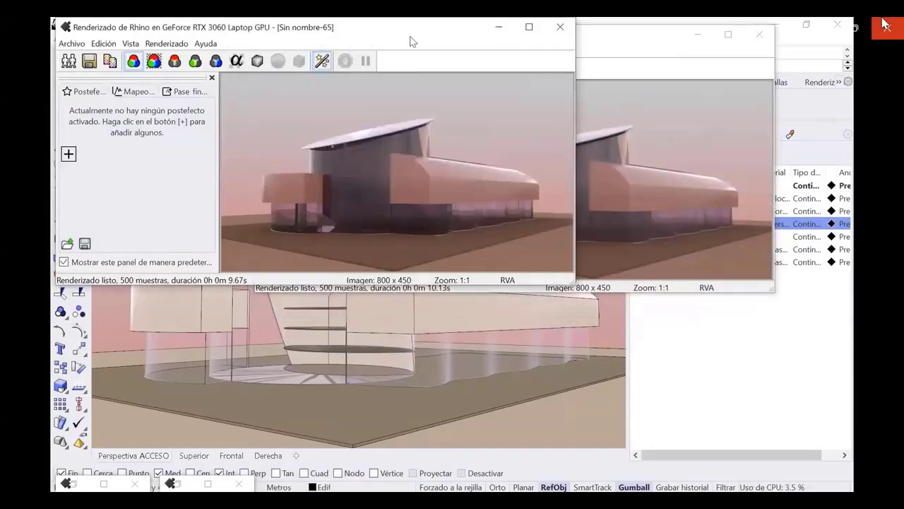
{"action": "left_click_drag", "start_coordinate": [417, 41], "coordinate": [259, 42]}
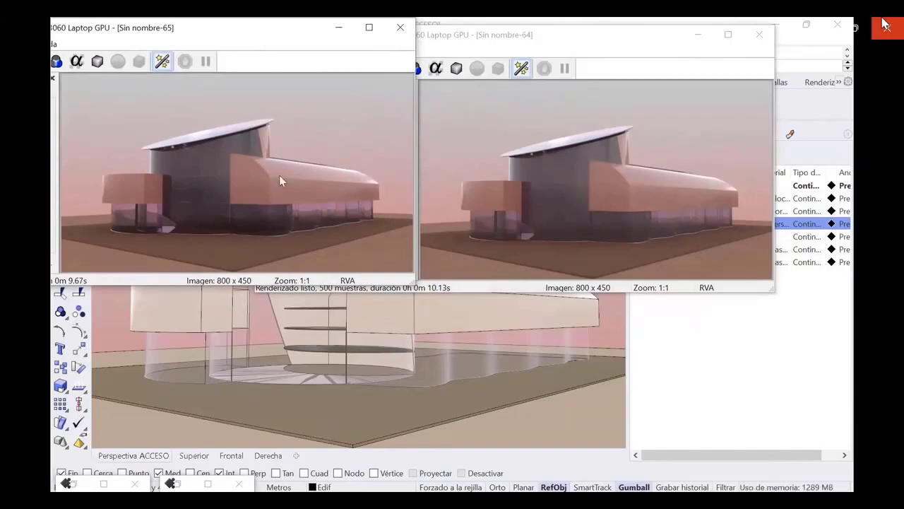
{"action": "left_click", "coordinate": [338, 27]}
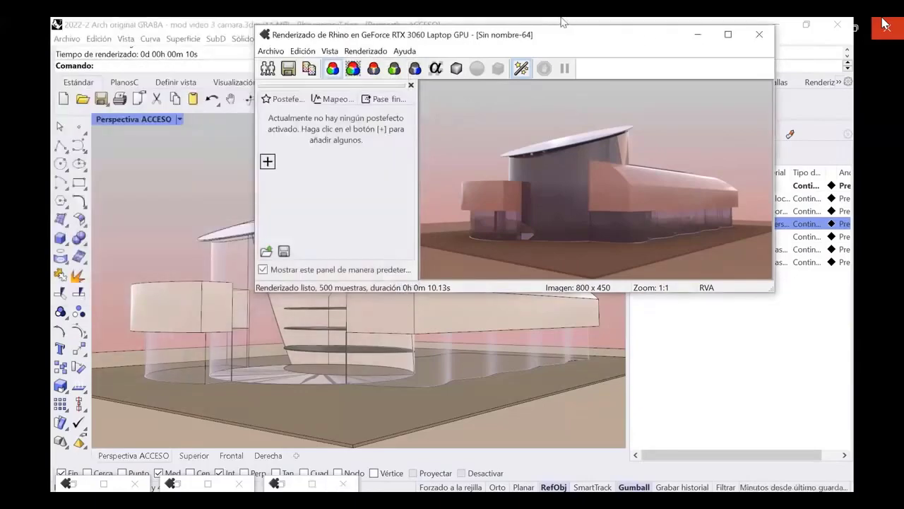
{"action": "left_click", "coordinate": [697, 34]}
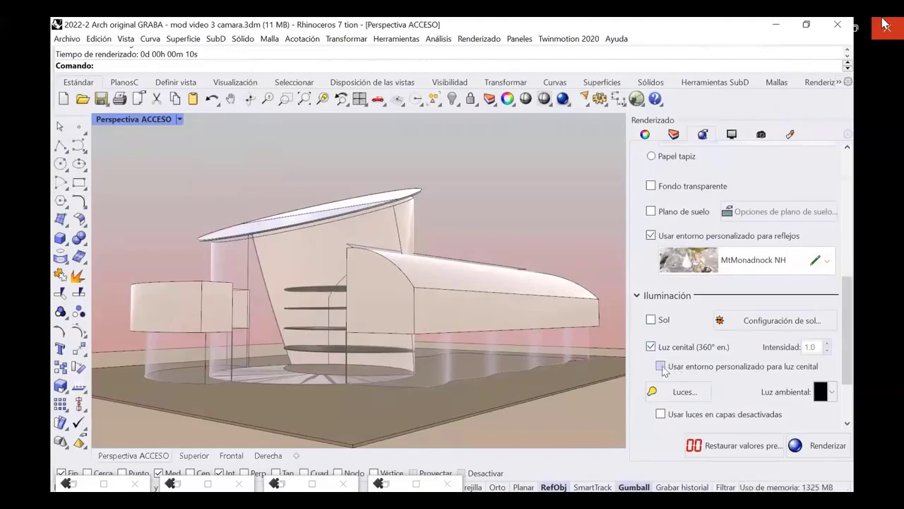
Step: Enable a custom environment for the skylight, choose MtMonadnock NH, and render the Perspectiva ACCESO view
{"action": "left_click", "coordinate": [660, 368]}
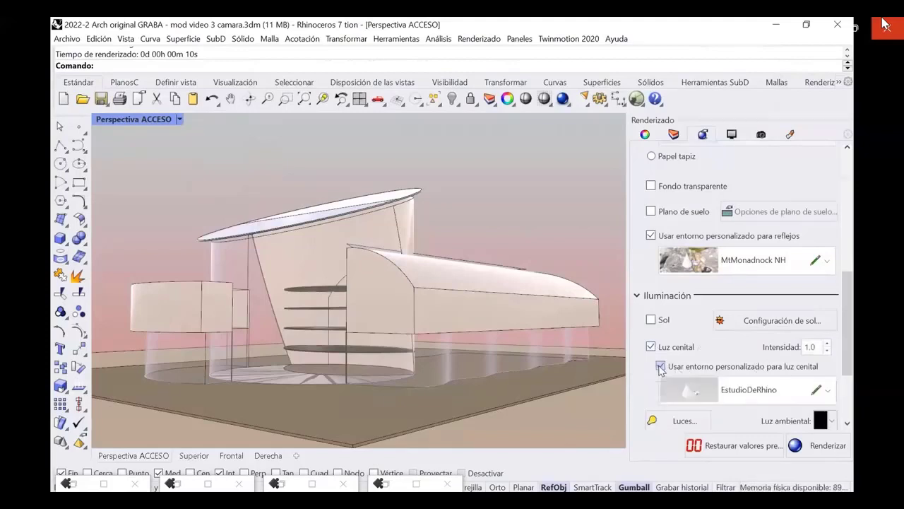
{"action": "left_click", "coordinate": [827, 391]}
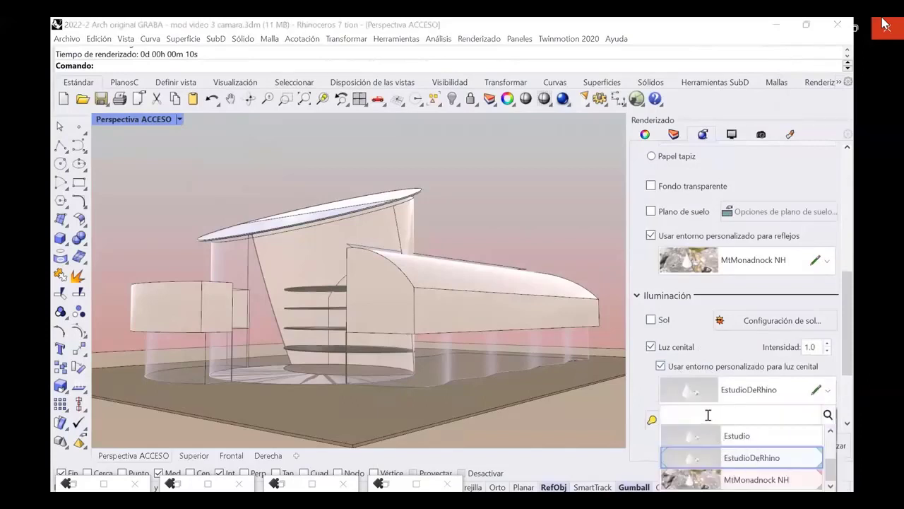
{"action": "mouse_move", "coordinate": [830, 468]}
{"action": "left_mouse_down"}
{"action": "mouse_move", "coordinate": [830, 440]}
{"action": "mouse_move", "coordinate": [831, 480]}
{"action": "left_mouse_up"}
{"action": "left_click", "coordinate": [752, 480]}
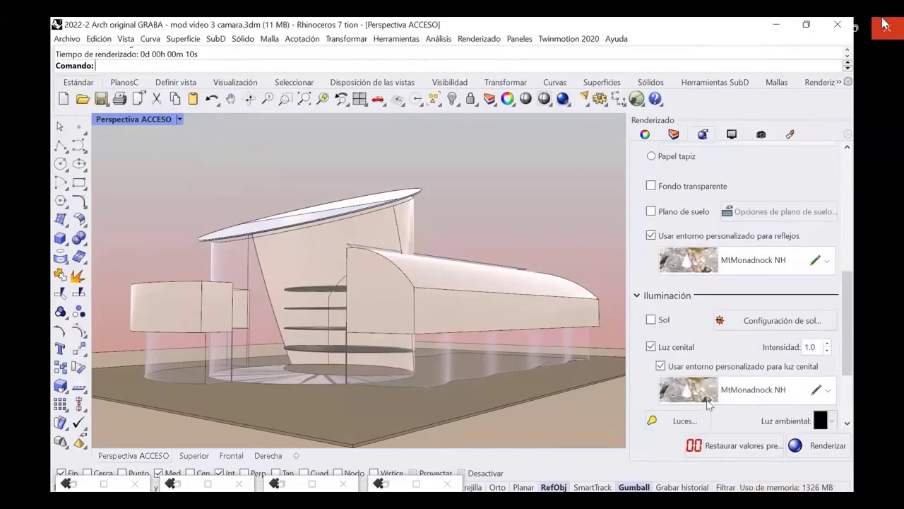
{"action": "left_click", "coordinate": [563, 98]}
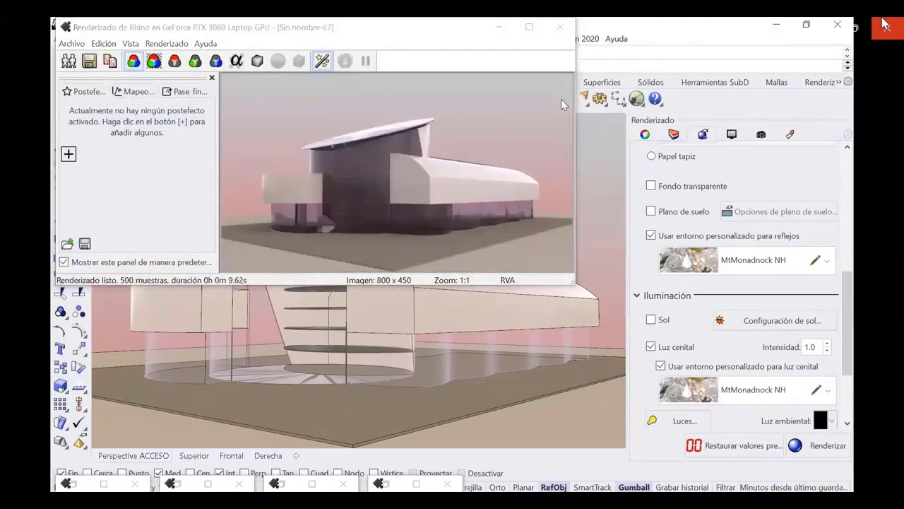
Step: Restore render Sin nombre-64 and place it beside the new custom-skylight render for comparison
{"action": "left_click_drag", "start_coordinate": [390, 25], "coordinate": [638, 40]}
{"action": "left_click", "coordinate": [380, 483]}
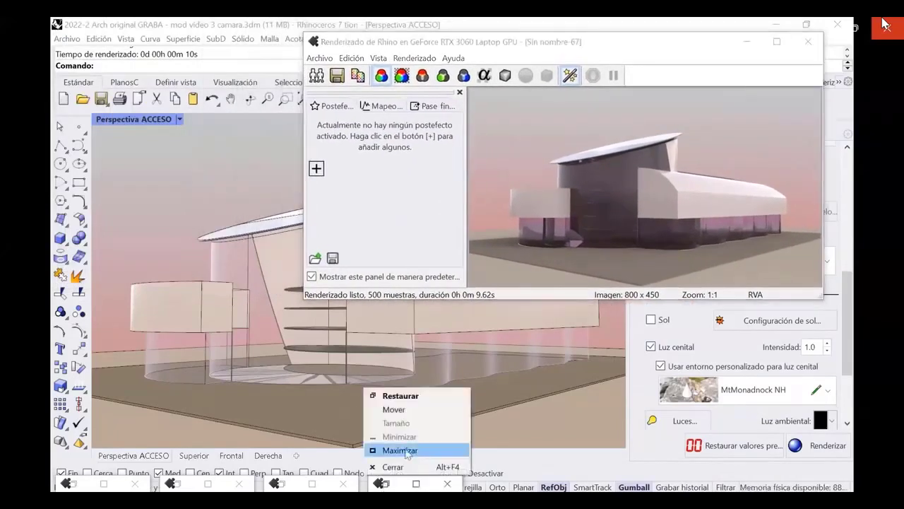
{"action": "left_click", "coordinate": [386, 486]}
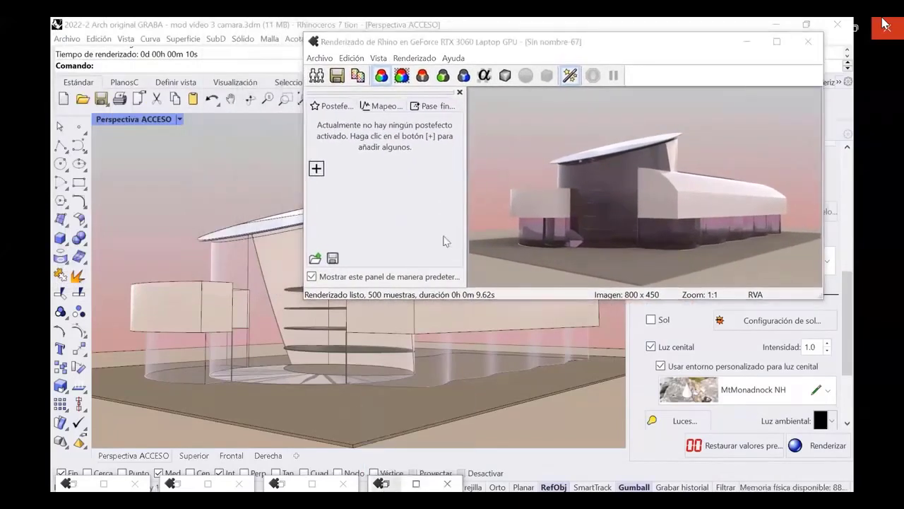
{"action": "double_click", "coordinate": [387, 482]}
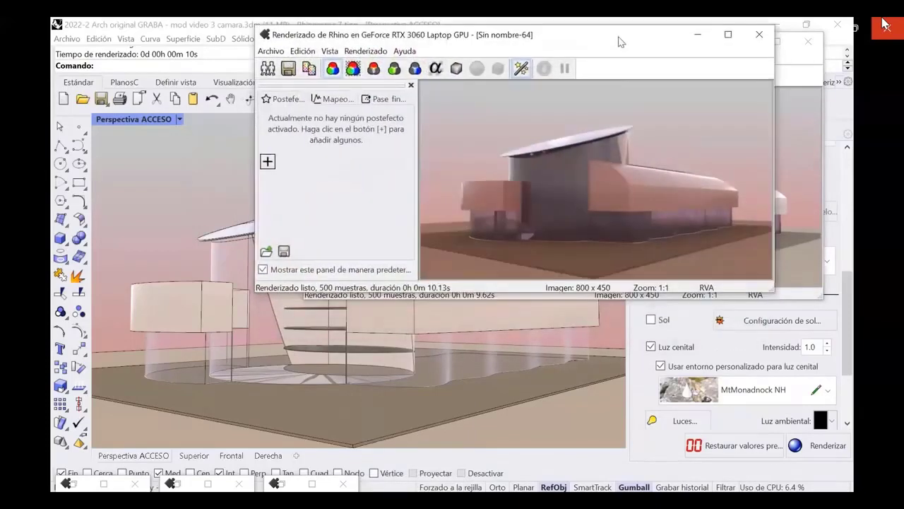
{"action": "left_click_drag", "start_coordinate": [620, 40], "coordinate": [320, 48]}
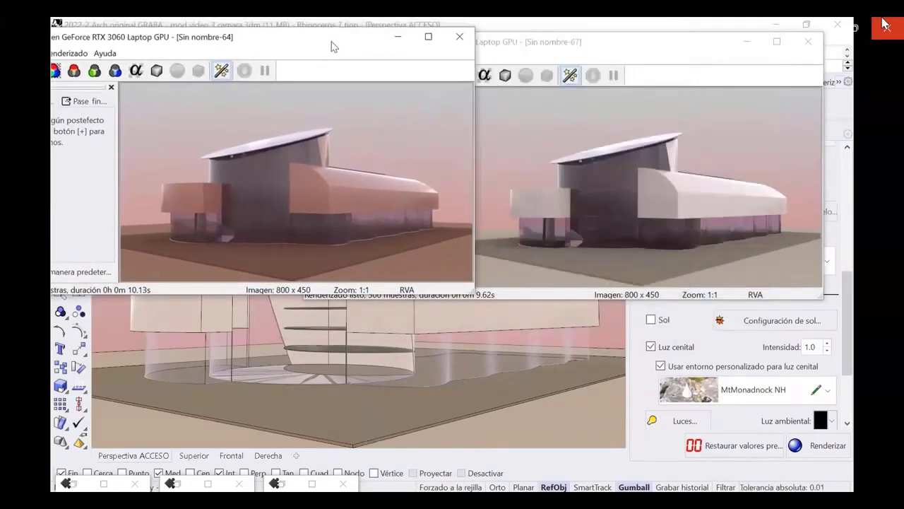
Step: Restore renders Sin nombre-65 and Sin nombre-63 and arrange them below the other two in a two-by-two grid
{"action": "double_click", "coordinate": [282, 483]}
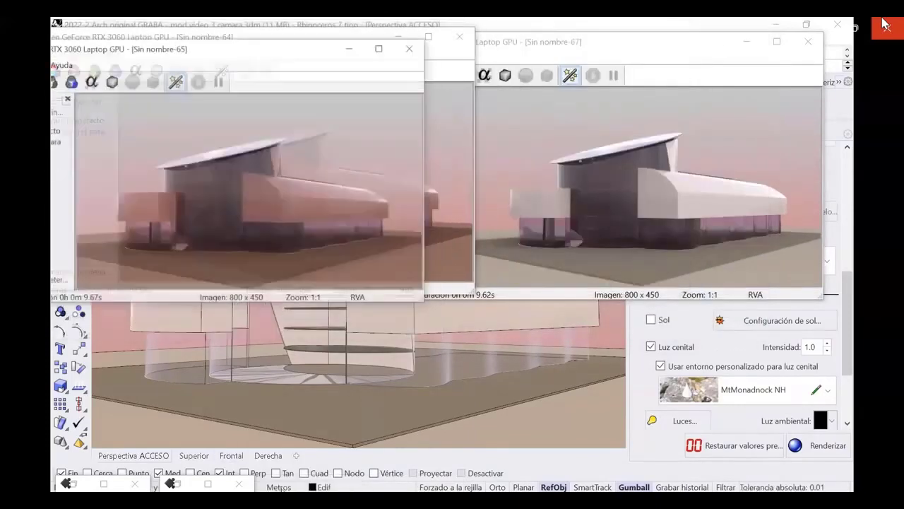
{"action": "left_click_drag", "start_coordinate": [267, 34], "coordinate": [676, 249]}
{"action": "double_click", "coordinate": [173, 483]}
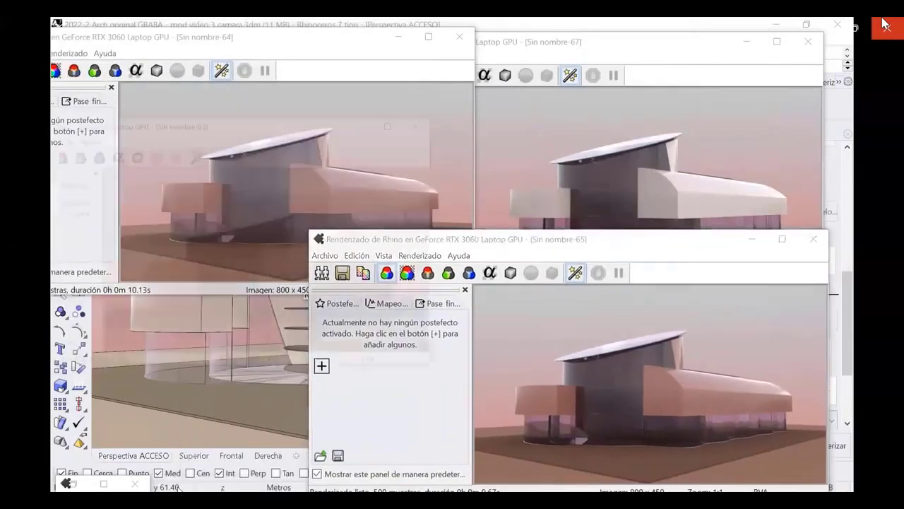
{"action": "left_click_drag", "start_coordinate": [246, 49], "coordinate": [300, 249]}
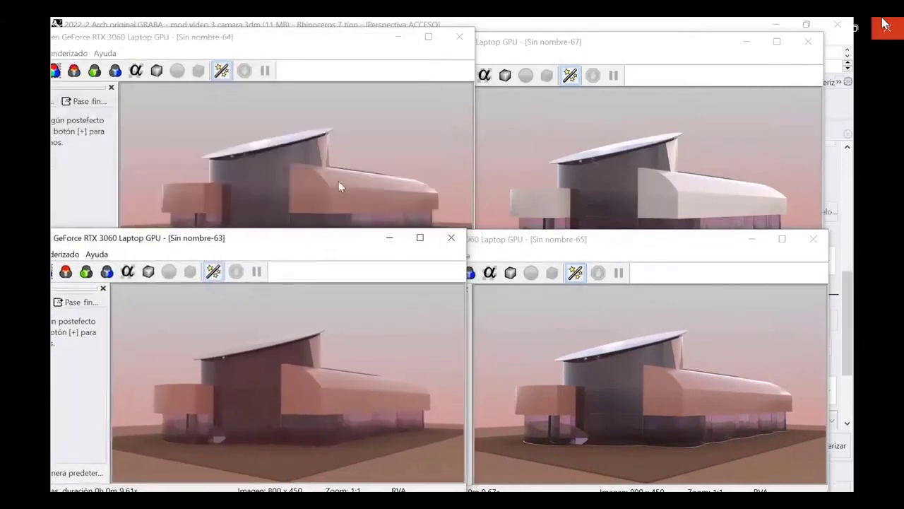
Step: Align the custom-skylight render with Sin nombre-64 and compare lighting and reflections across the four renders
{"action": "left_click", "coordinate": [669, 62]}
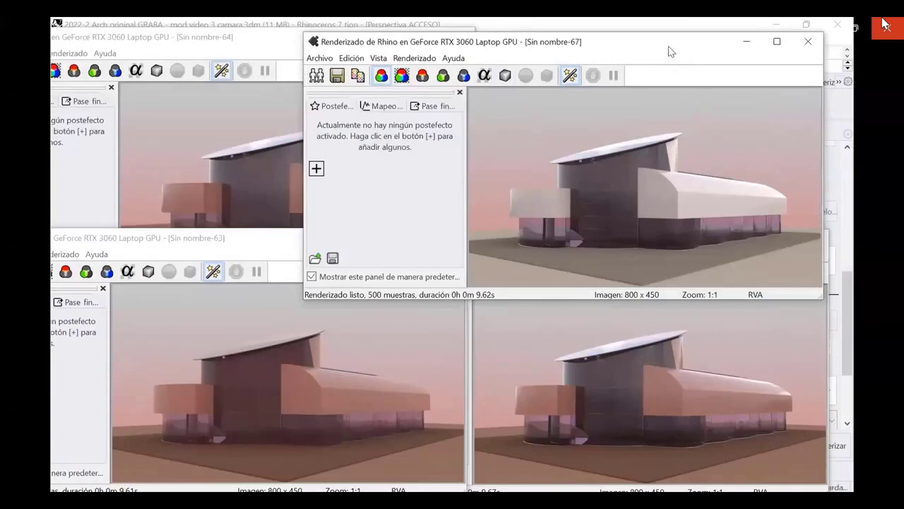
{"action": "left_click_drag", "start_coordinate": [669, 50], "coordinate": [668, 46]}
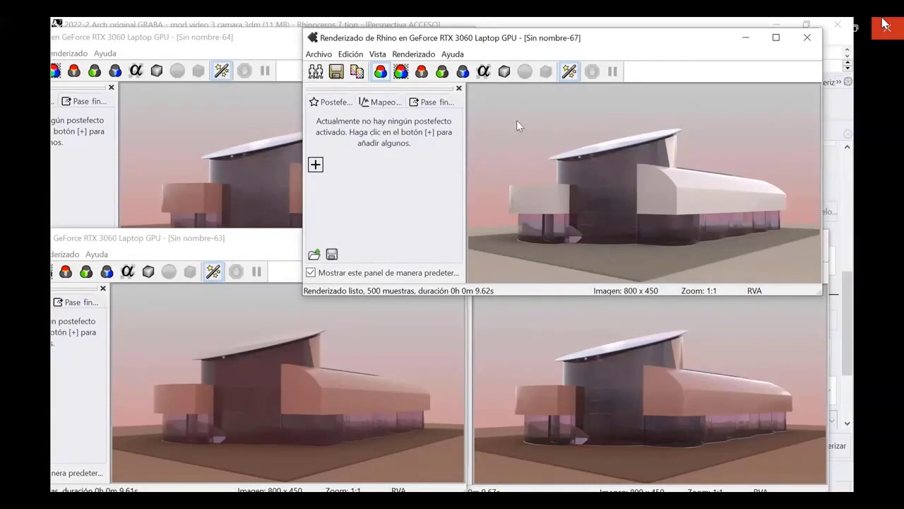
{"action": "left_click", "coordinate": [256, 41]}
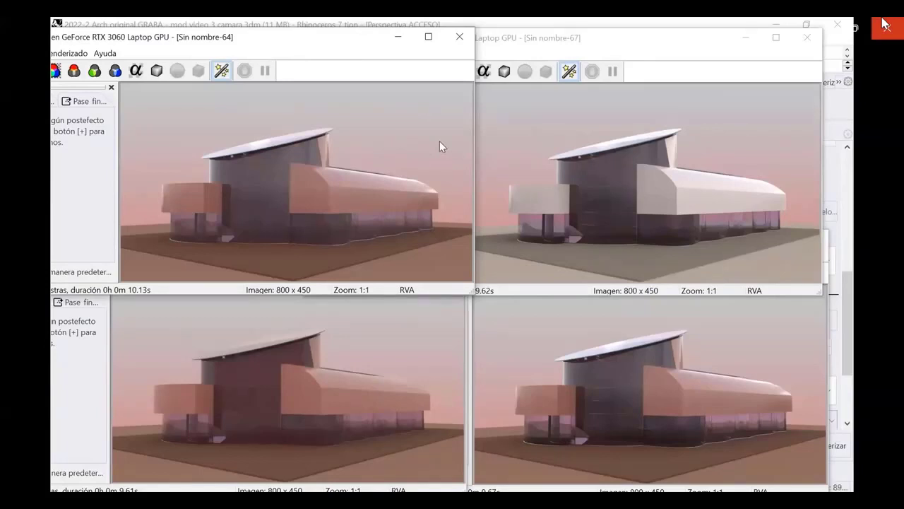
{"action": "mouse_move", "coordinate": [882, 92]}
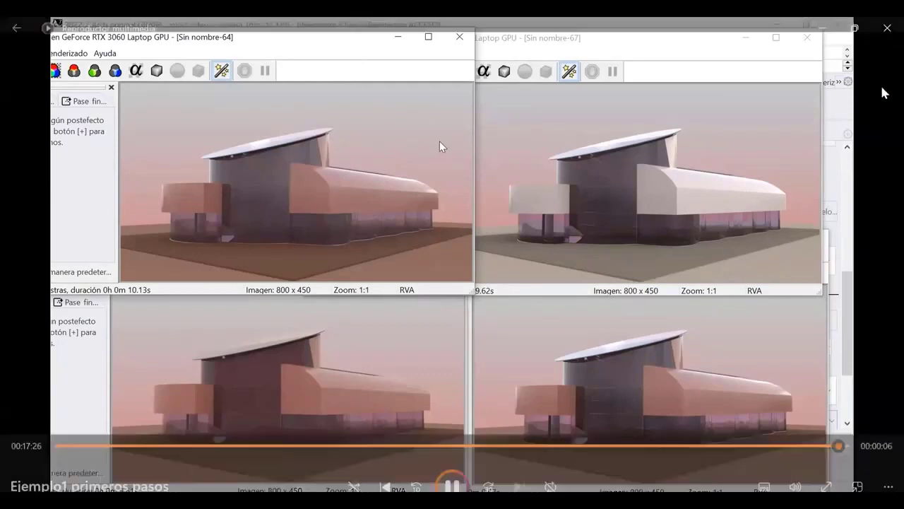